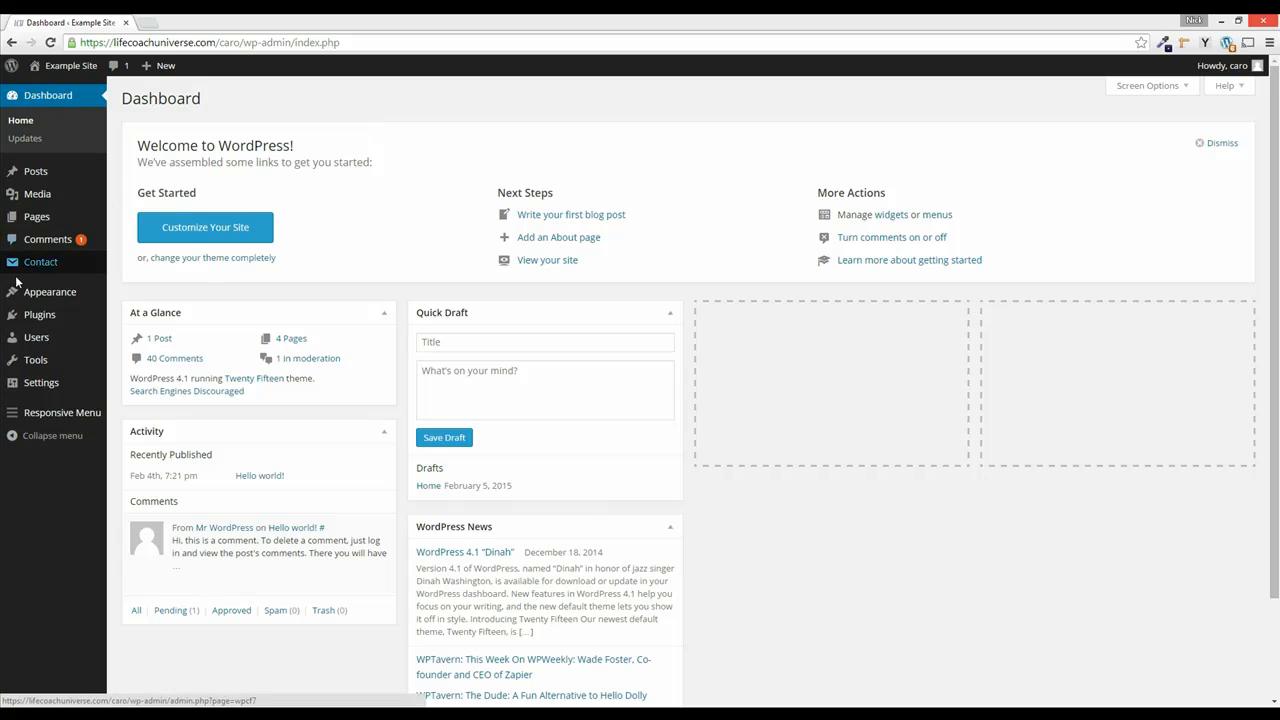
Search the plugin directory for 'woocommerce' and install WooCommerce 2.3.4, confirming the prompt
{"action": "mouse_move", "coordinate": [22, 316]}
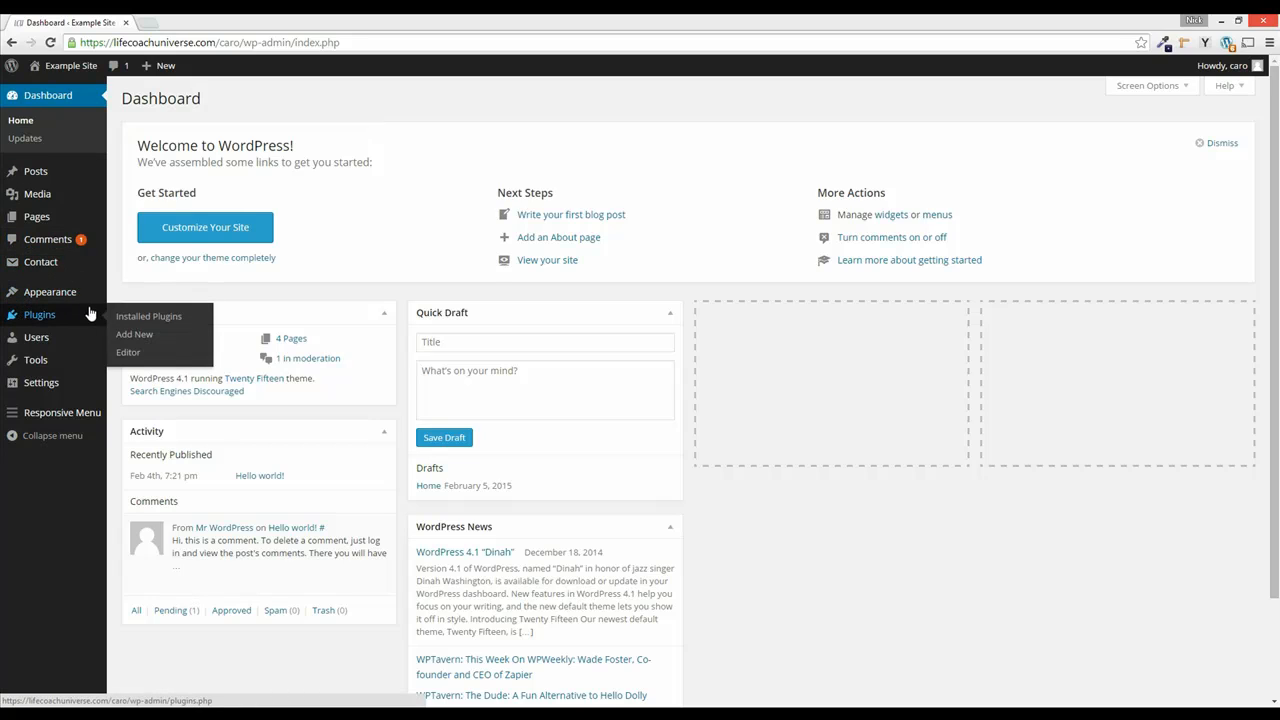
{"action": "left_click", "coordinate": [135, 336]}
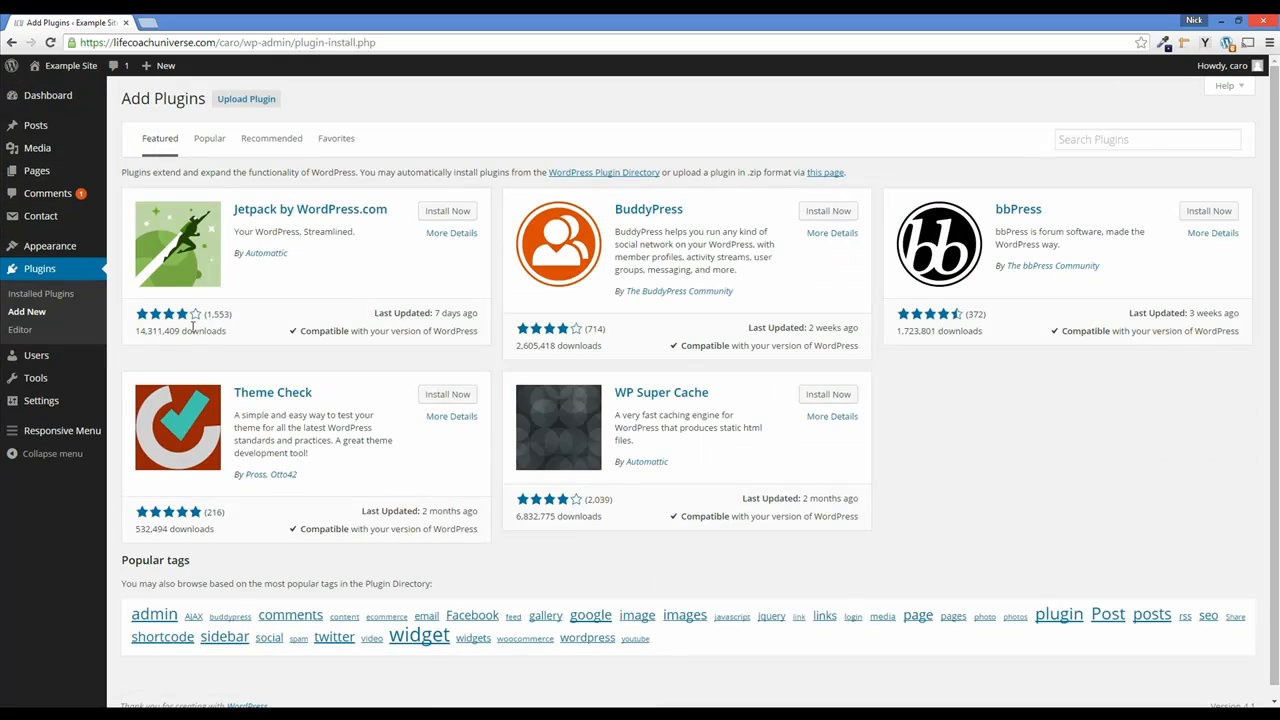
{"action": "left_click", "coordinate": [1146, 142]}
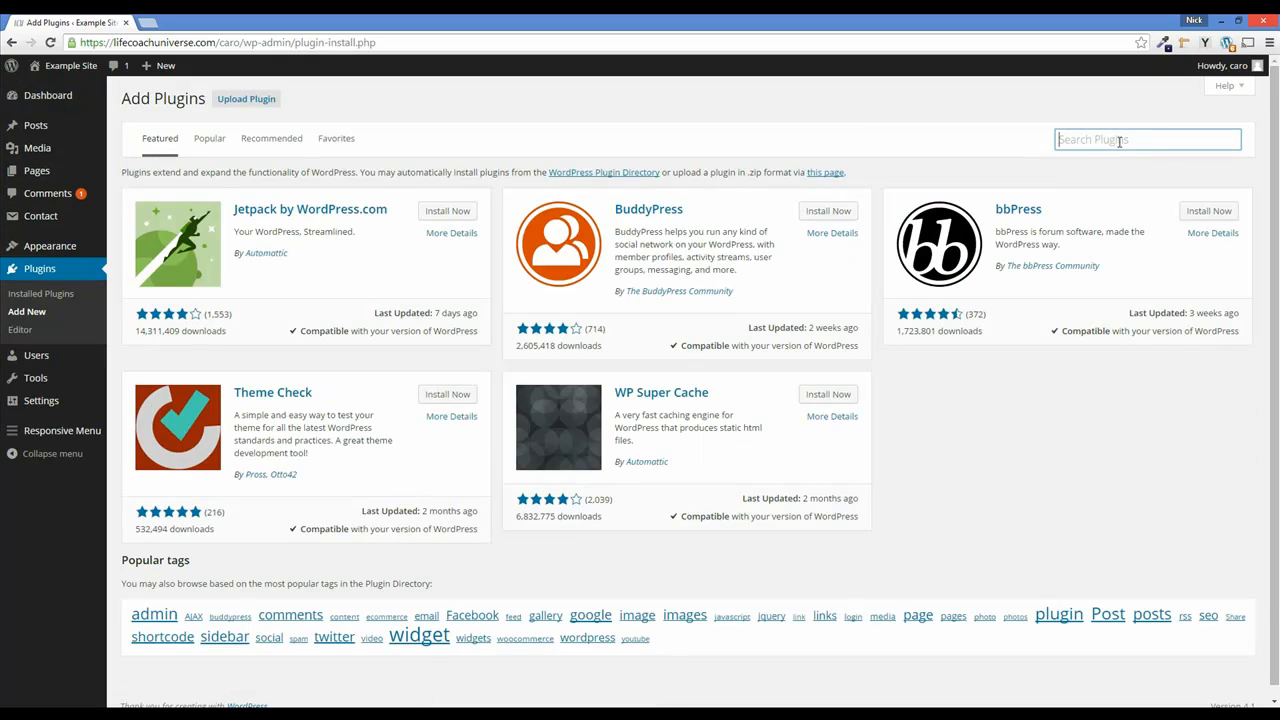
{"action": "type", "text": "woocommerce"}
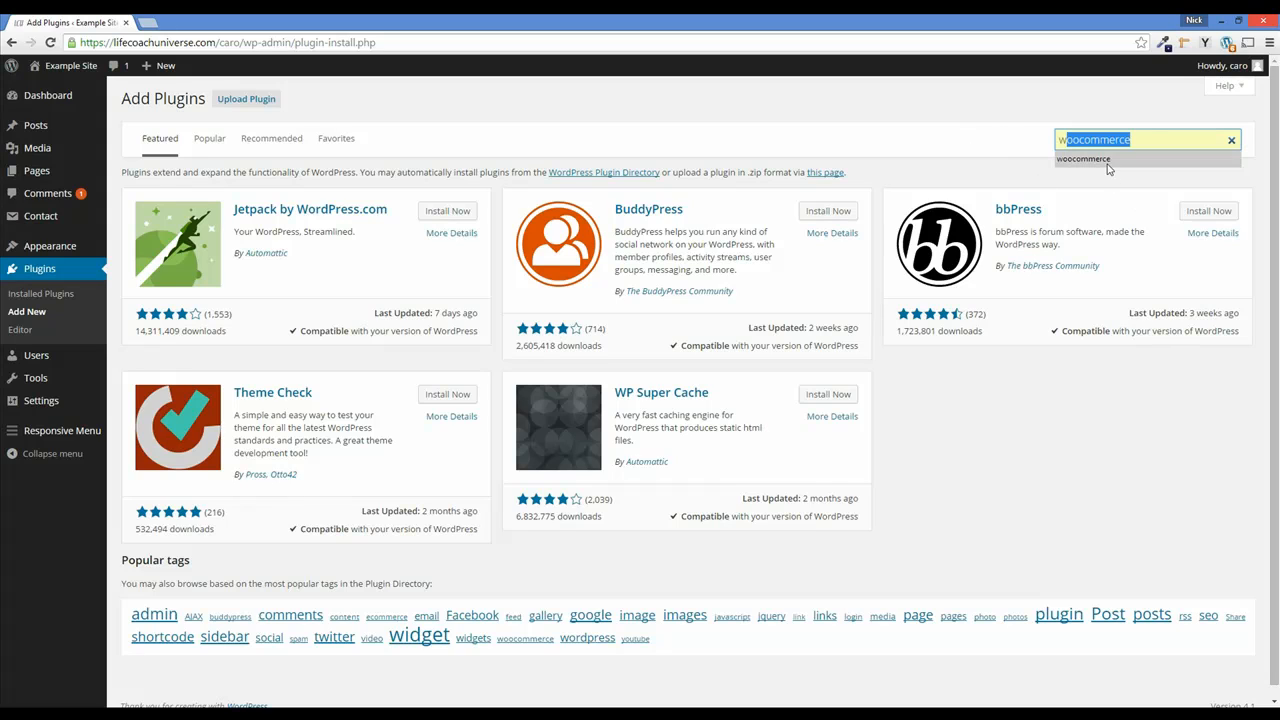
{"action": "left_click", "coordinate": [1107, 162]}
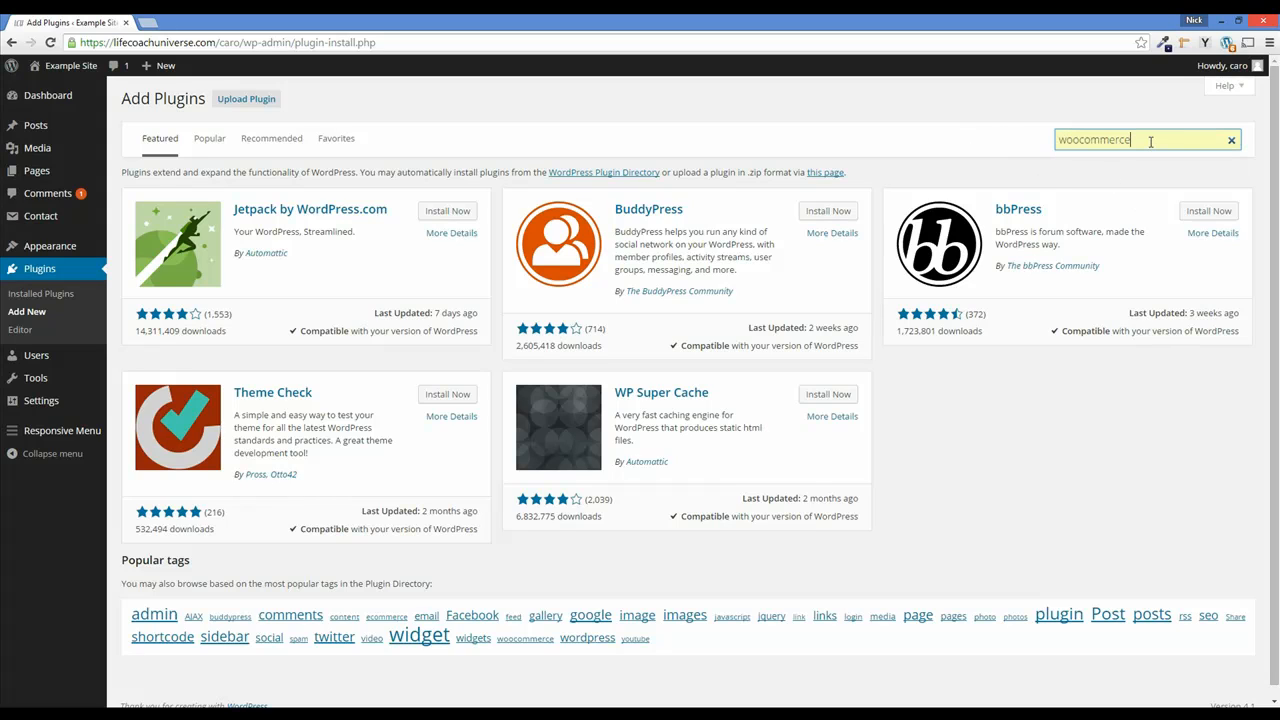
{"action": "key", "text": "Return"}
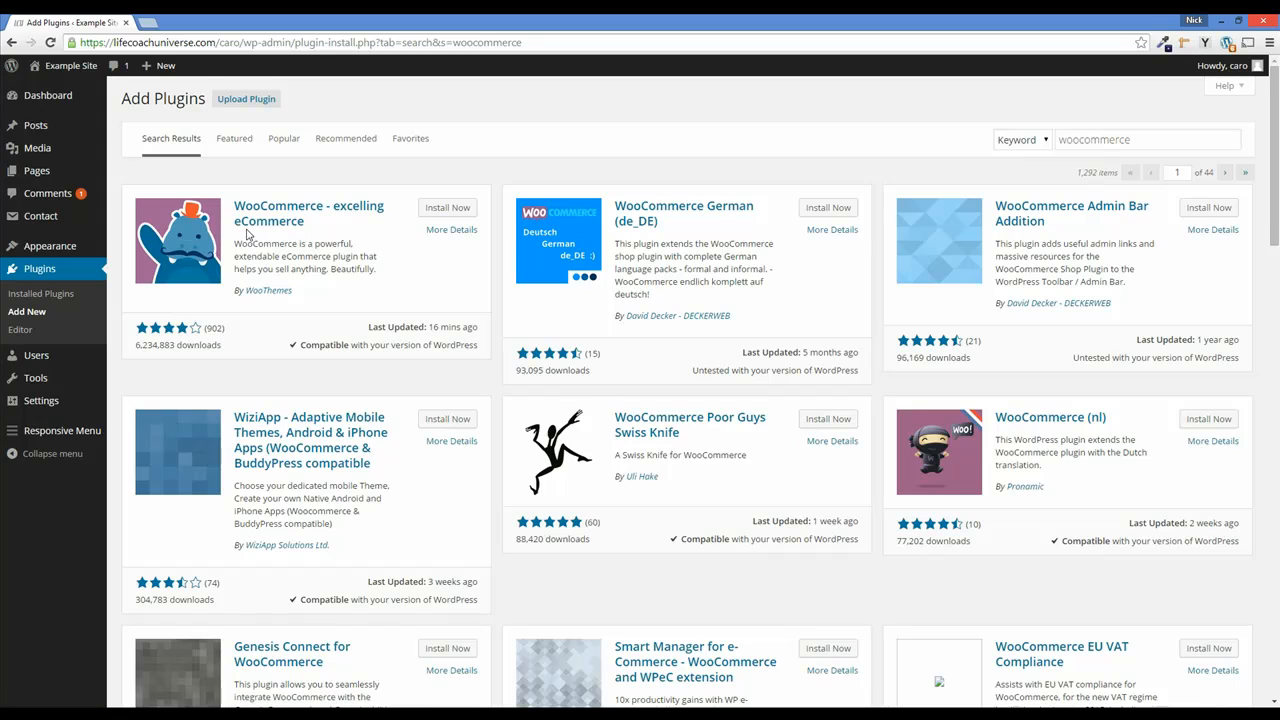
{"action": "left_click", "coordinate": [450, 210]}
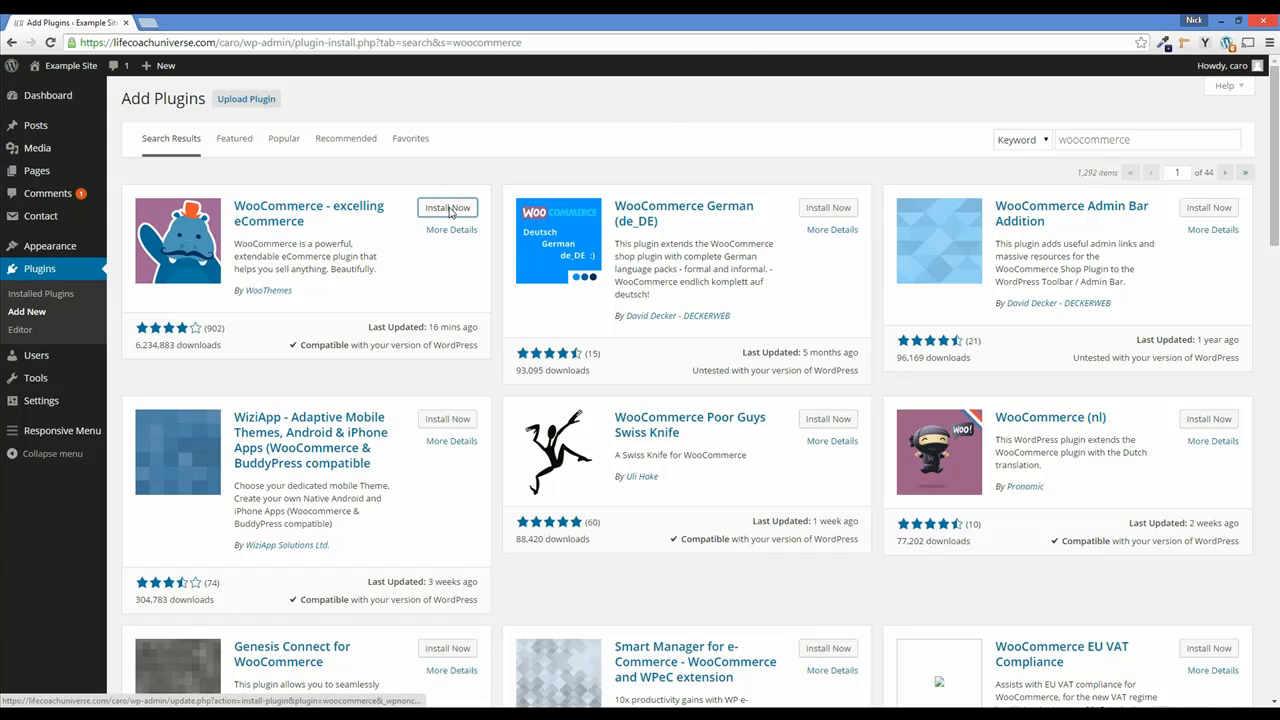
{"action": "left_click", "coordinate": [666, 127]}
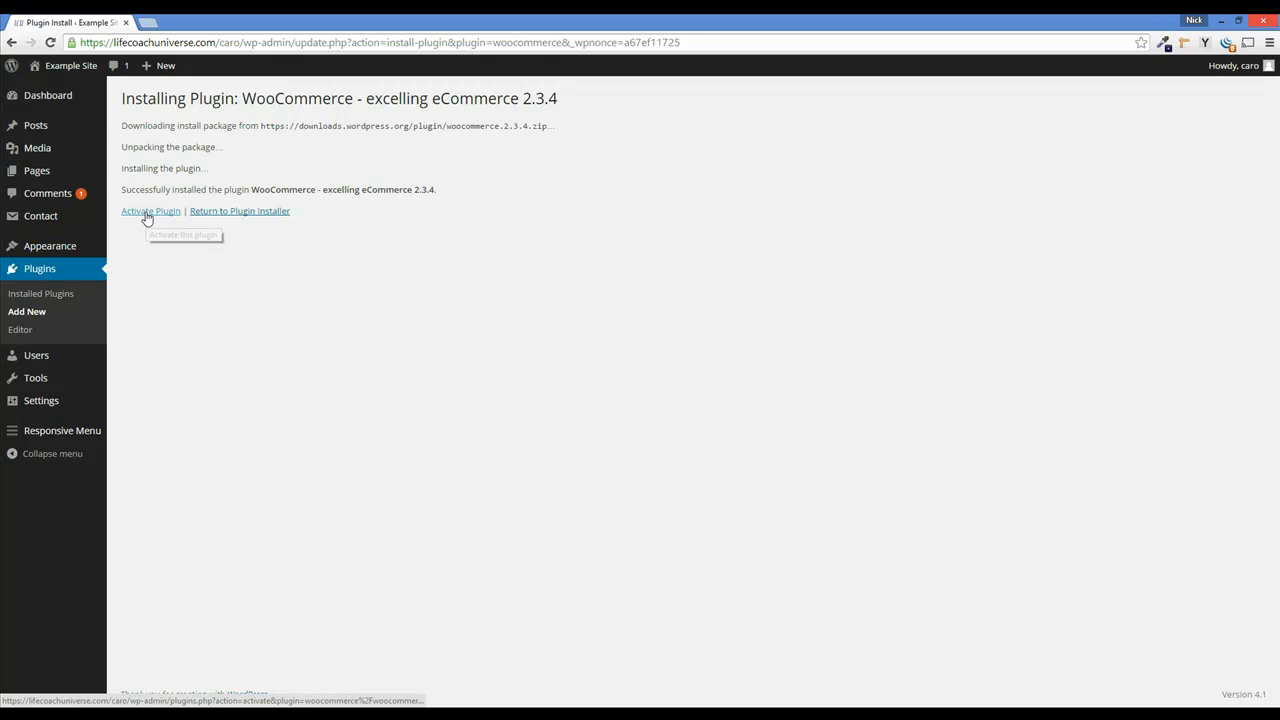
Activate WooCommerce, then go from its welcome page to the store settings
{"action": "left_click", "coordinate": [147, 214]}
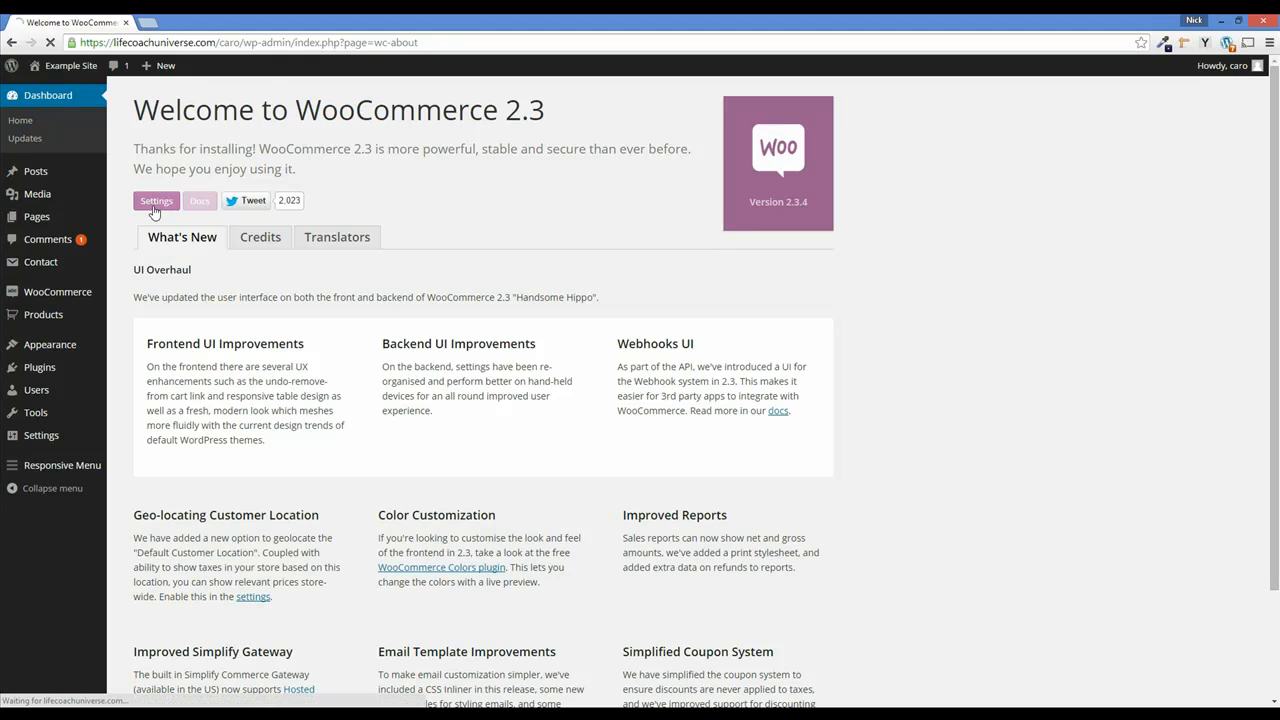
{"action": "left_click", "coordinate": [154, 204]}
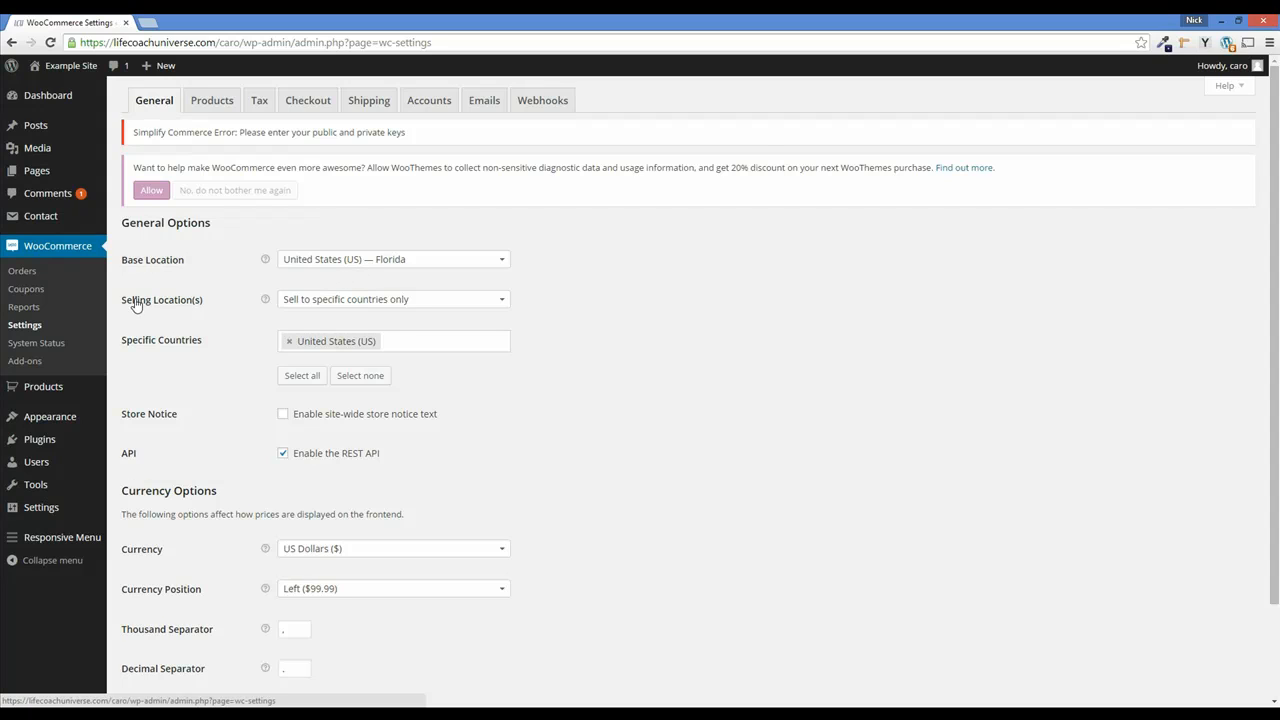
Sell to specific countries (US) only, in US Dollars with the $ on the left, and save
{"action": "left_click", "coordinate": [319, 303]}
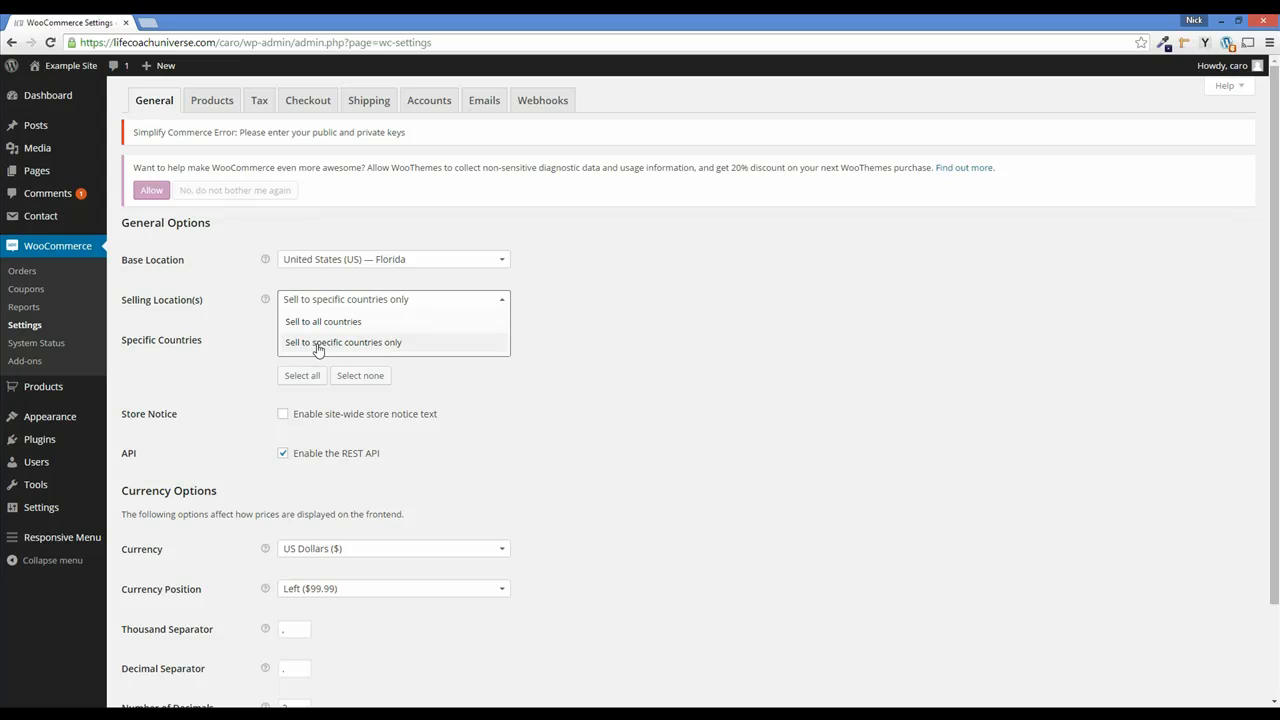
{"action": "left_click", "coordinate": [319, 345]}
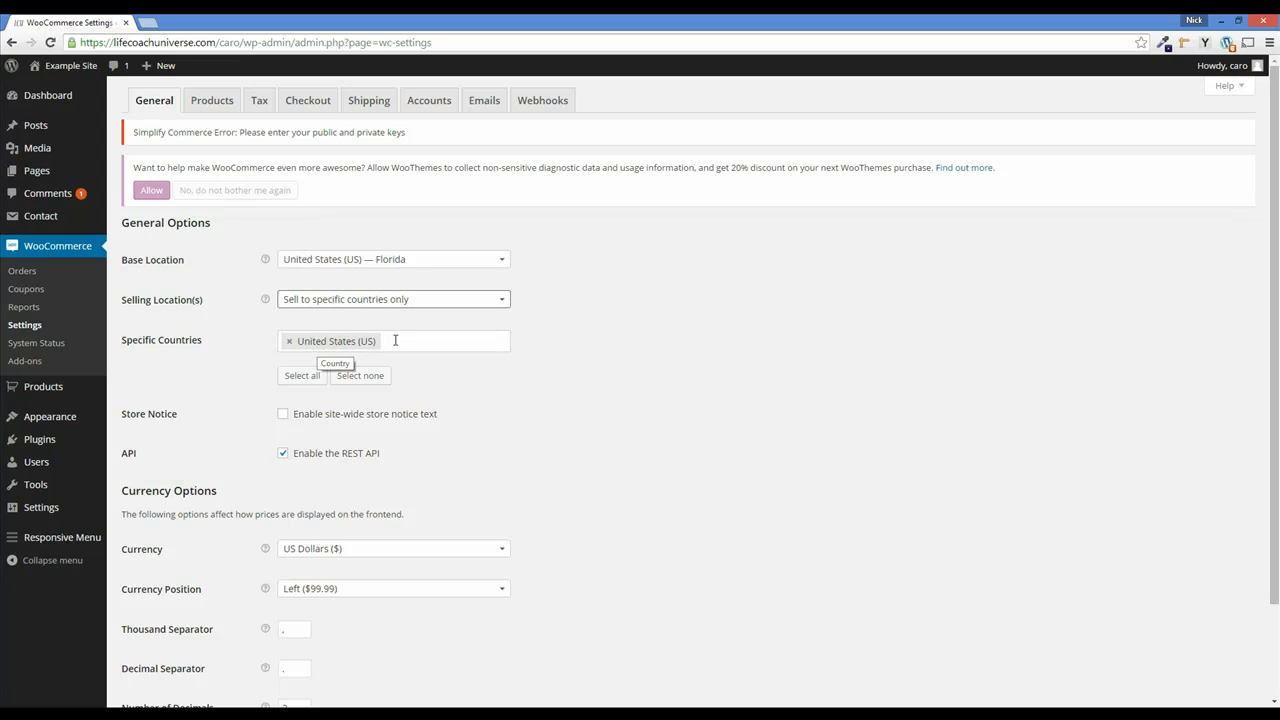
{"action": "left_click", "coordinate": [395, 340]}
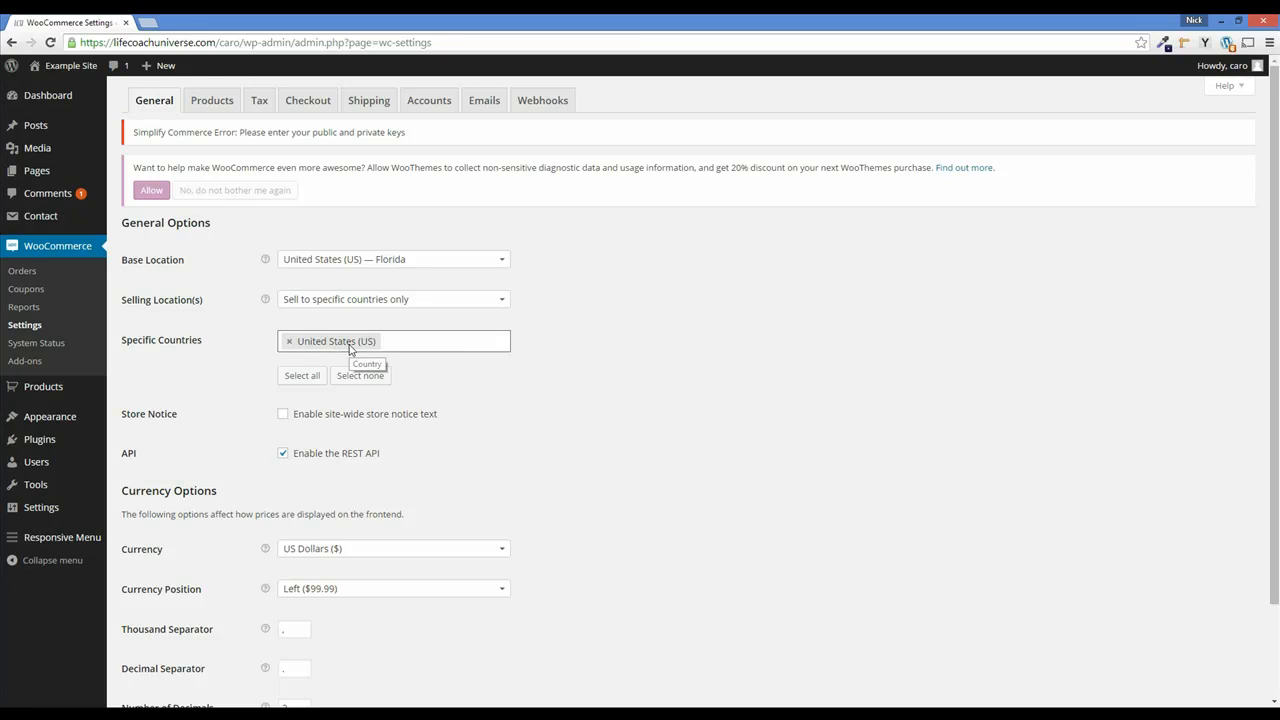
{"action": "scroll", "coordinate": [193, 450], "scroll_direction": "down", "scroll_amount": 2}
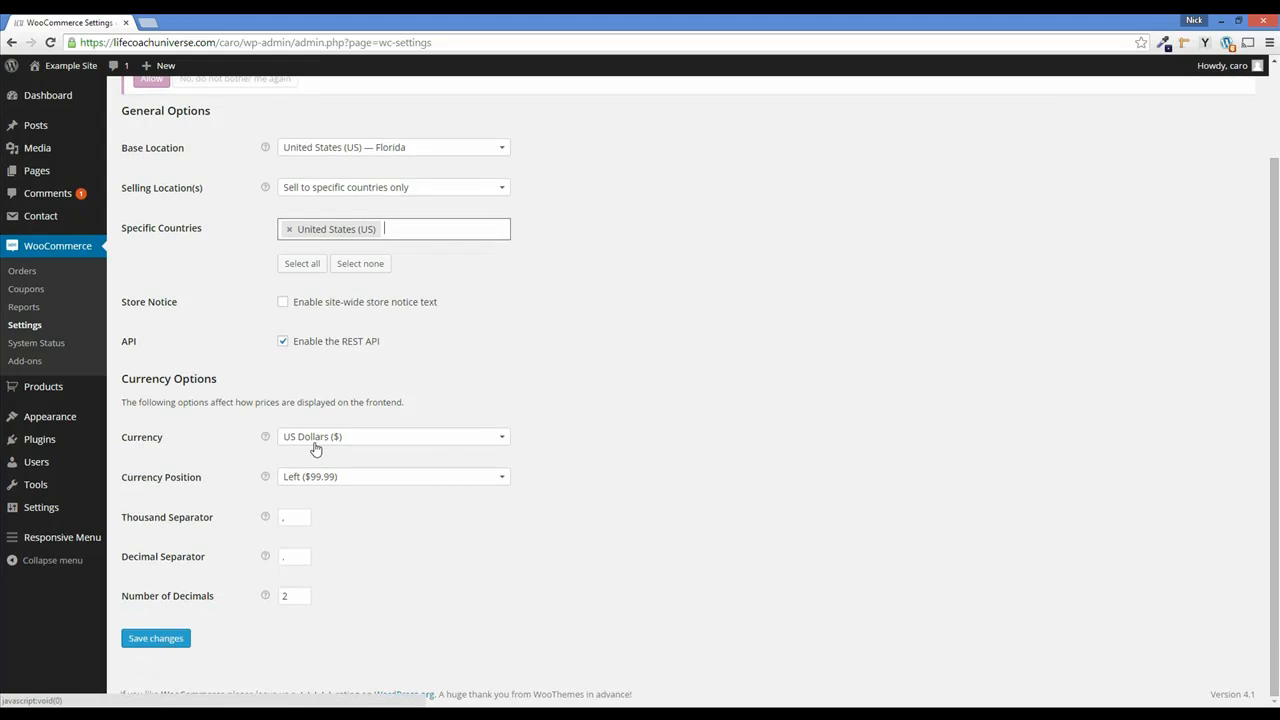
{"action": "left_click", "coordinate": [502, 442]}
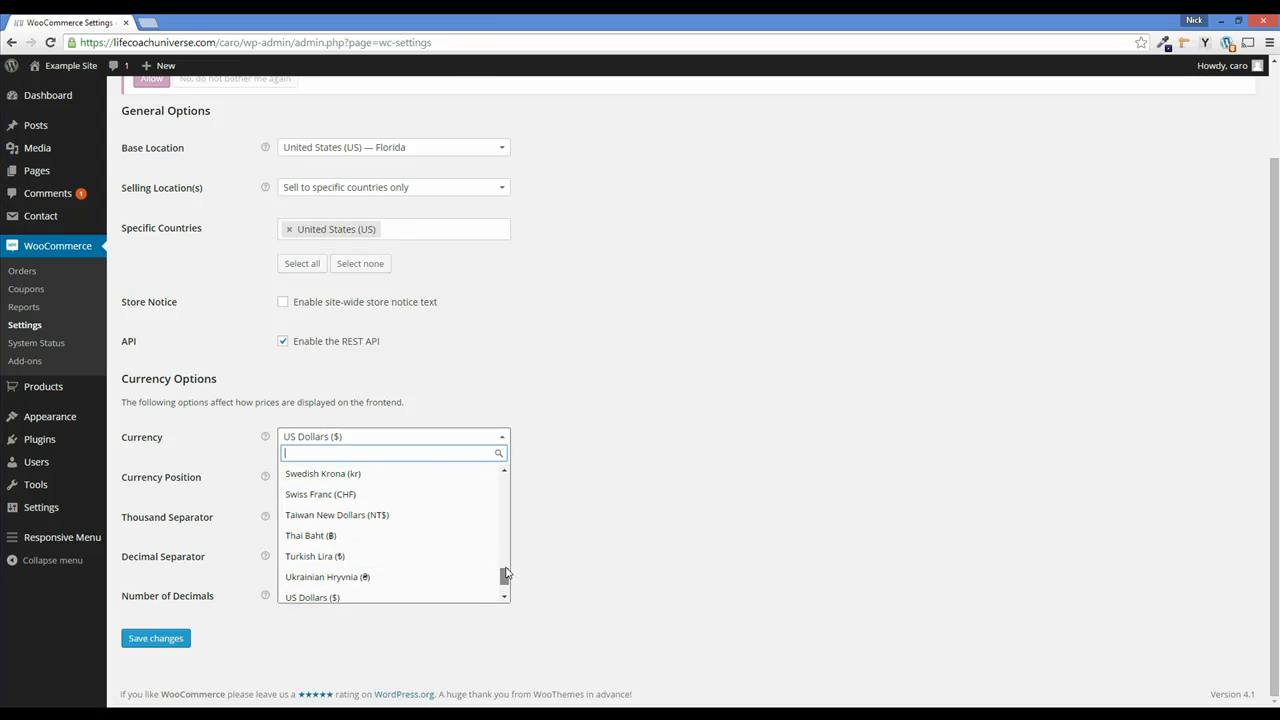
{"action": "left_click_drag", "start_coordinate": [505, 574], "coordinate": [523, 631]}
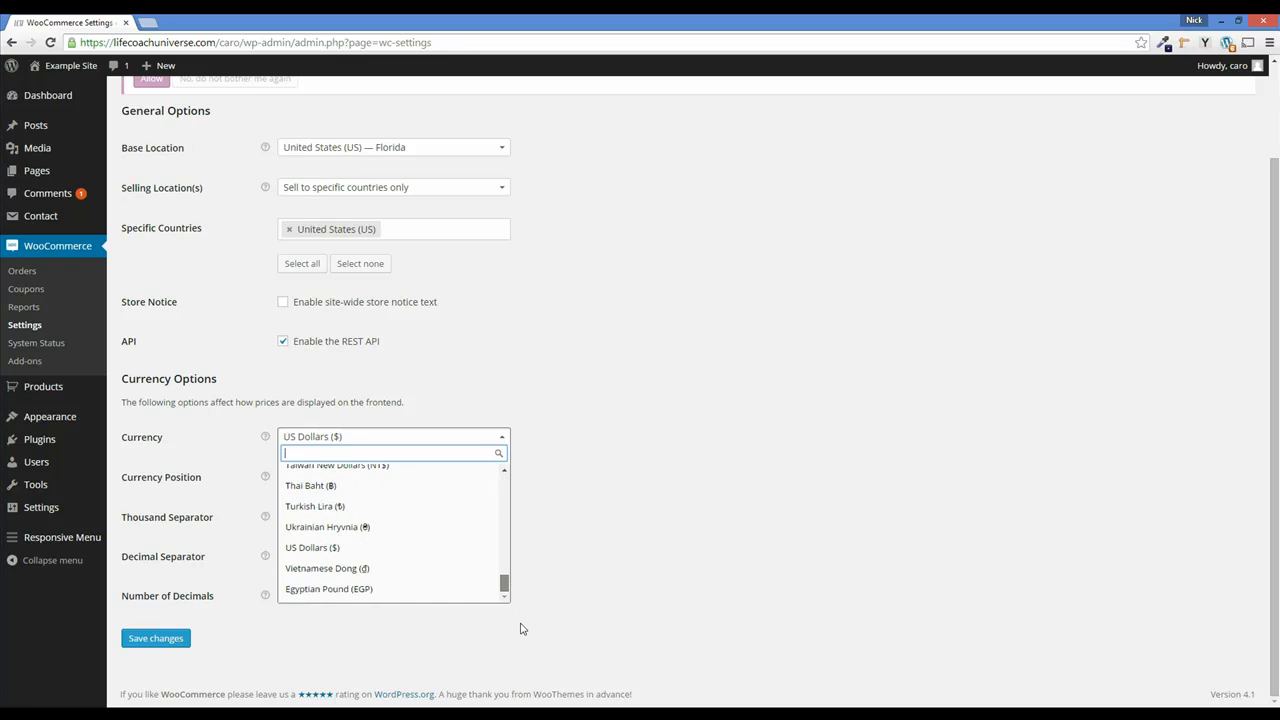
{"action": "left_click", "coordinate": [319, 549]}
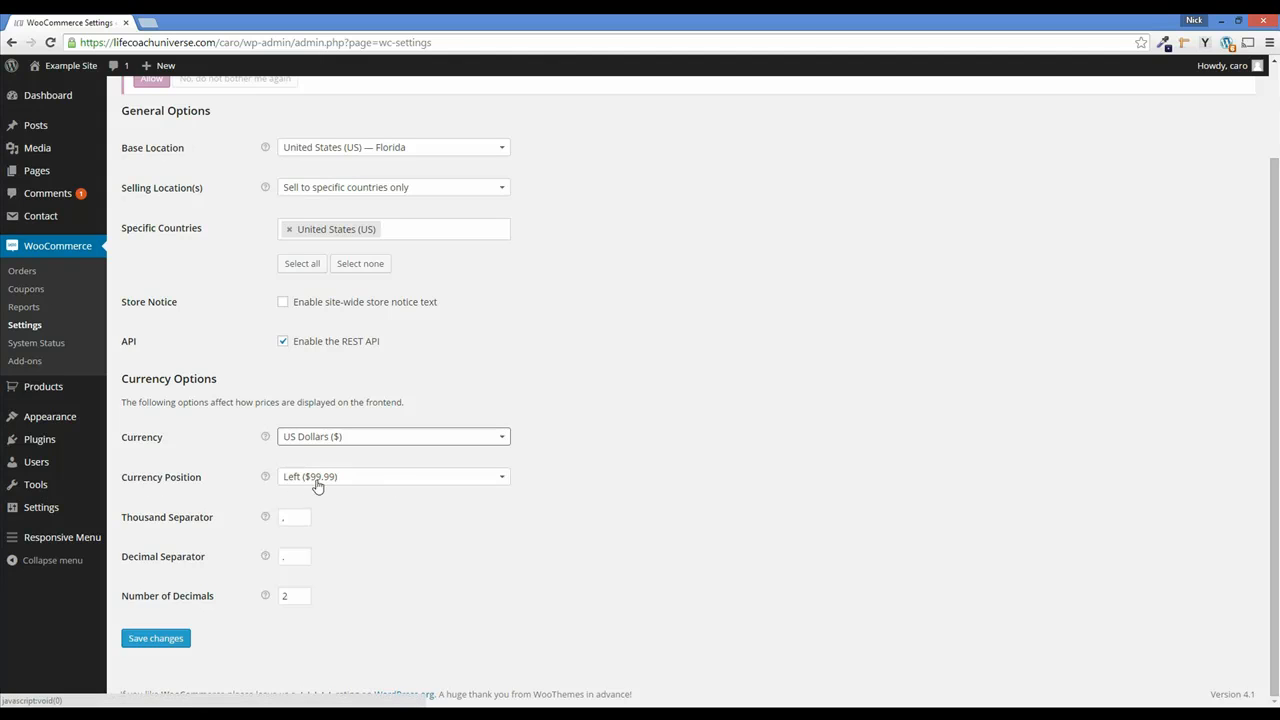
{"action": "left_click", "coordinate": [508, 480]}
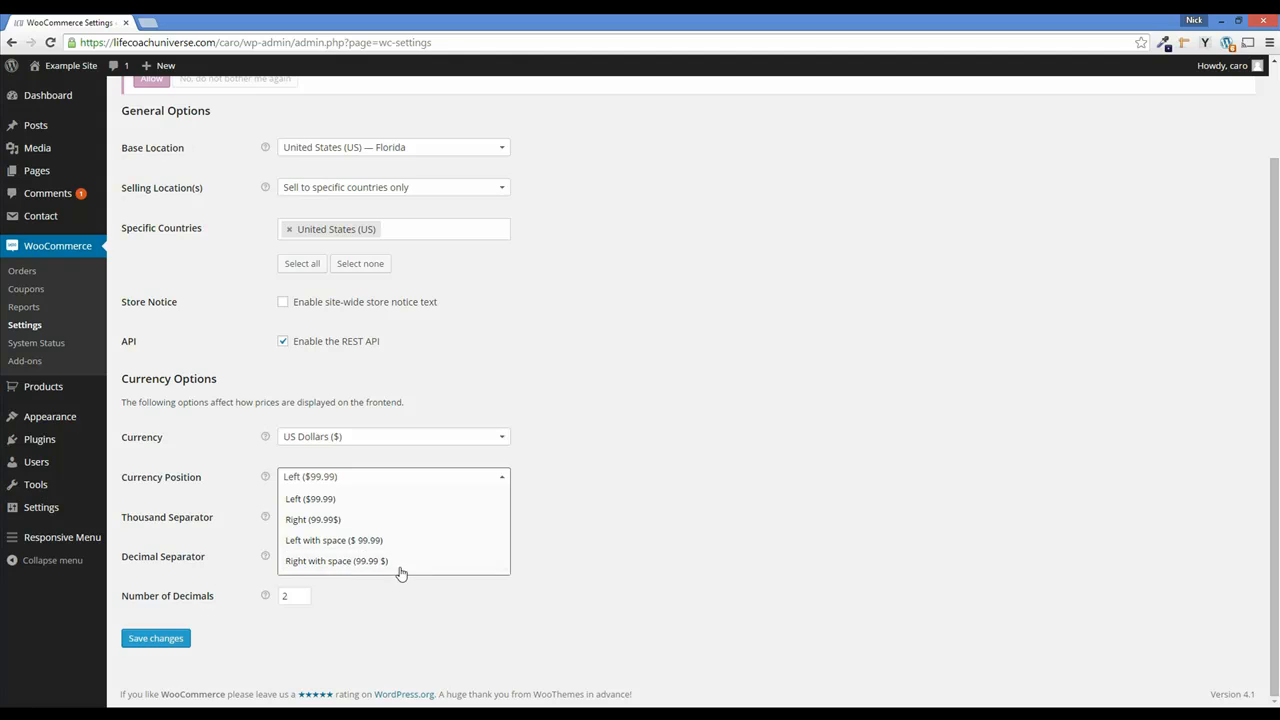
{"action": "left_click", "coordinate": [318, 500]}
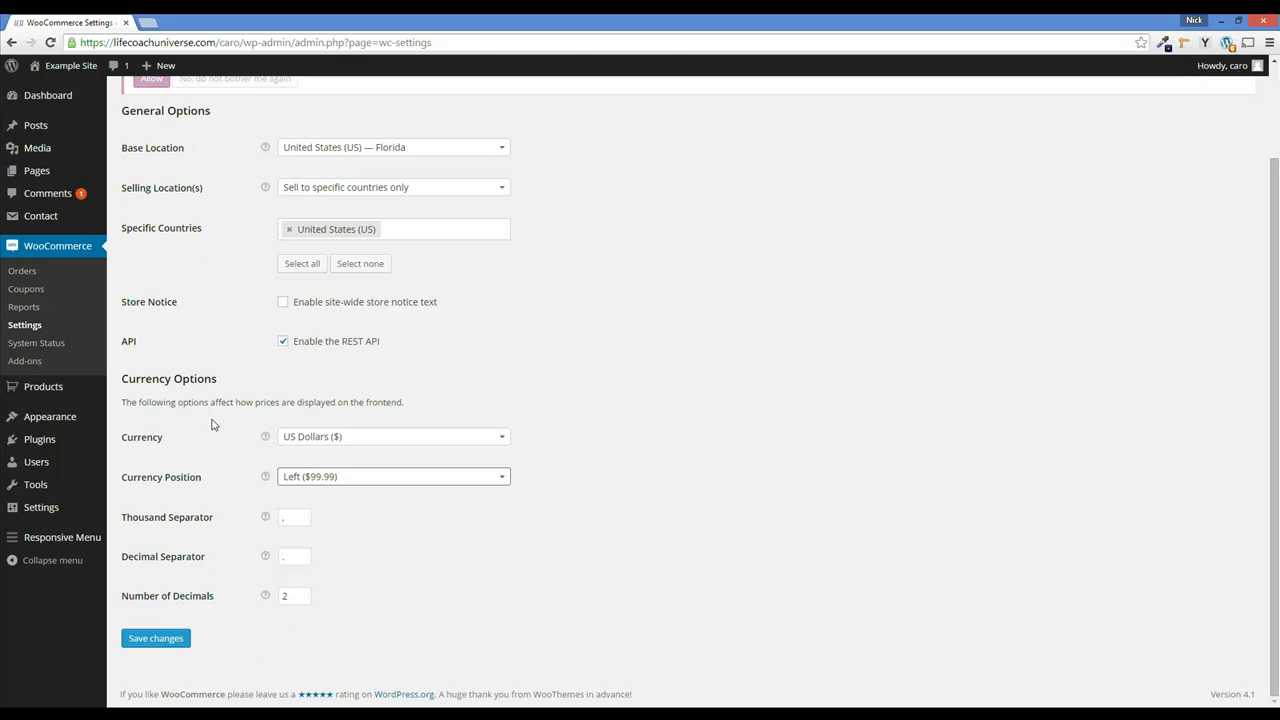
{"action": "left_click", "coordinate": [157, 642]}
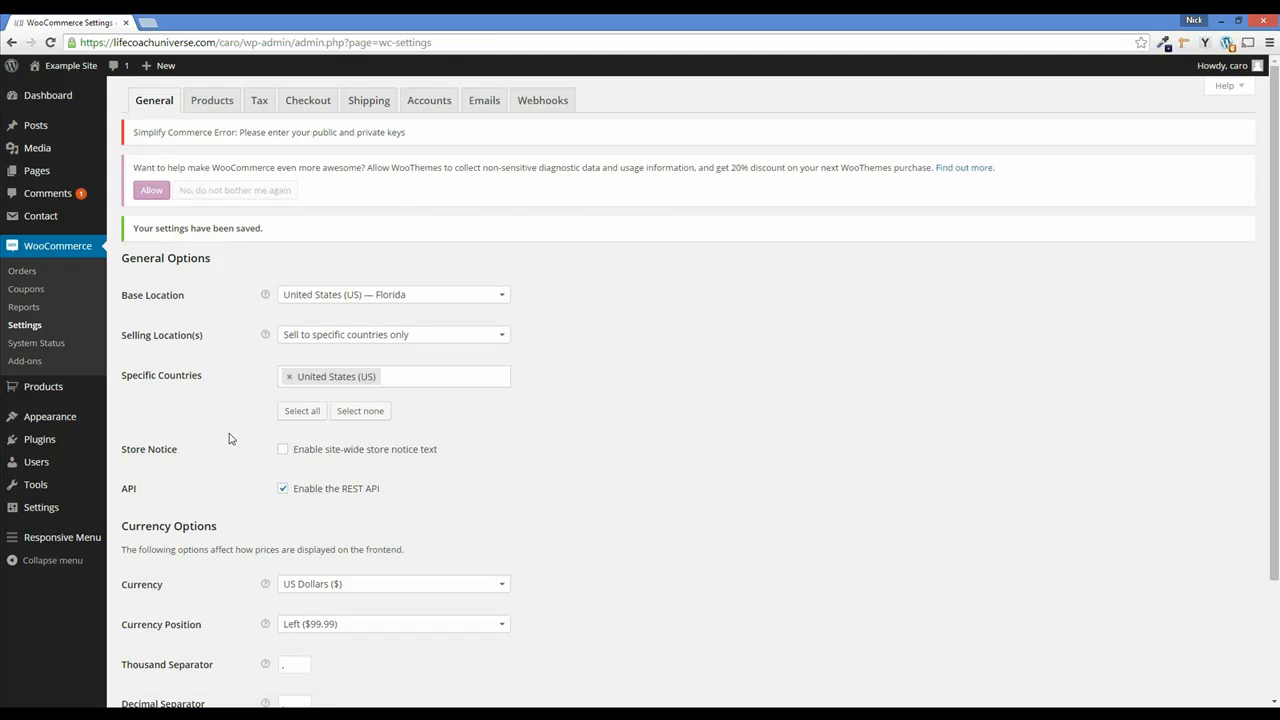
On the Products settings, keep weight in lbs and dimensions in inches, then save
{"action": "left_click", "coordinate": [212, 101]}
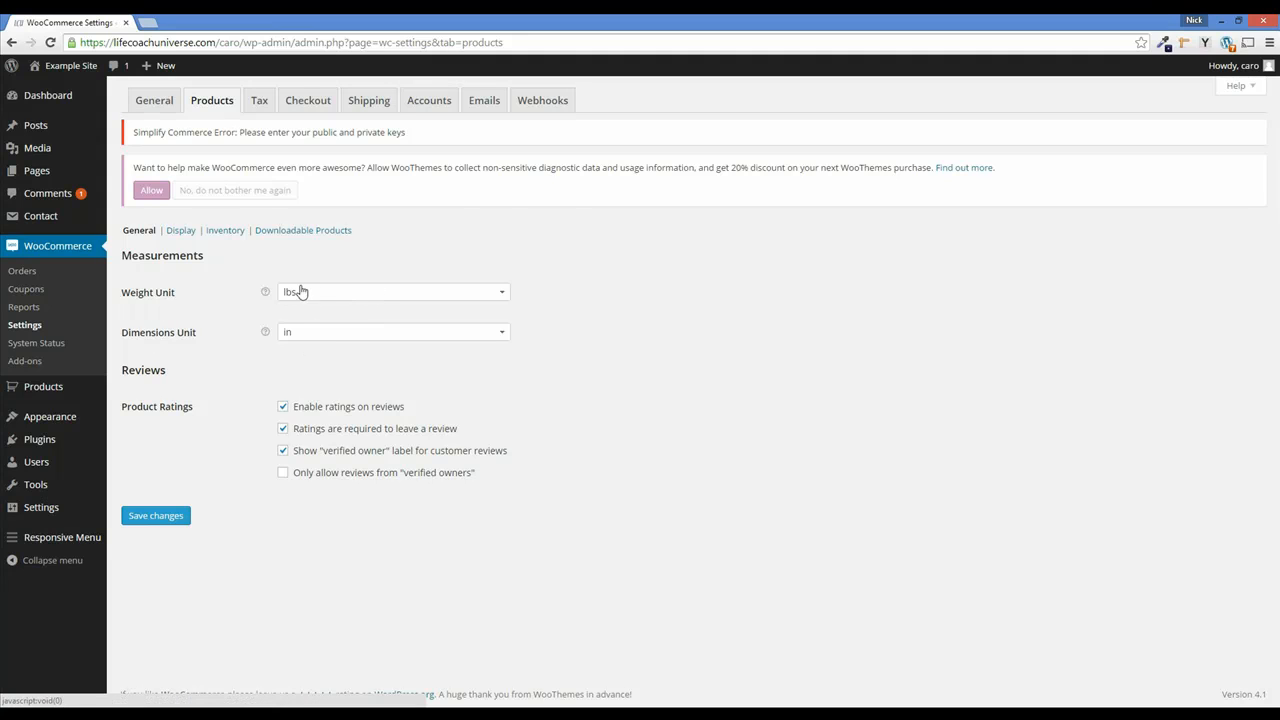
{"action": "left_click", "coordinate": [301, 337]}
{"action": "left_click", "coordinate": [298, 332]}
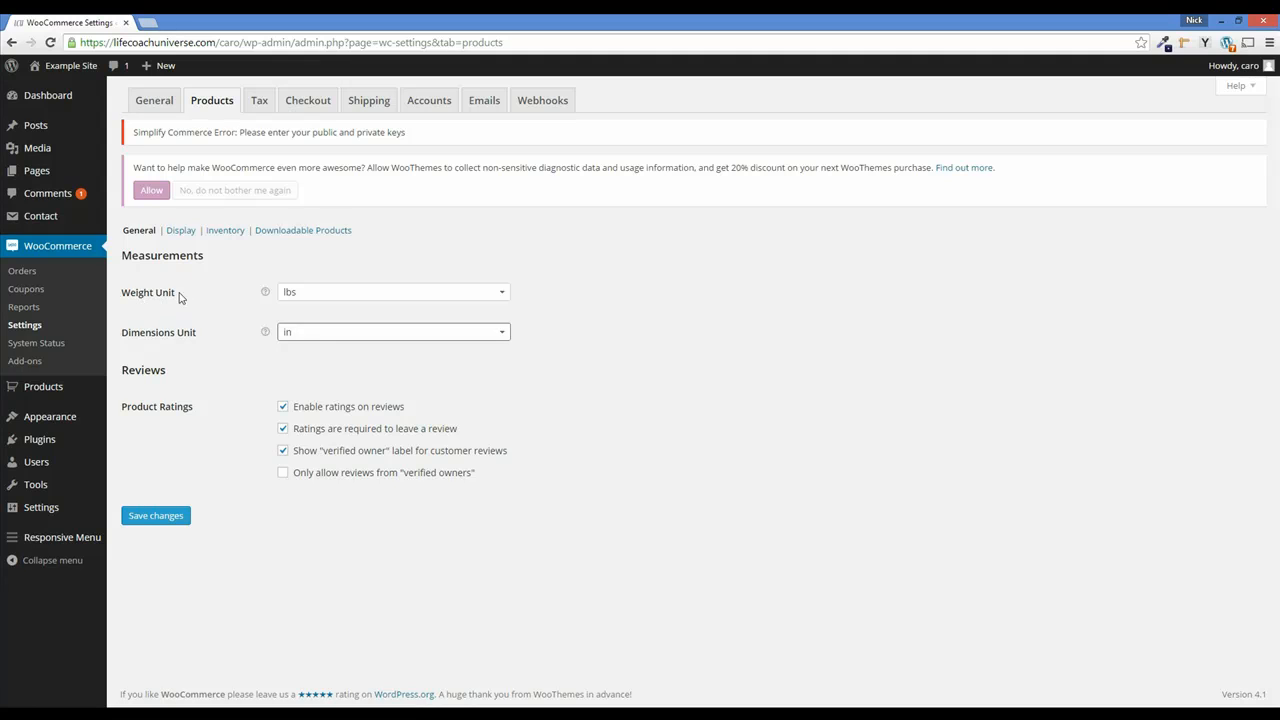
{"action": "left_click", "coordinate": [317, 337]}
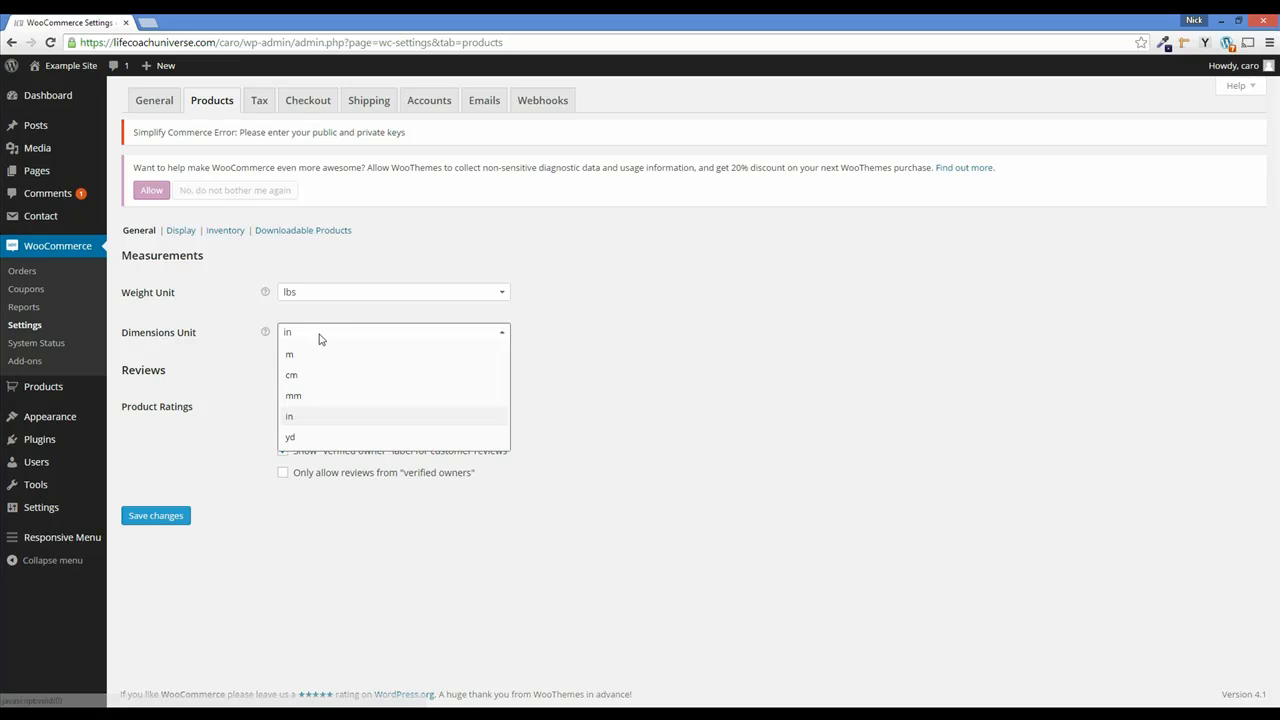
{"action": "left_click", "coordinate": [291, 418]}
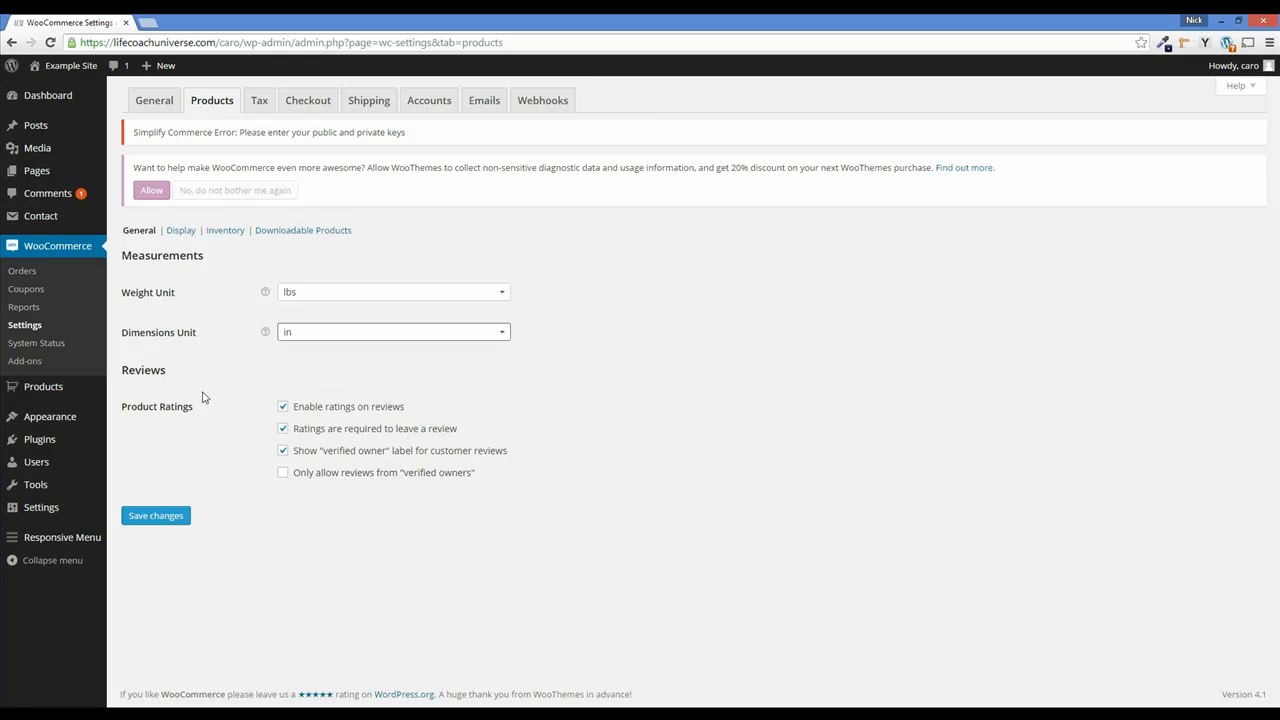
{"action": "left_click", "coordinate": [142, 403]}
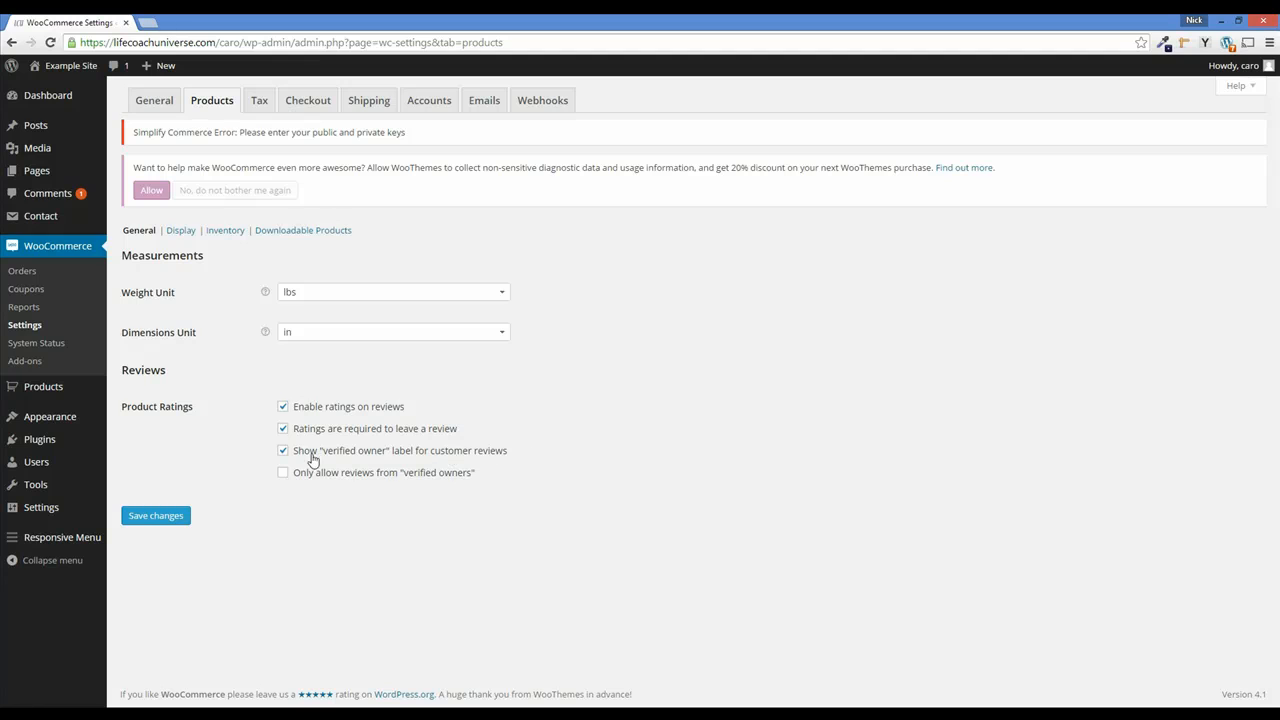
{"action": "left_click", "coordinate": [164, 522]}
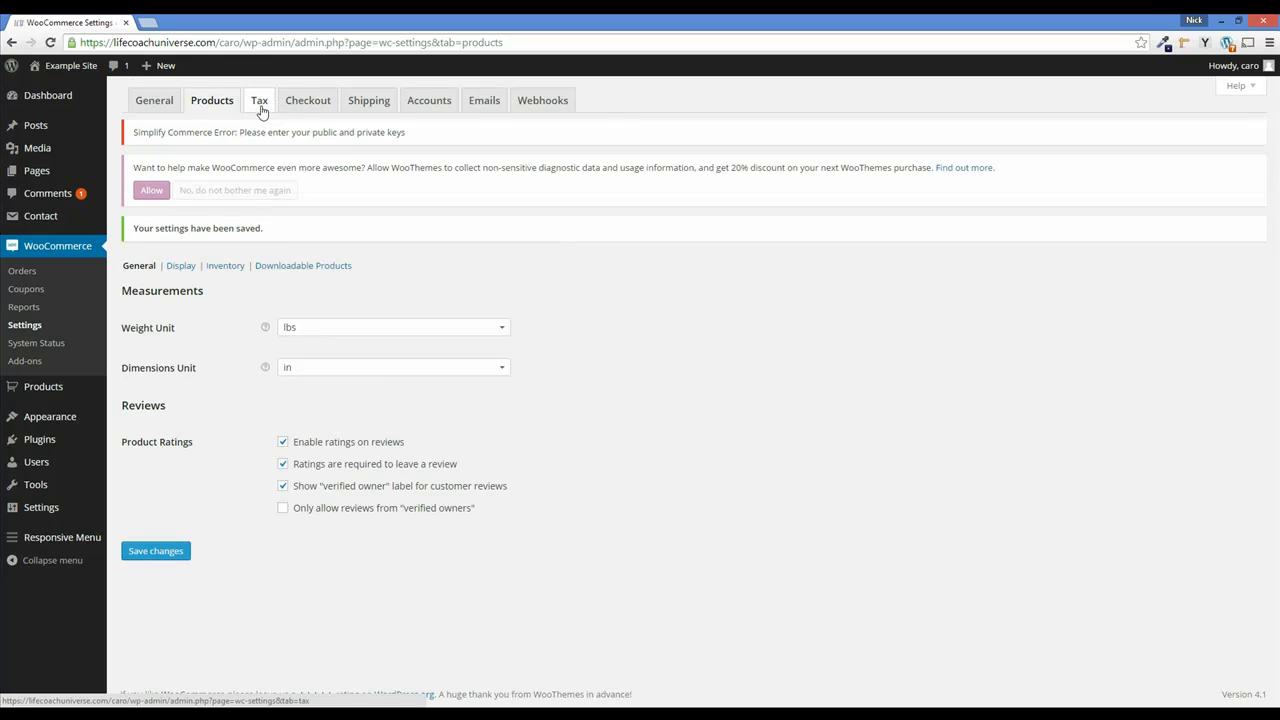
{"action": "left_click", "coordinate": [260, 104]}
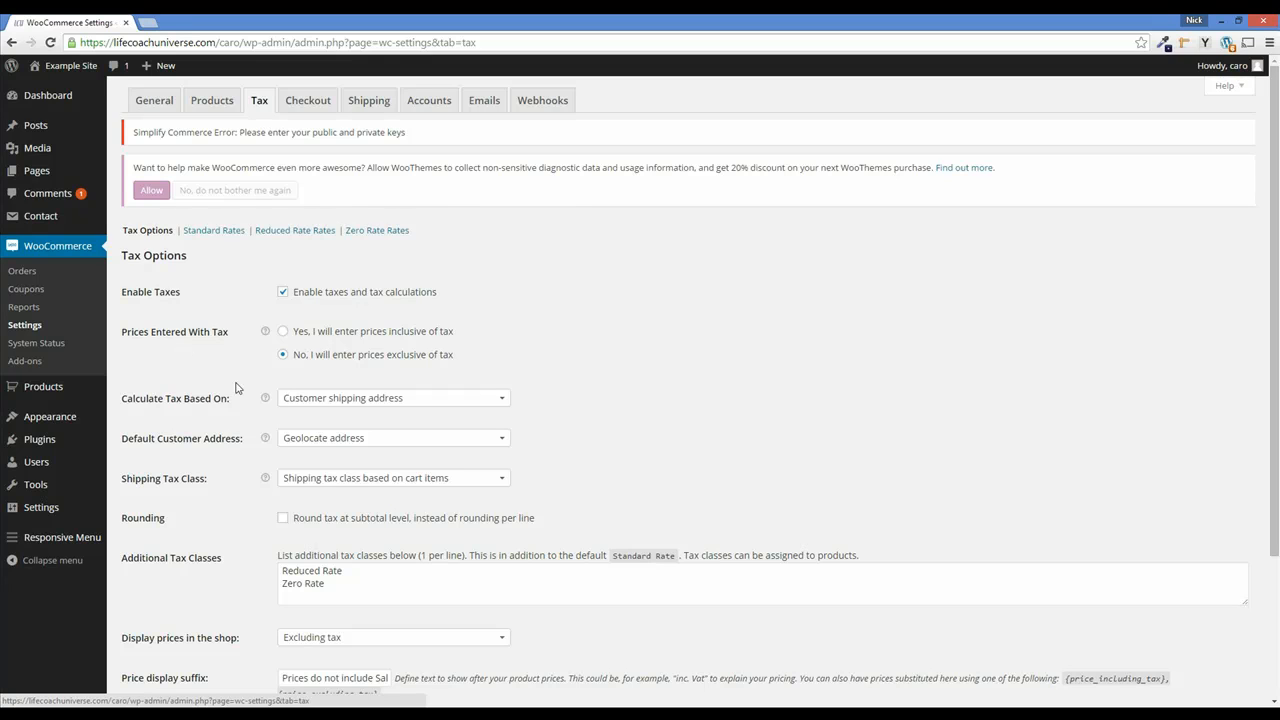
{"action": "scroll", "coordinate": [229, 404], "scroll_direction": "down", "scroll_amount": 1}
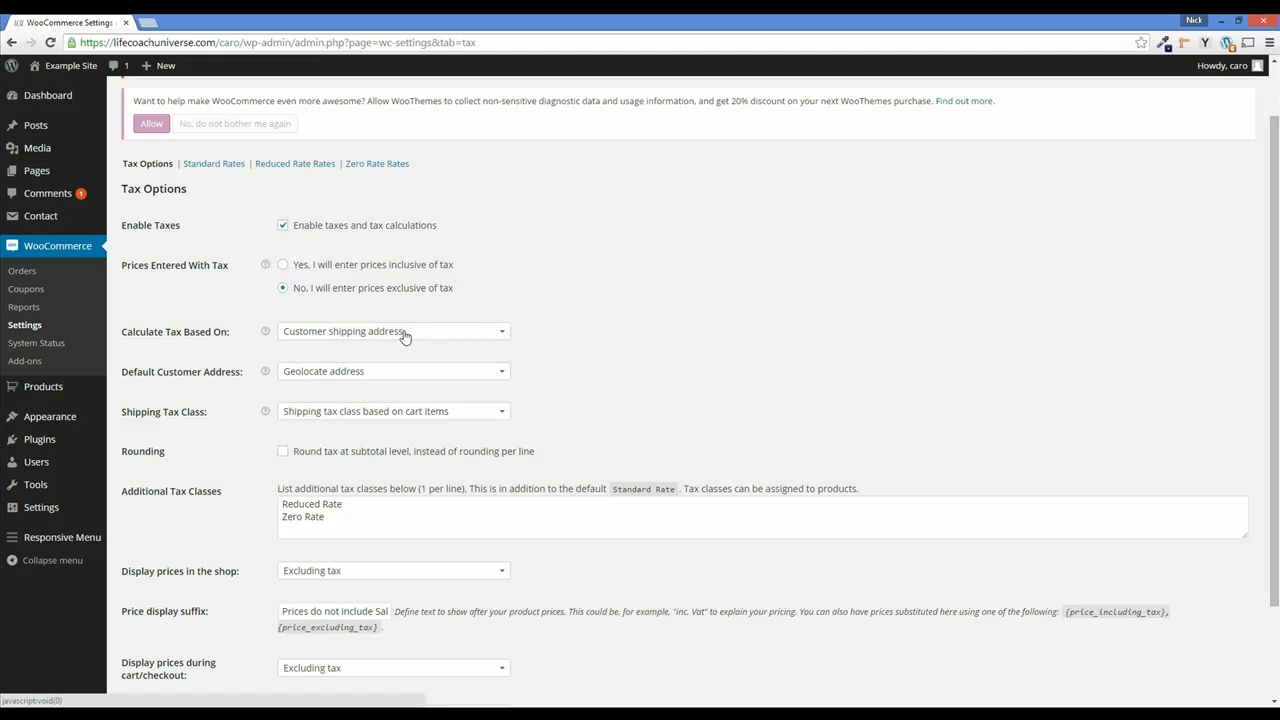
{"action": "left_click", "coordinate": [505, 335]}
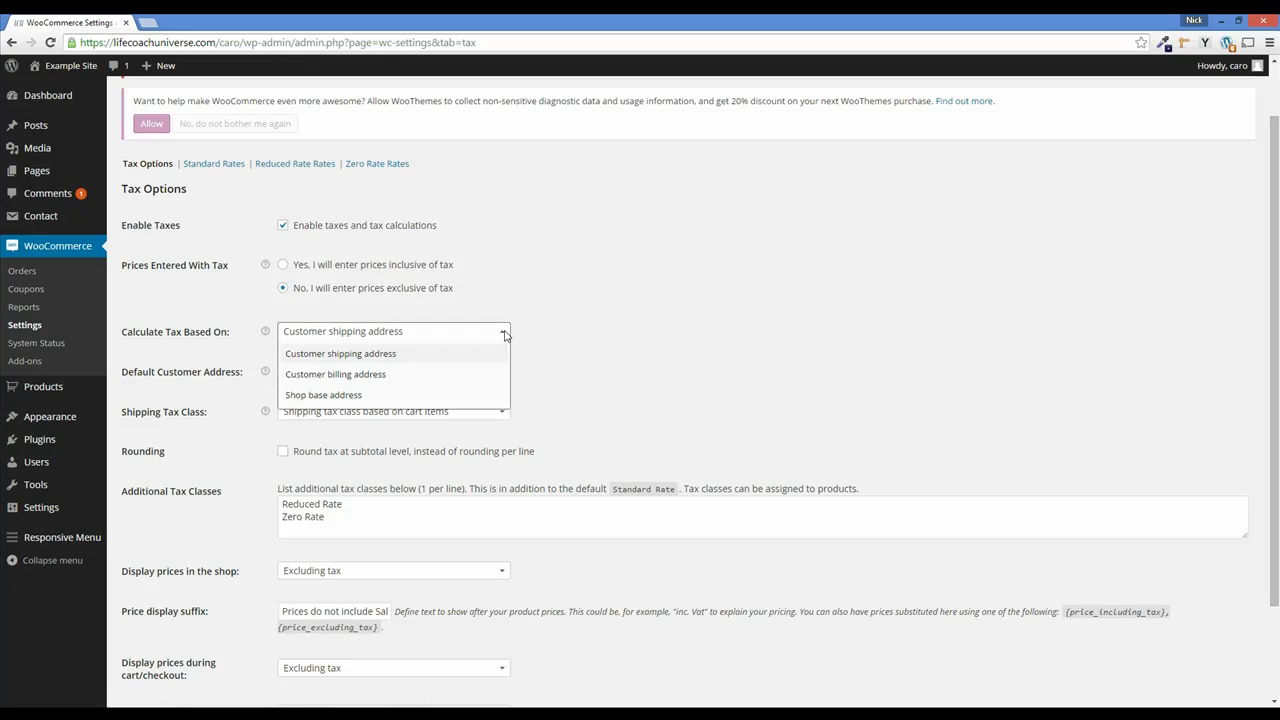
{"action": "left_click", "coordinate": [340, 353]}
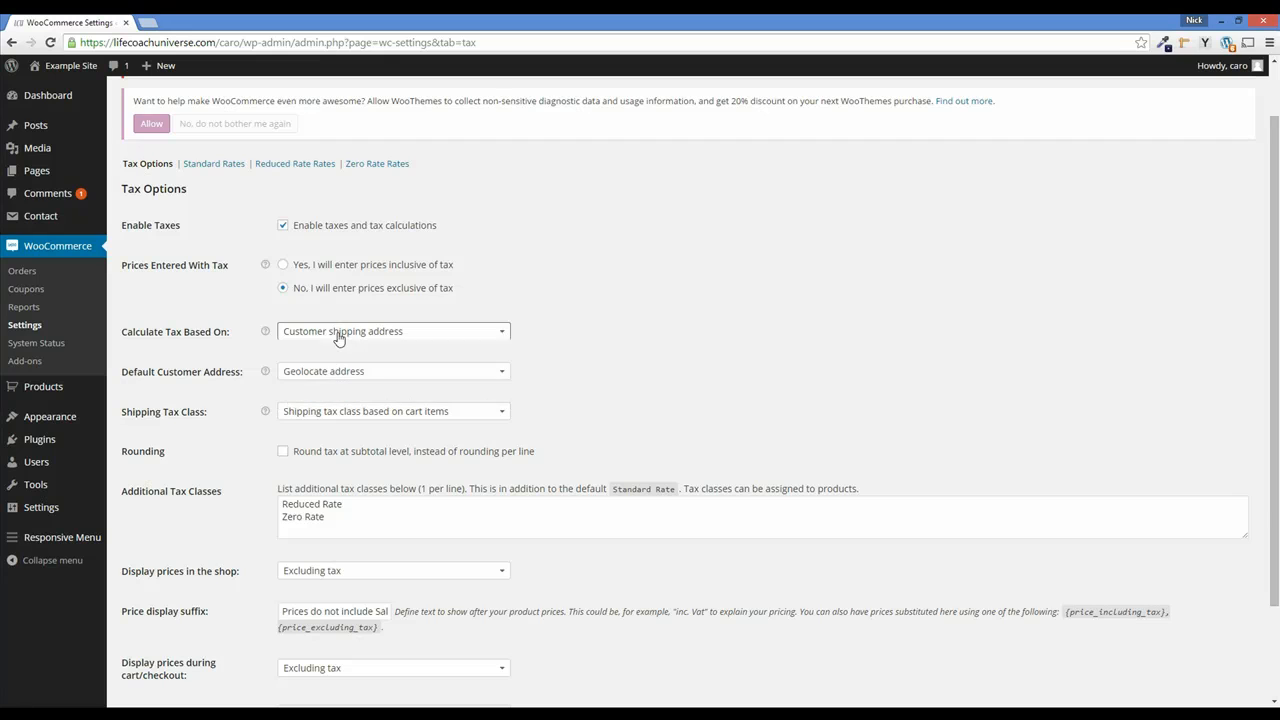
{"action": "scroll", "coordinate": [186, 378], "scroll_direction": "down", "scroll_amount": 1}
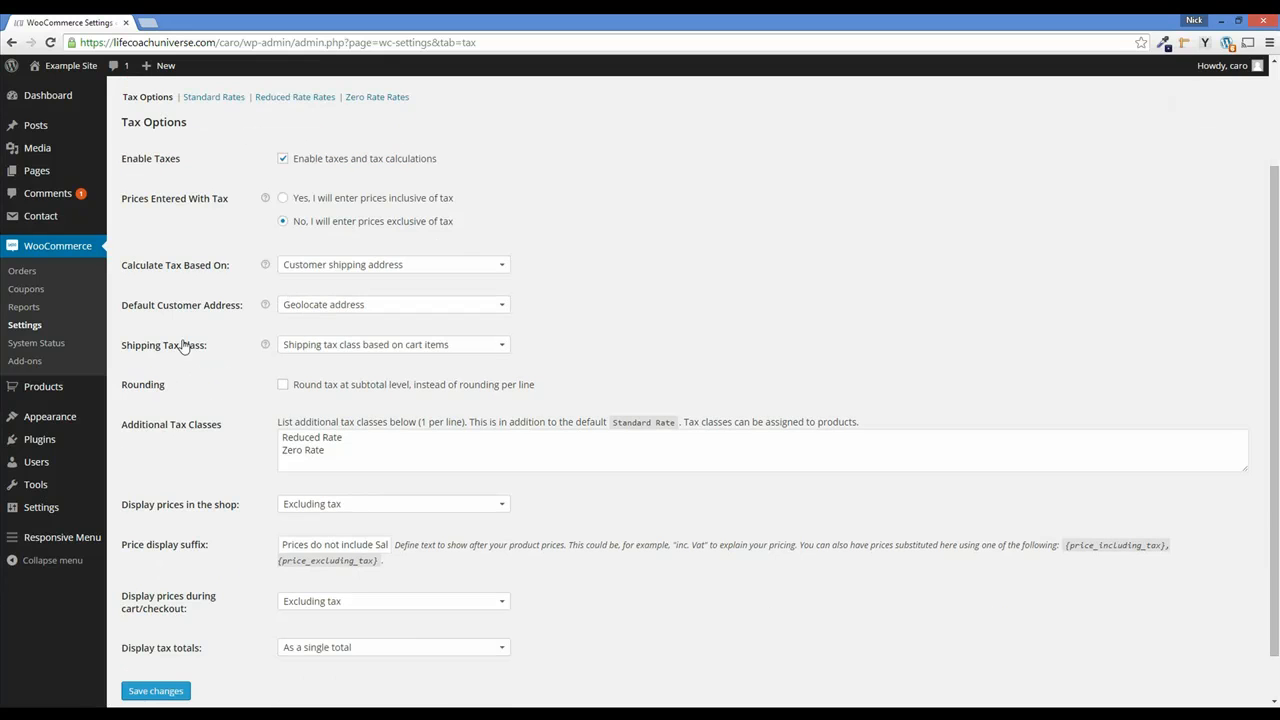
{"action": "left_click", "coordinate": [505, 306]}
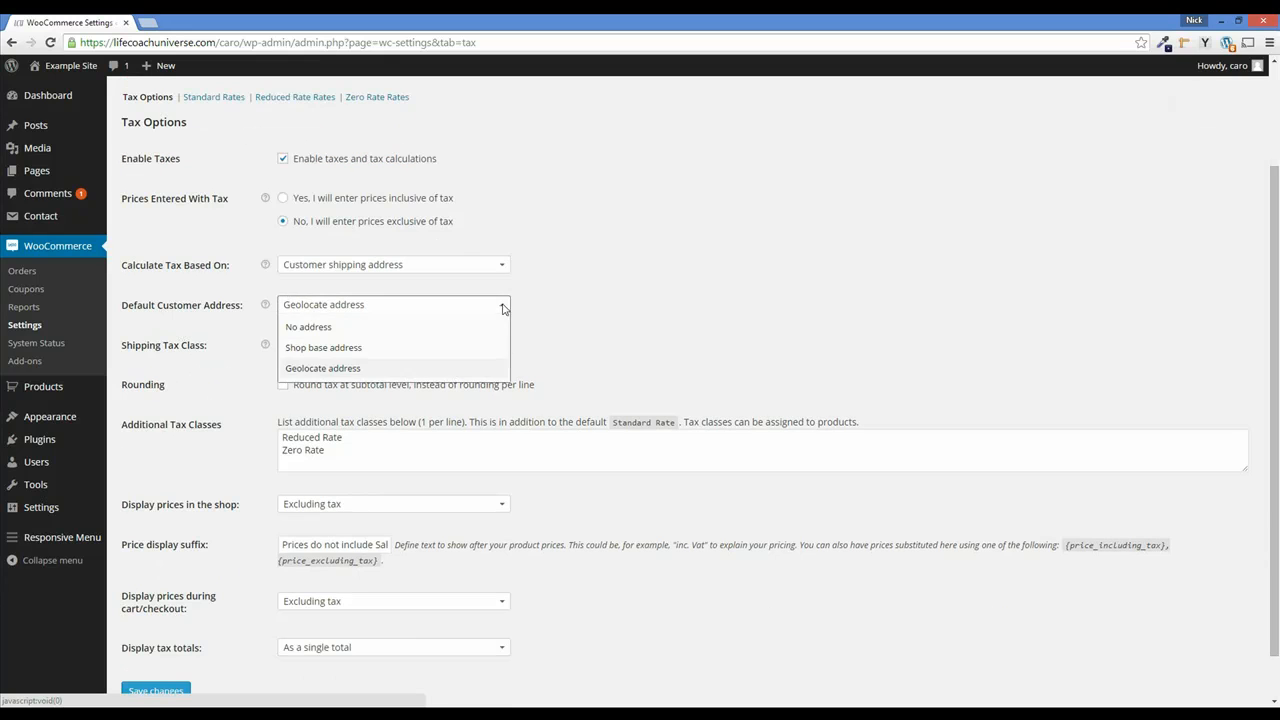
{"action": "left_click", "coordinate": [323, 369]}
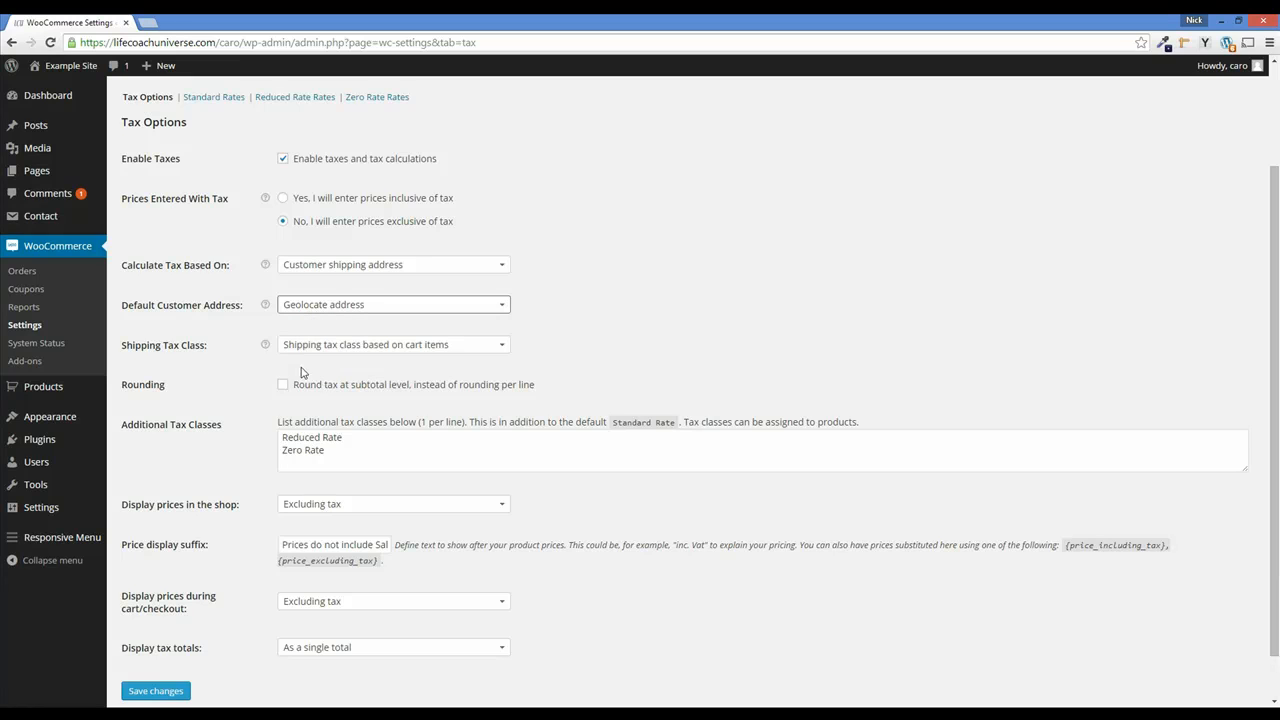
{"action": "scroll", "coordinate": [225, 335], "scroll_direction": "down", "scroll_amount": 1}
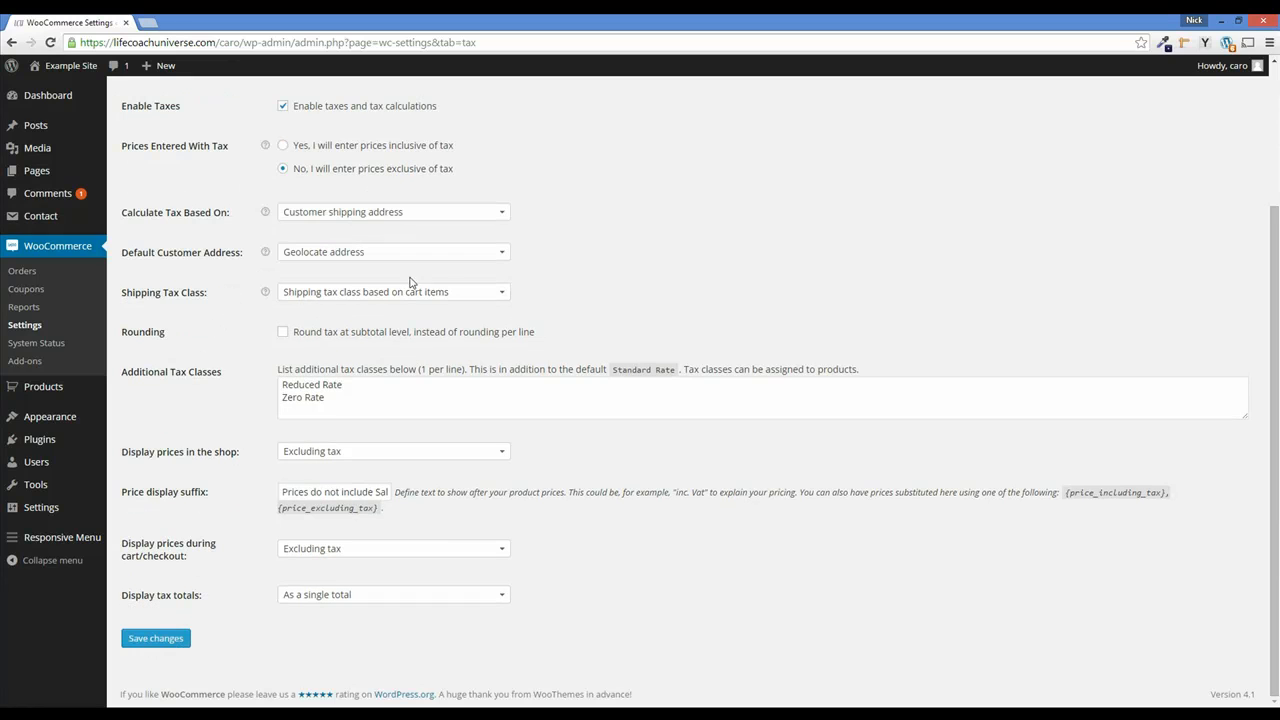
{"action": "left_click", "coordinate": [502, 298]}
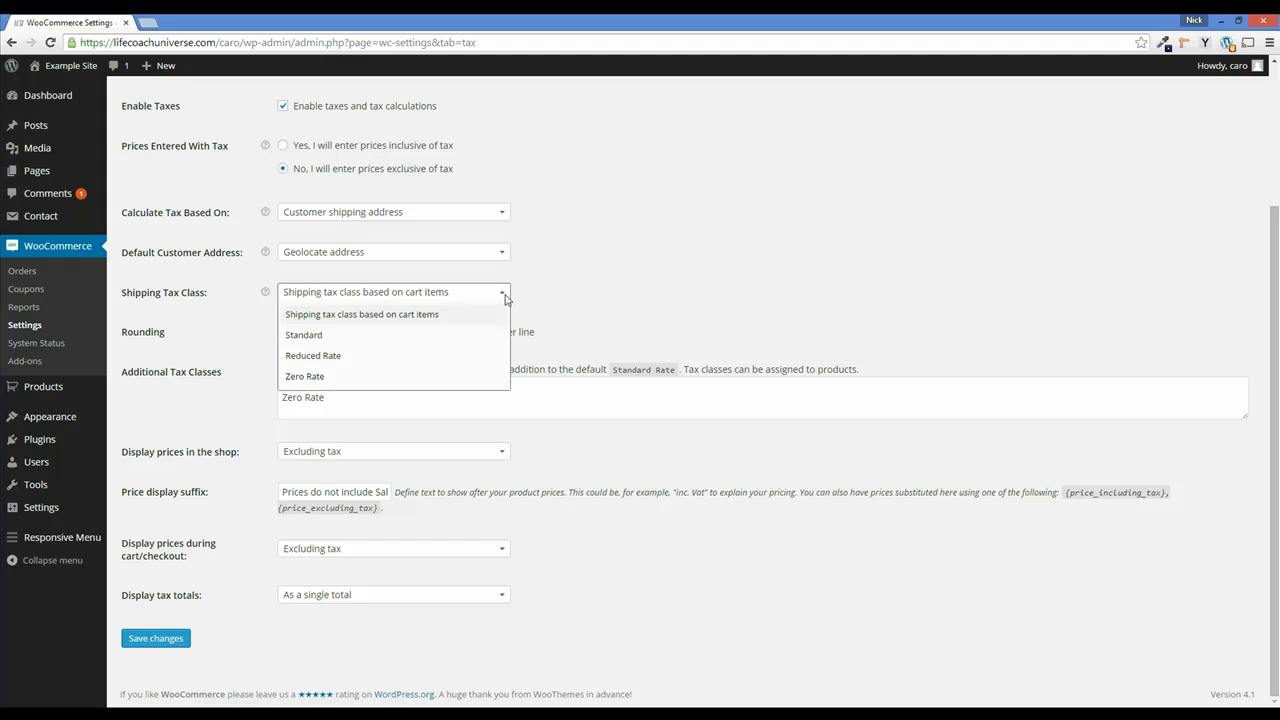
{"action": "left_click", "coordinate": [366, 316]}
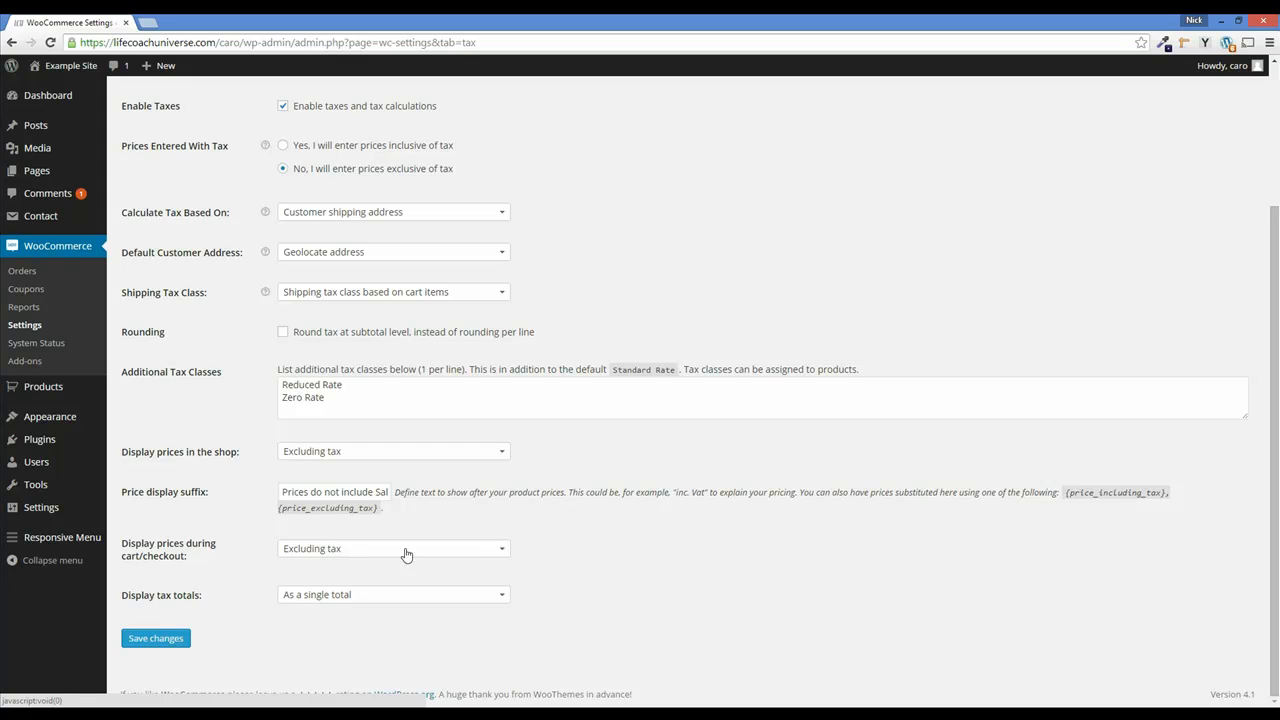
Display cart/checkout prices including tax and tax totals as a single total, then save
{"action": "left_click", "coordinate": [504, 549]}
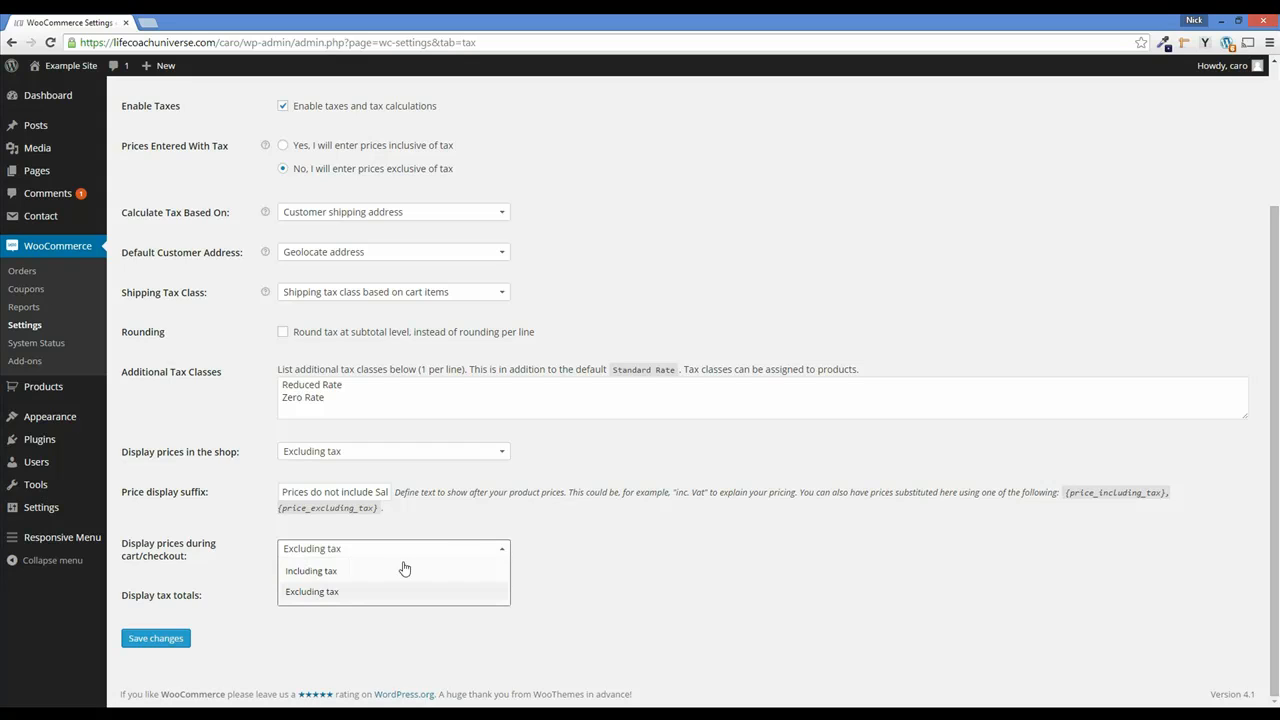
{"action": "left_click", "coordinate": [288, 570]}
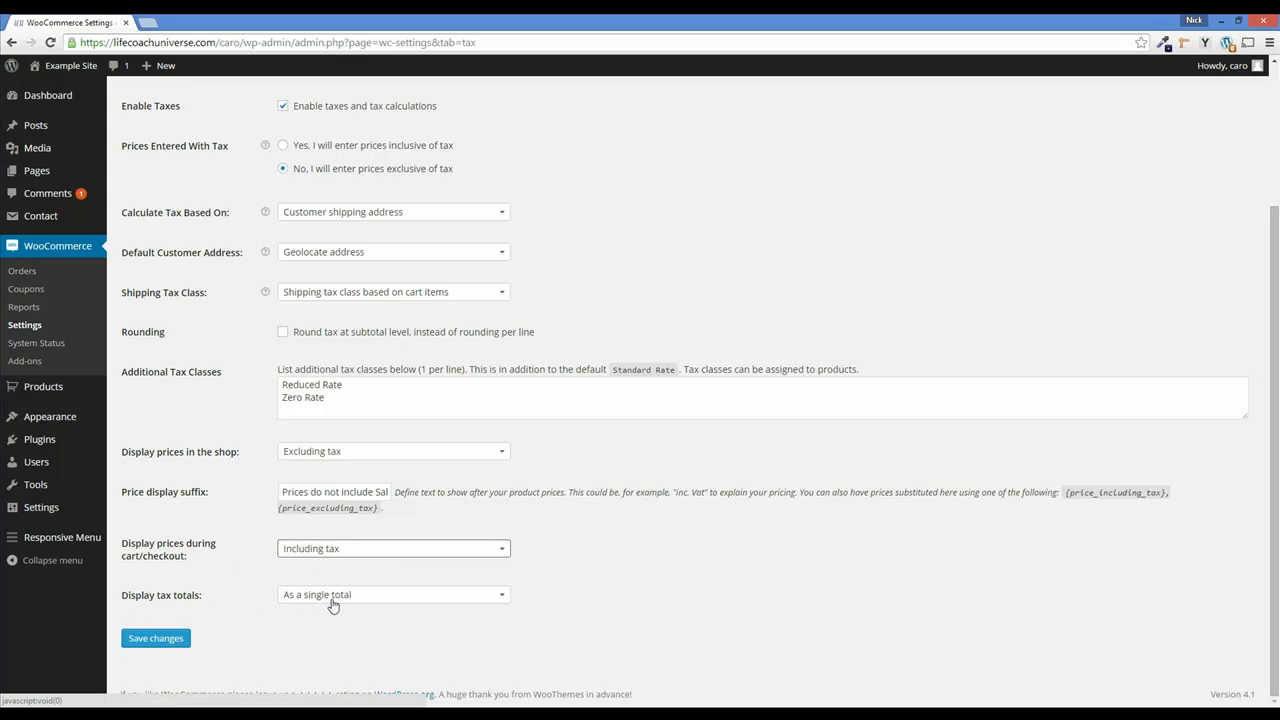
{"action": "left_click", "coordinate": [503, 599]}
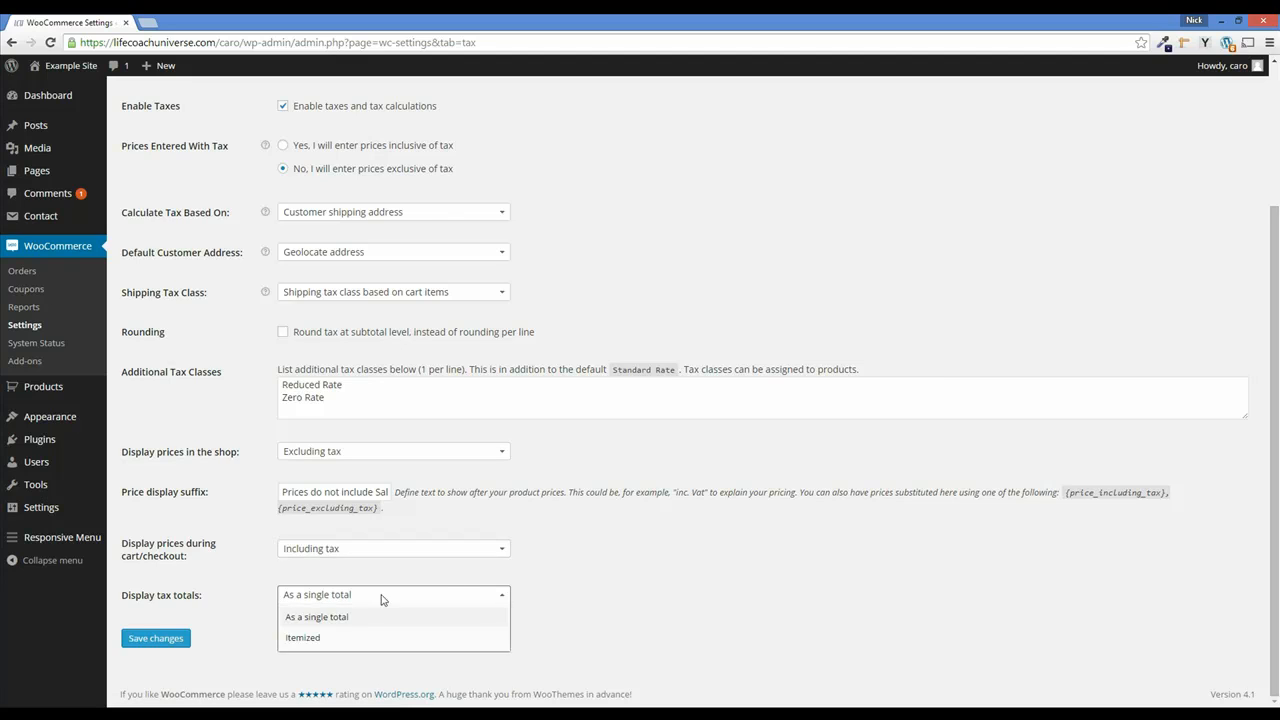
{"action": "left_click", "coordinate": [306, 617]}
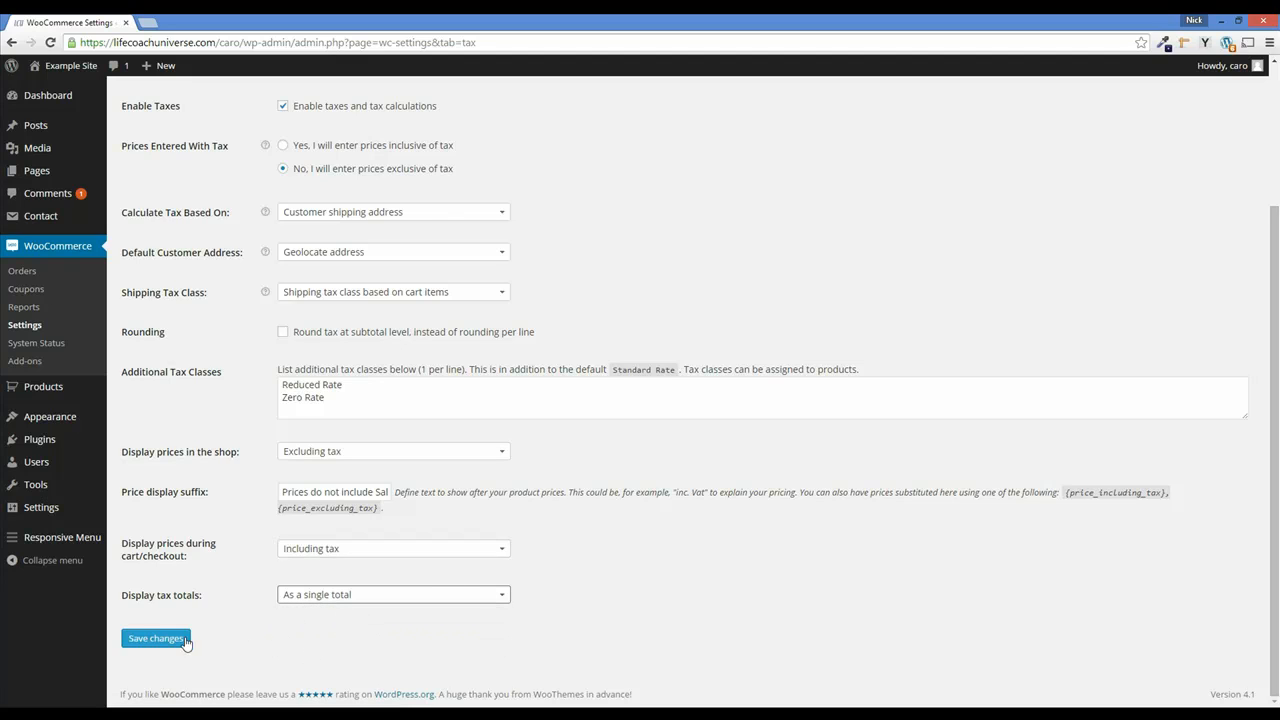
{"action": "left_click", "coordinate": [170, 638]}
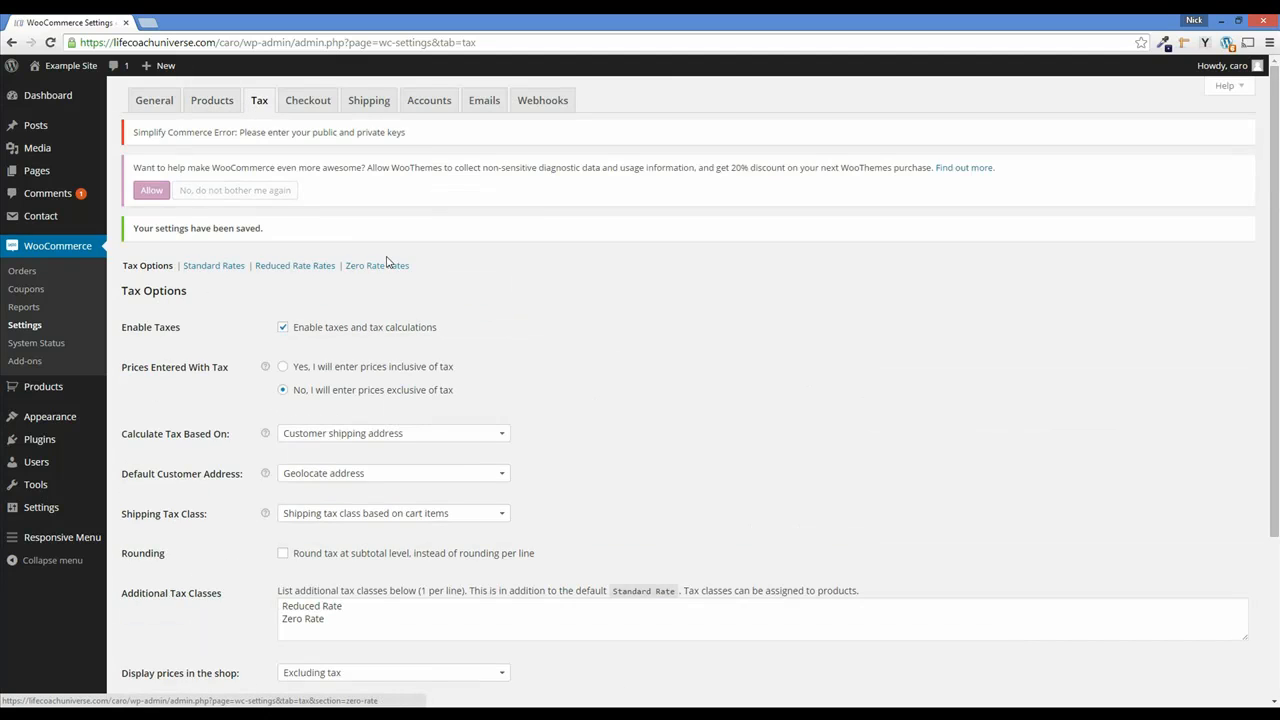
Review the empty Standard, Reduced Rate and Zero Rate tax tables, saving the Zero Rate one
{"action": "left_click", "coordinate": [226, 266]}
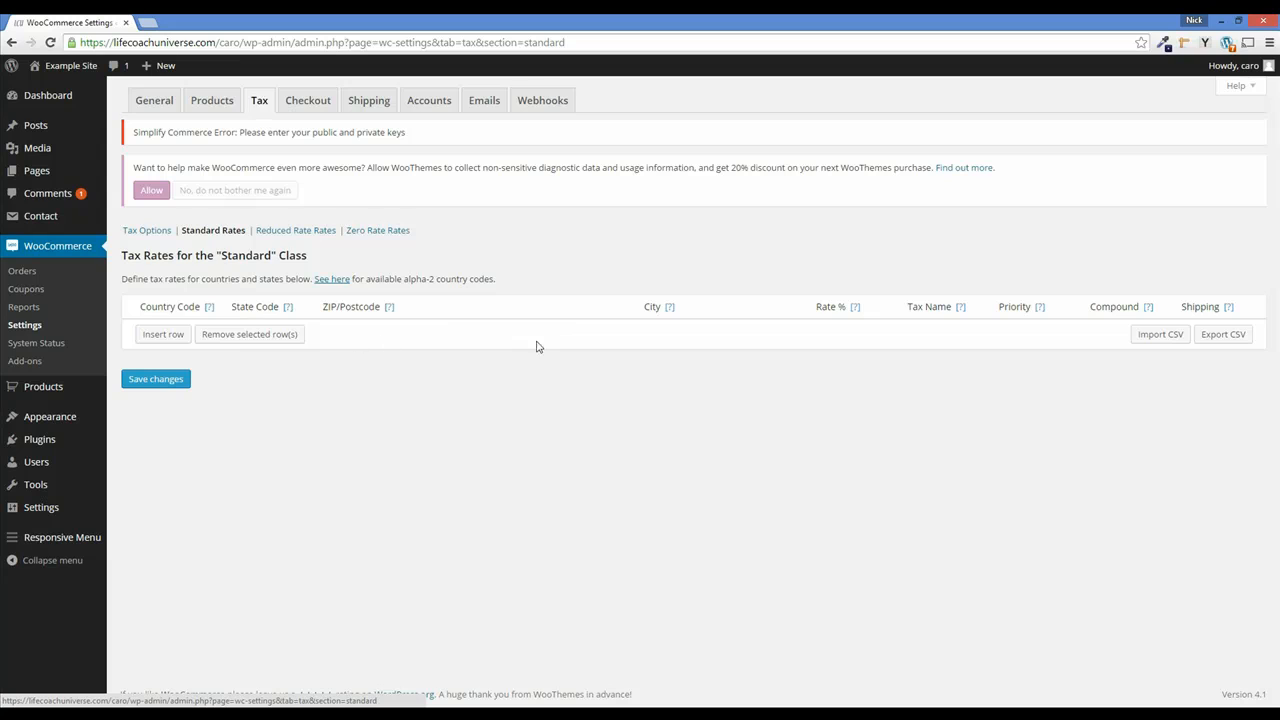
{"action": "left_click", "coordinate": [291, 236]}
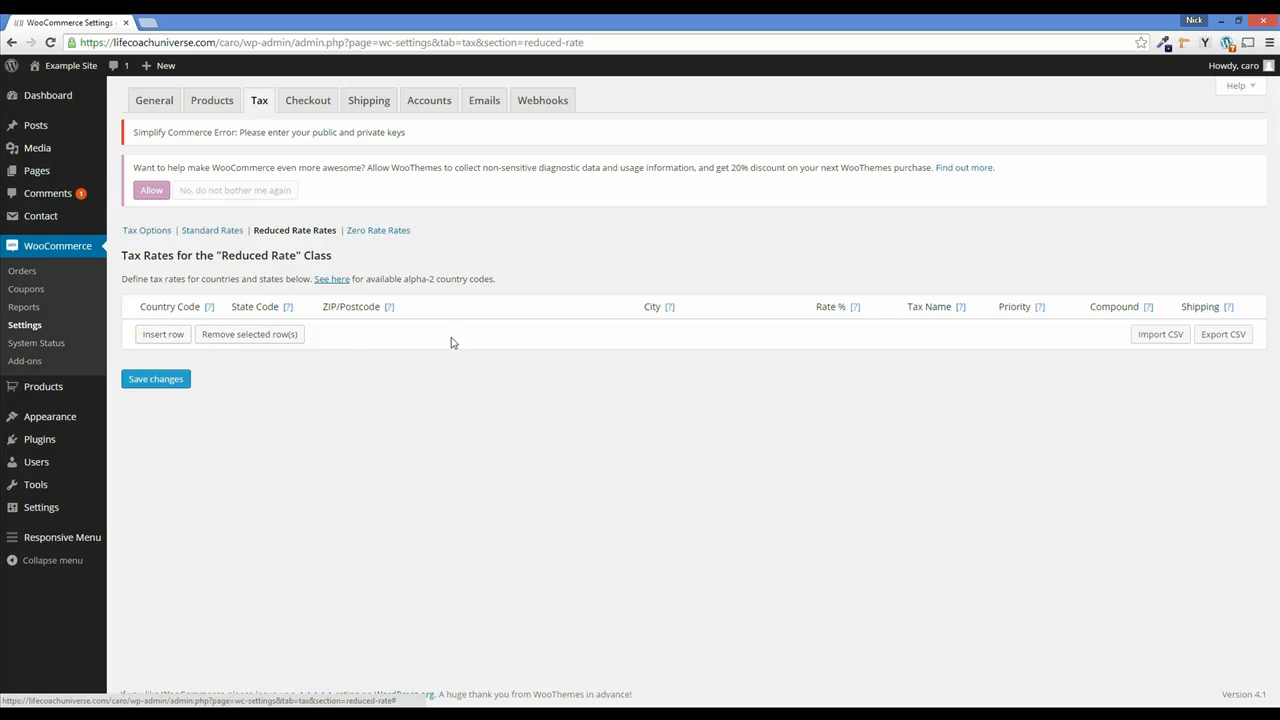
{"action": "left_click", "coordinate": [368, 238]}
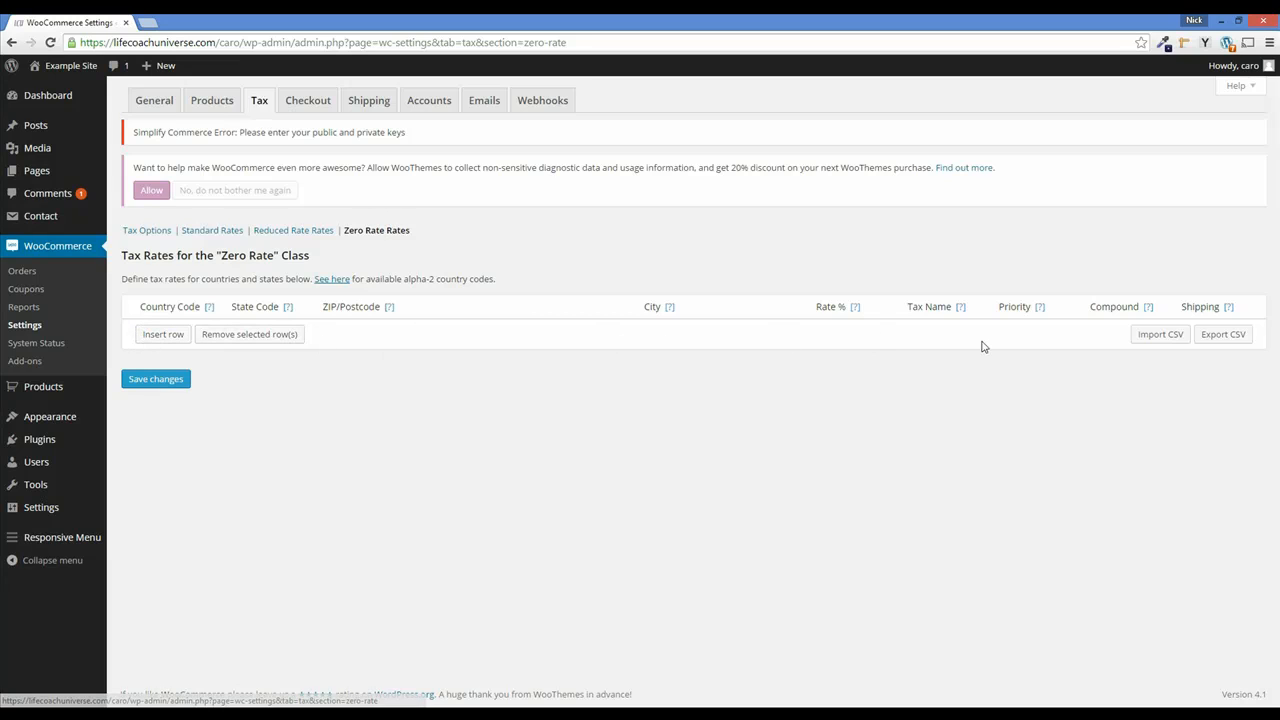
{"action": "left_click", "coordinate": [160, 382]}
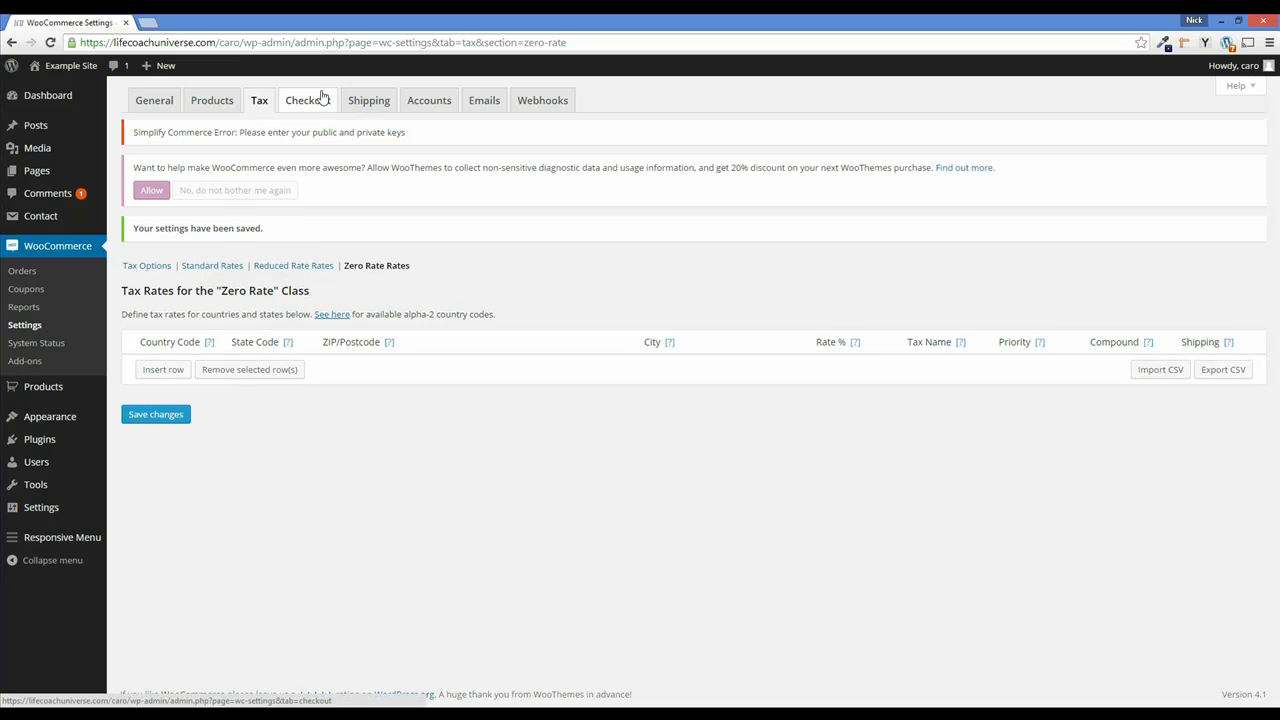
Open the Checkout settings and scroll through the checkout options
{"action": "left_click", "coordinate": [314, 106]}
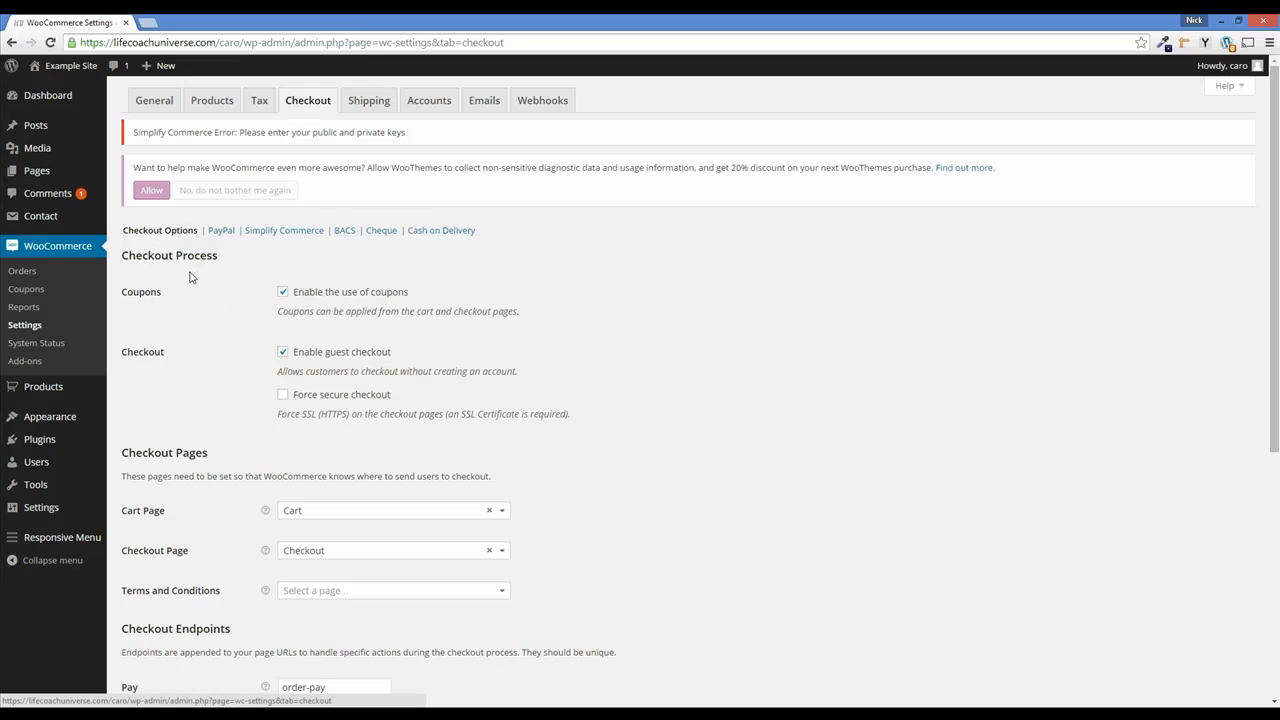
{"action": "scroll", "coordinate": [197, 345], "scroll_direction": "down", "scroll_amount": 5}
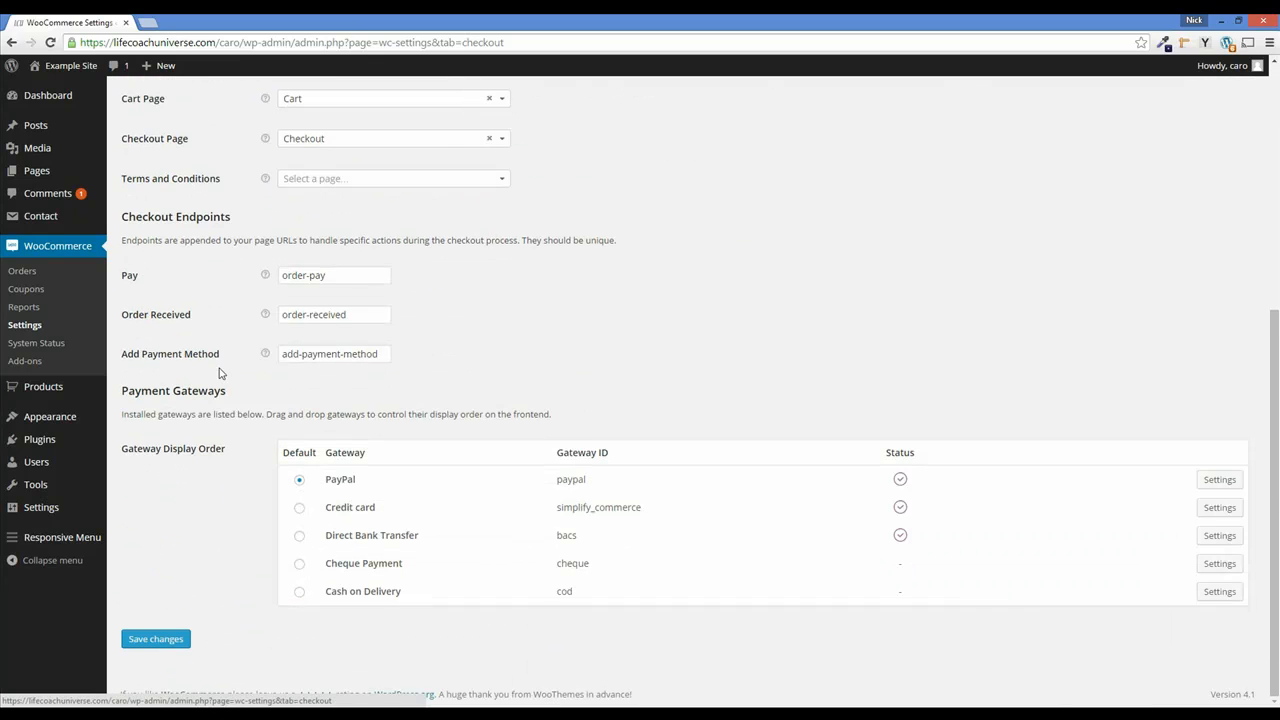
{"action": "scroll", "coordinate": [222, 392], "scroll_direction": "up", "scroll_amount": 5}
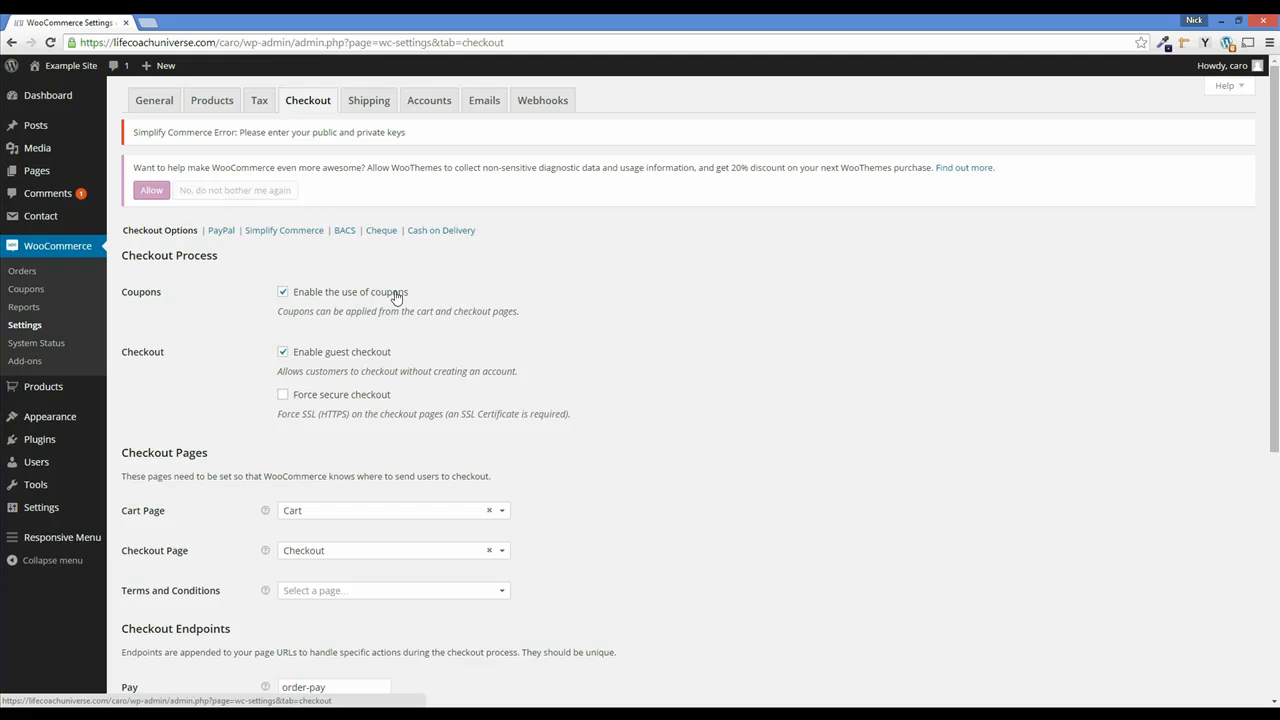
{"action": "scroll", "coordinate": [214, 387], "scroll_direction": "down", "scroll_amount": 1}
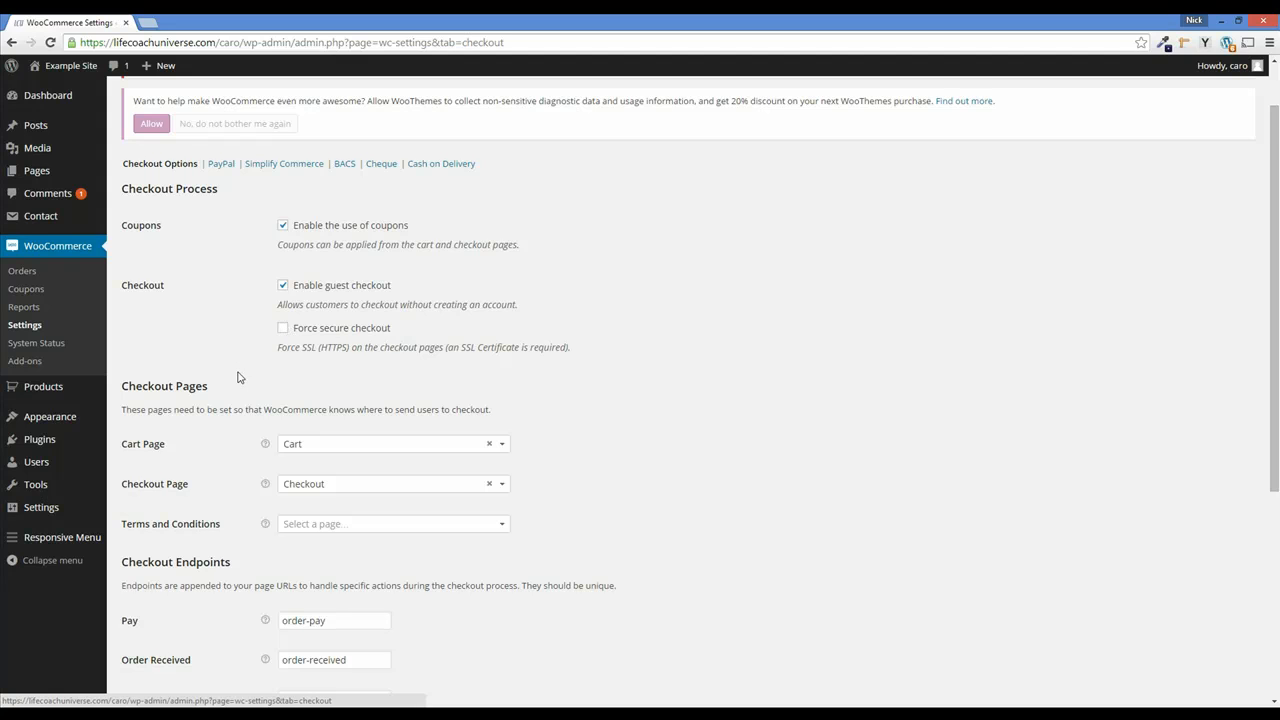
{"action": "scroll", "coordinate": [240, 375], "scroll_direction": "down", "scroll_amount": 3}
{"action": "scroll", "coordinate": [240, 375], "scroll_direction": "down", "scroll_amount": 1}
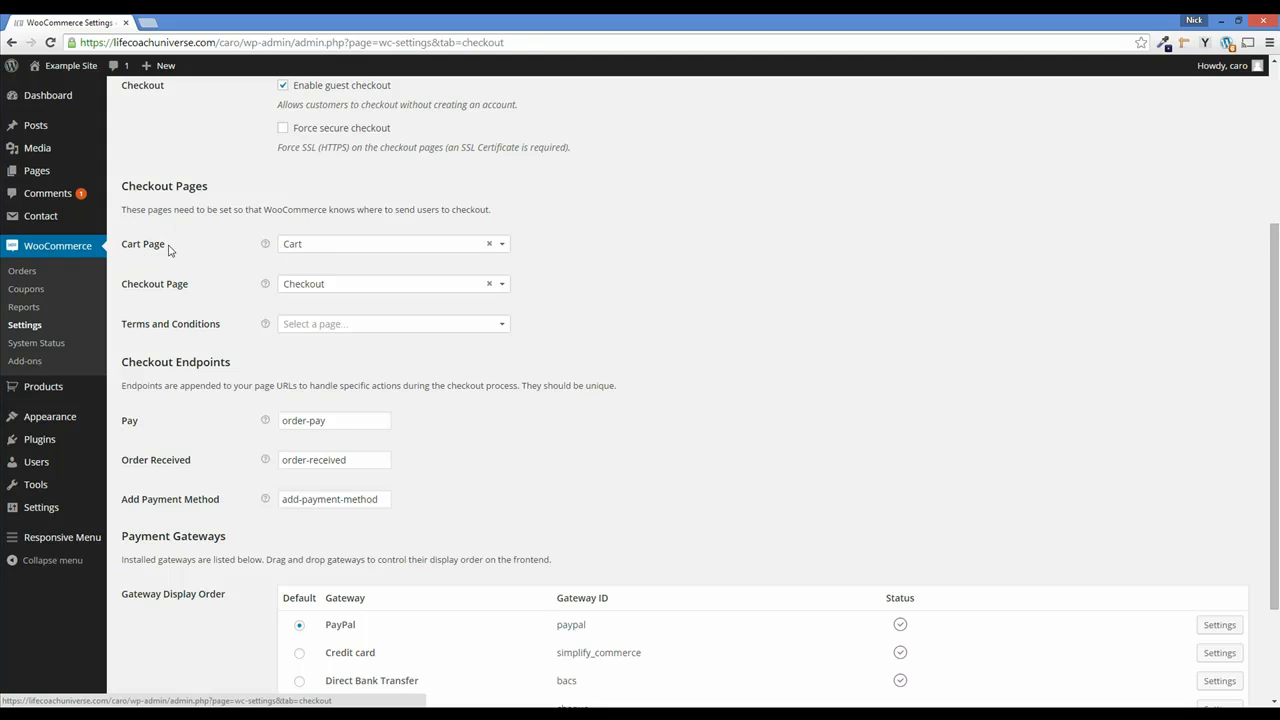
Keep Cart as the cart page and leave the terms and conditions page unset
{"action": "left_click", "coordinate": [395, 251]}
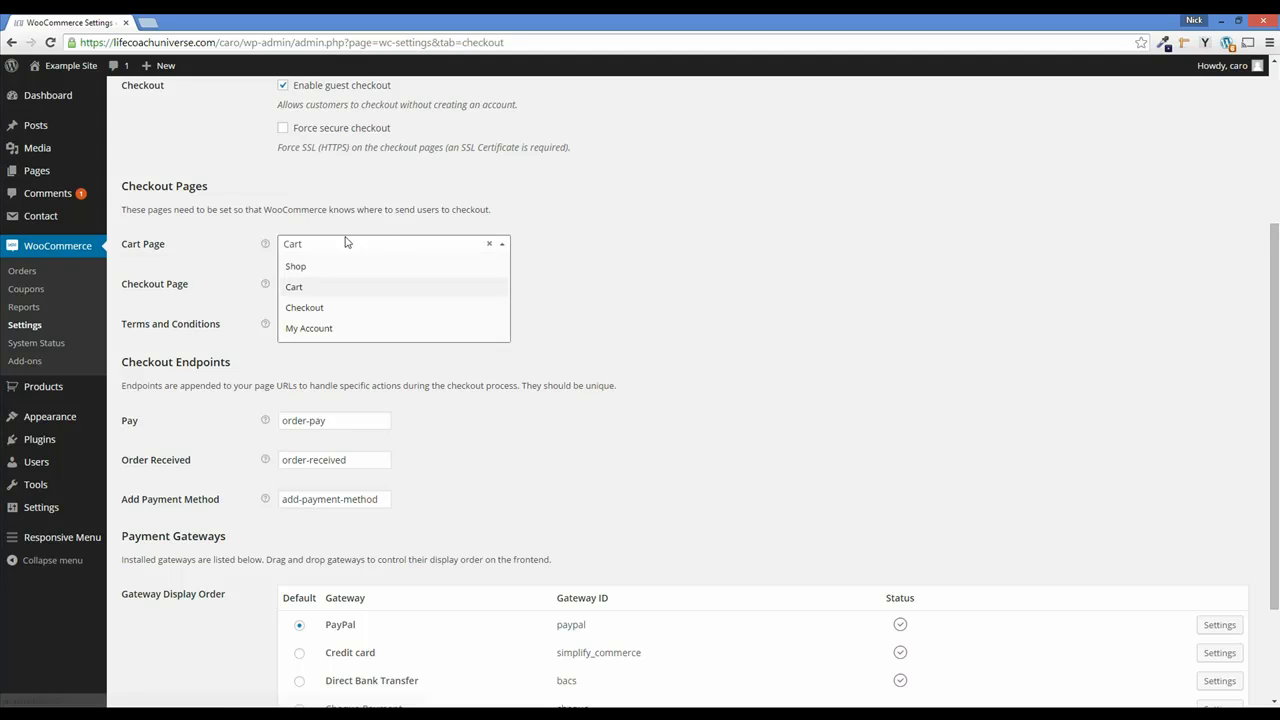
{"action": "left_click", "coordinate": [294, 287]}
{"action": "left_click", "coordinate": [157, 331]}
{"action": "scroll", "coordinate": [212, 345], "scroll_direction": "down", "scroll_amount": 1}
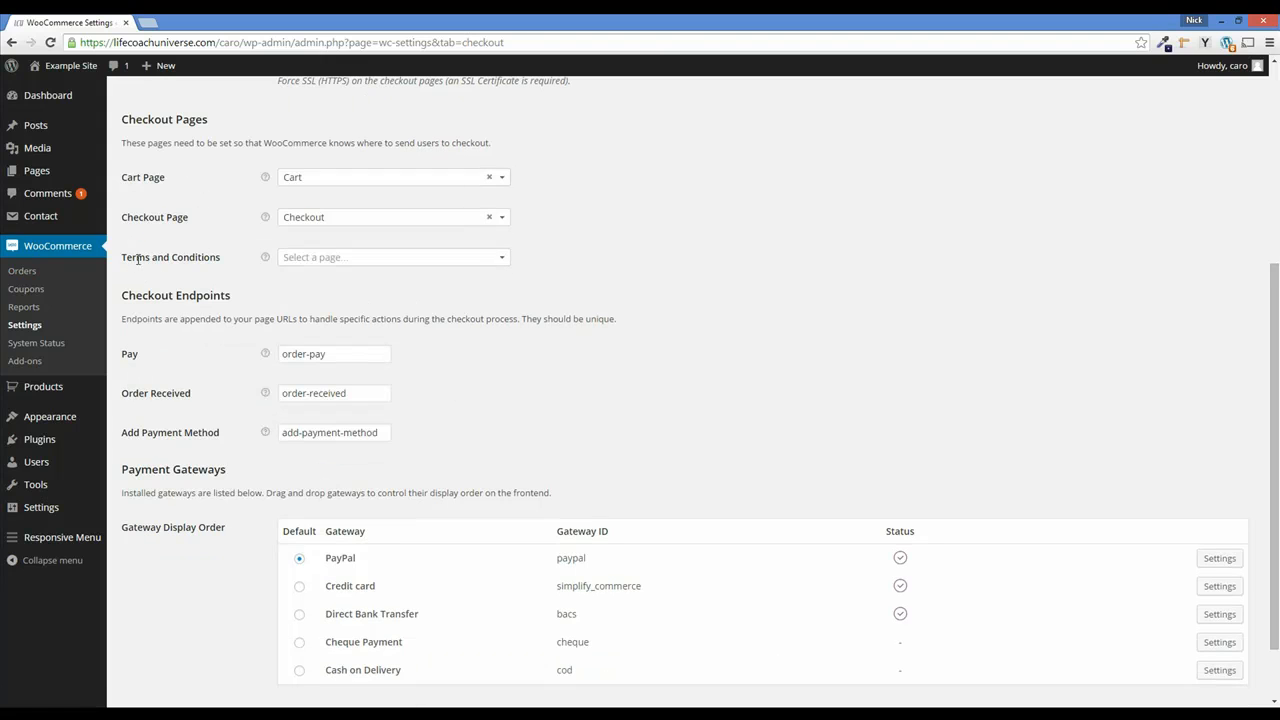
{"action": "left_click", "coordinate": [501, 258]}
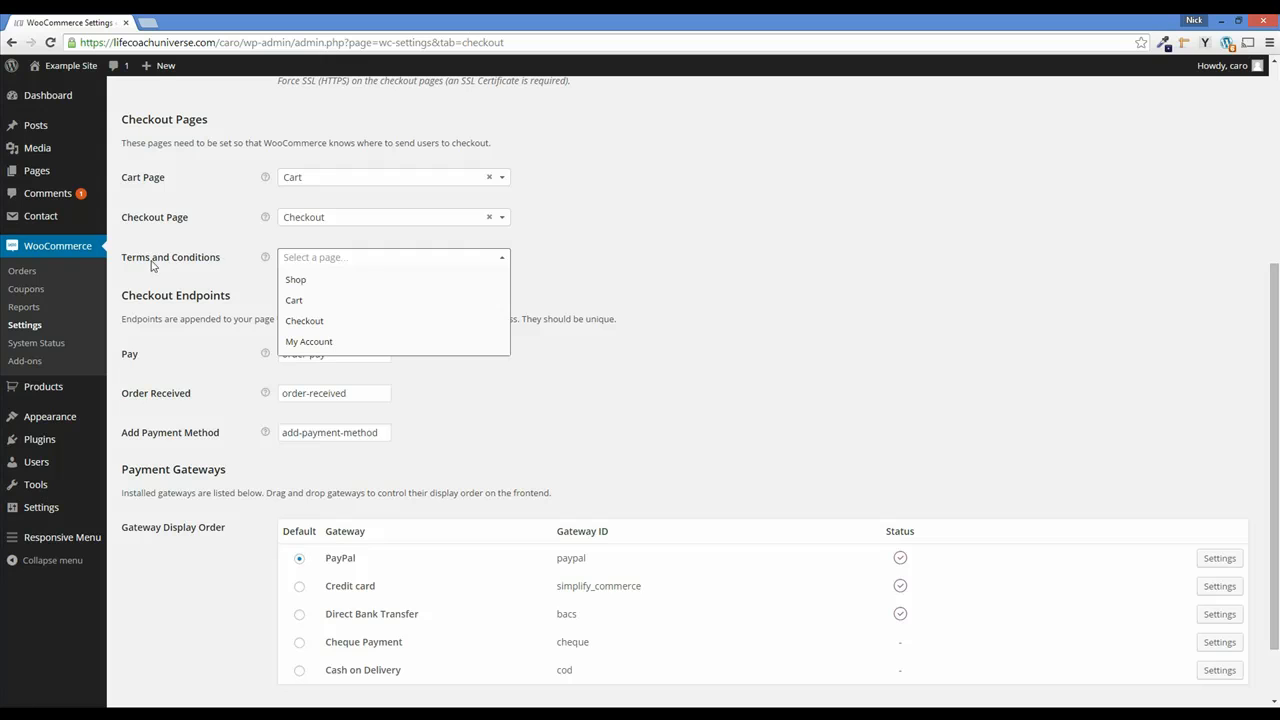
{"action": "left_click", "coordinate": [501, 260]}
{"action": "scroll", "coordinate": [222, 320], "scroll_direction": "down", "scroll_amount": 2}
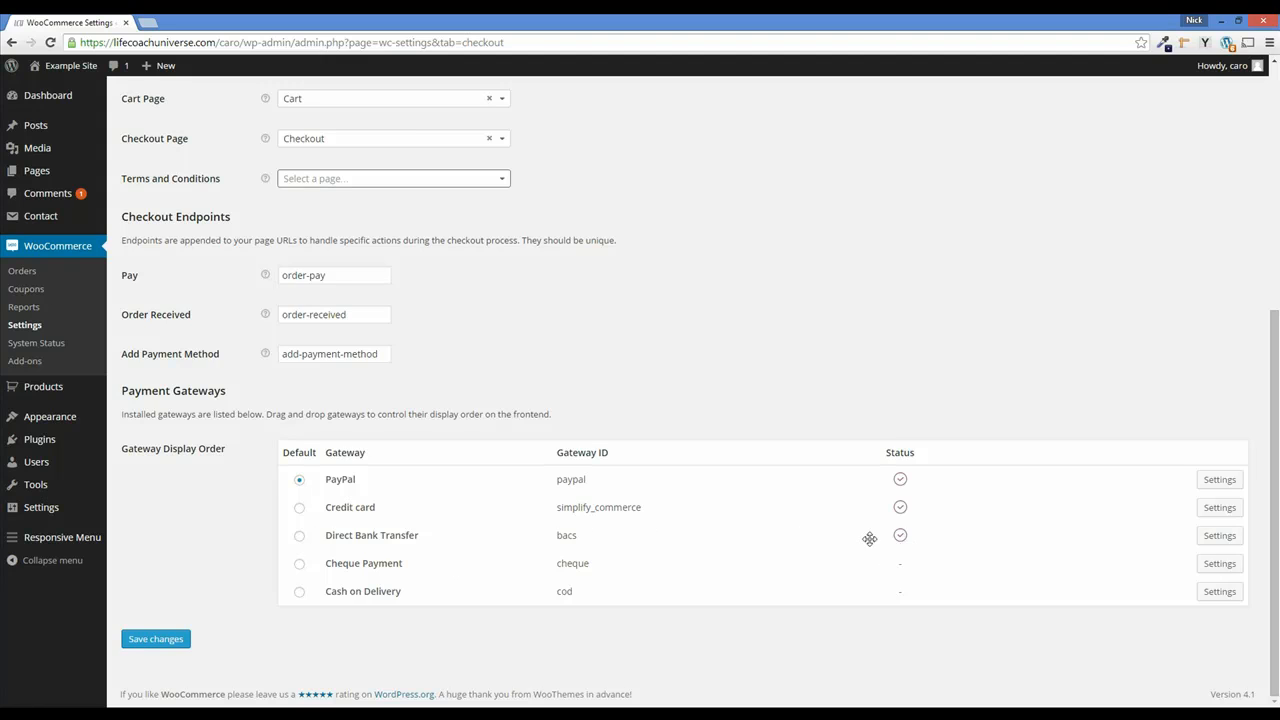
Switch Direct Bank Transfer off in its settings, save, and return to Checkout Options
{"action": "left_click", "coordinate": [1224, 538]}
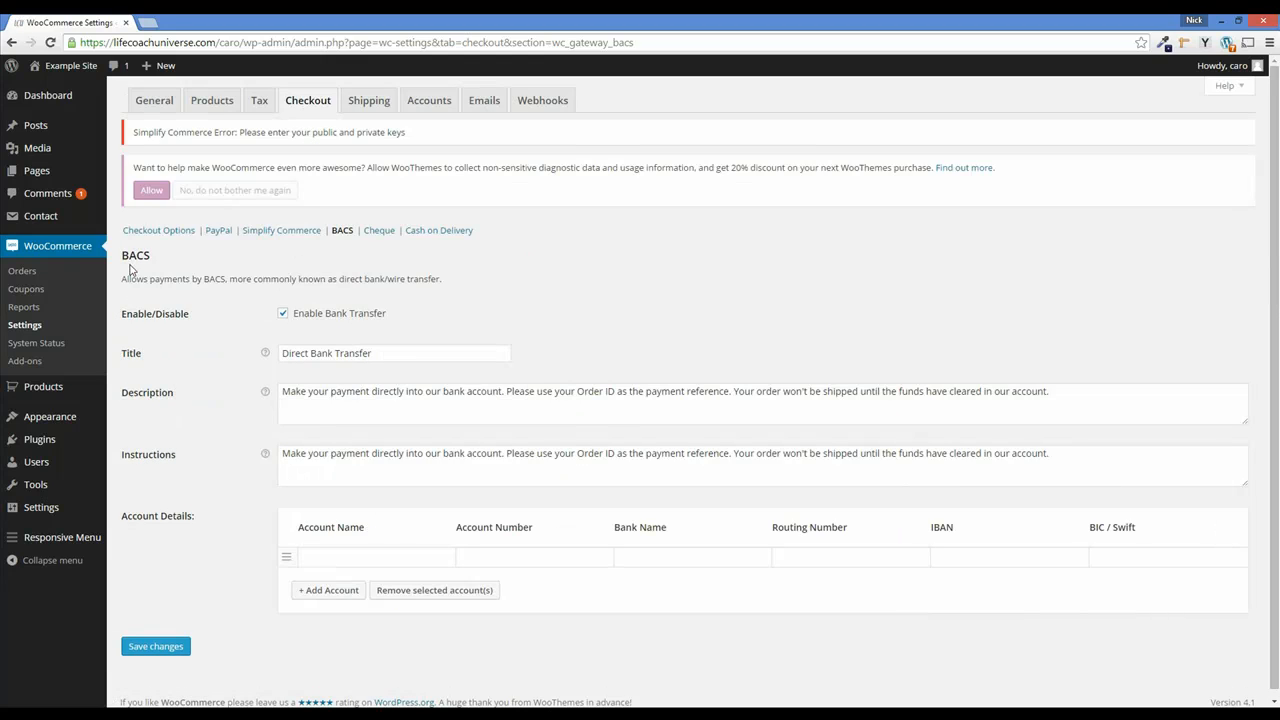
{"action": "left_click", "coordinate": [283, 314]}
{"action": "left_click", "coordinate": [155, 648]}
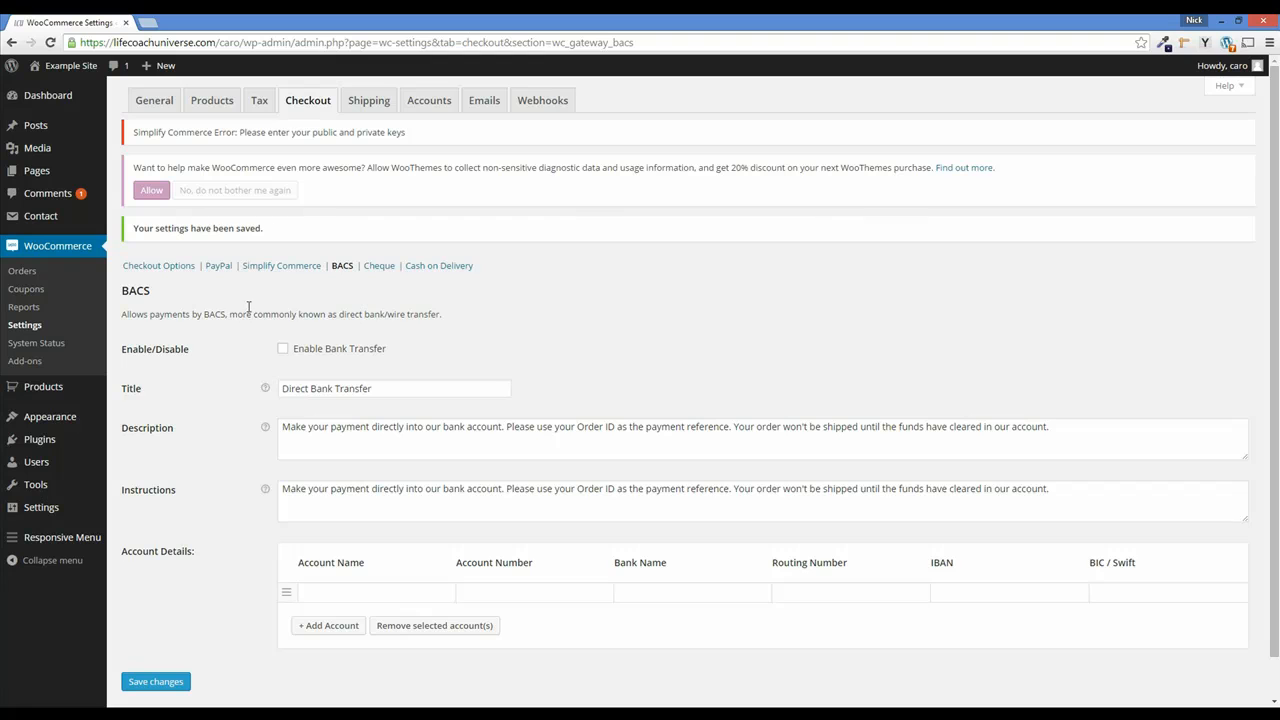
{"action": "left_click", "coordinate": [164, 268]}
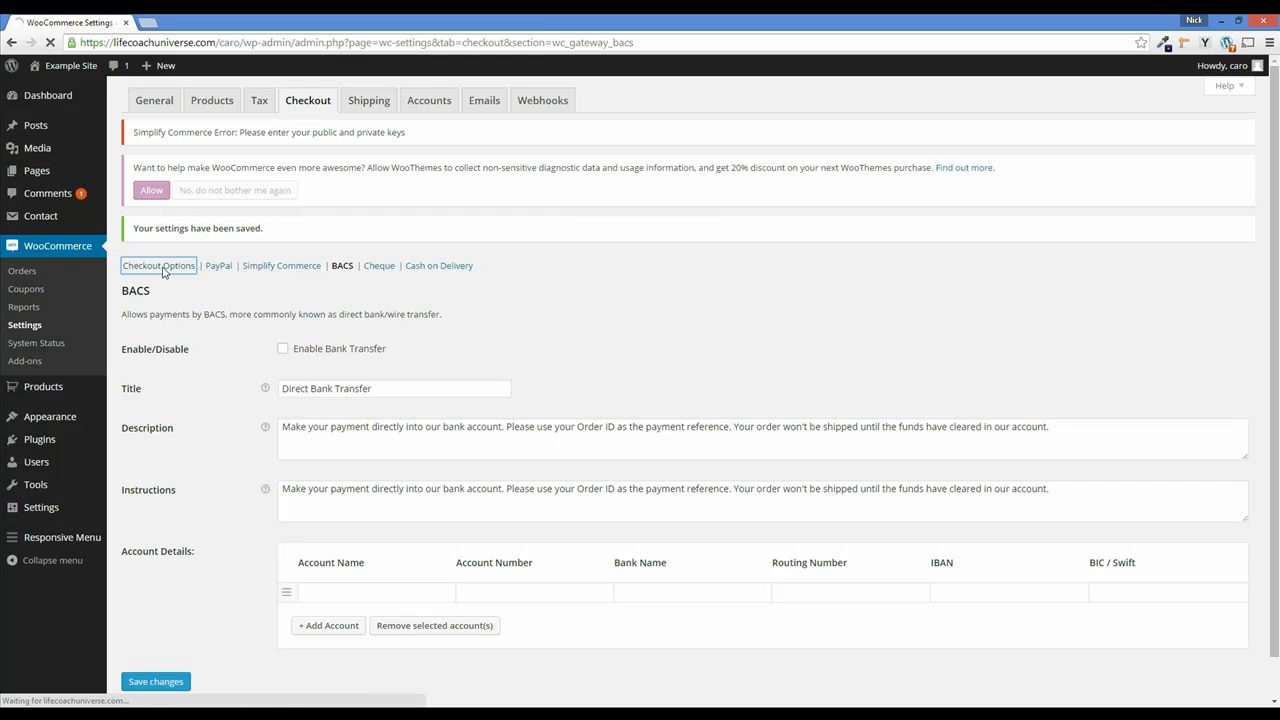
{"action": "scroll", "coordinate": [706, 426], "scroll_direction": "down", "scroll_amount": 3}
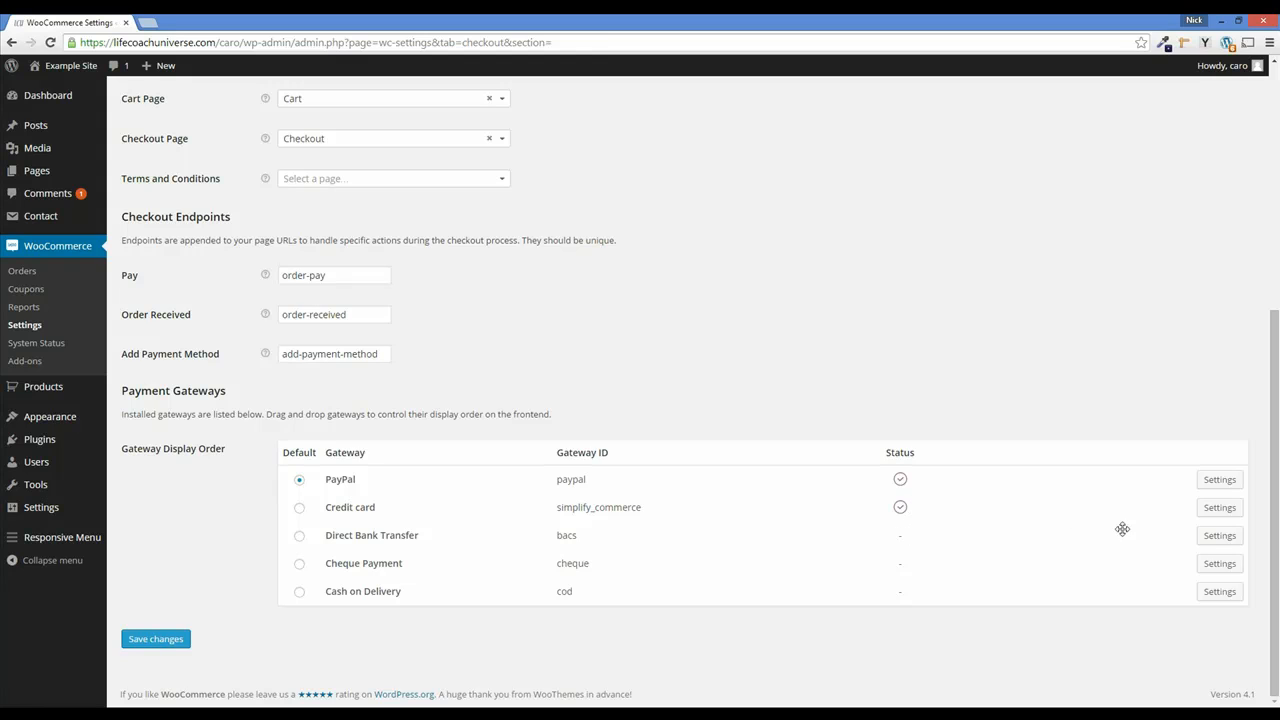
Re-enable Direct Bank Transfer, save, and go back to the gateway list
{"action": "left_click", "coordinate": [1219, 535]}
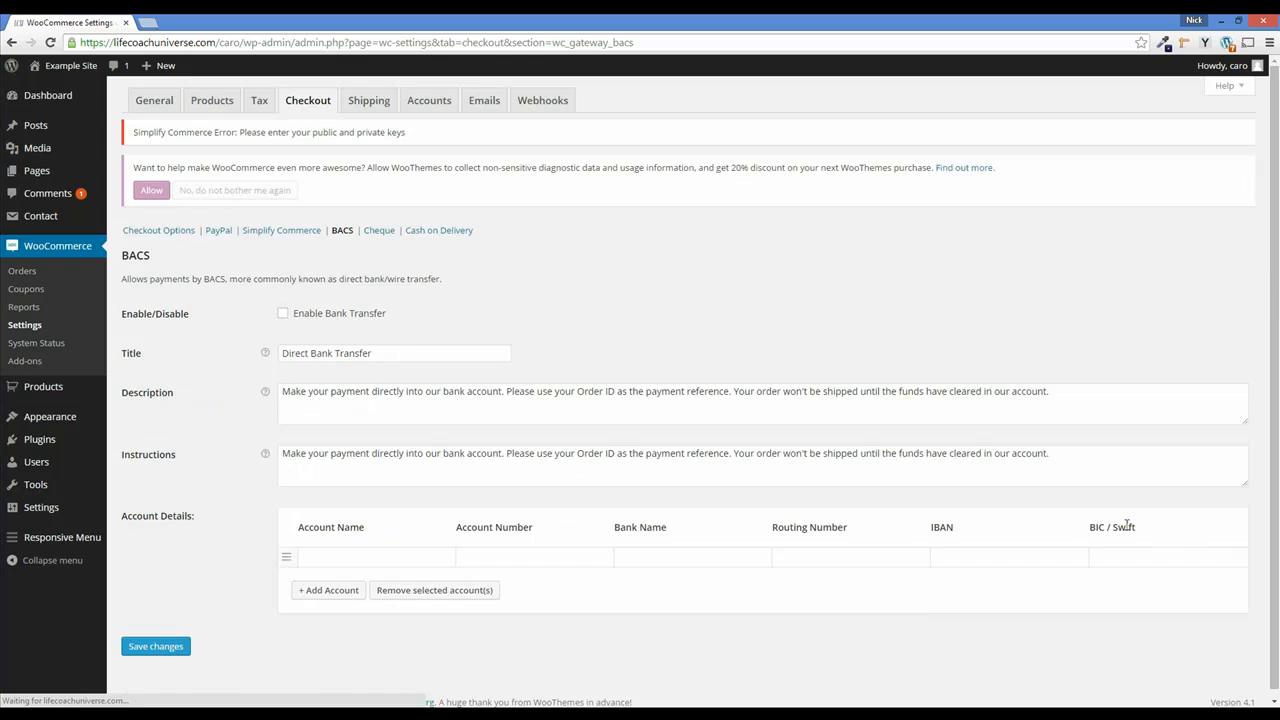
{"action": "left_click", "coordinate": [283, 313]}
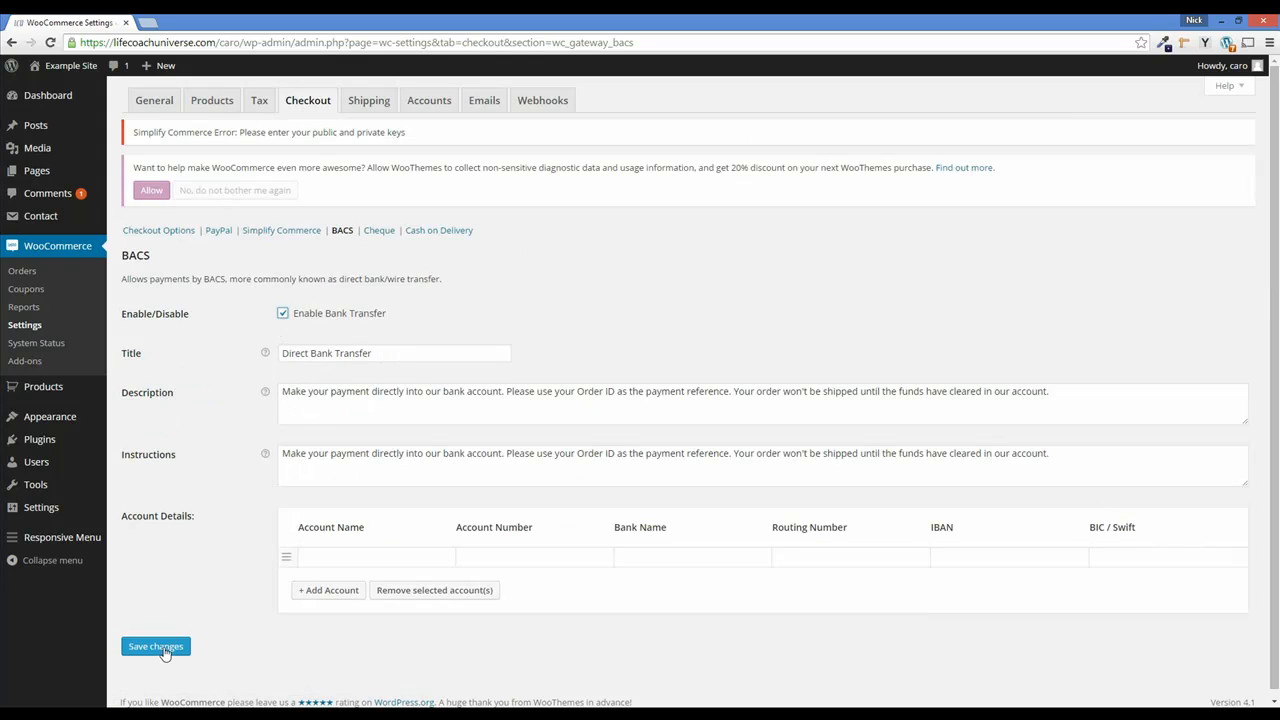
{"action": "left_click", "coordinate": [157, 650]}
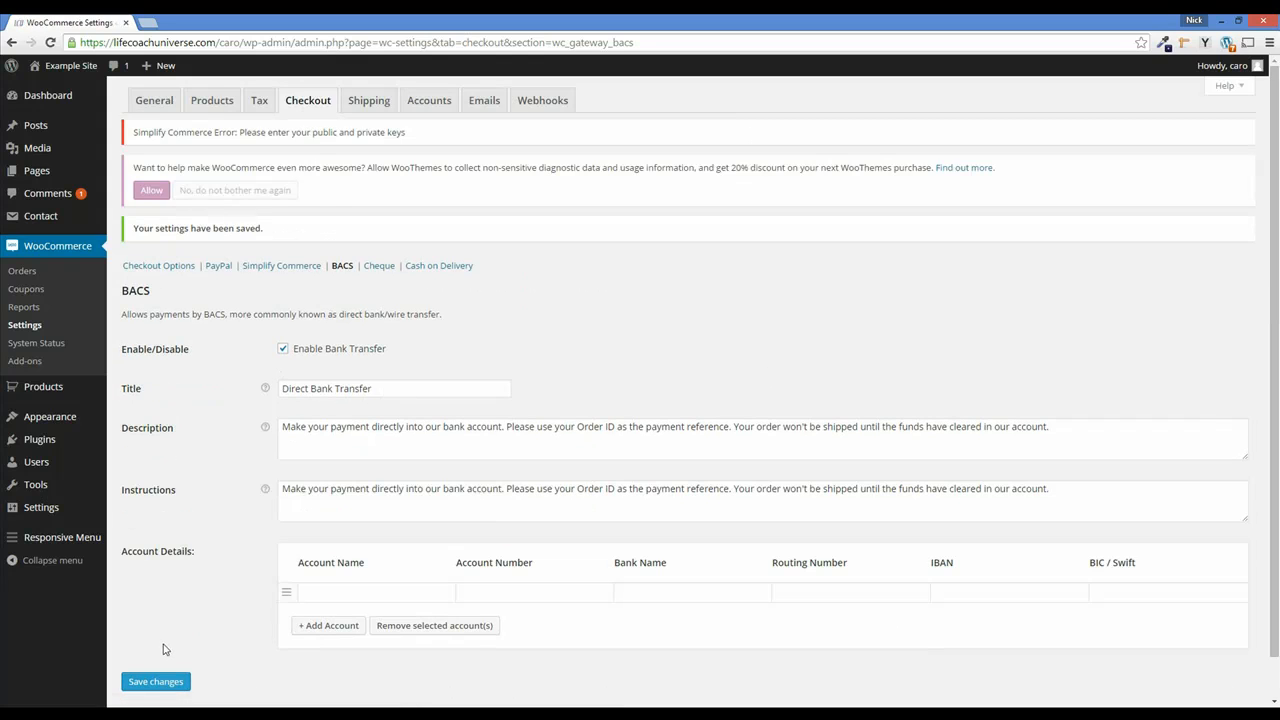
{"action": "left_click", "coordinate": [166, 268]}
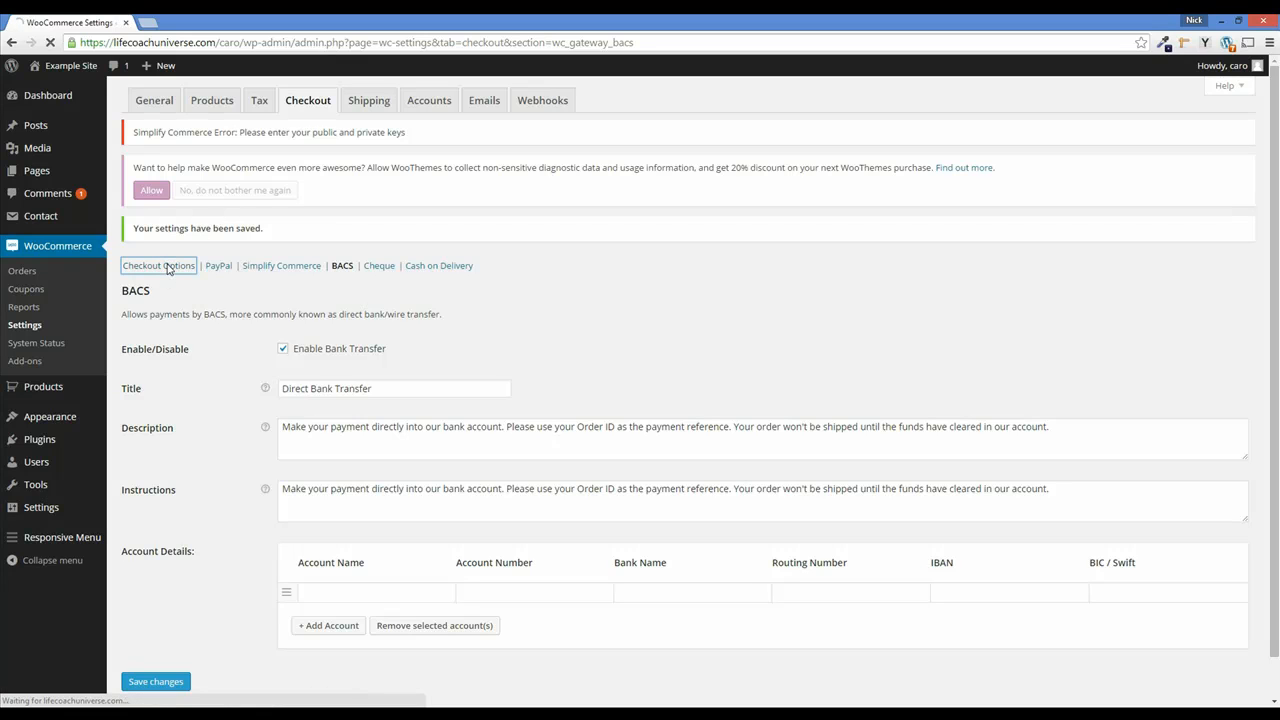
{"action": "scroll", "coordinate": [737, 371], "scroll_direction": "down", "scroll_amount": 5}
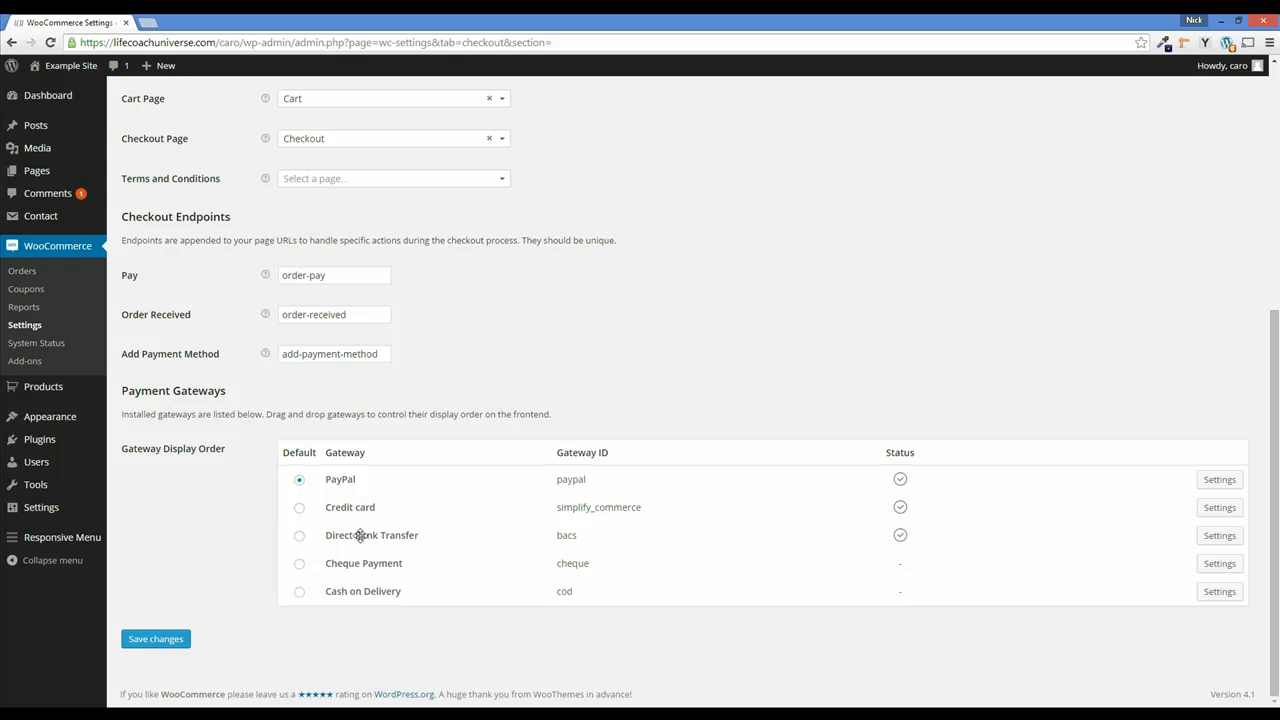
Drag Credit card and Direct Bank Transfer up, choose Credit card as default, and save
{"action": "mouse_move", "coordinate": [362, 508]}
{"action": "left_mouse_down"}
{"action": "mouse_move", "coordinate": [357, 486]}
{"action": "mouse_move", "coordinate": [371, 507]}
{"action": "left_mouse_up"}
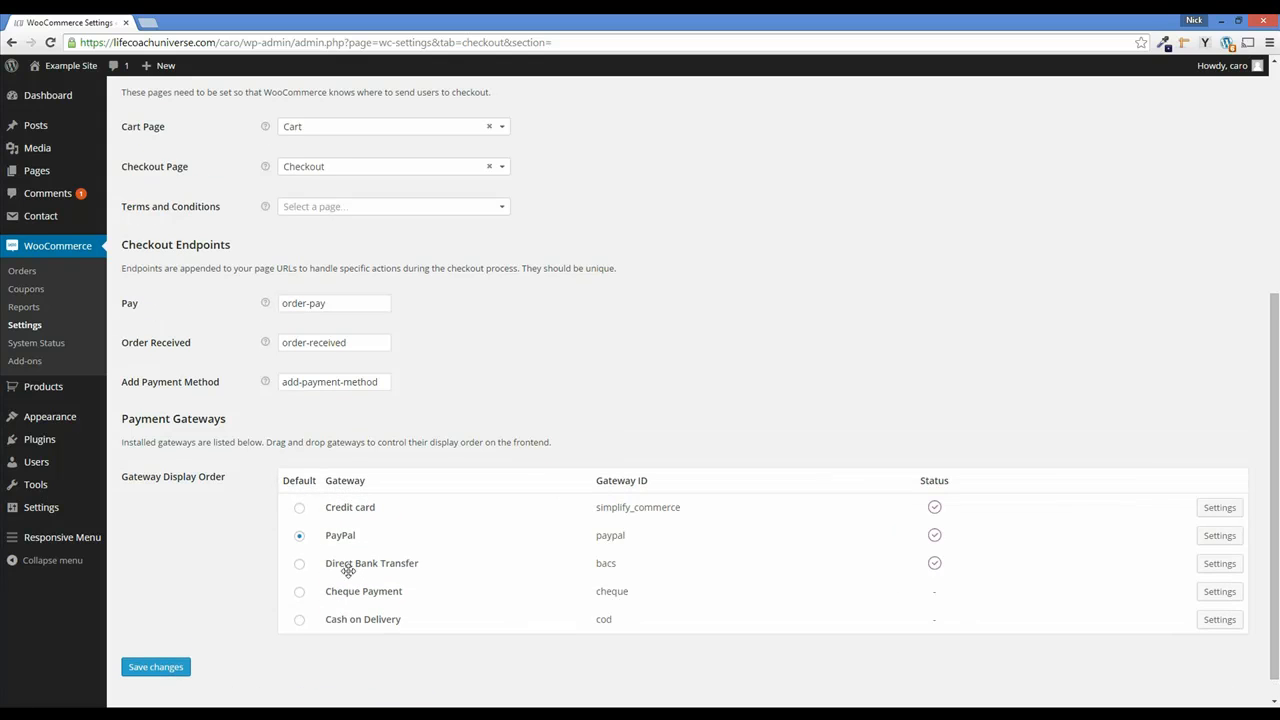
{"action": "left_click_drag", "start_coordinate": [345, 566], "coordinate": [348, 509]}
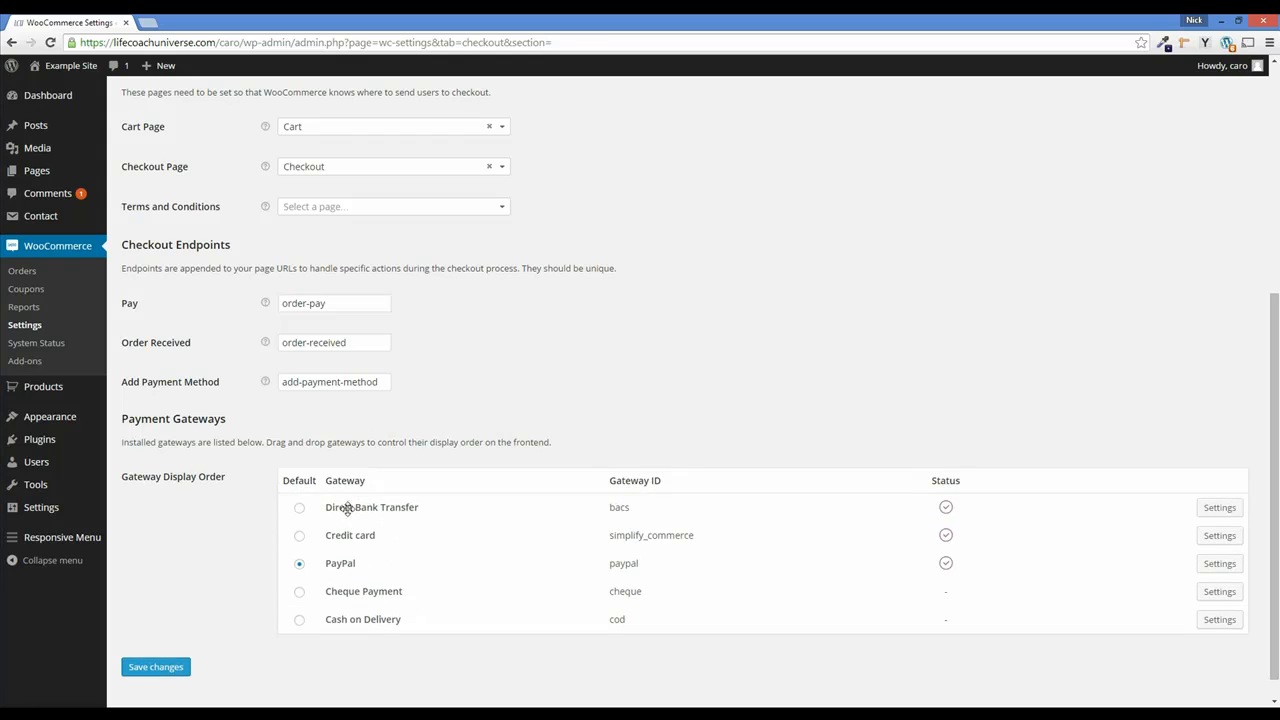
{"action": "left_click", "coordinate": [299, 537]}
{"action": "left_click", "coordinate": [166, 672]}
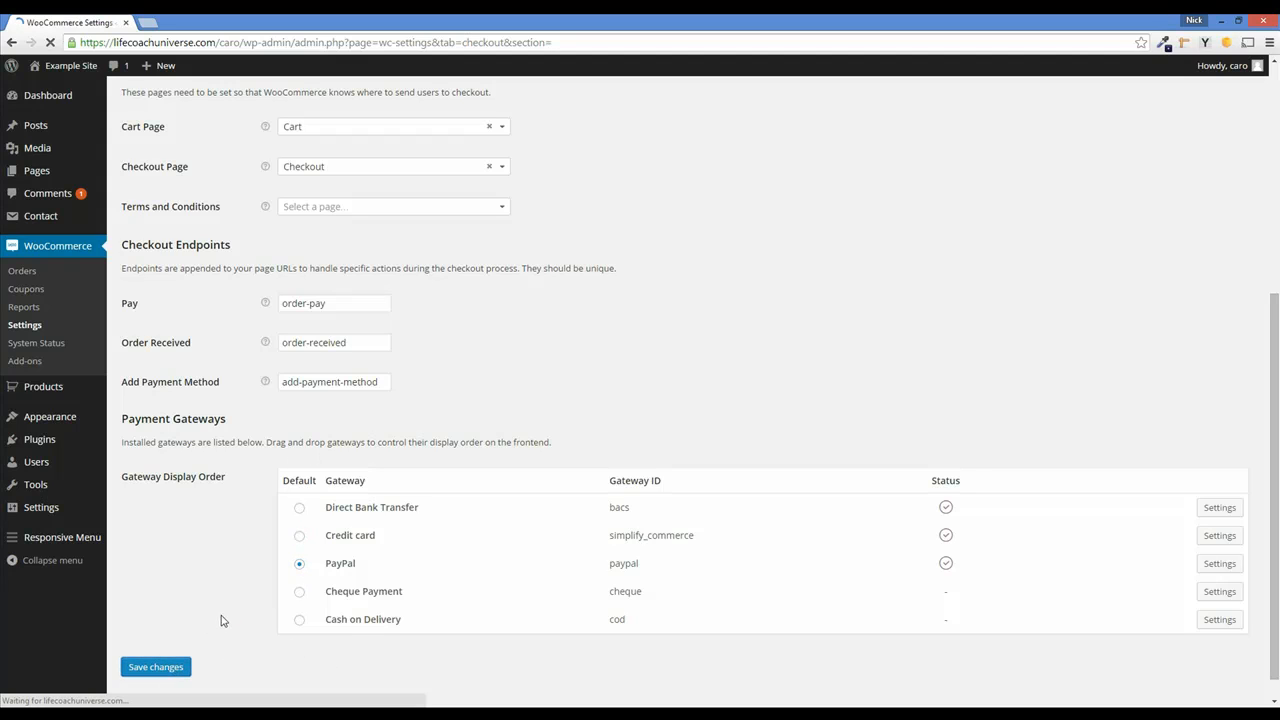
{"action": "scroll", "coordinate": [246, 342], "scroll_direction": "down", "scroll_amount": 10}
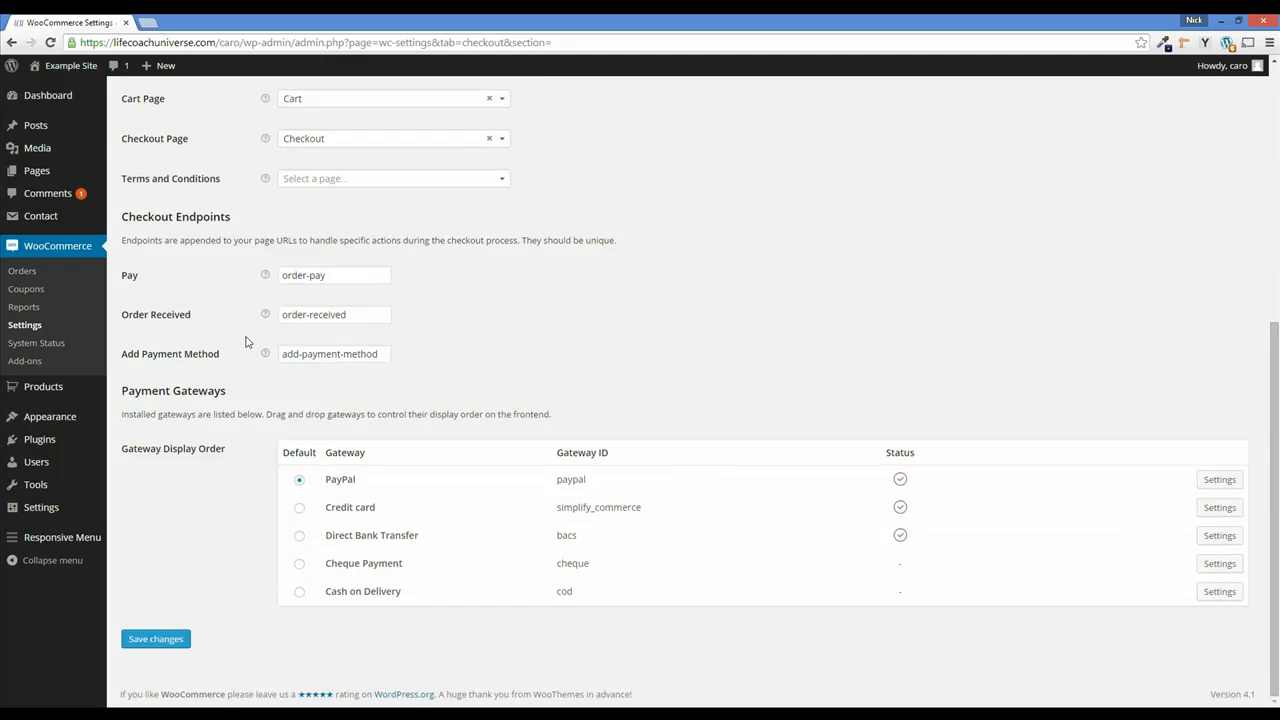
{"action": "scroll", "coordinate": [246, 342], "scroll_direction": "up", "scroll_amount": 10}
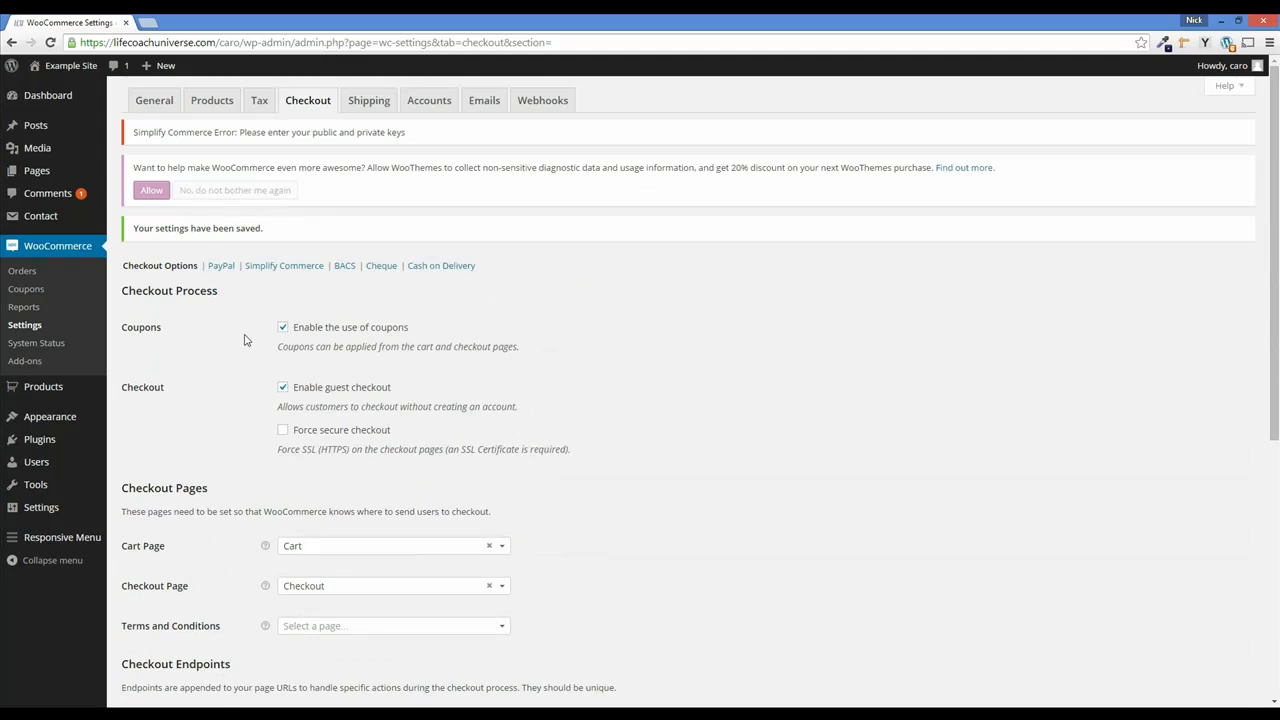
Open the PayPal gateway settings and scroll through them
{"action": "left_click", "coordinate": [219, 267]}
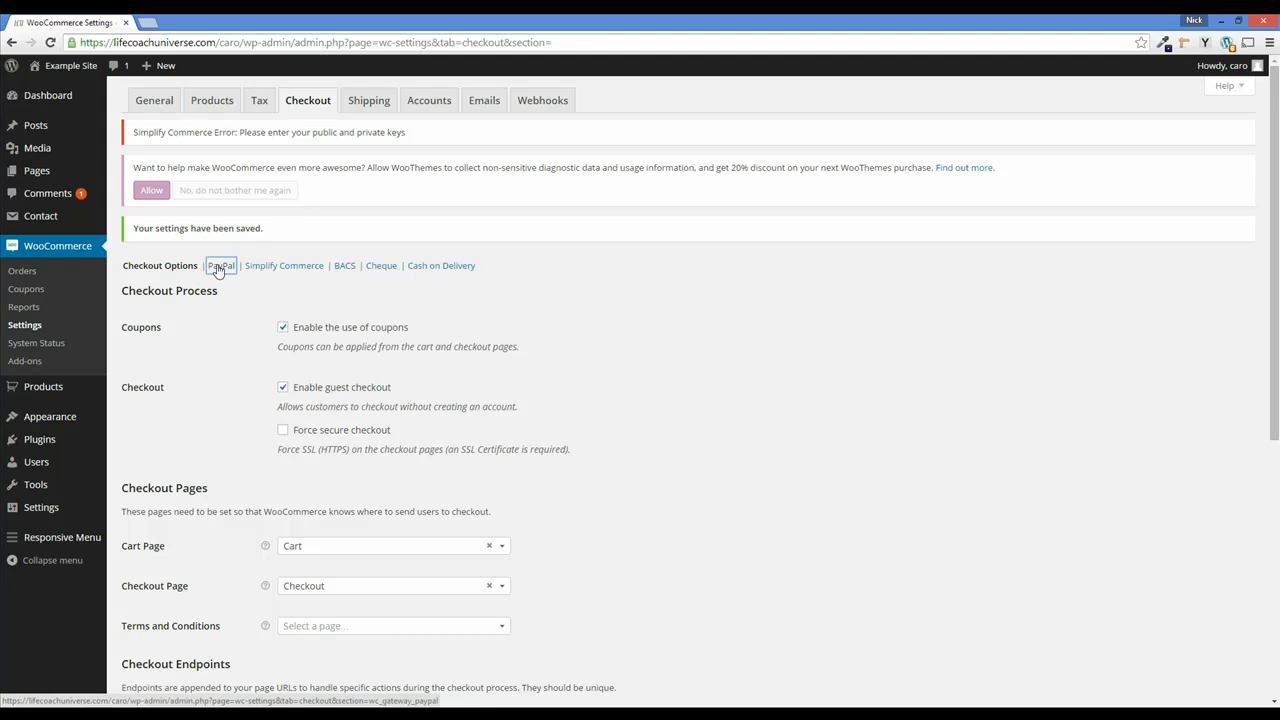
{"action": "left_click", "coordinate": [220, 267]}
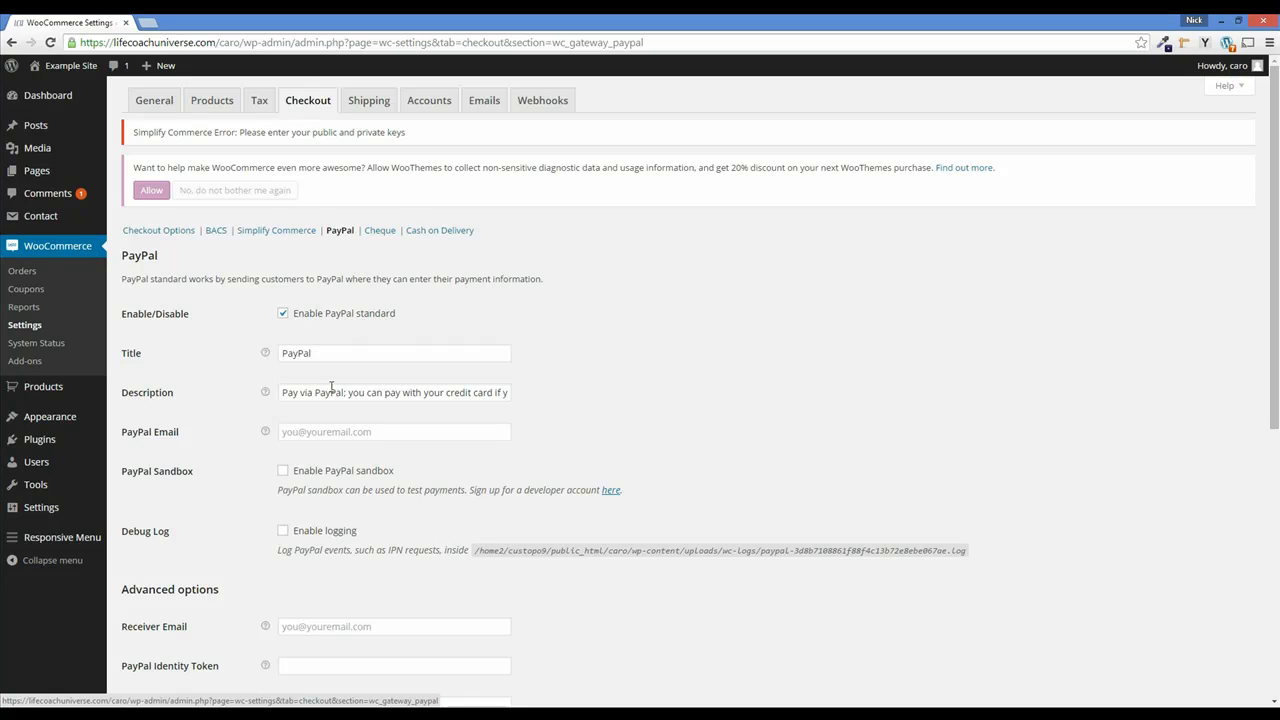
{"action": "scroll", "coordinate": [221, 421], "scroll_direction": "down", "scroll_amount": 2}
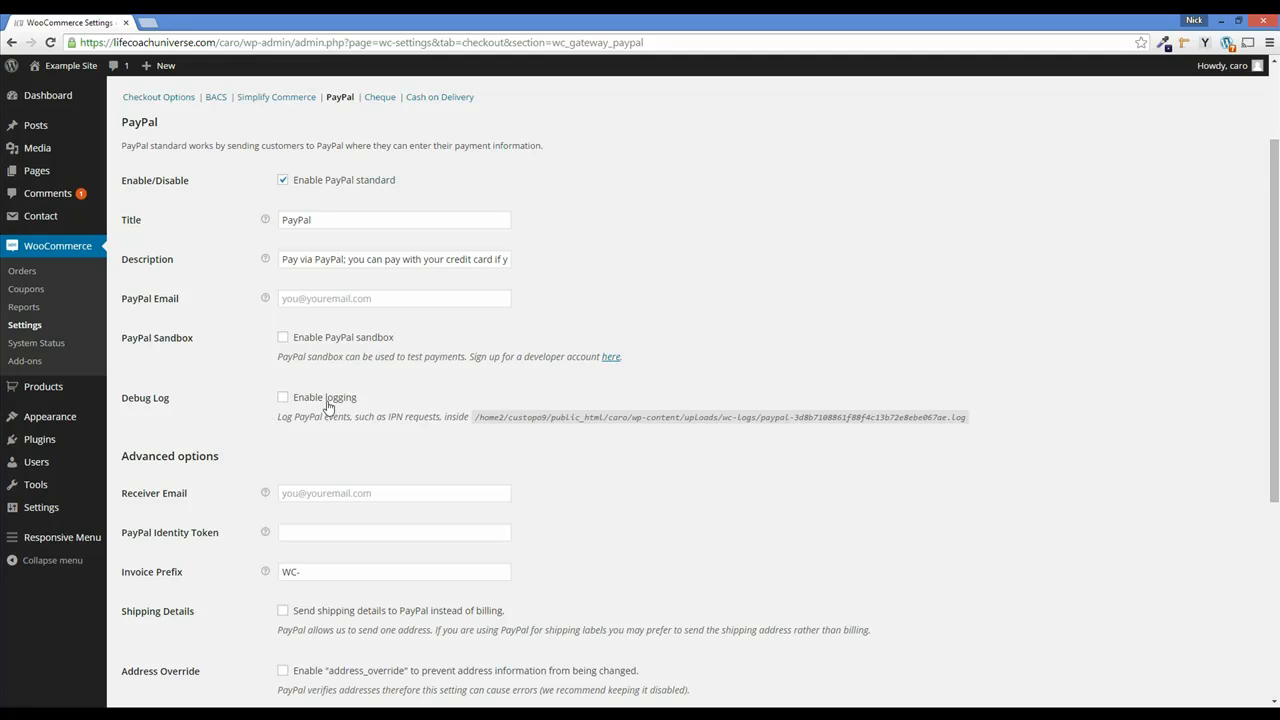
{"action": "scroll", "coordinate": [196, 433], "scroll_direction": "down", "scroll_amount": 5}
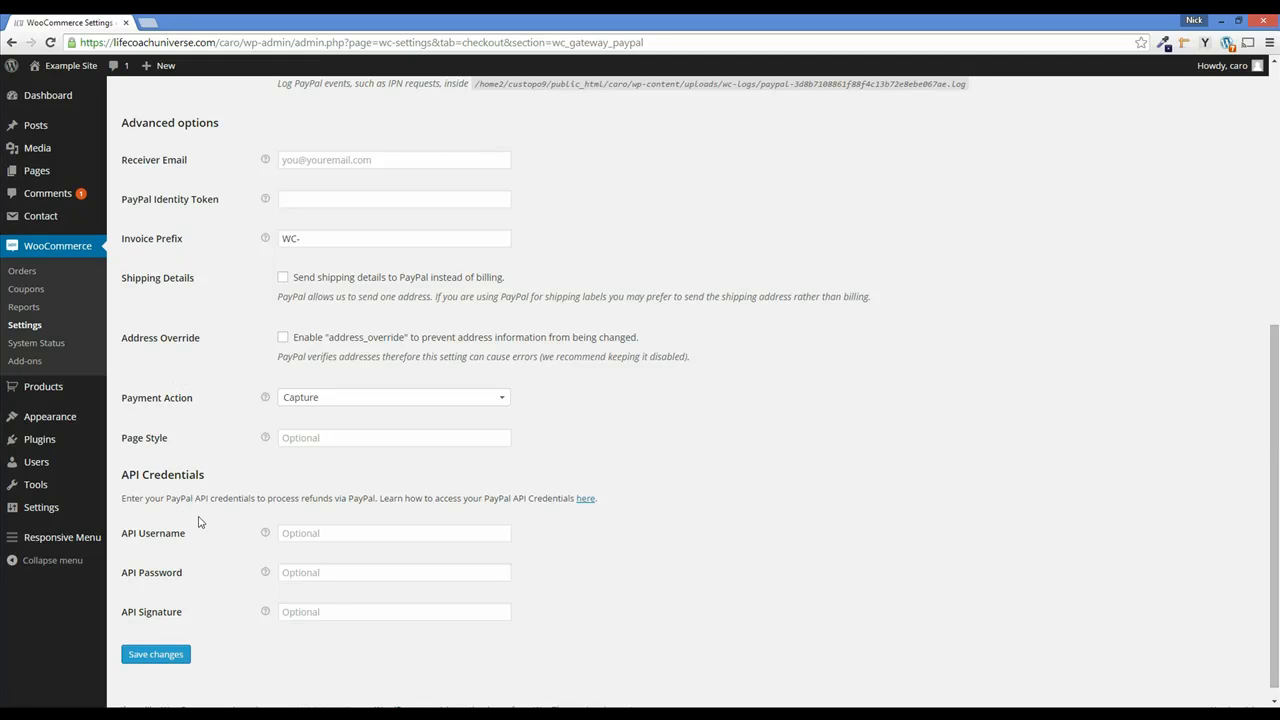
{"action": "scroll", "coordinate": [218, 515], "scroll_direction": "up", "scroll_amount": 7}
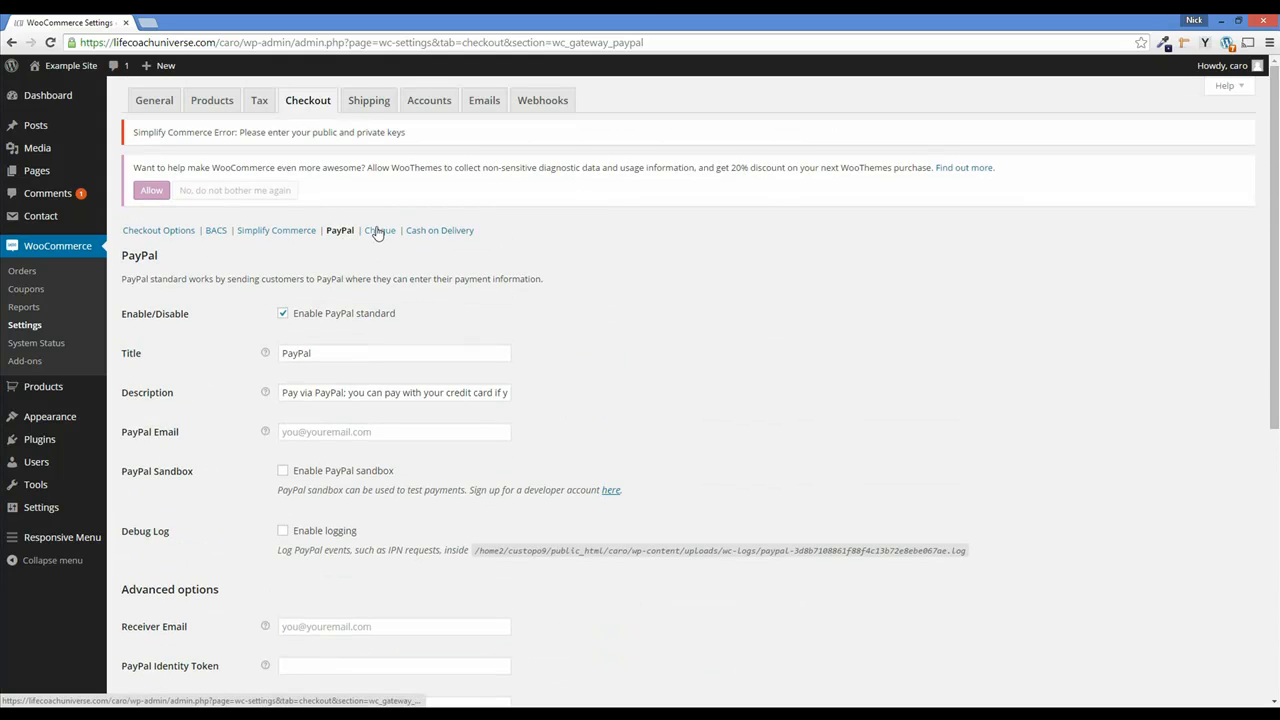
Look through the Simplify Commerce, BACS, Cheque and Cash on Delivery settings, then open Shipping
{"action": "left_click", "coordinate": [268, 233]}
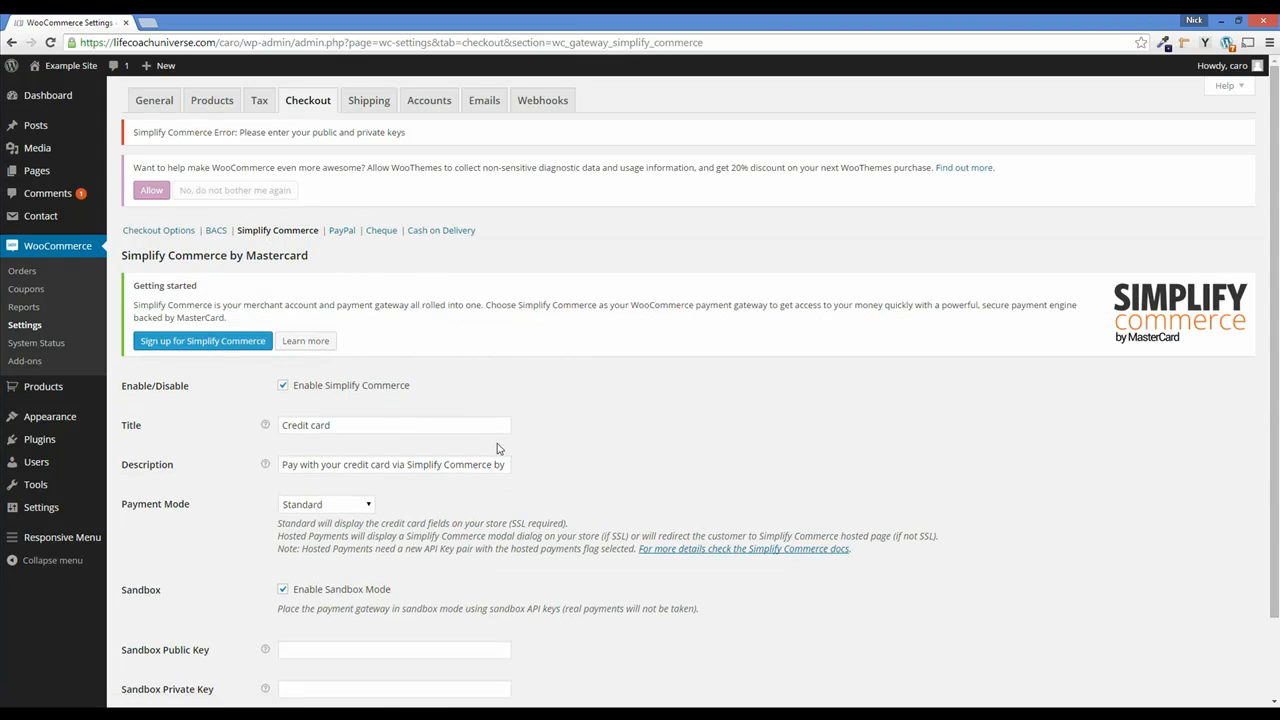
{"action": "left_click", "coordinate": [217, 236]}
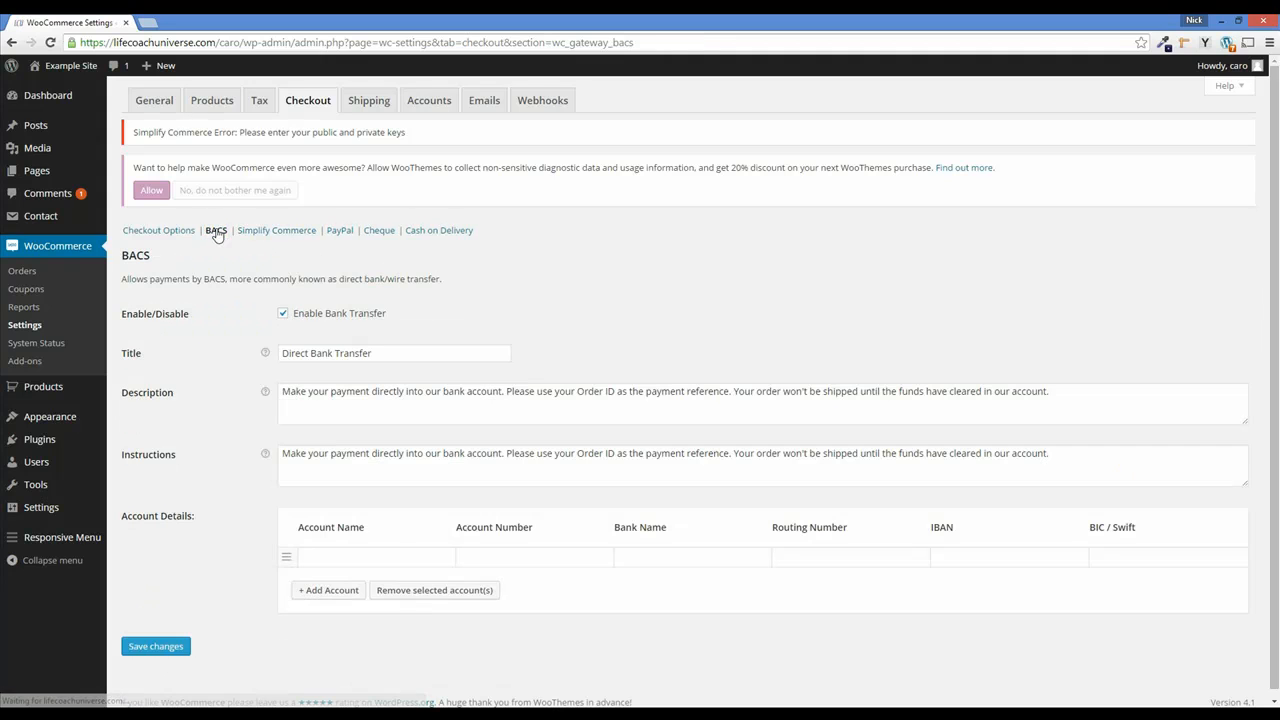
{"action": "left_click", "coordinate": [384, 235]}
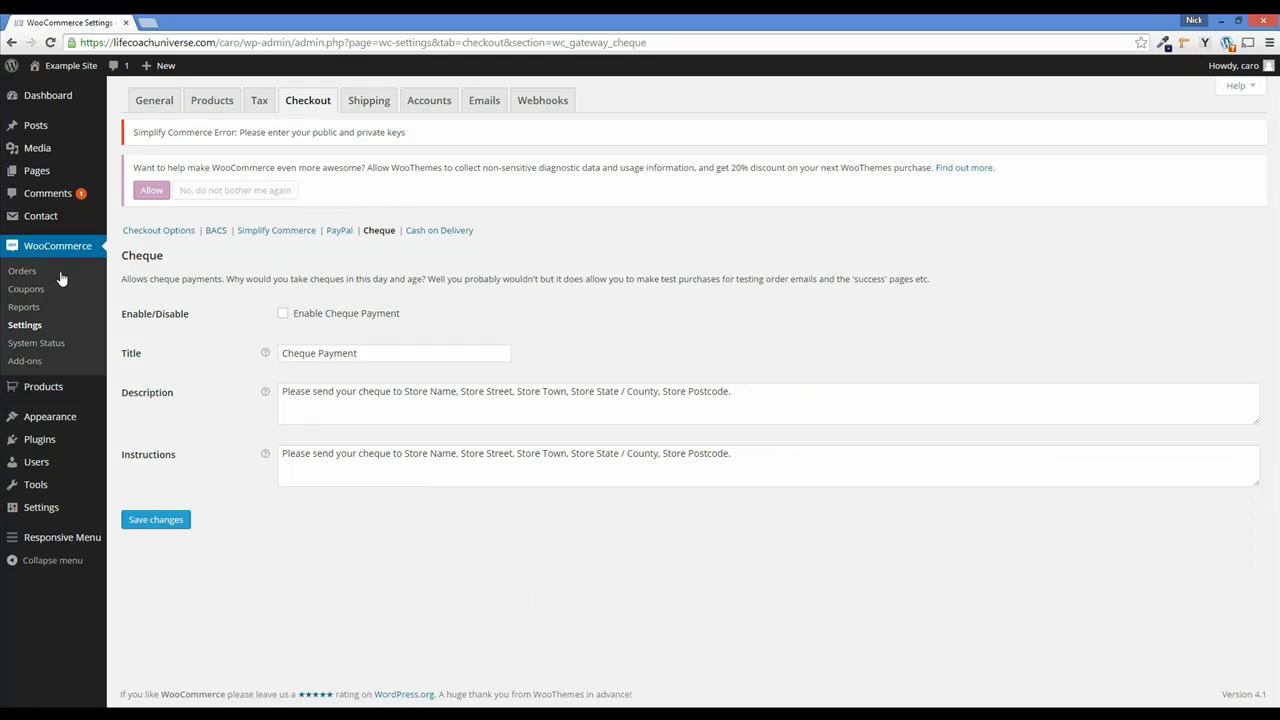
{"action": "left_click", "coordinate": [447, 232]}
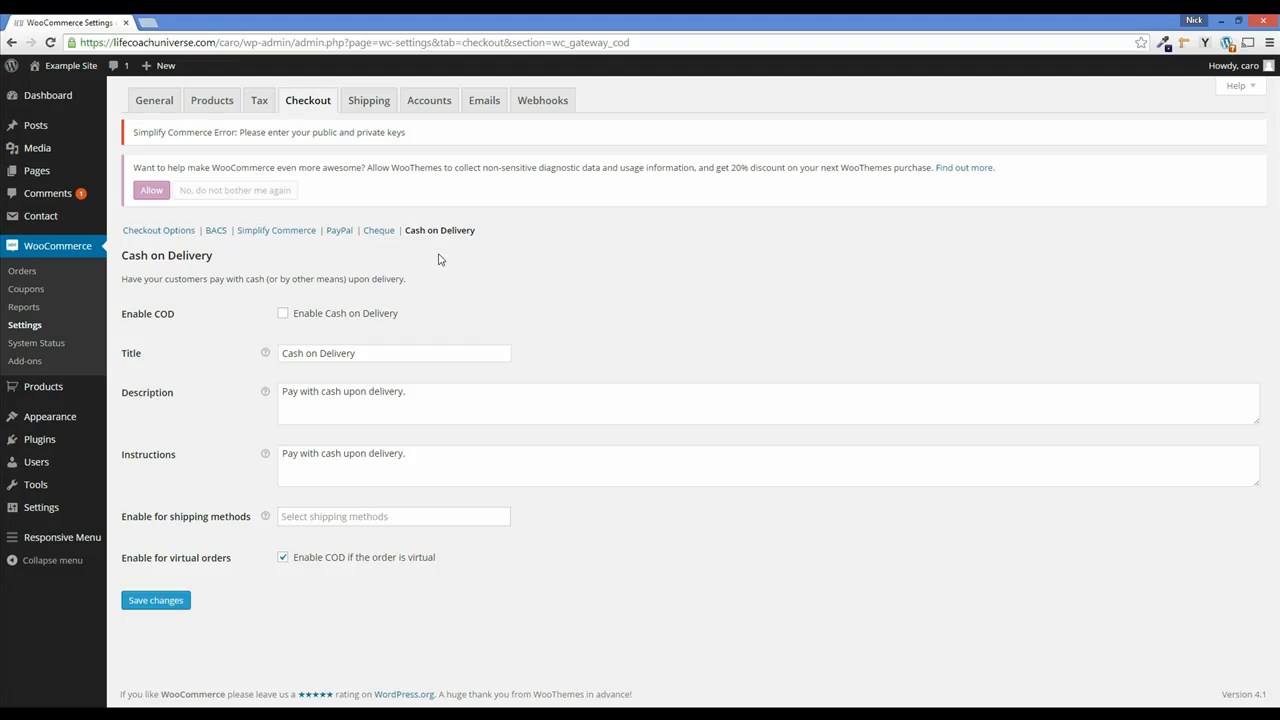
{"action": "left_click", "coordinate": [372, 105]}
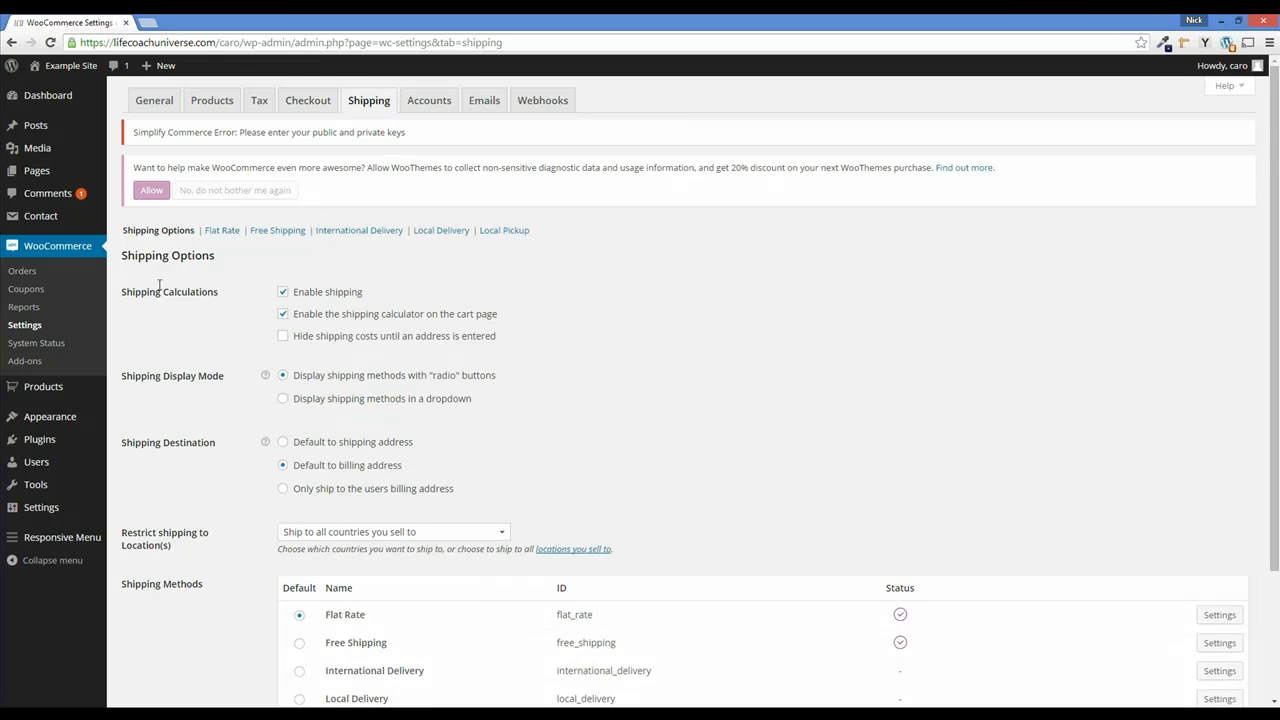
Review the shipping options, keep shipping to all countries you sell to, and open International Delivery settings
{"action": "scroll", "coordinate": [181, 273], "scroll_direction": "down", "scroll_amount": 1}
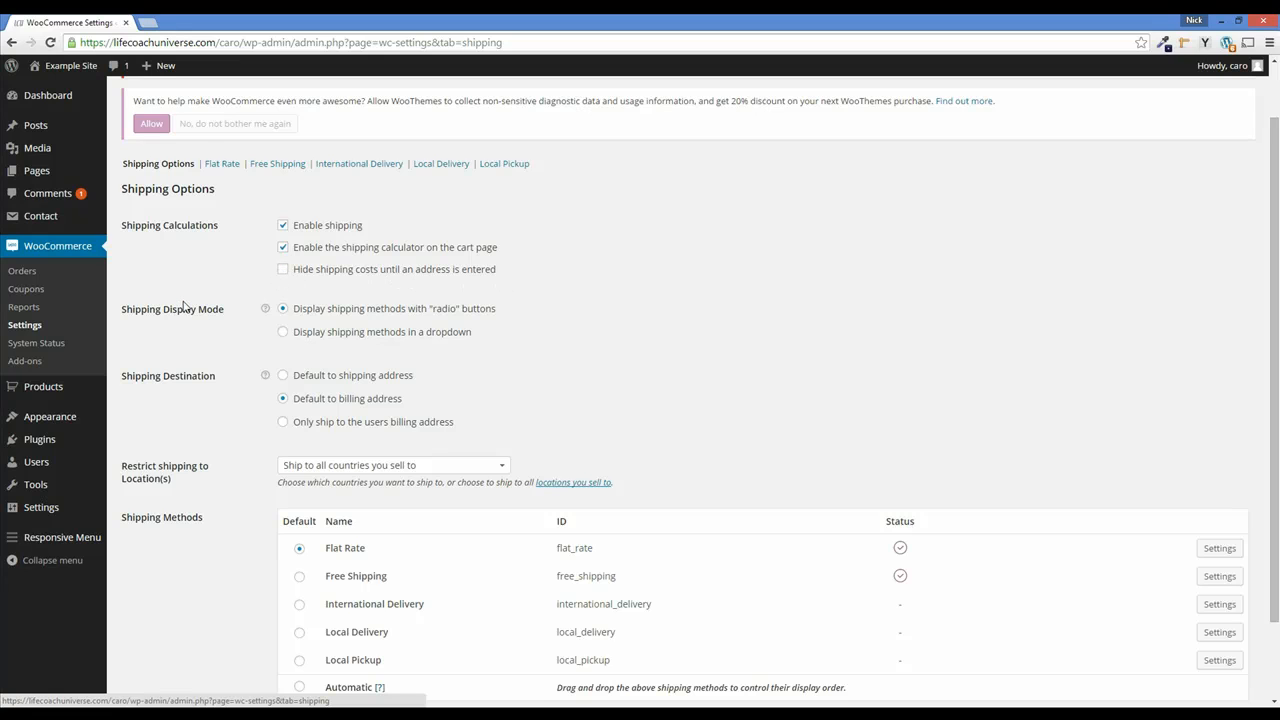
{"action": "scroll", "coordinate": [184, 292], "scroll_direction": "down", "scroll_amount": 2}
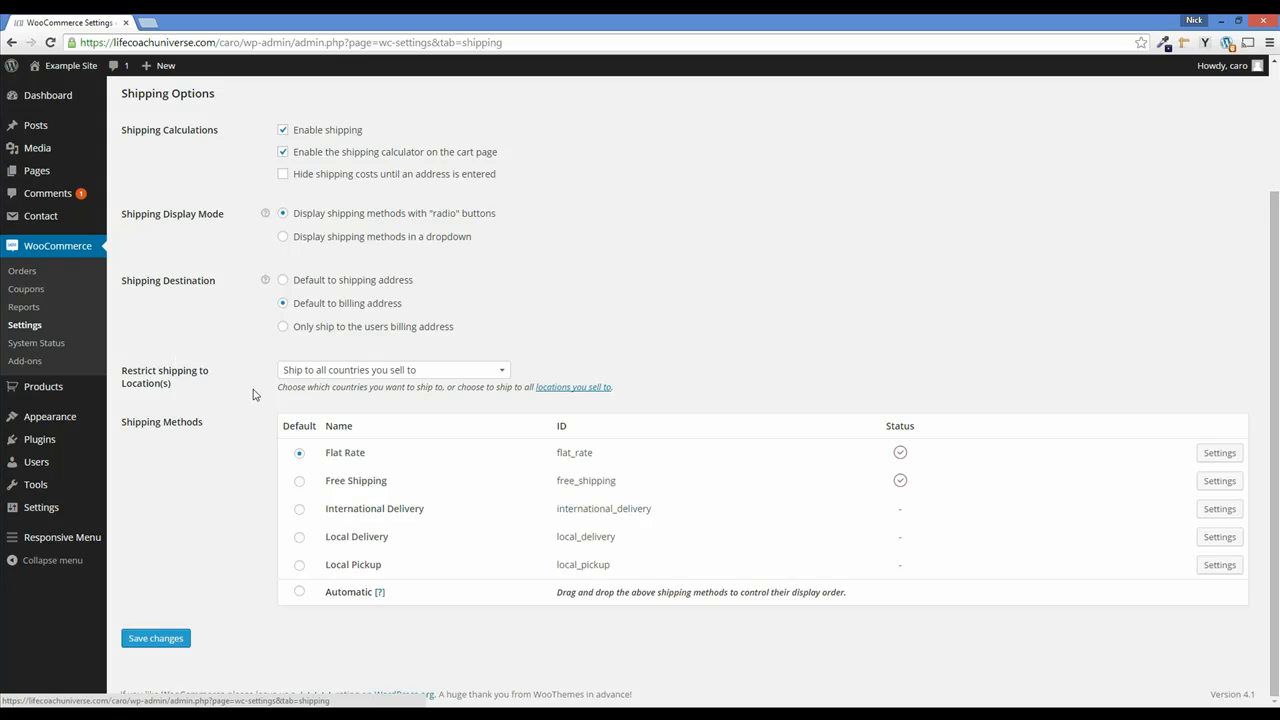
{"action": "left_click", "coordinate": [351, 374]}
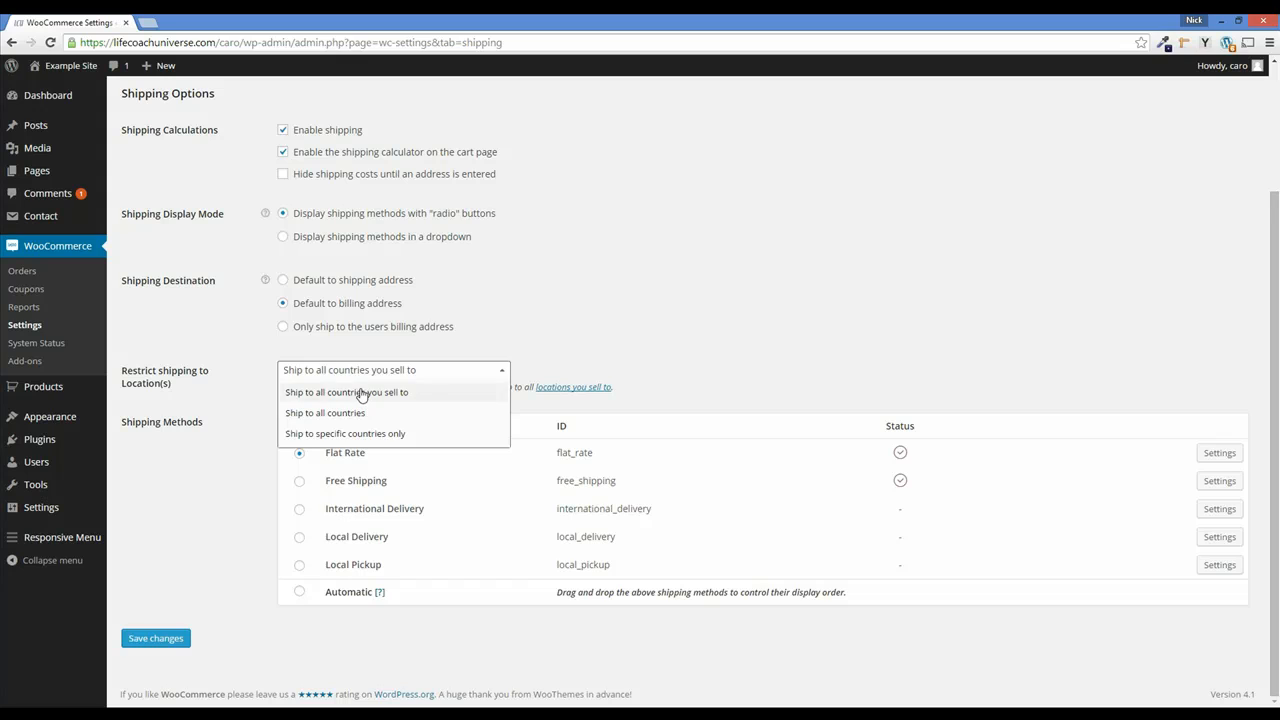
{"action": "left_click", "coordinate": [362, 393]}
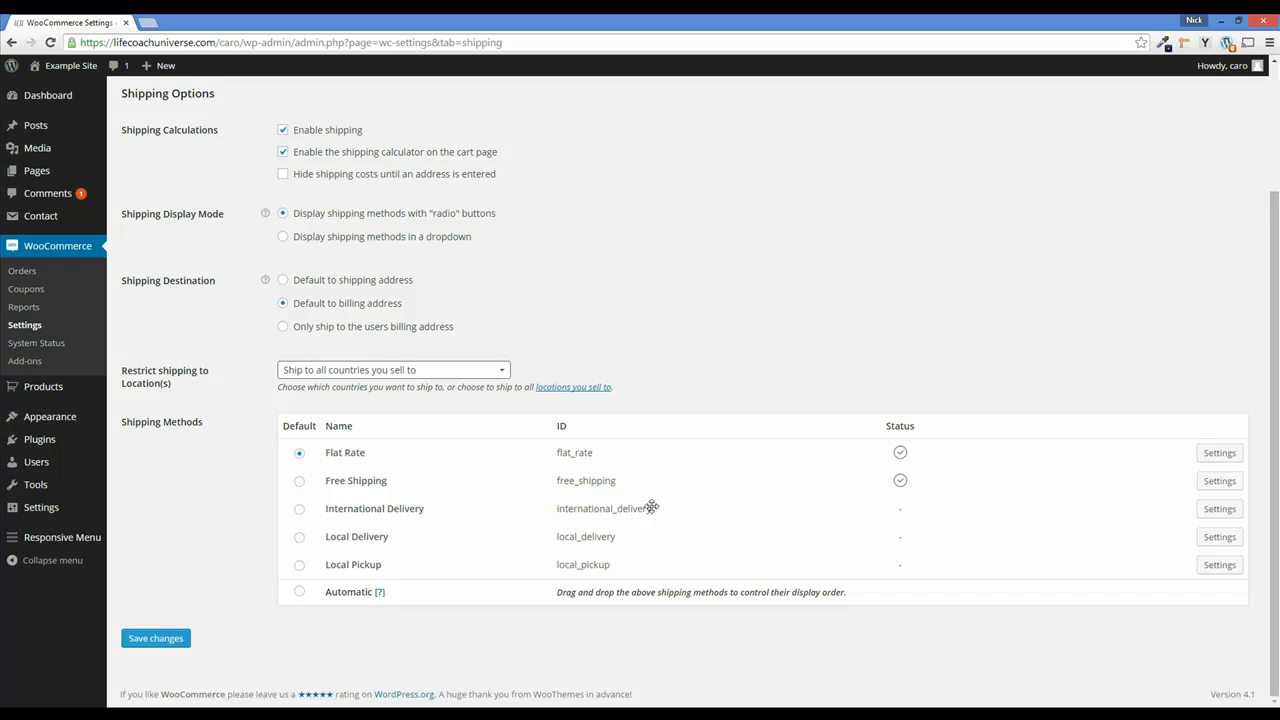
{"action": "left_click", "coordinate": [1214, 512]}
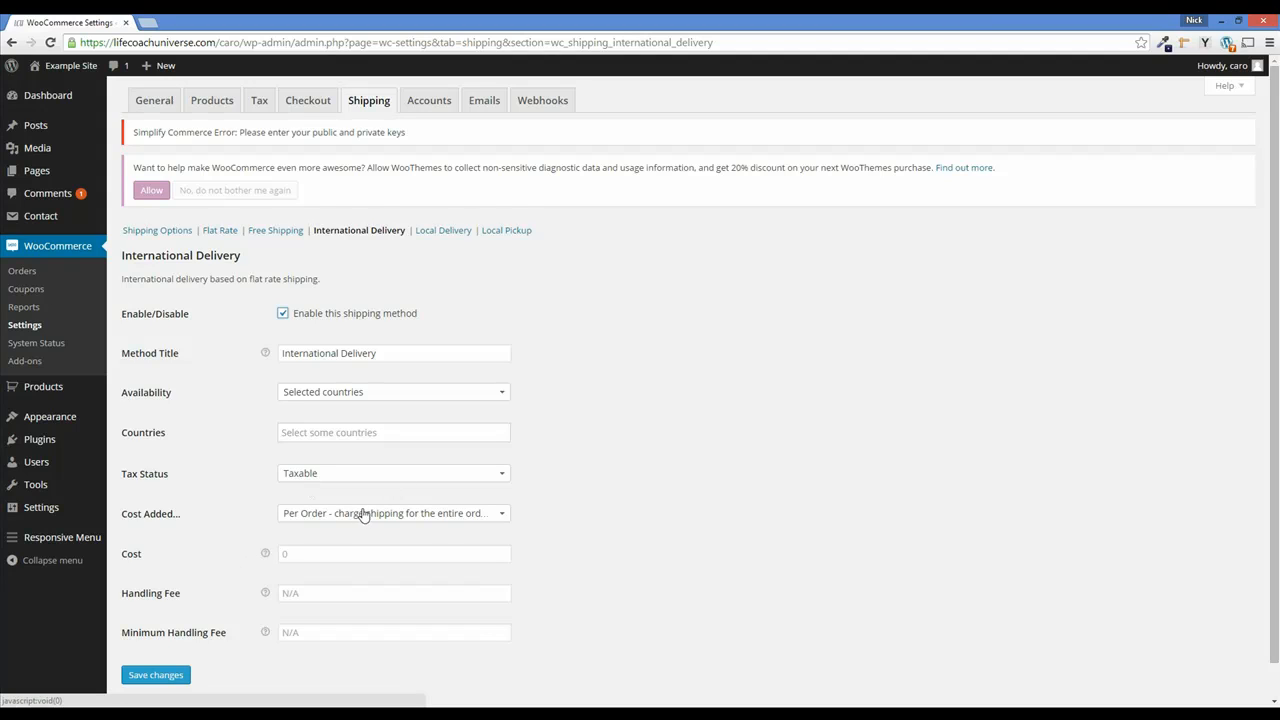
Save International Delivery as an enabled shipping method
{"action": "left_click", "coordinate": [156, 676]}
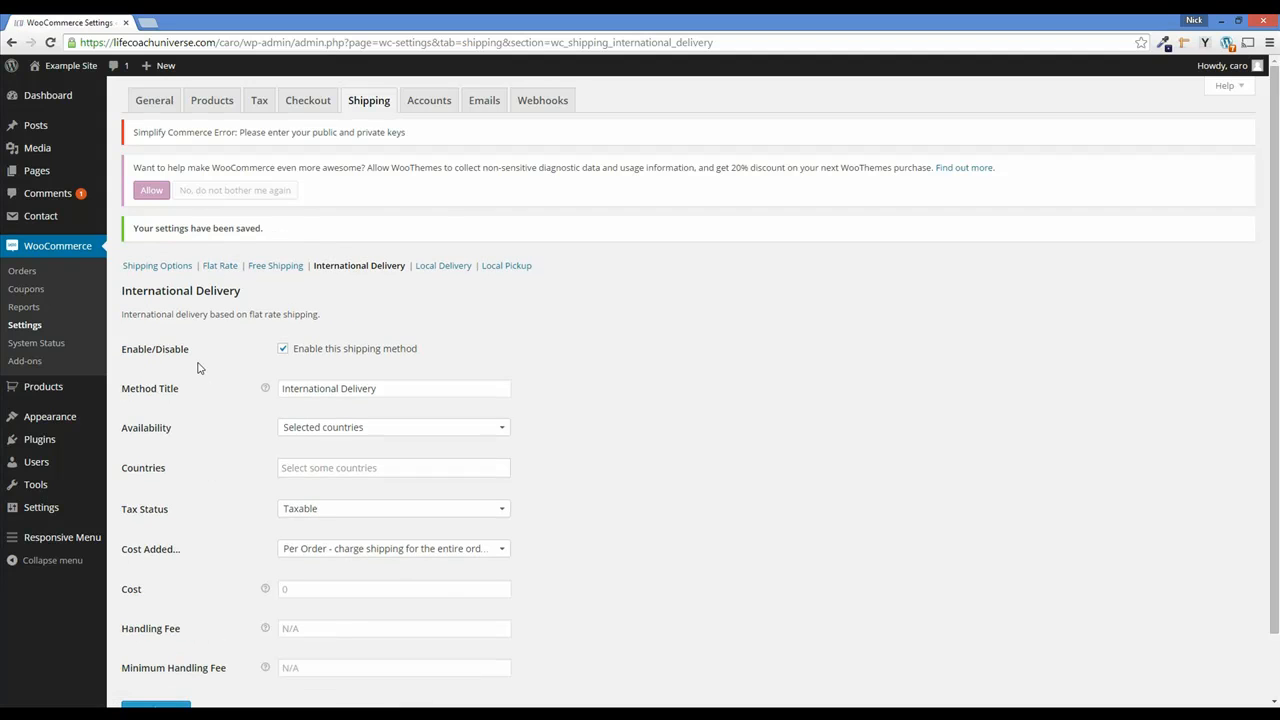
{"action": "left_click", "coordinate": [146, 270]}
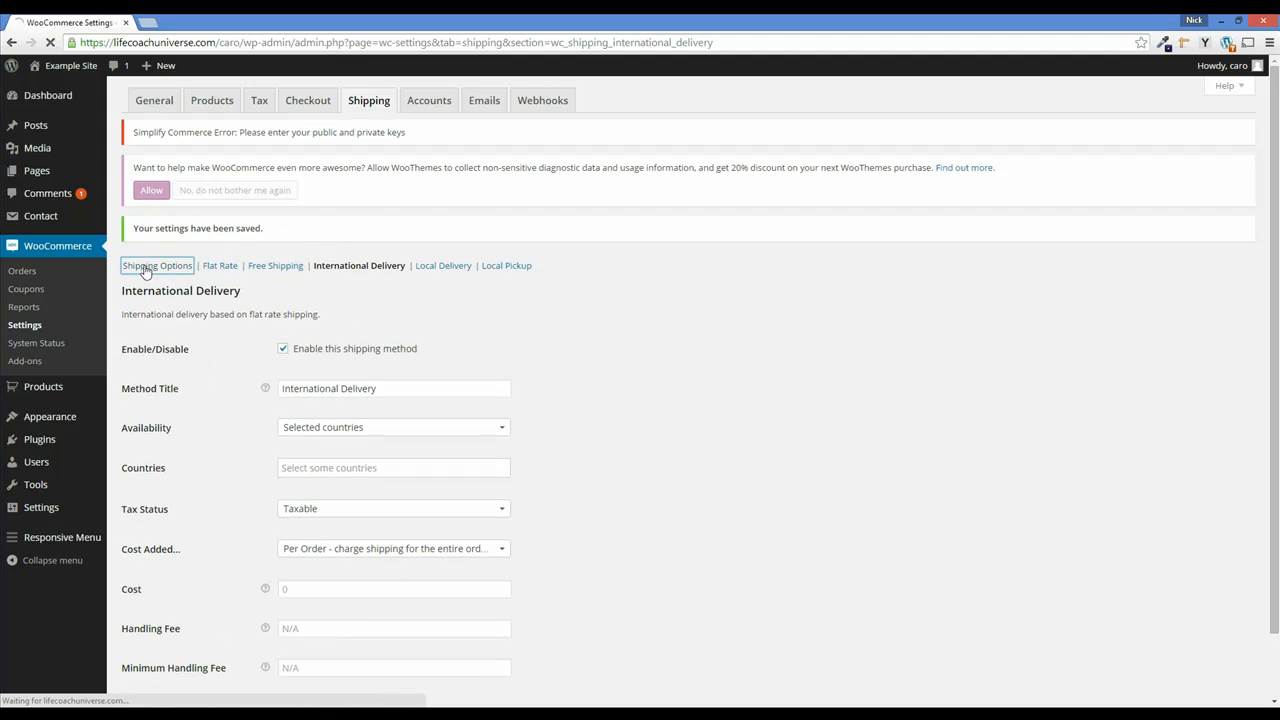
{"action": "scroll", "coordinate": [734, 540], "scroll_direction": "down", "scroll_amount": 3}
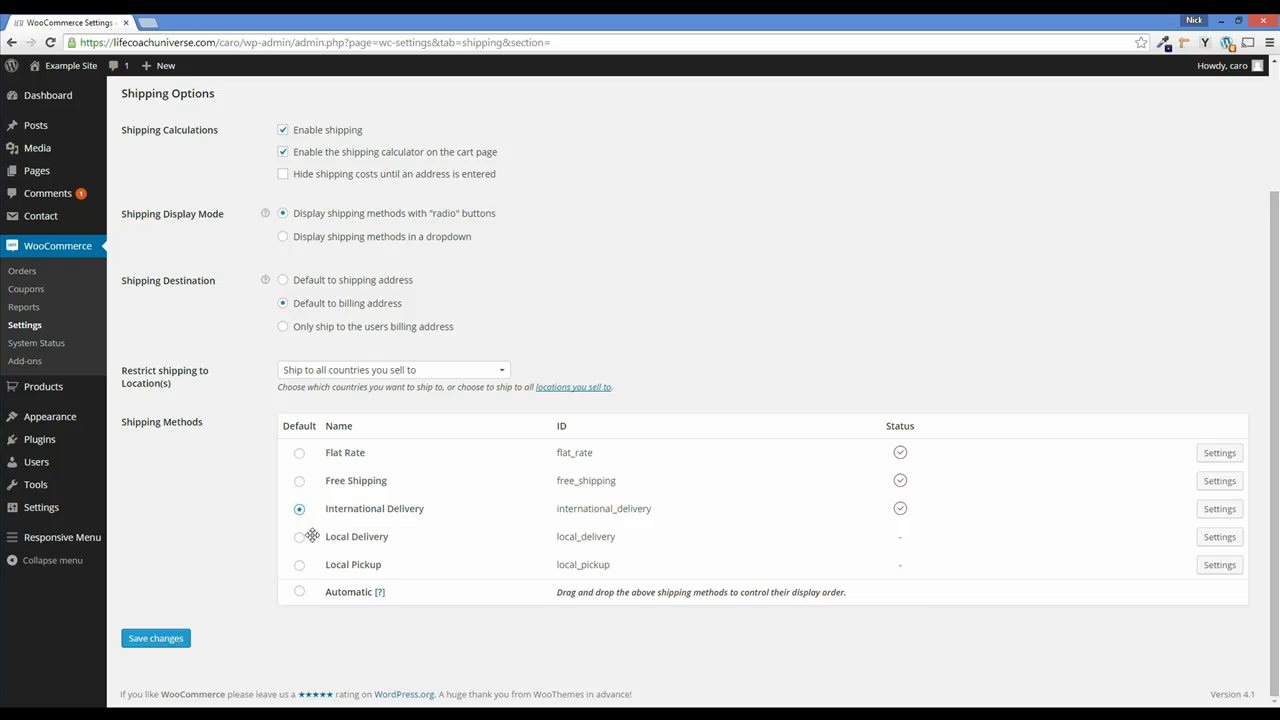
Make Free Shipping the default shipping method and save the shipping options
{"action": "left_click", "coordinate": [299, 481]}
{"action": "scroll", "coordinate": [214, 509], "scroll_direction": "up", "scroll_amount": 2}
{"action": "scroll", "coordinate": [214, 509], "scroll_direction": "down", "scroll_amount": 2}
{"action": "left_click", "coordinate": [155, 640]}
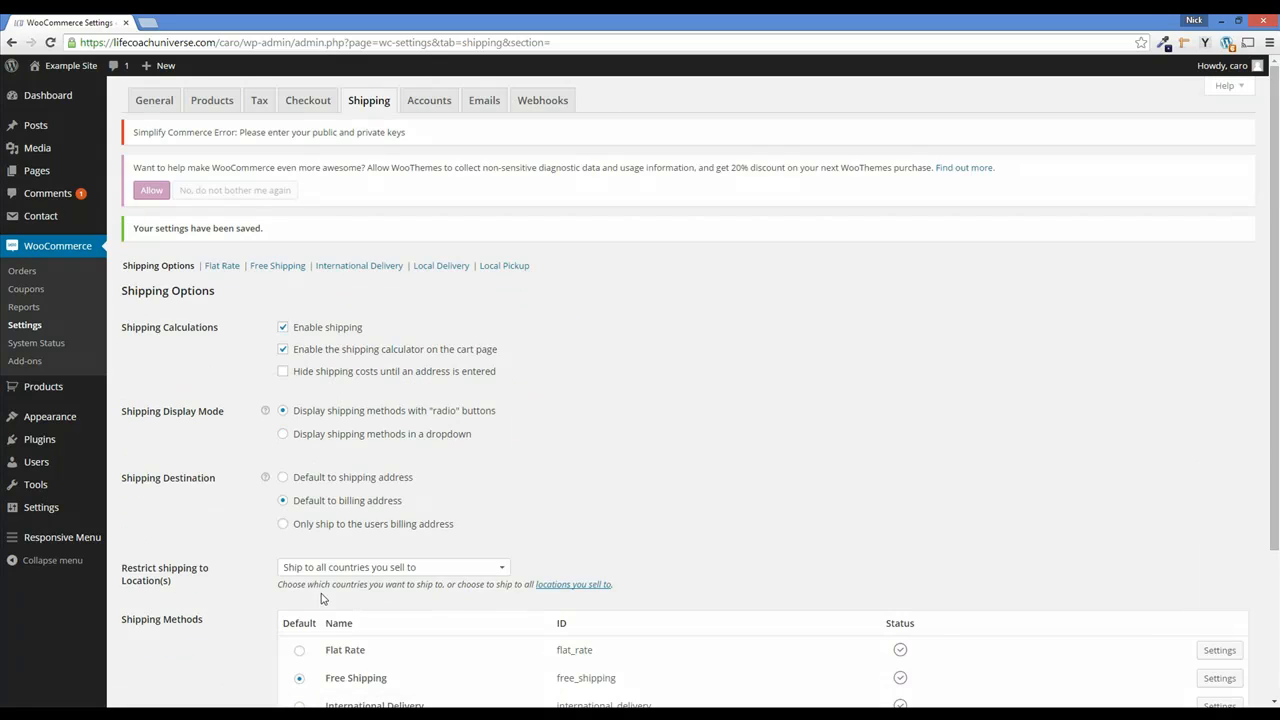
{"action": "scroll", "coordinate": [323, 598], "scroll_direction": "down", "scroll_amount": 1}
{"action": "scroll", "coordinate": [323, 598], "scroll_direction": "up", "scroll_amount": 1}
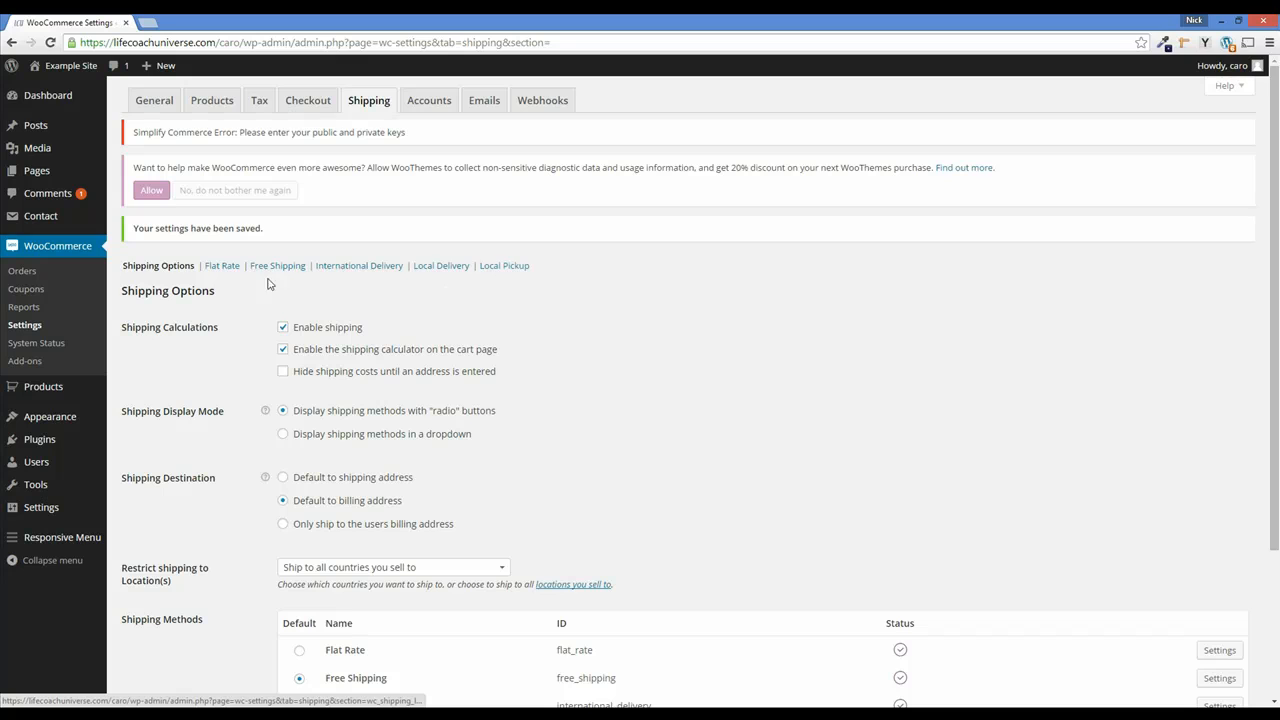
Look over the Flat Rate shipping method settings
{"action": "left_click", "coordinate": [216, 266]}
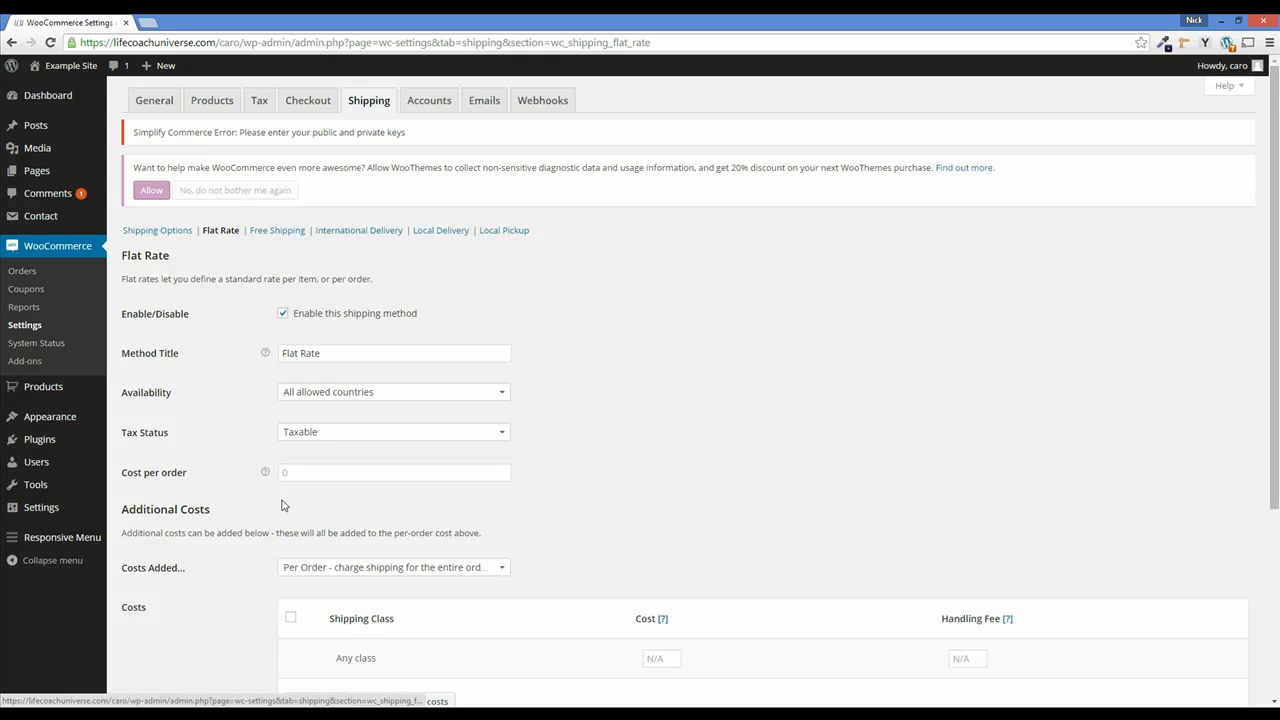
{"action": "scroll", "coordinate": [238, 415], "scroll_direction": "down", "scroll_amount": 2}
{"action": "scroll", "coordinate": [240, 410], "scroll_direction": "up", "scroll_amount": 1}
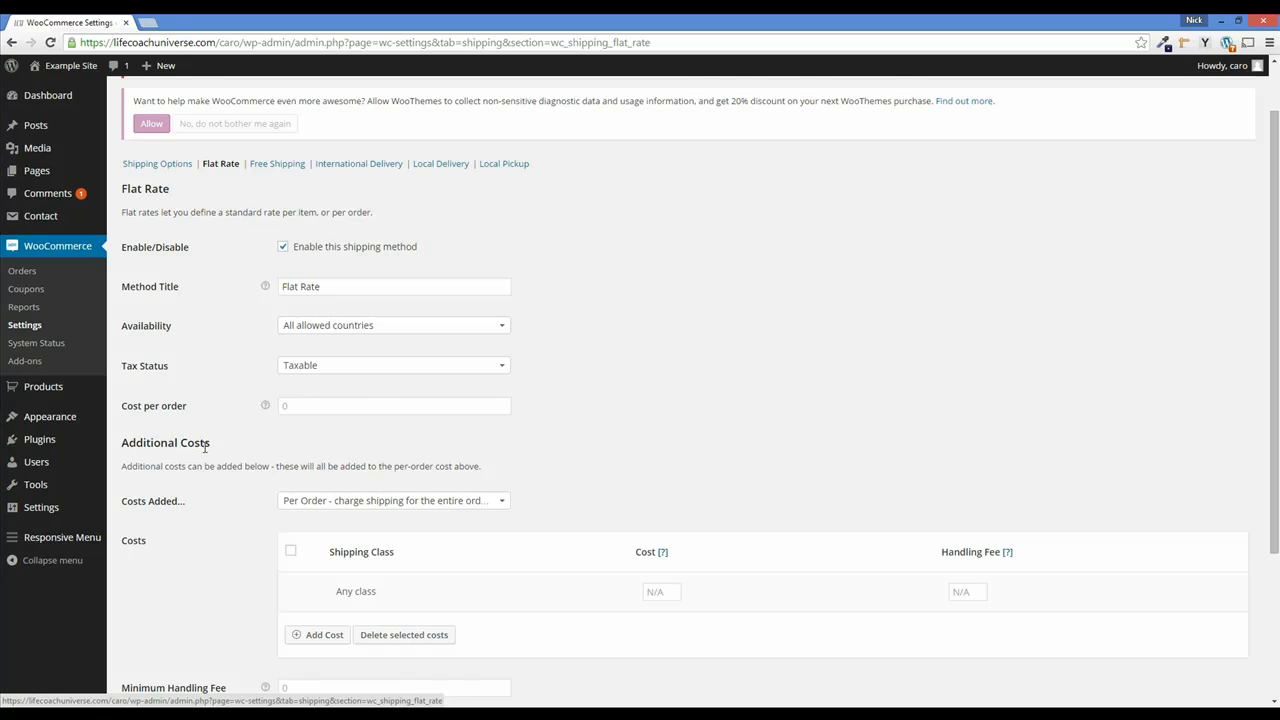
{"action": "scroll", "coordinate": [204, 448], "scroll_direction": "down", "scroll_amount": 1}
{"action": "scroll", "coordinate": [131, 484], "scroll_direction": "down", "scroll_amount": 1}
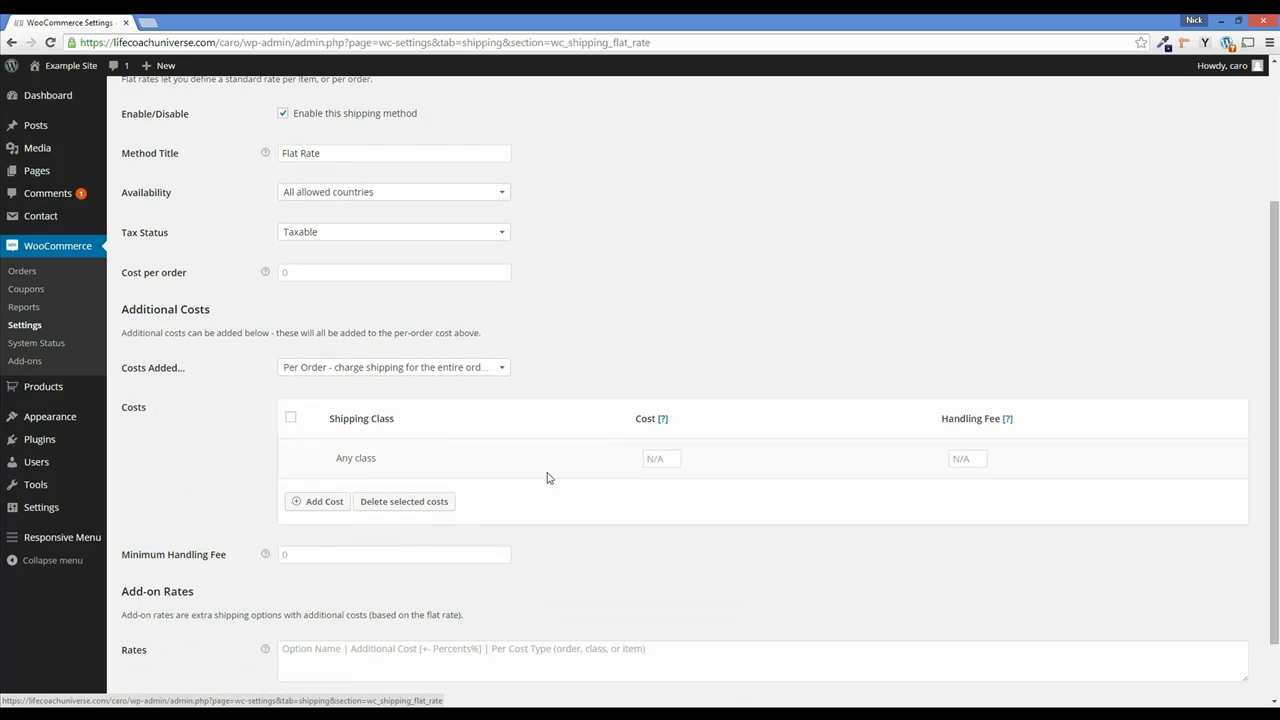
{"action": "scroll", "coordinate": [205, 530], "scroll_direction": "down", "scroll_amount": 1}
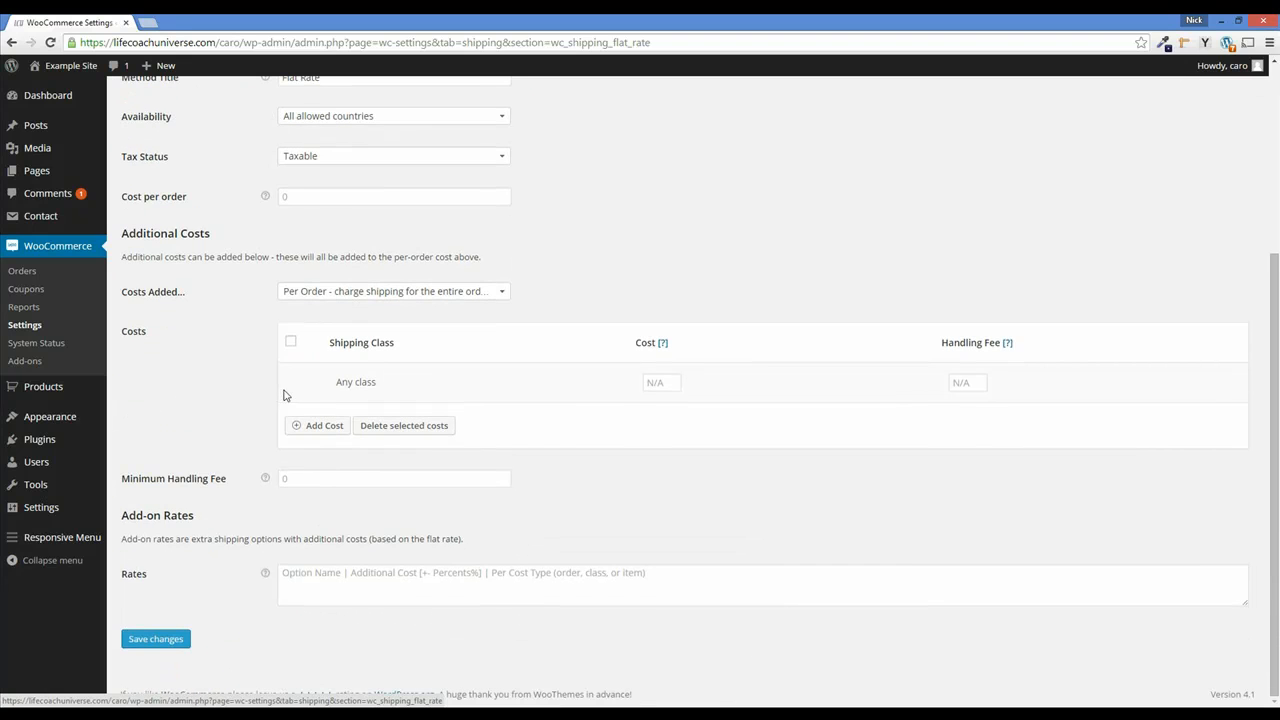
{"action": "scroll", "coordinate": [283, 395], "scroll_direction": "up", "scroll_amount": 4}
Set Free Shipping to require 'A valid free shipping coupon'
{"action": "left_click", "coordinate": [276, 231]}
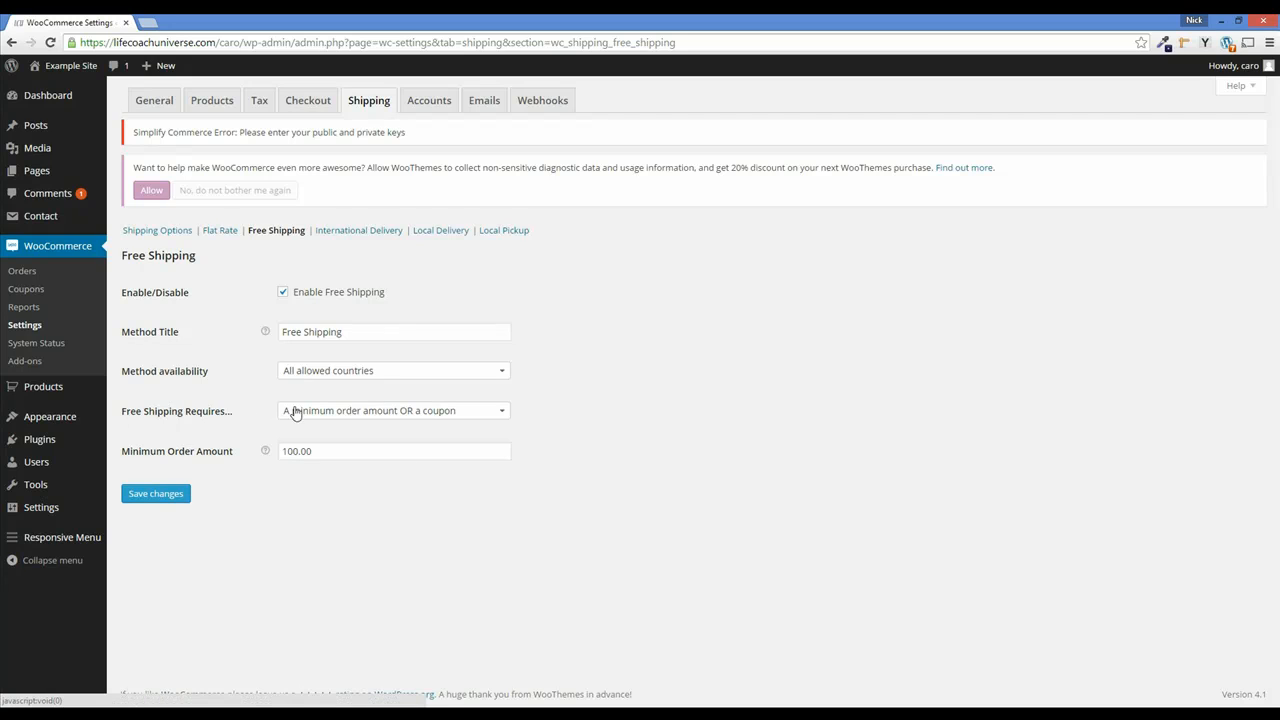
{"action": "left_click", "coordinate": [502, 417]}
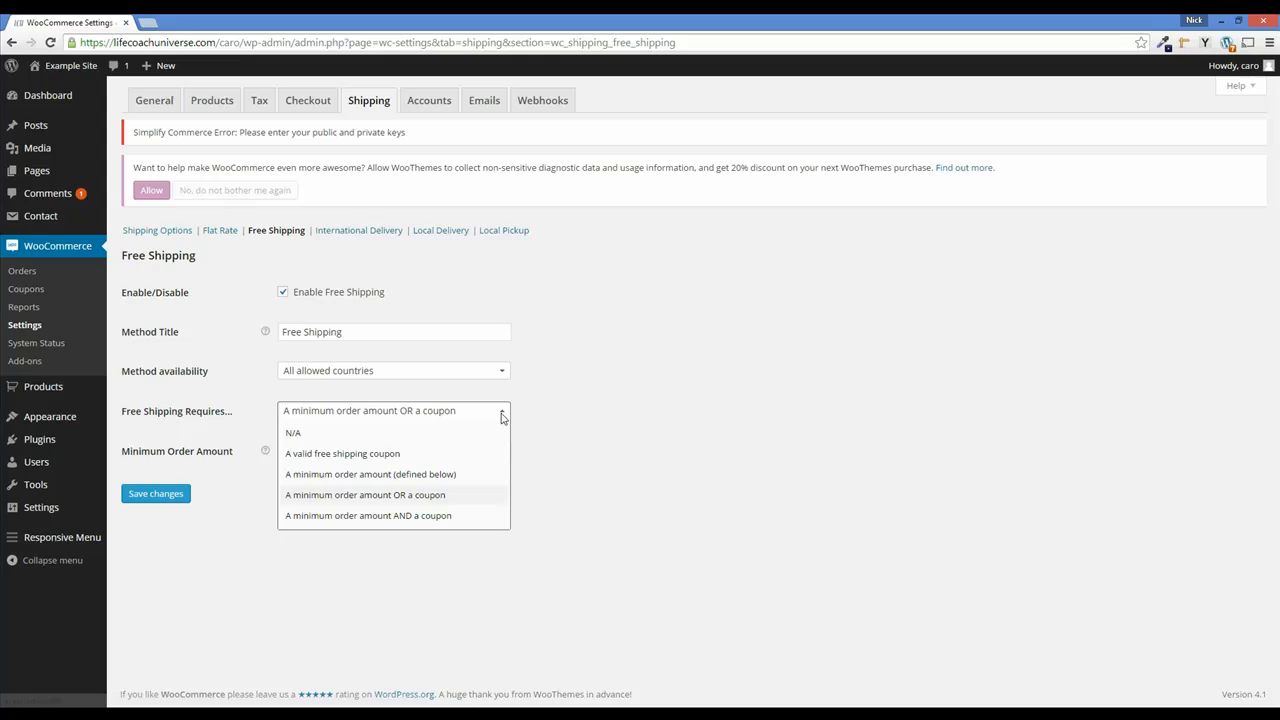
{"action": "left_click", "coordinate": [338, 455]}
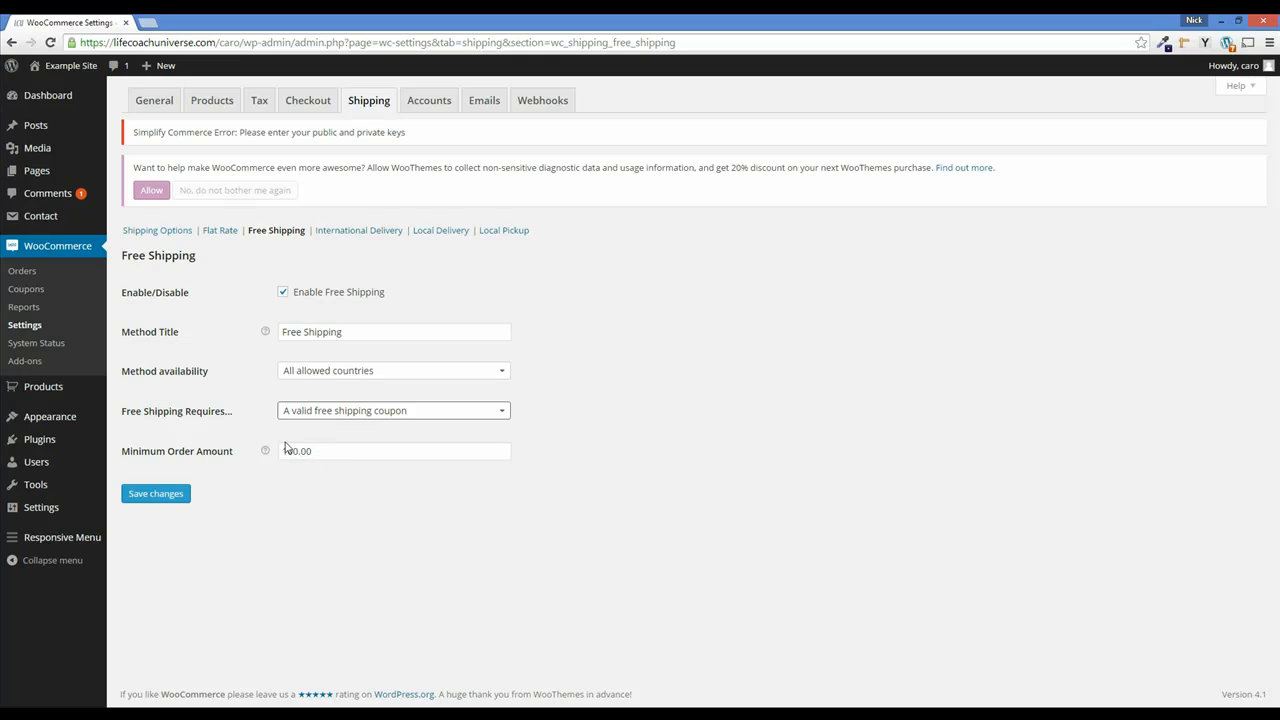
Check the International Delivery, Local Delivery and Local Pickup methods, then save Local Delivery's settings
{"action": "left_click", "coordinate": [350, 233]}
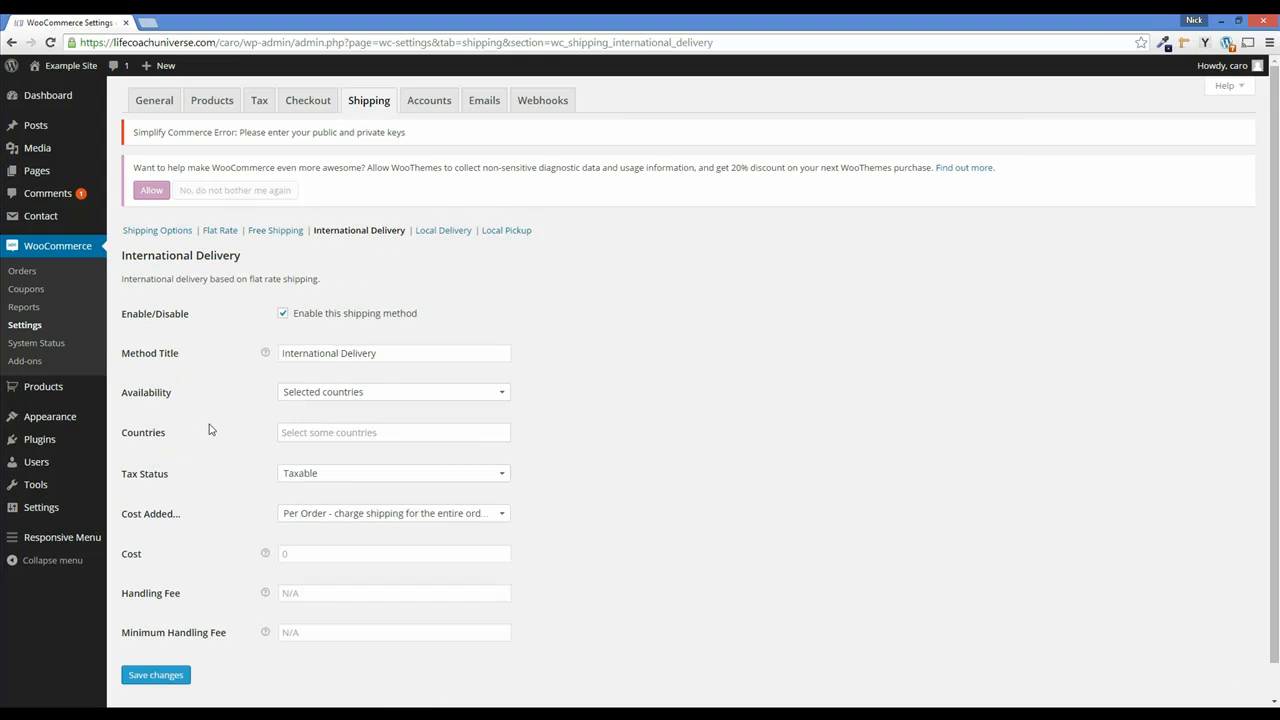
{"action": "left_click", "coordinate": [440, 232]}
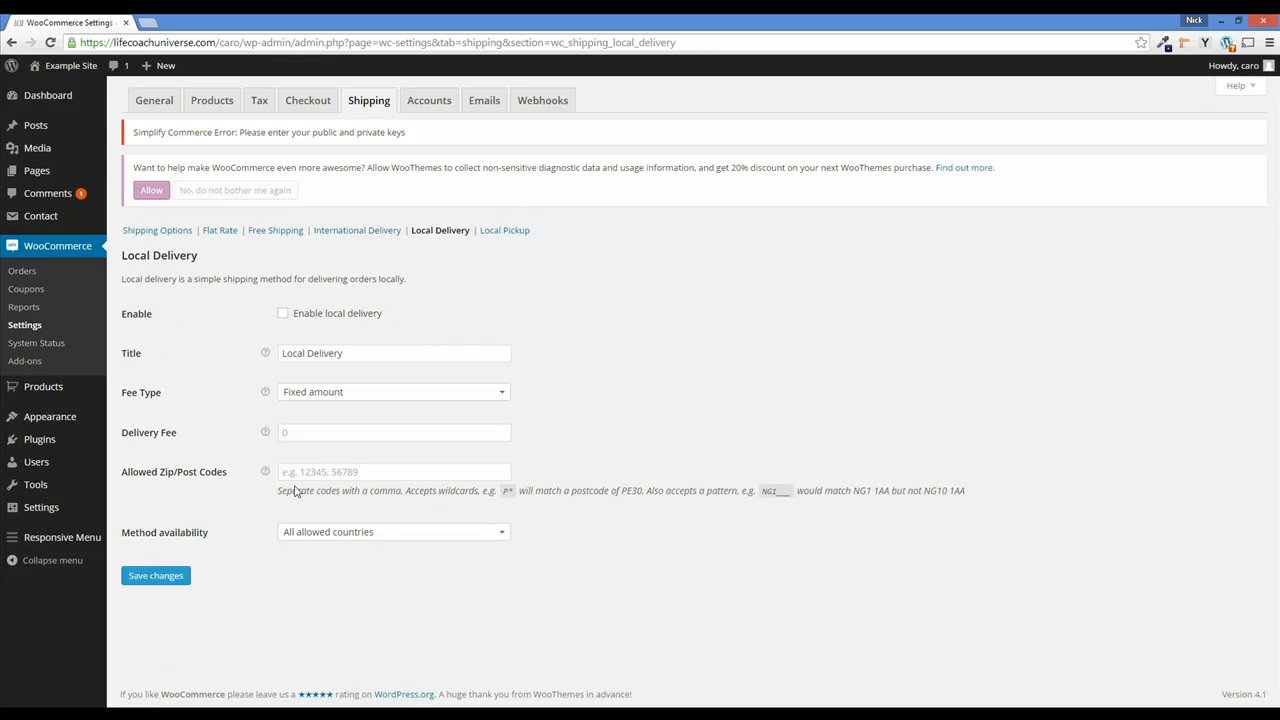
{"action": "left_click", "coordinate": [496, 234]}
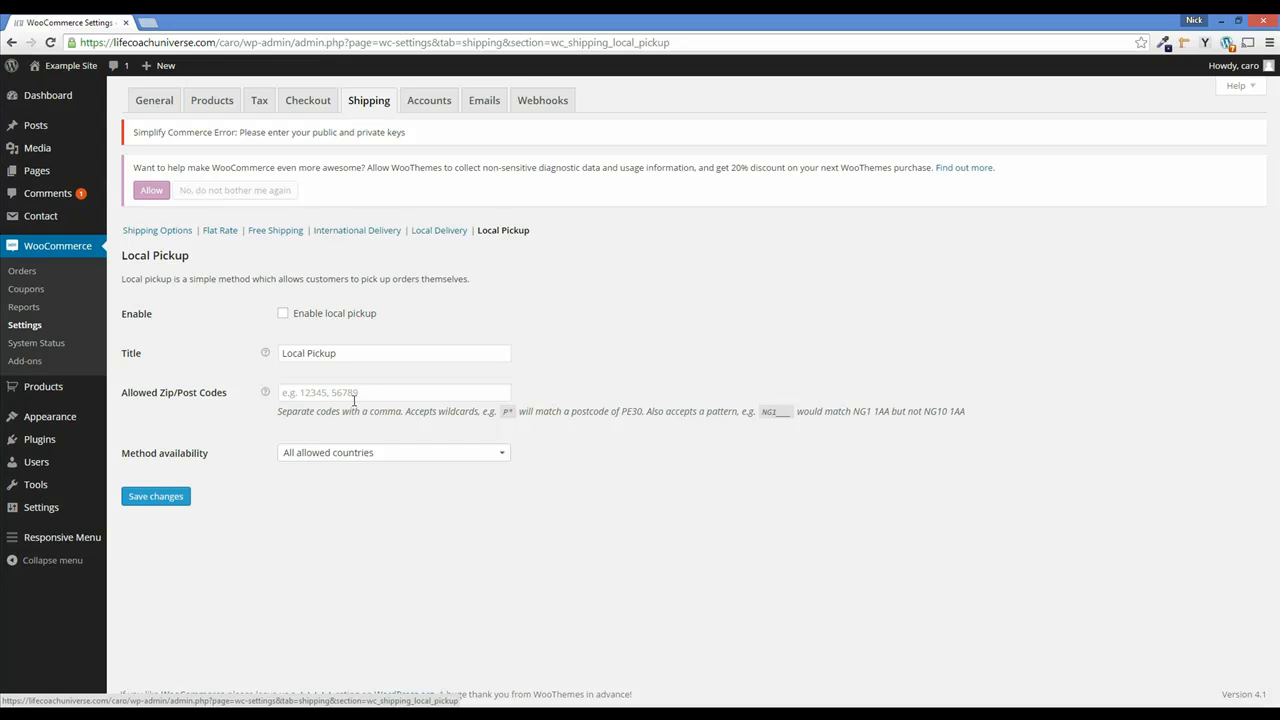
{"action": "left_click", "coordinate": [440, 231]}
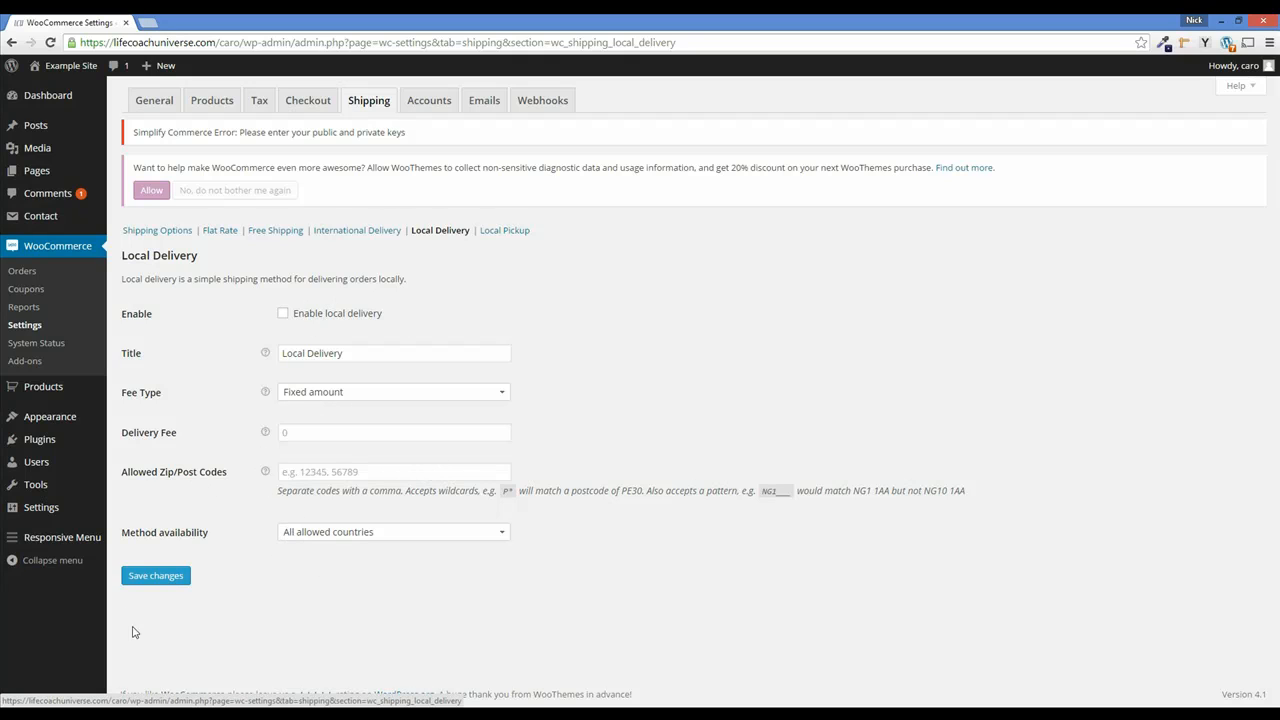
{"action": "left_click", "coordinate": [155, 576]}
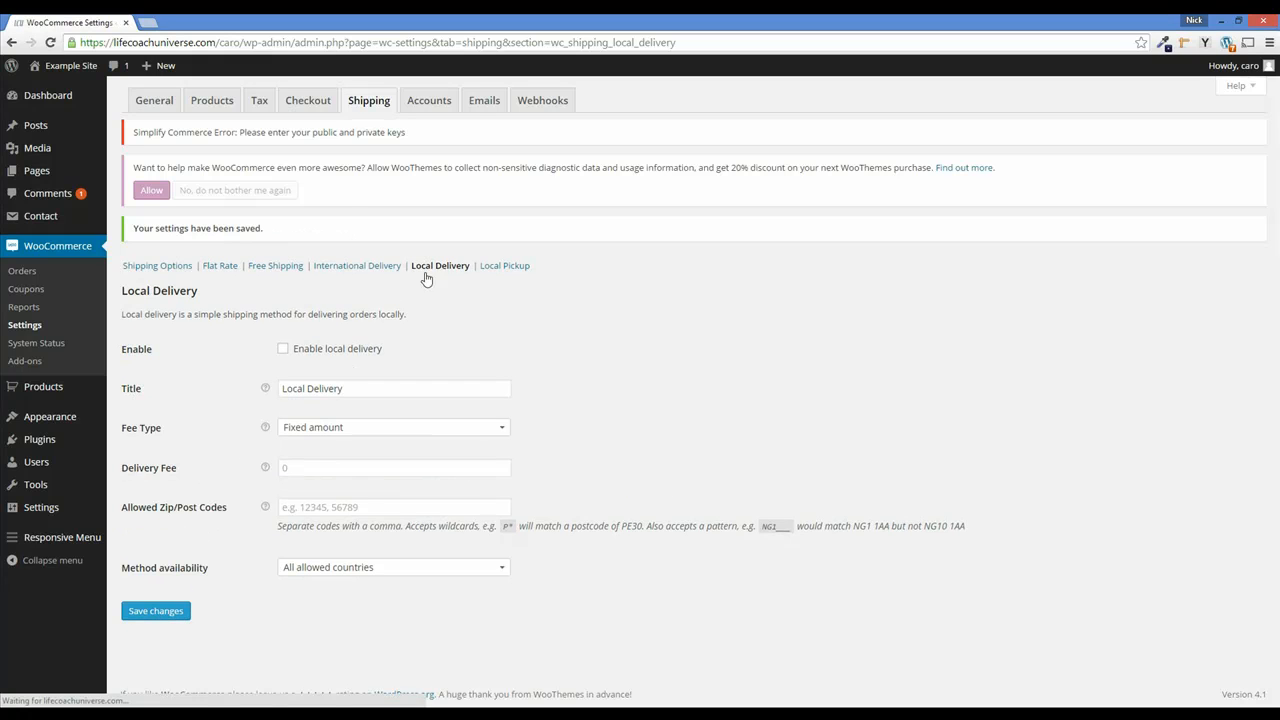
Save the Accounts settings: registration only on Checkout, returning-customer login reminder on
{"action": "left_click", "coordinate": [429, 104]}
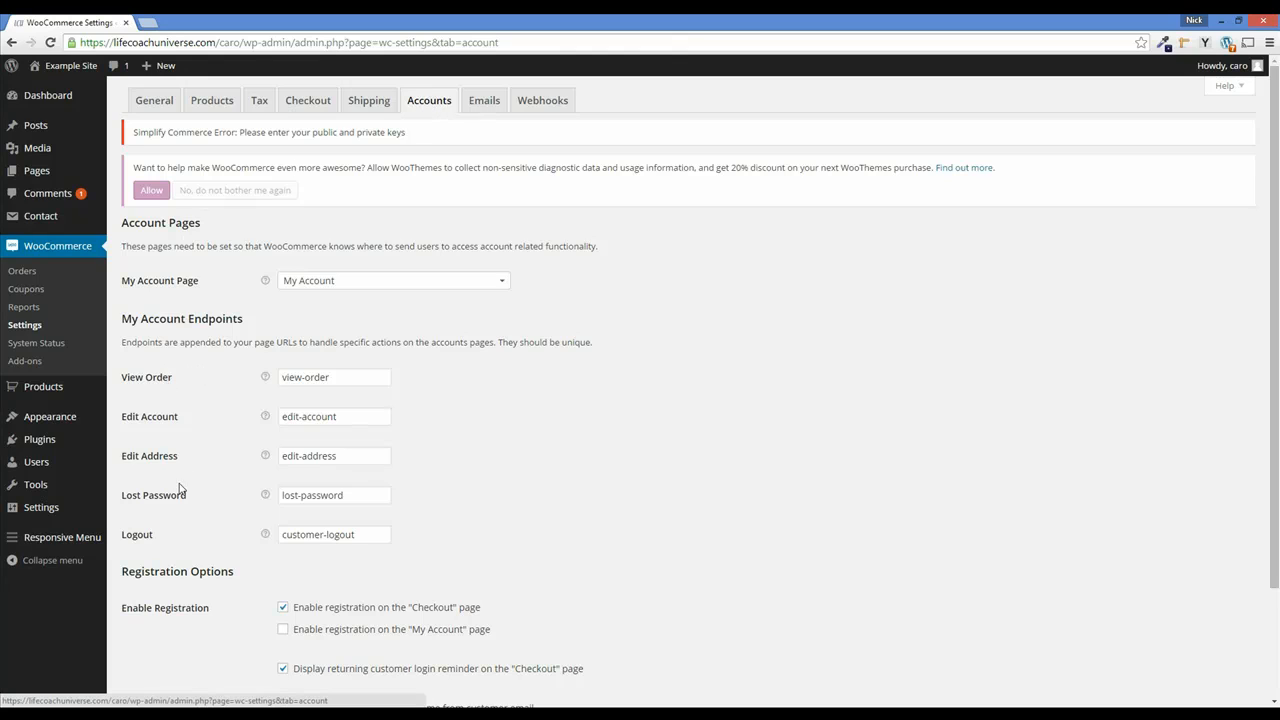
{"action": "scroll", "coordinate": [172, 276], "scroll_direction": "down", "scroll_amount": 2}
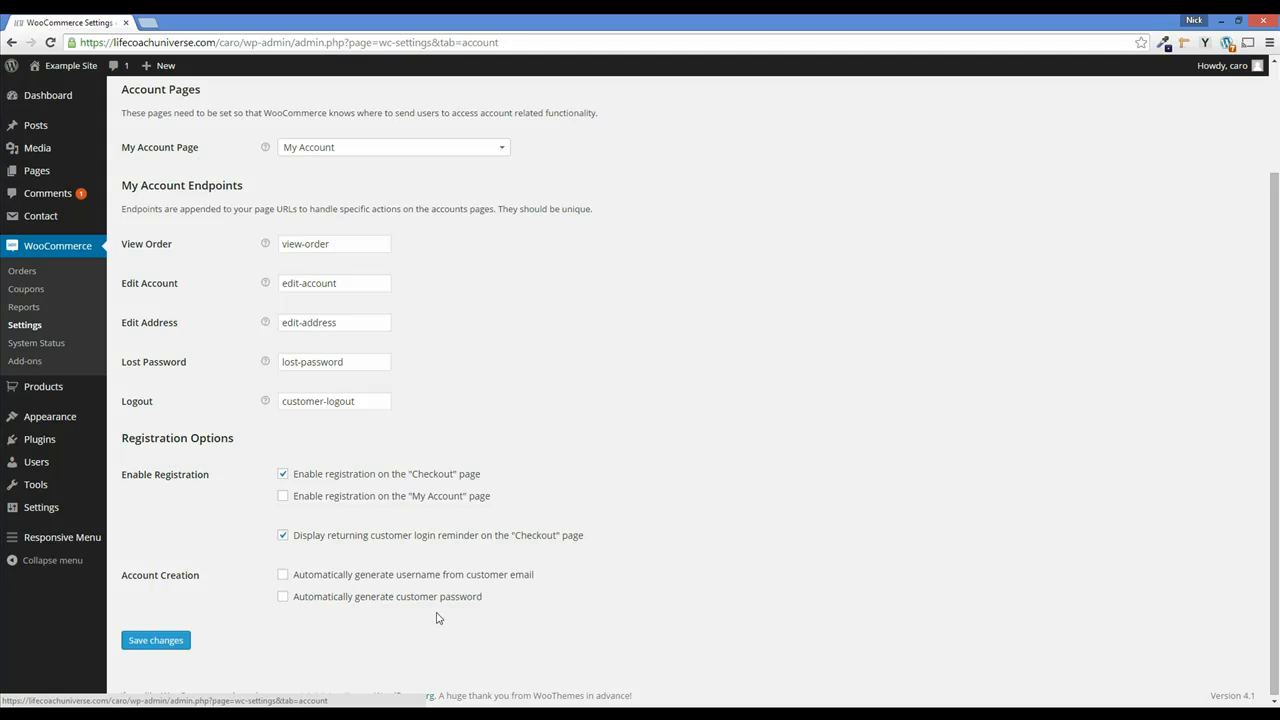
{"action": "left_click", "coordinate": [157, 642]}
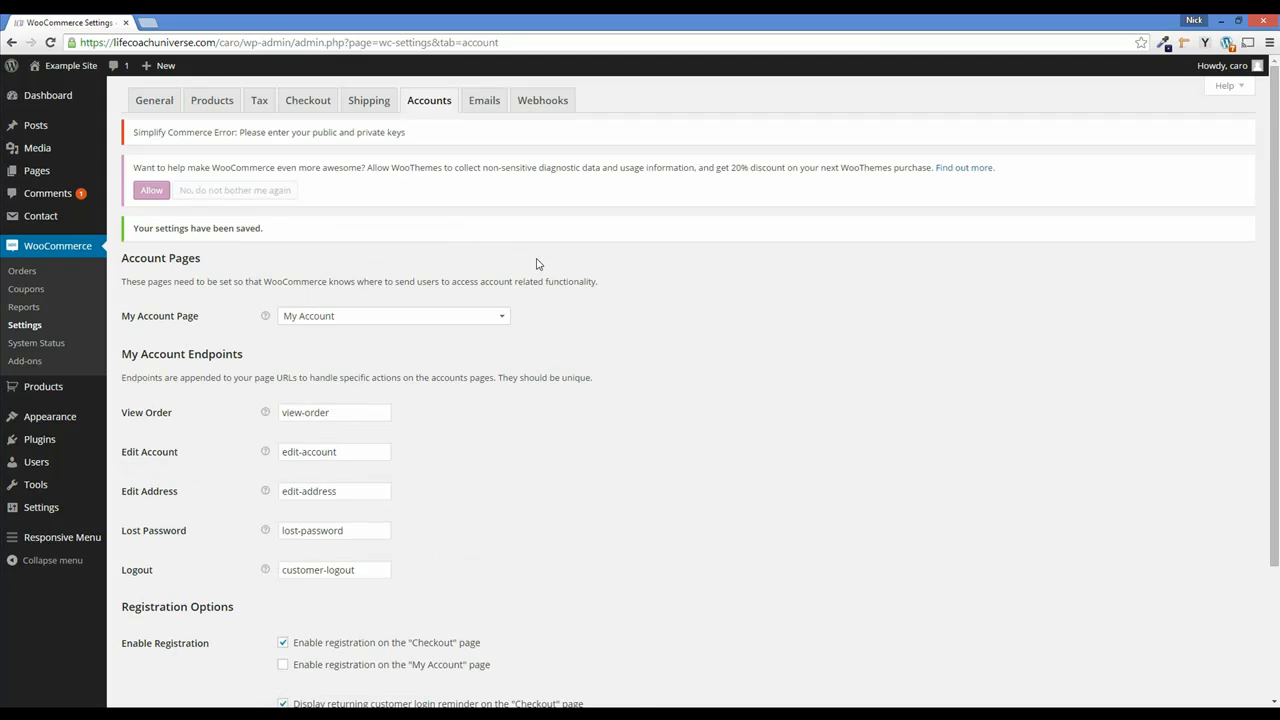
Save the Emails tab sender and template options, then view the New order email settings
{"action": "left_click", "coordinate": [484, 101]}
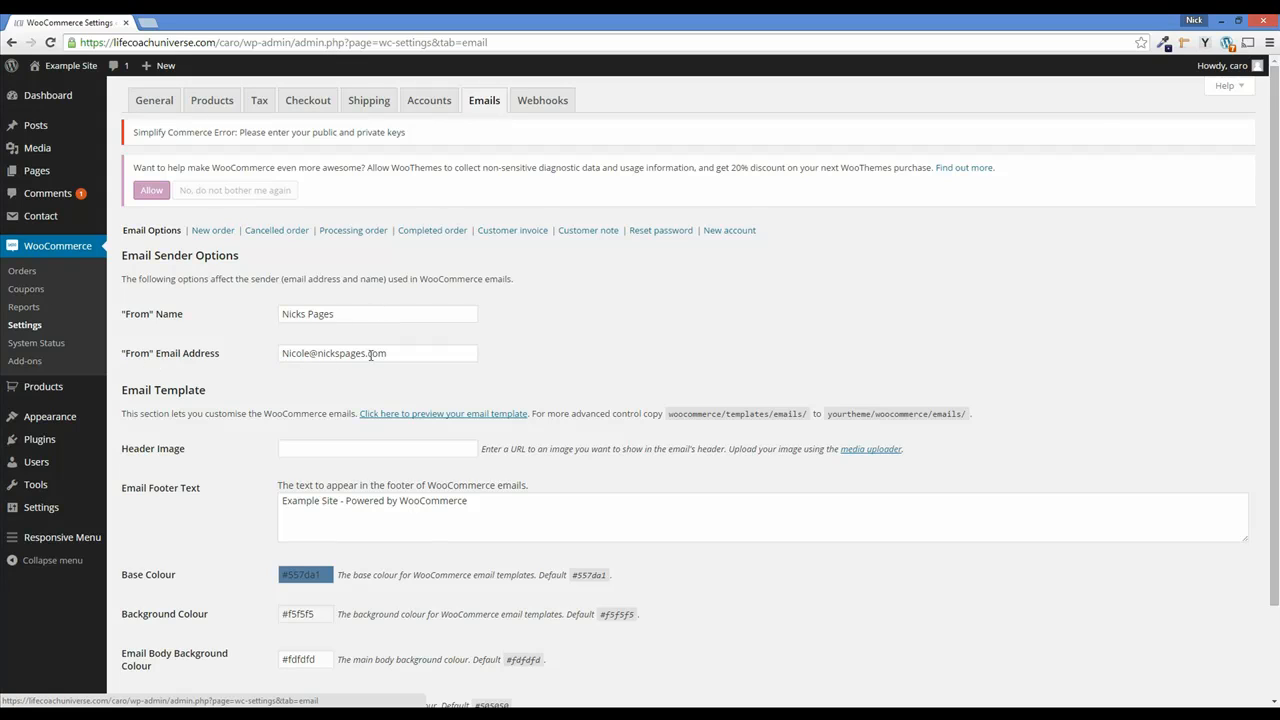
{"action": "scroll", "coordinate": [212, 378], "scroll_direction": "down", "scroll_amount": 1}
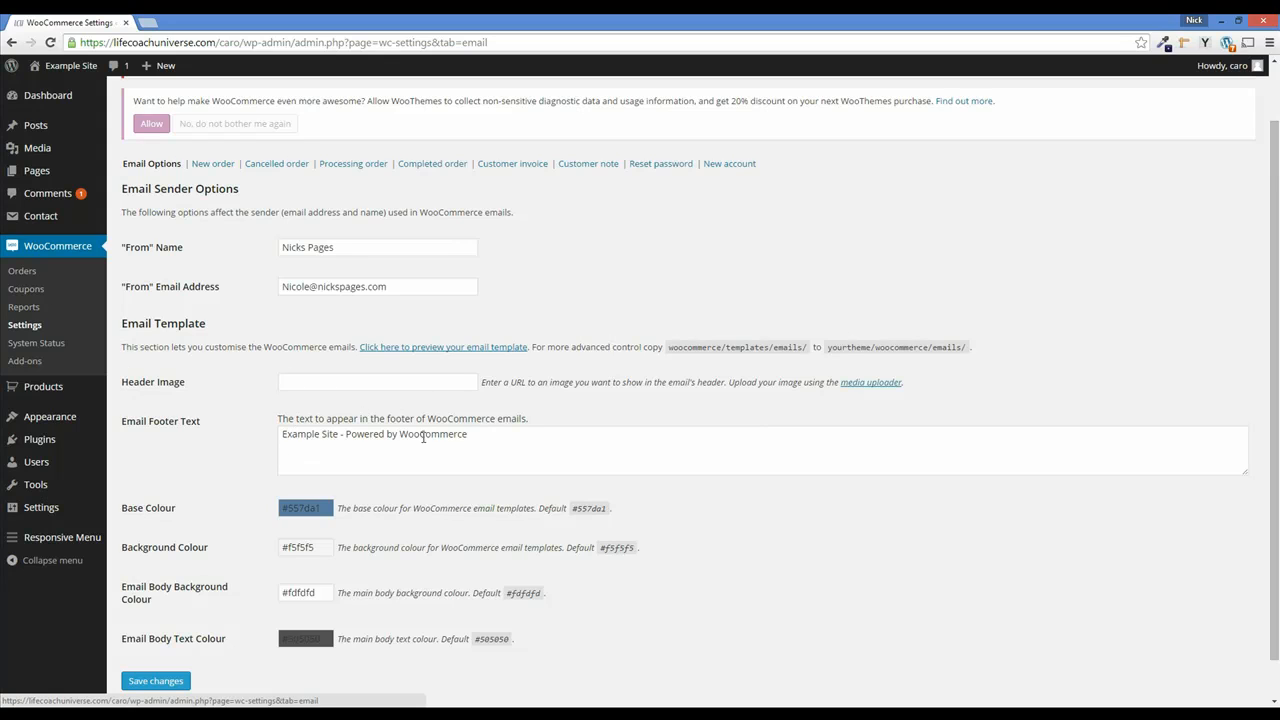
{"action": "scroll", "coordinate": [165, 463], "scroll_direction": "down", "scroll_amount": 1}
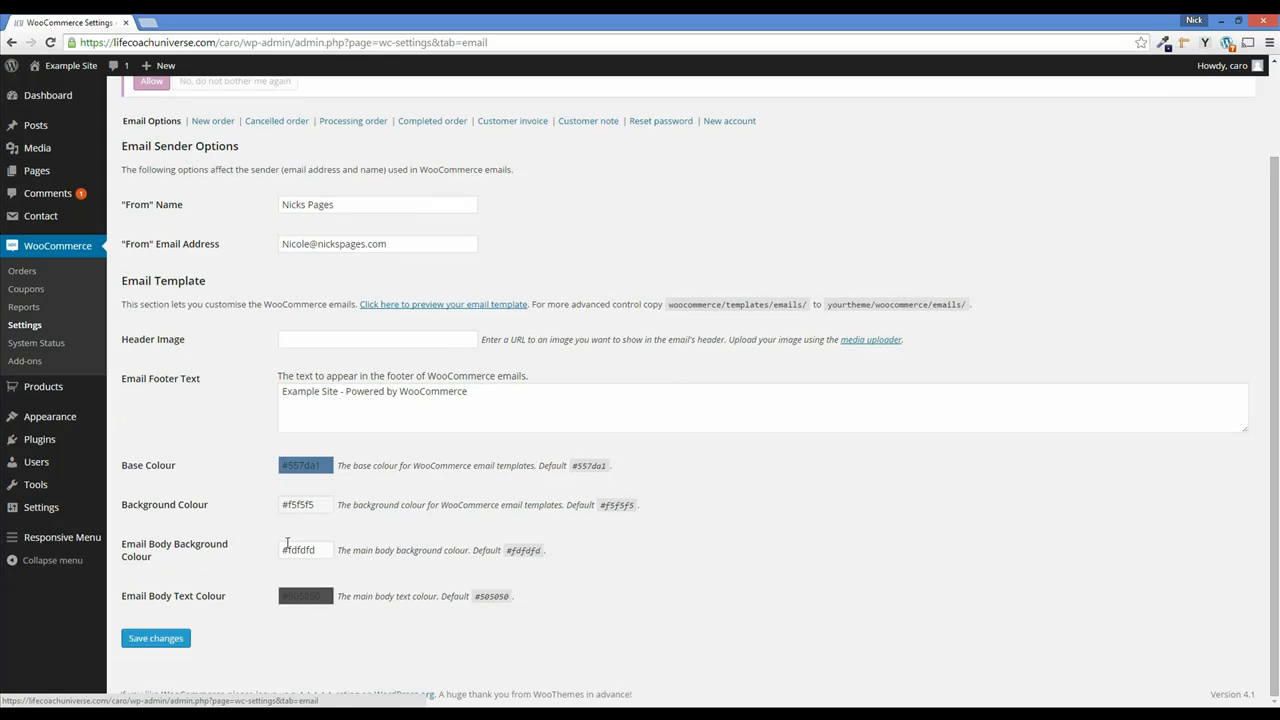
{"action": "left_click", "coordinate": [148, 640]}
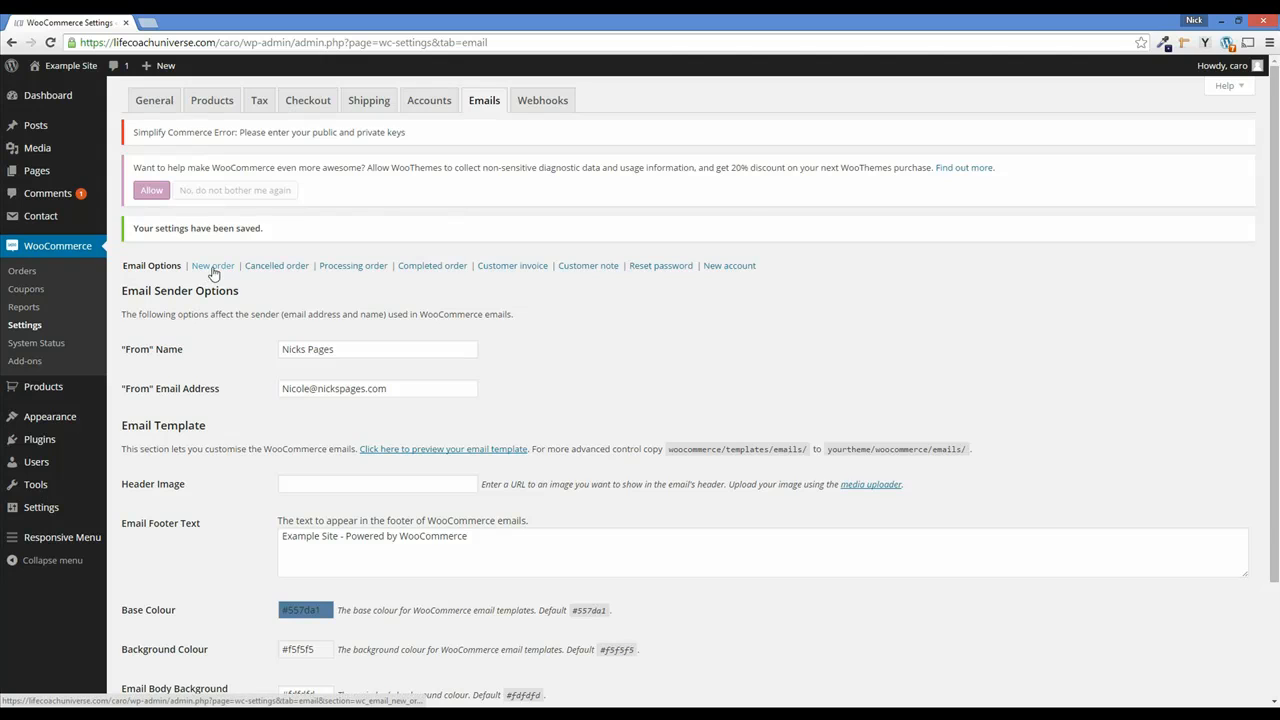
{"action": "left_click", "coordinate": [212, 268]}
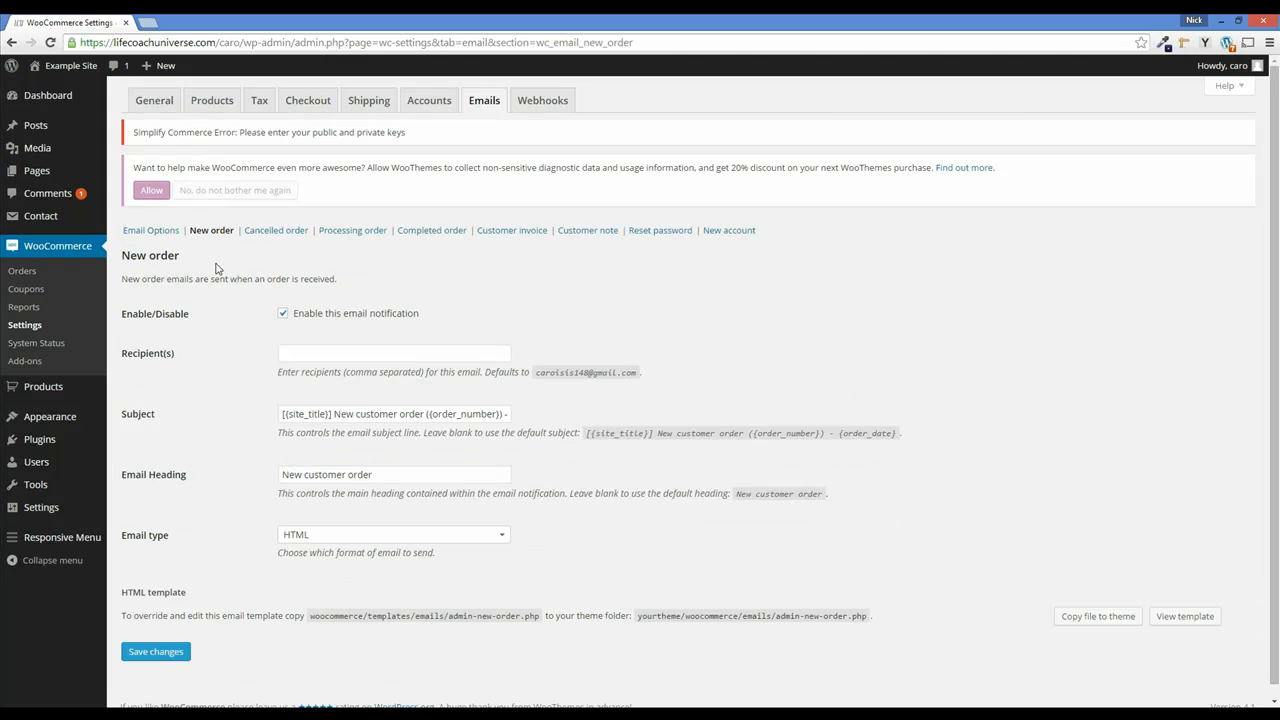
Switch the New order email off and on, view Cancelled and Processing order emails, then show Webhooks
{"action": "left_click", "coordinate": [285, 315]}
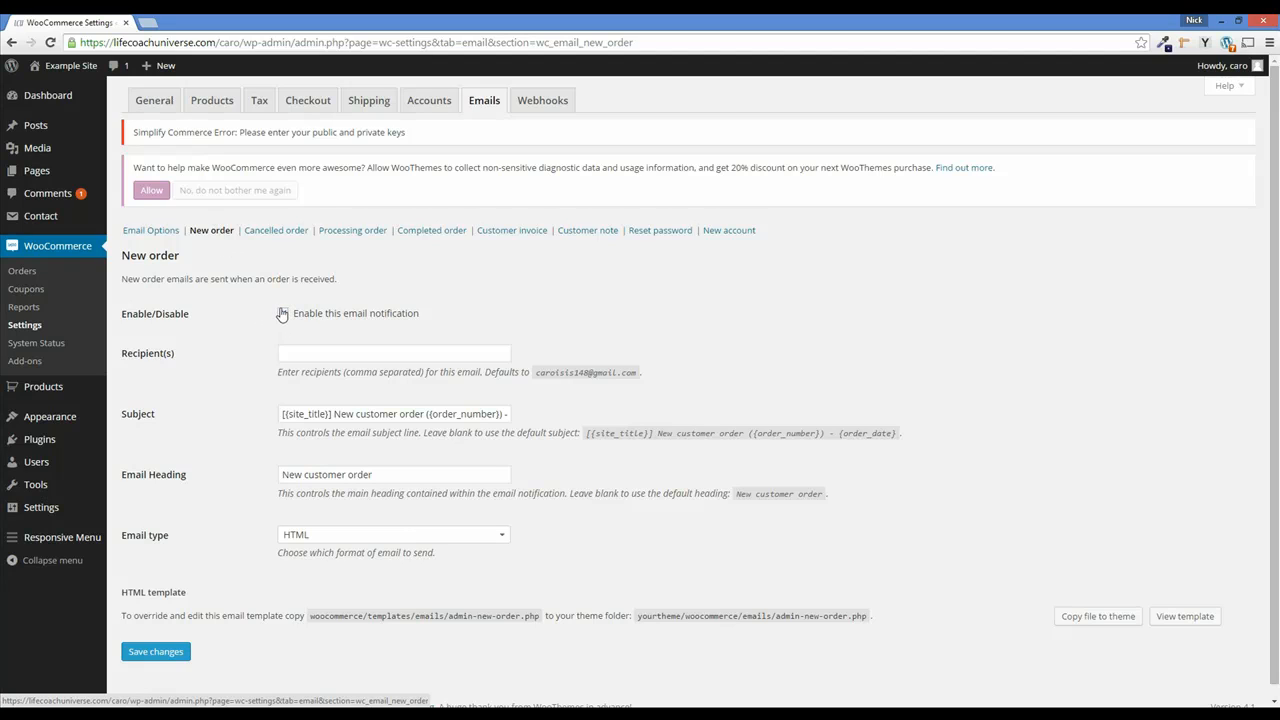
{"action": "left_click", "coordinate": [283, 314]}
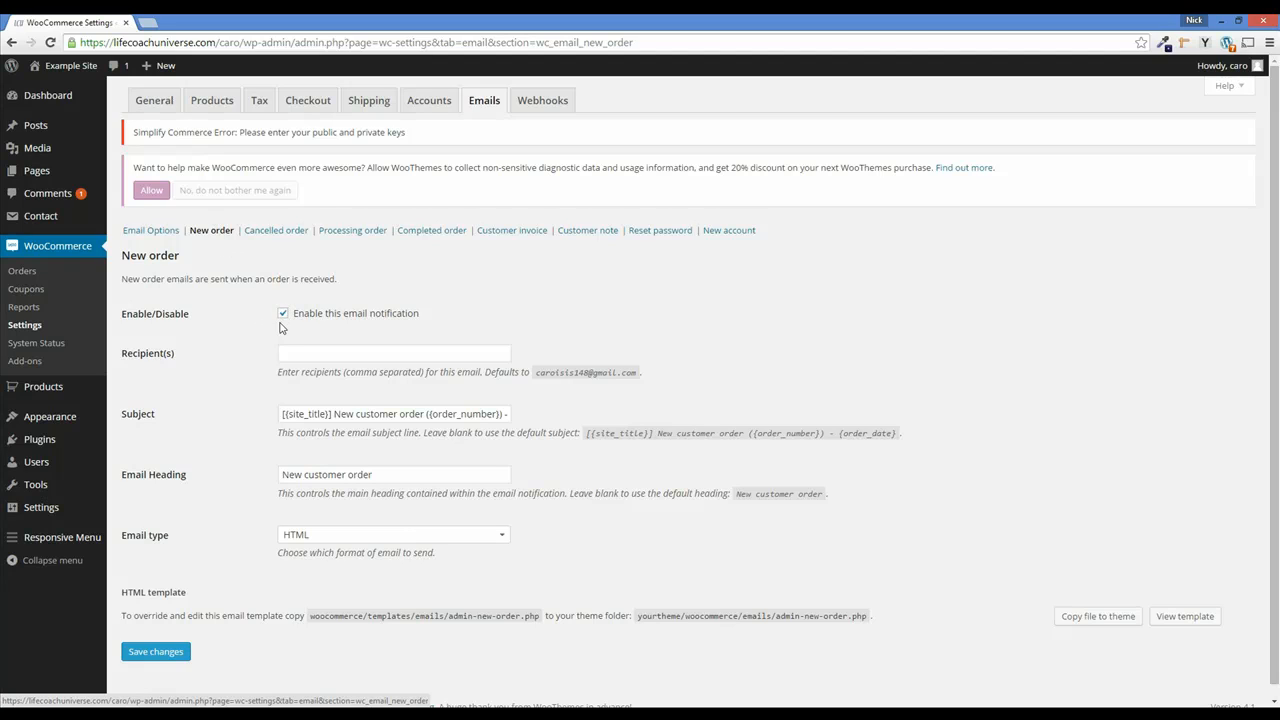
{"action": "left_click", "coordinate": [288, 232]}
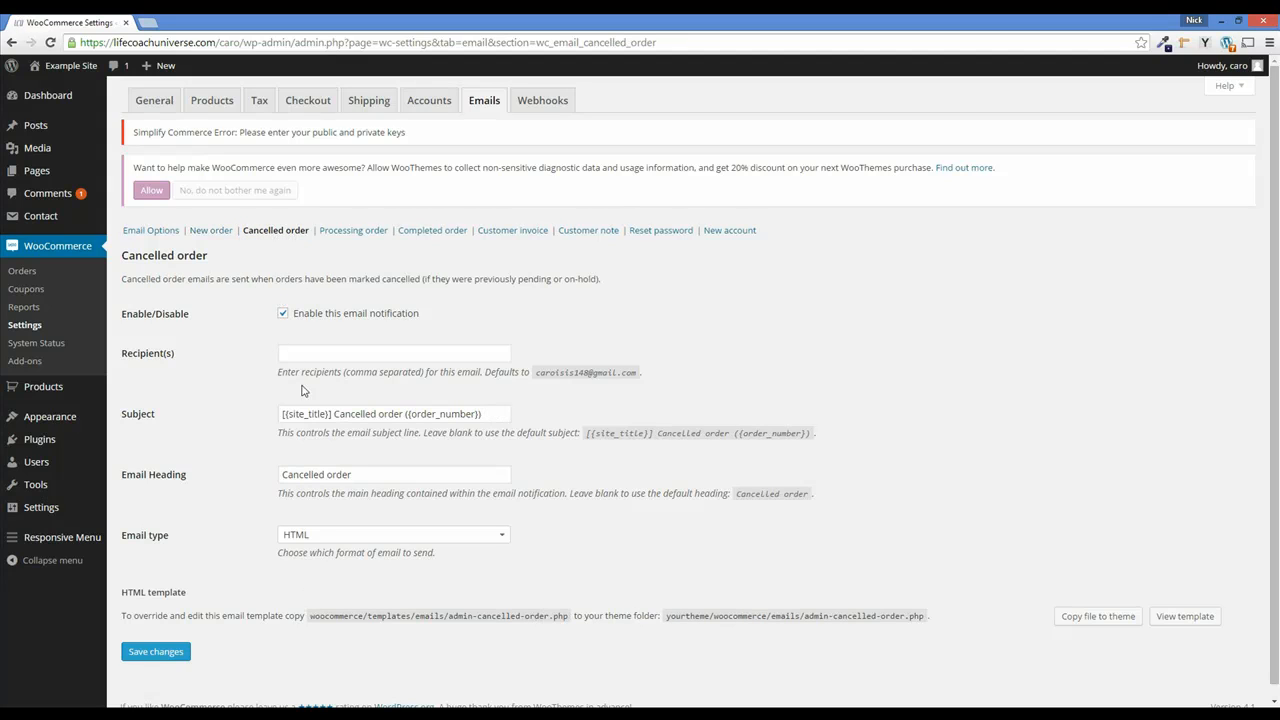
{"action": "left_click", "coordinate": [362, 236]}
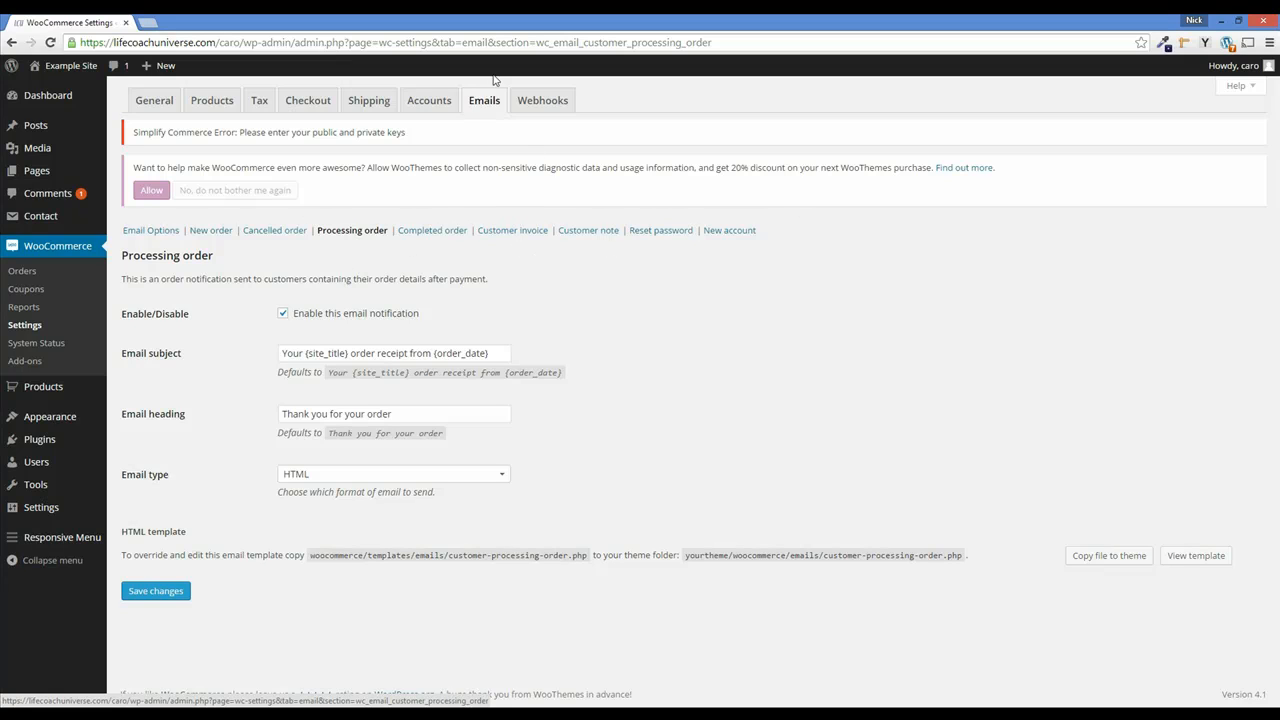
{"action": "left_click", "coordinate": [552, 102]}
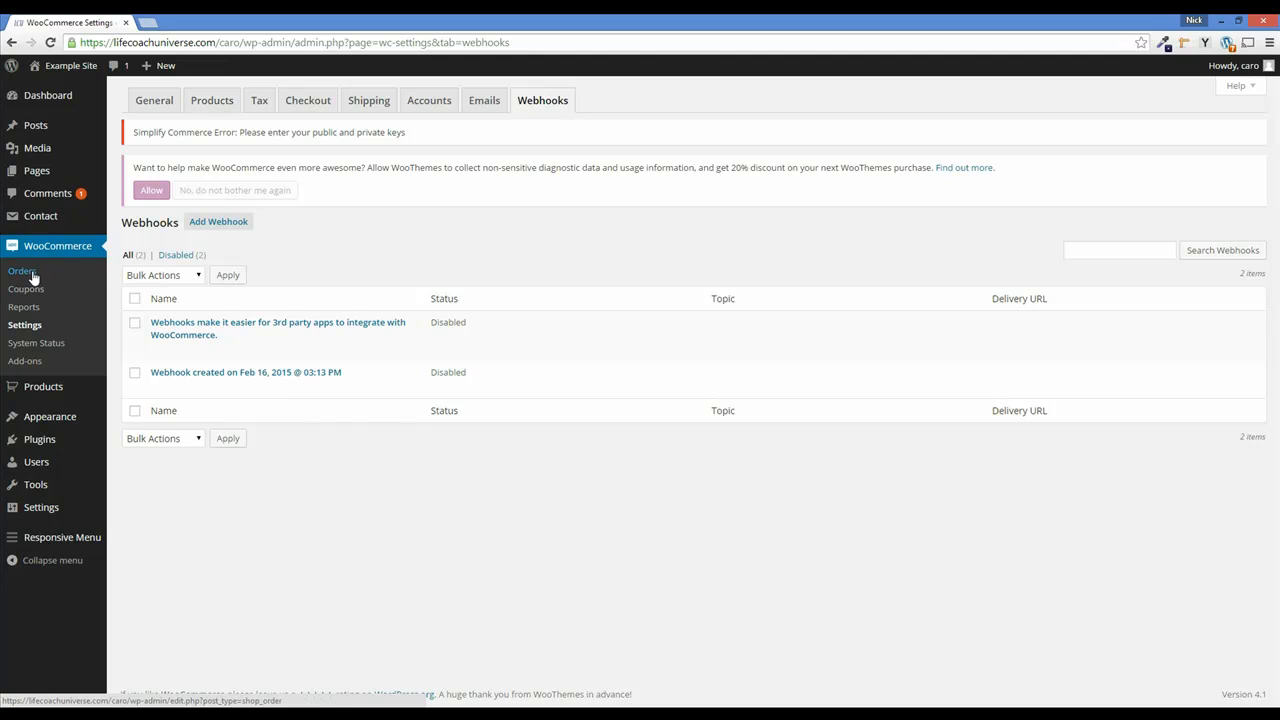
Launch the Customizer for Example Site via Appearance > Customize
{"action": "mouse_move", "coordinate": [33, 422]}
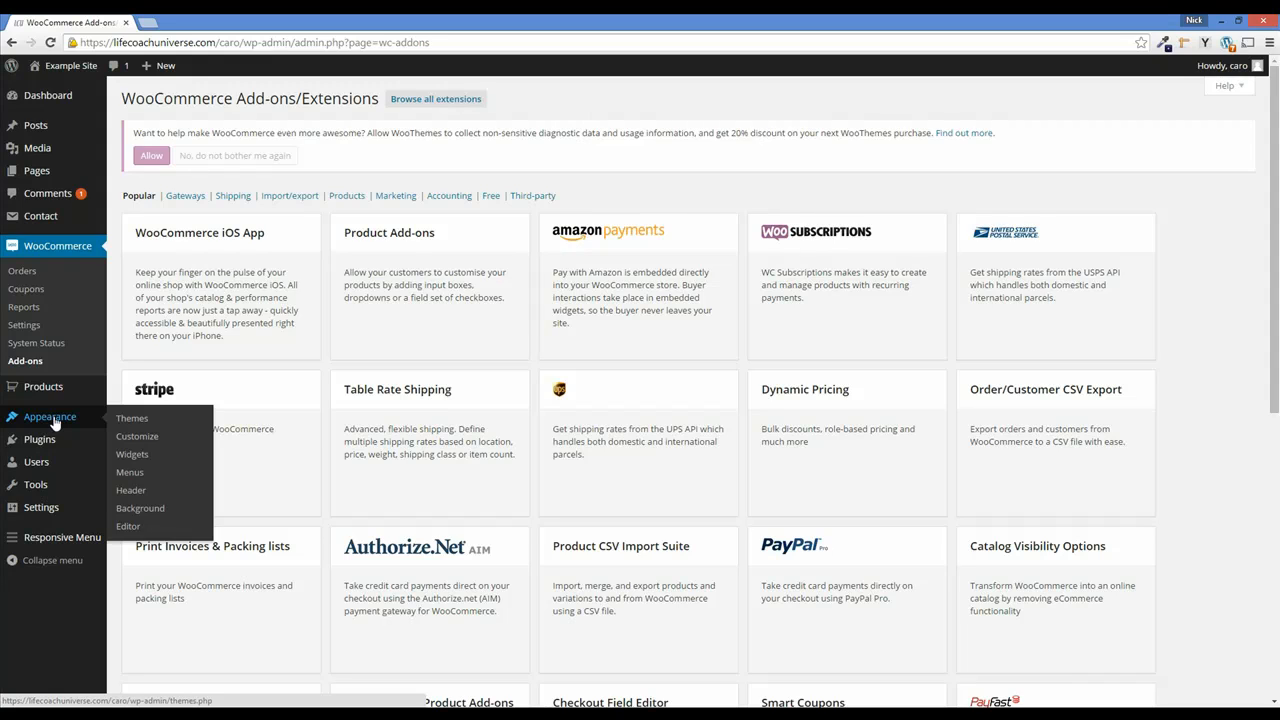
{"action": "left_click", "coordinate": [130, 438]}
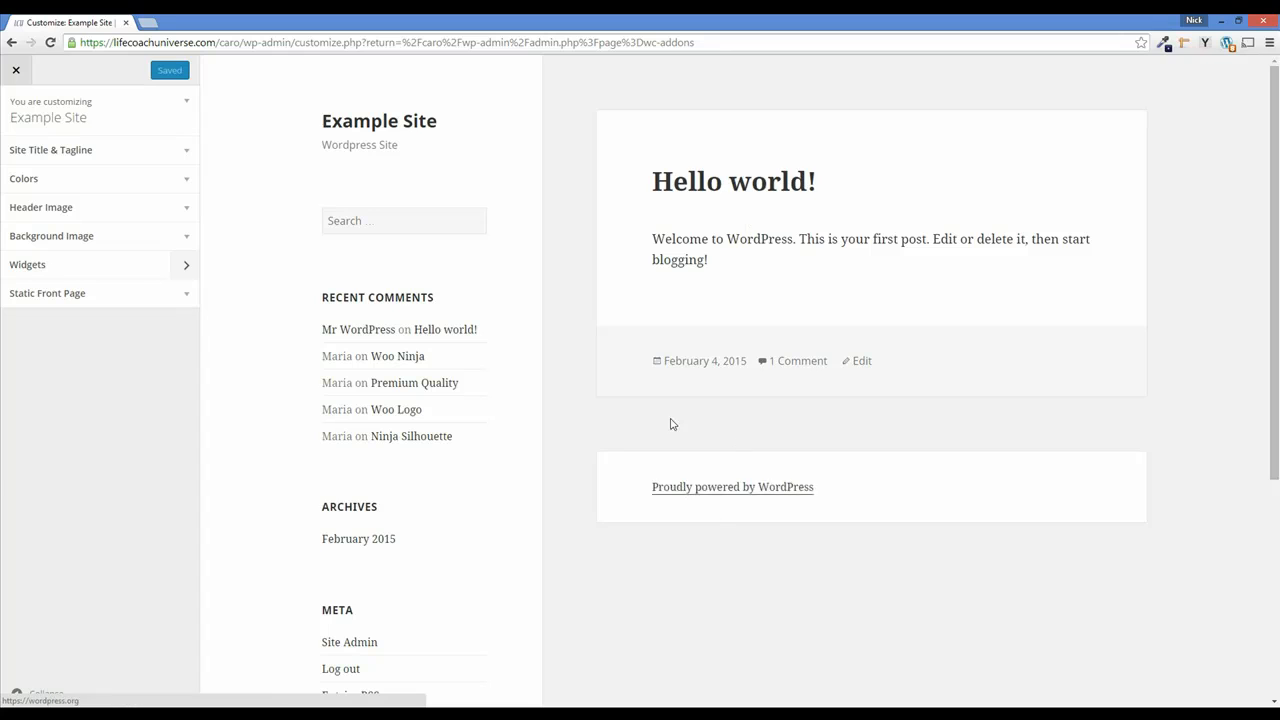
Show, hide and reshow the Customizer's explanatory help text
{"action": "left_click", "coordinate": [188, 102]}
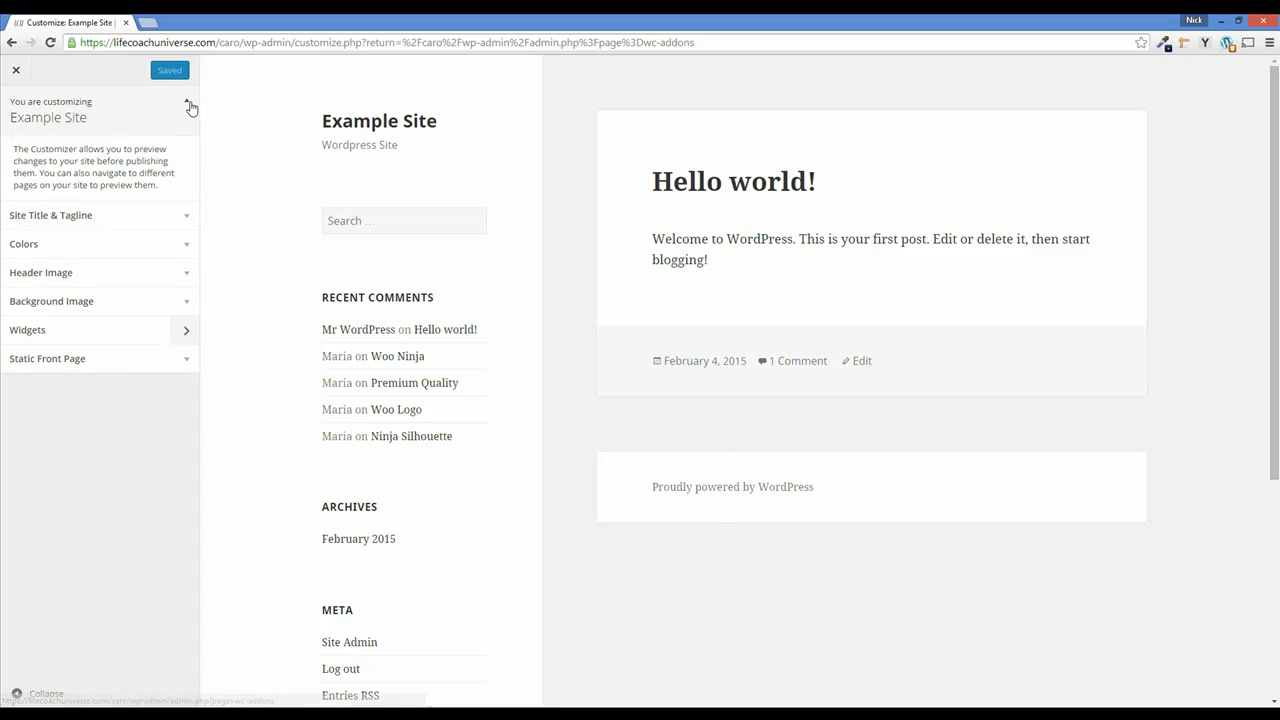
{"action": "left_click", "coordinate": [62, 121]}
{"action": "left_click", "coordinate": [68, 119]}
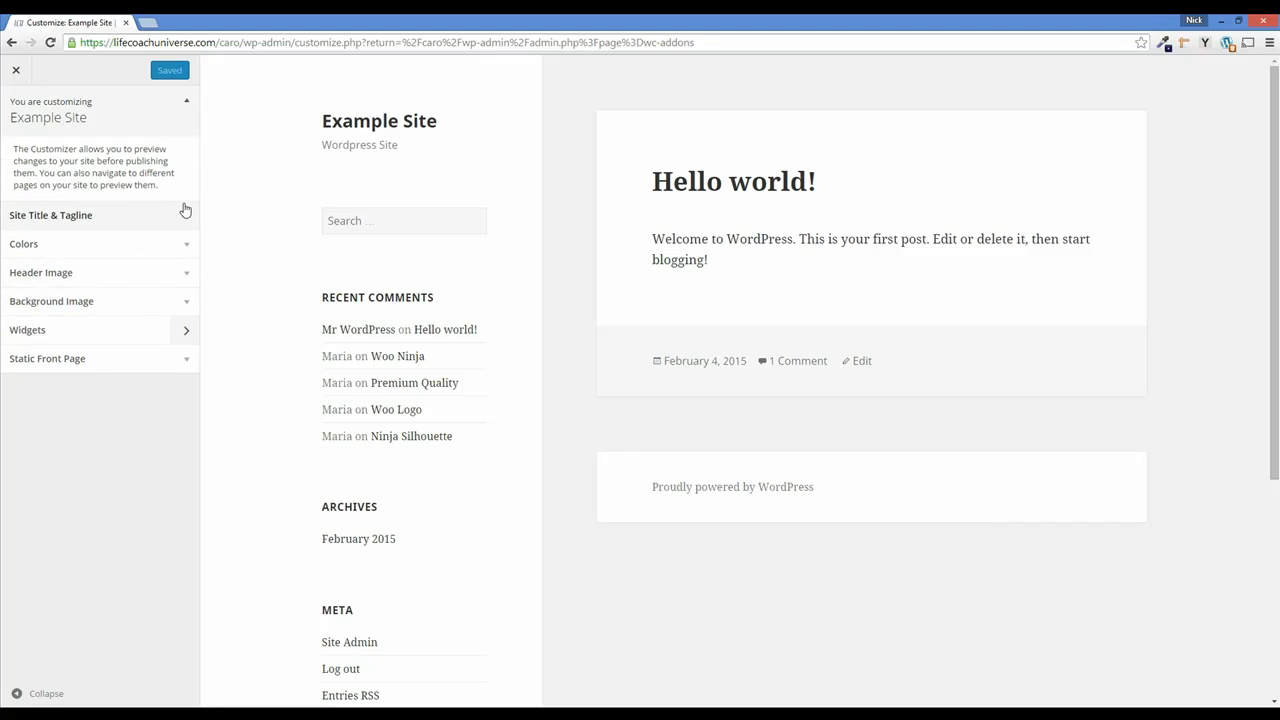
Change the site title to 'My Store' and the tagline to 'A store full of unique gifts'
{"action": "left_click", "coordinate": [185, 217]}
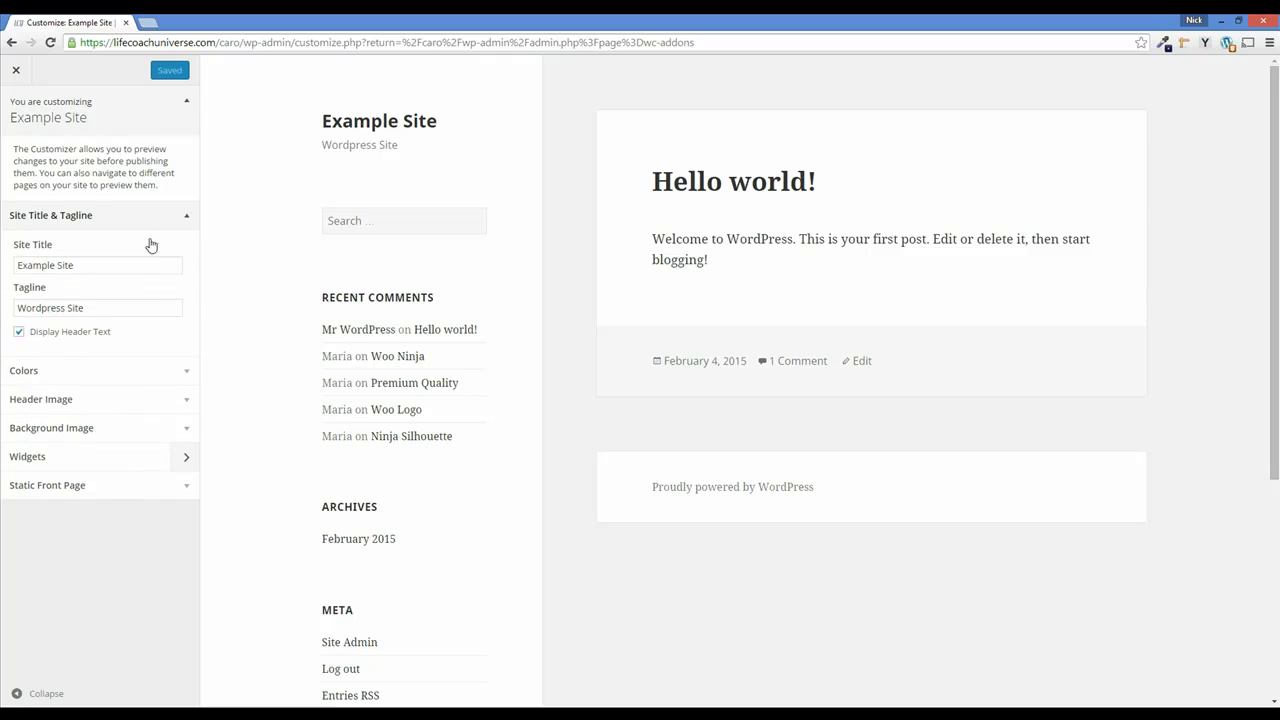
{"action": "left_click", "coordinate": [75, 266]}
{"action": "left_click_drag", "start_coordinate": [75, 266], "coordinate": [3, 256]}
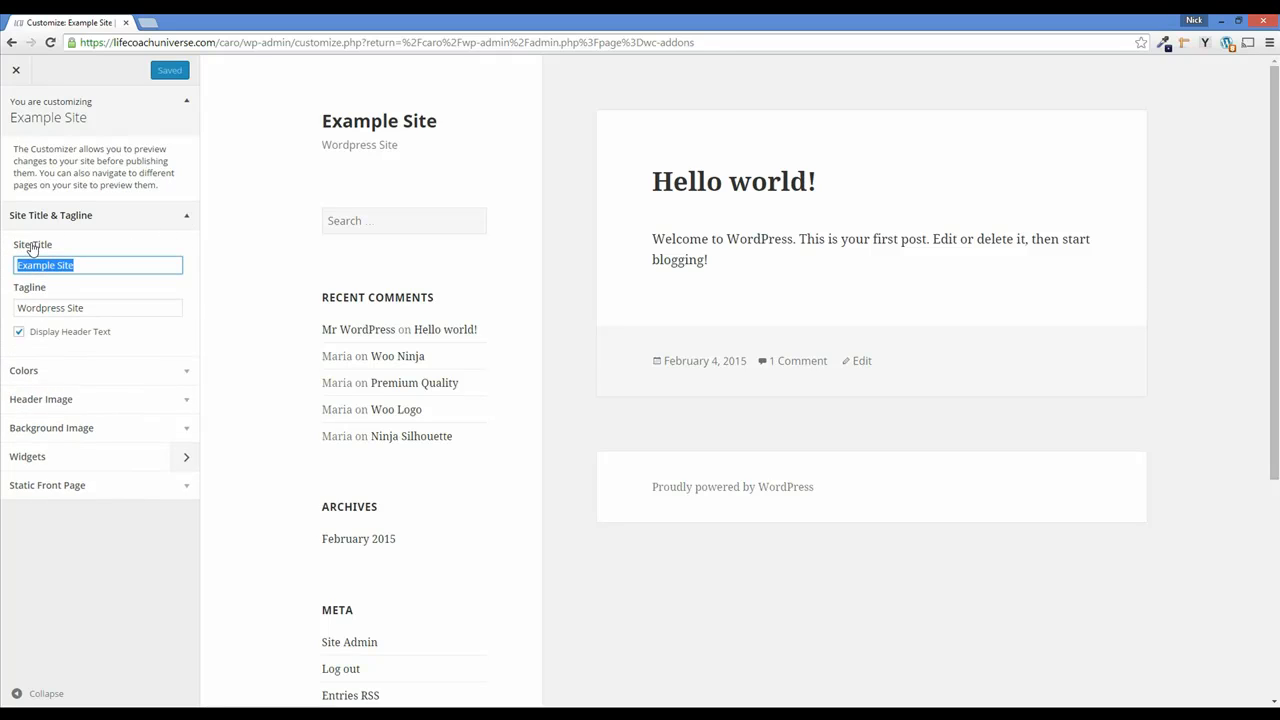
{"action": "type", "text": "My Store"}
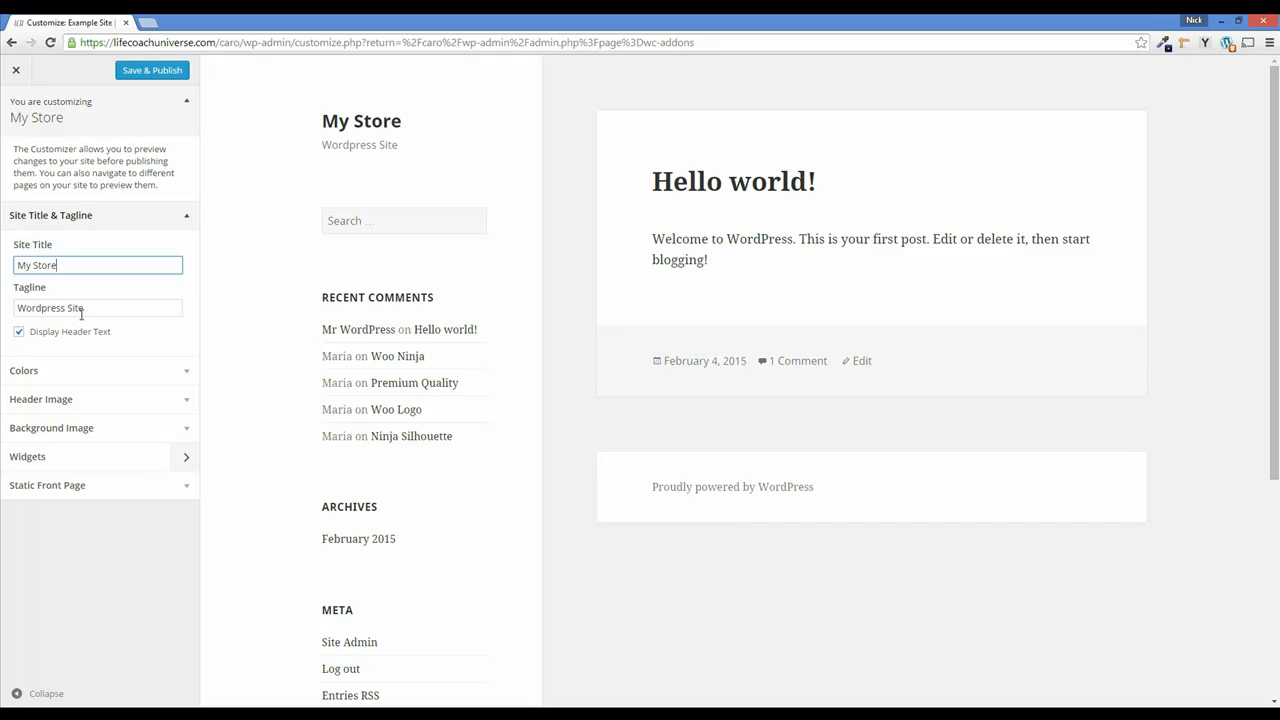
{"action": "left_click_drag", "start_coordinate": [97, 309], "coordinate": [3, 307]}
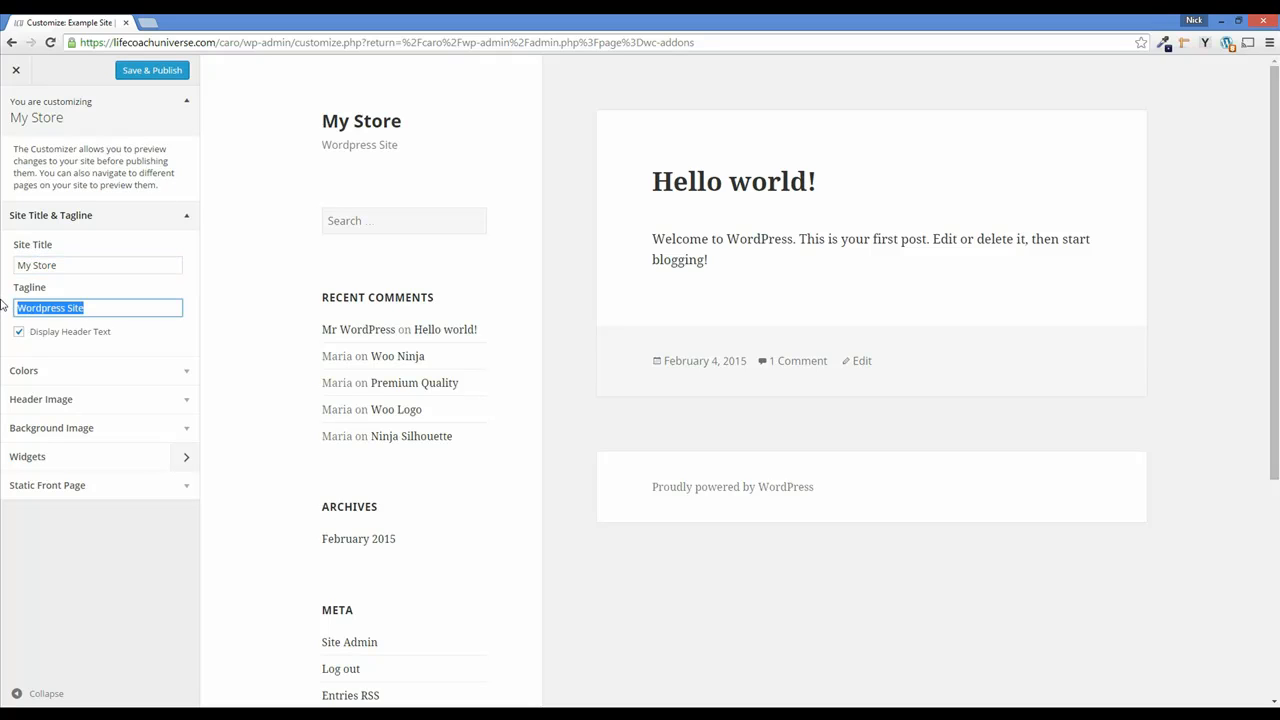
{"action": "type", "text": "A store fu"}
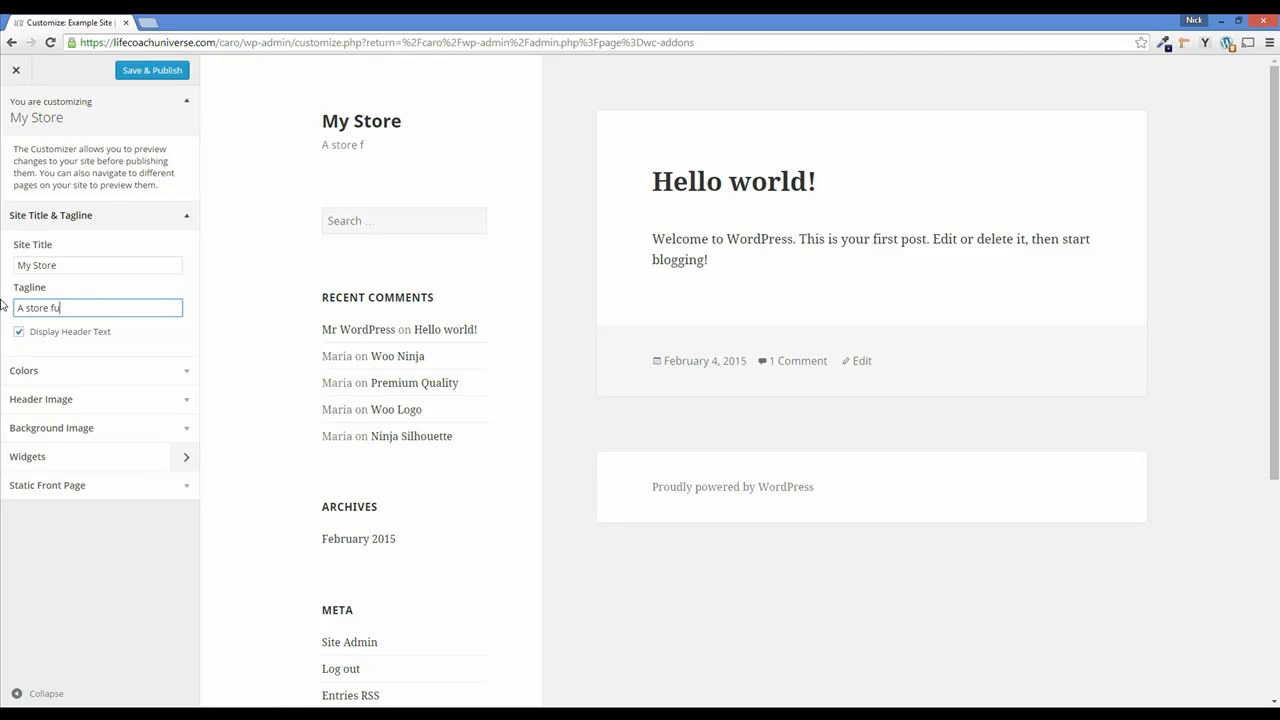
{"action": "type", "text": "ll of unique gifts"}
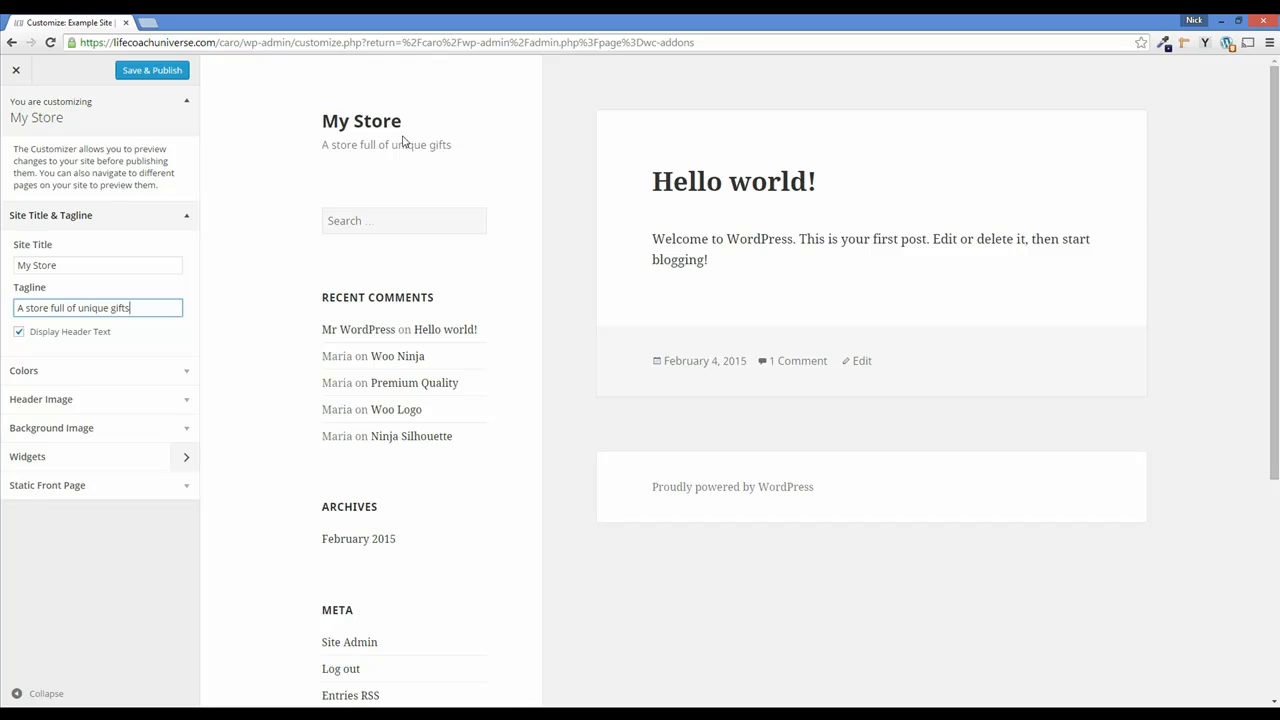
{"action": "left_click", "coordinate": [20, 334]}
{"action": "left_click", "coordinate": [18, 334]}
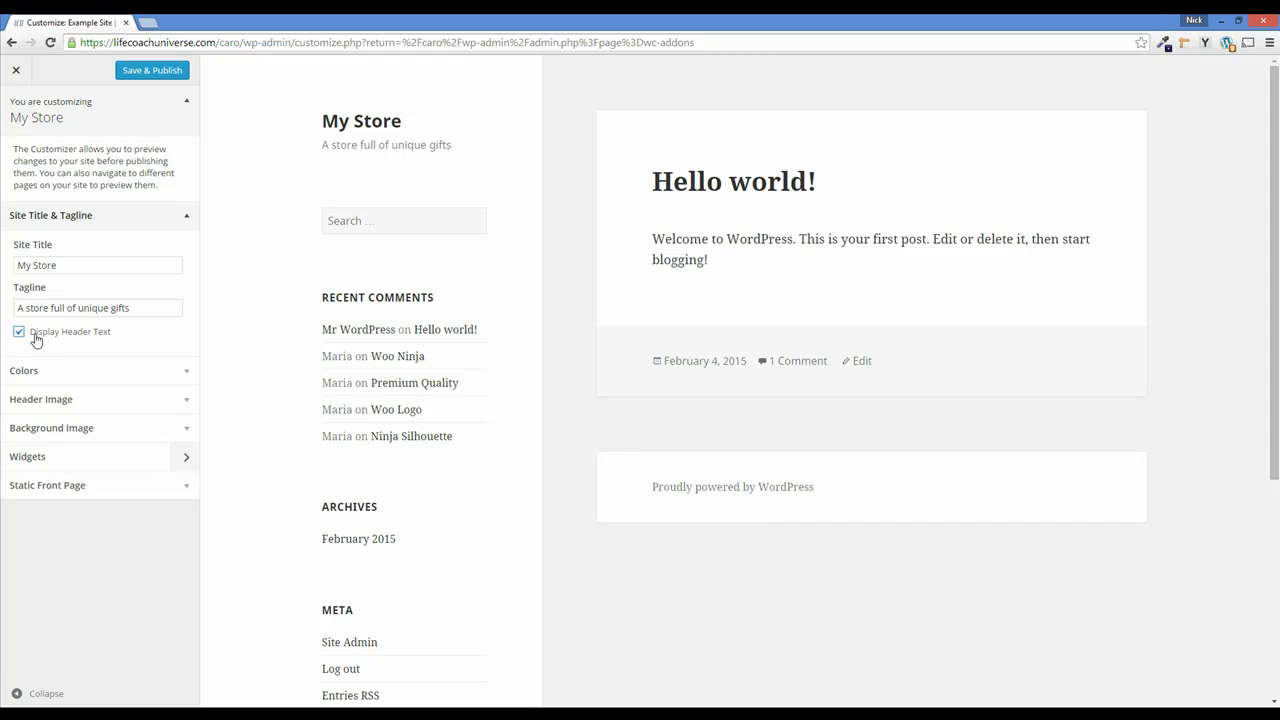
Set the page background colour to white #ffffff
{"action": "left_click", "coordinate": [184, 376]}
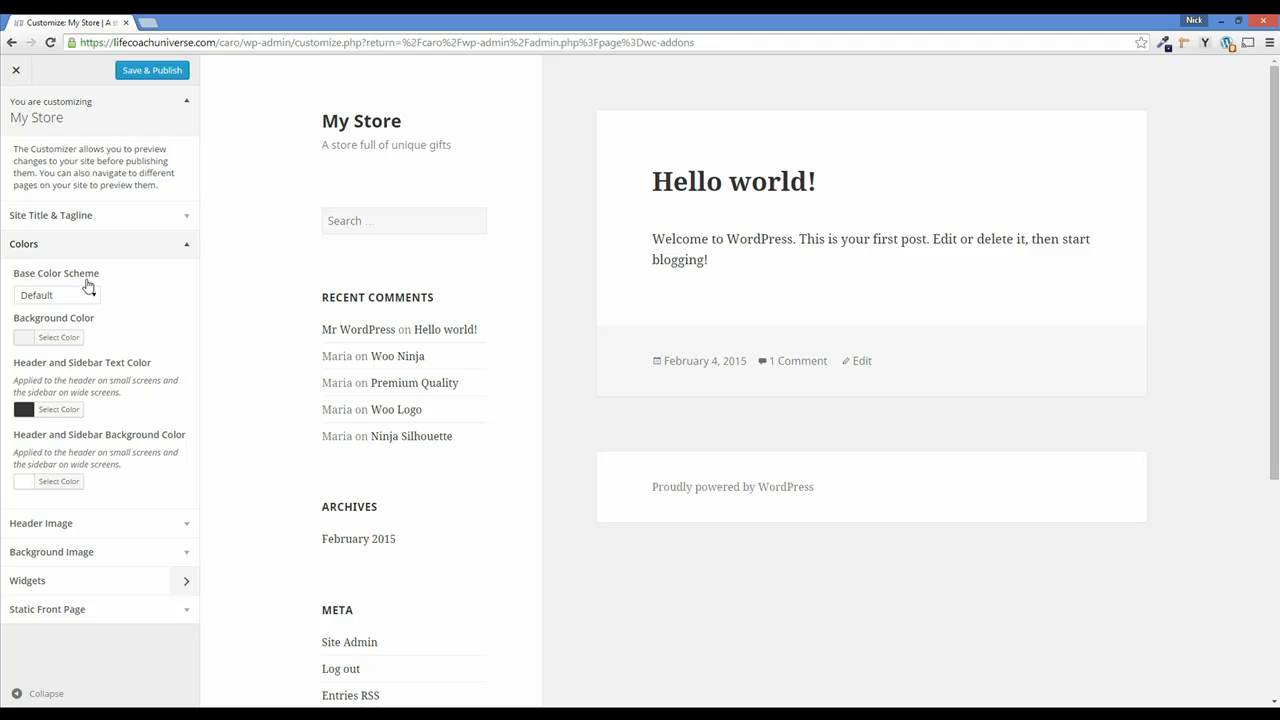
{"action": "left_click", "coordinate": [42, 339]}
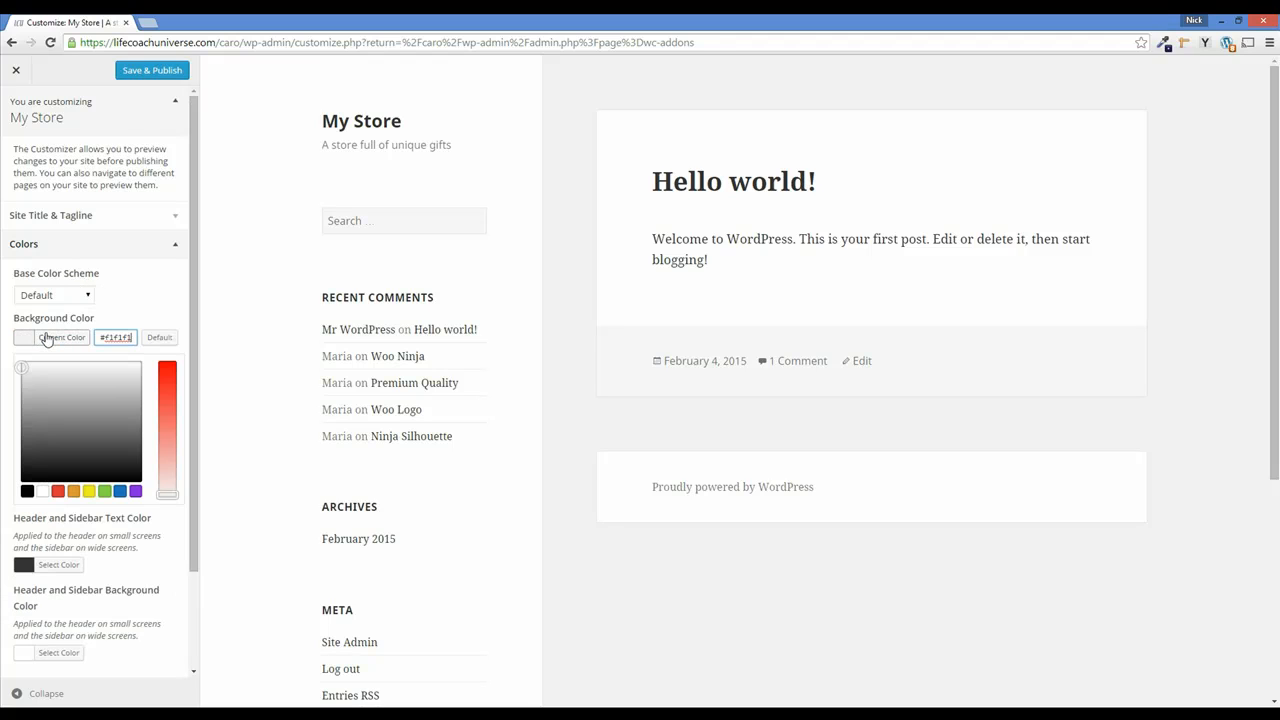
{"action": "left_click", "coordinate": [21, 366]}
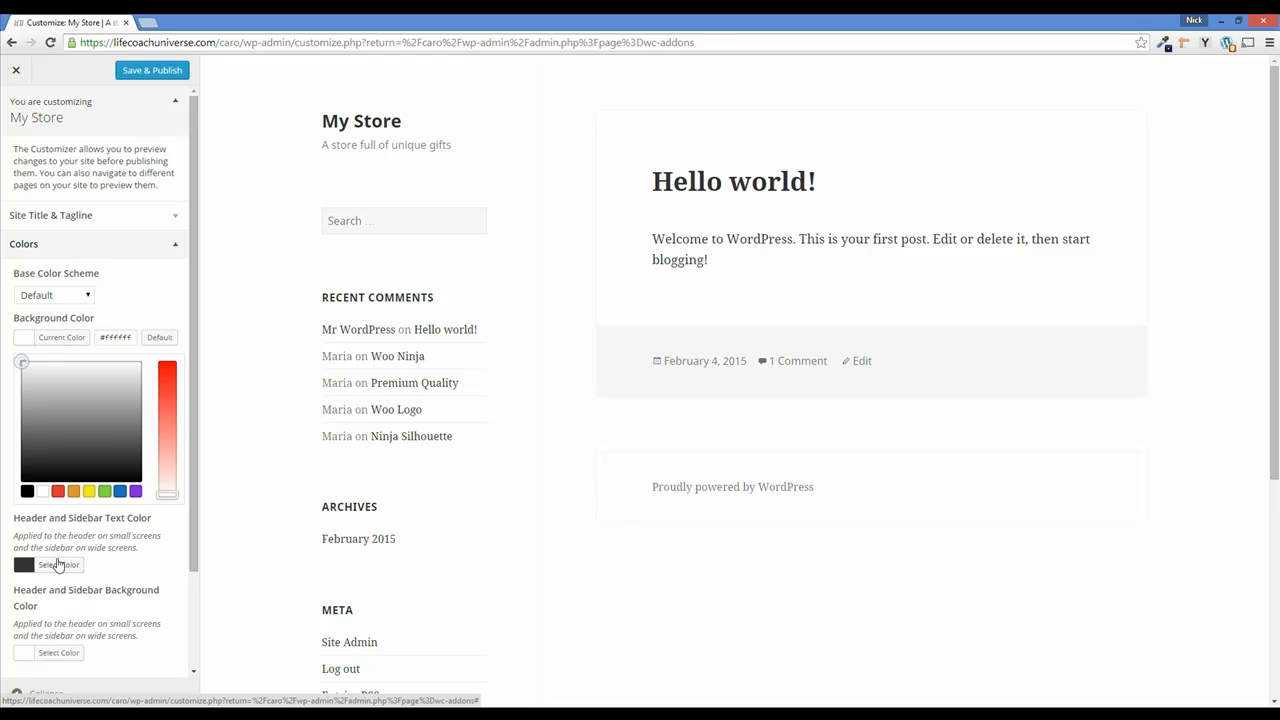
Give the header and sidebar a #1e73be blue background with #000000 black text
{"action": "left_click", "coordinate": [24, 566]}
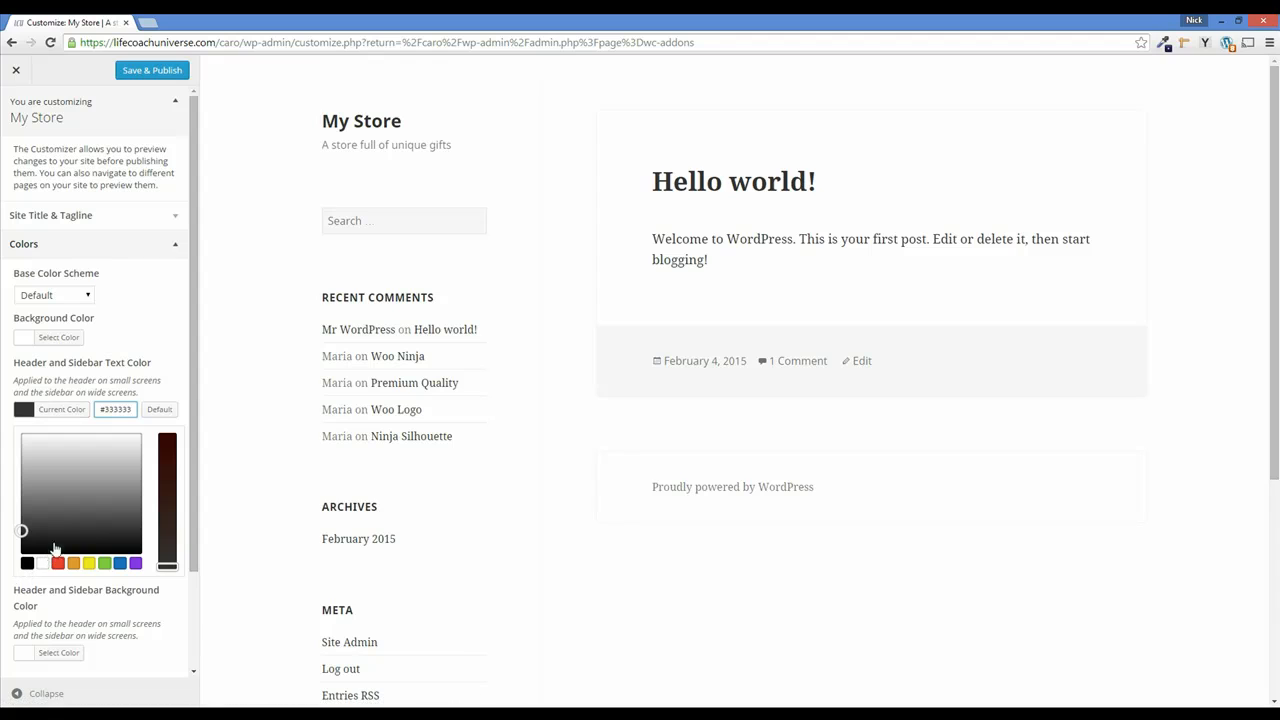
{"action": "left_click", "coordinate": [120, 566]}
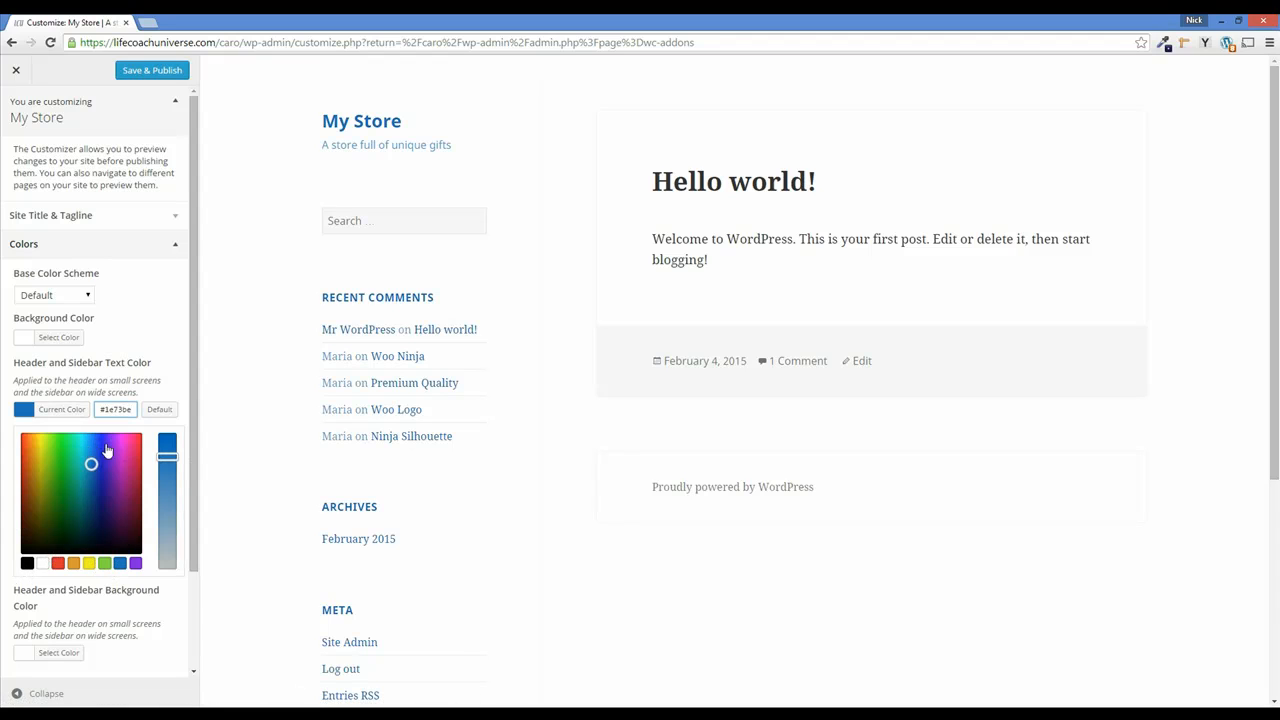
{"action": "left_click", "coordinate": [167, 445]}
{"action": "scroll", "coordinate": [114, 600], "scroll_direction": "down", "scroll_amount": 3}
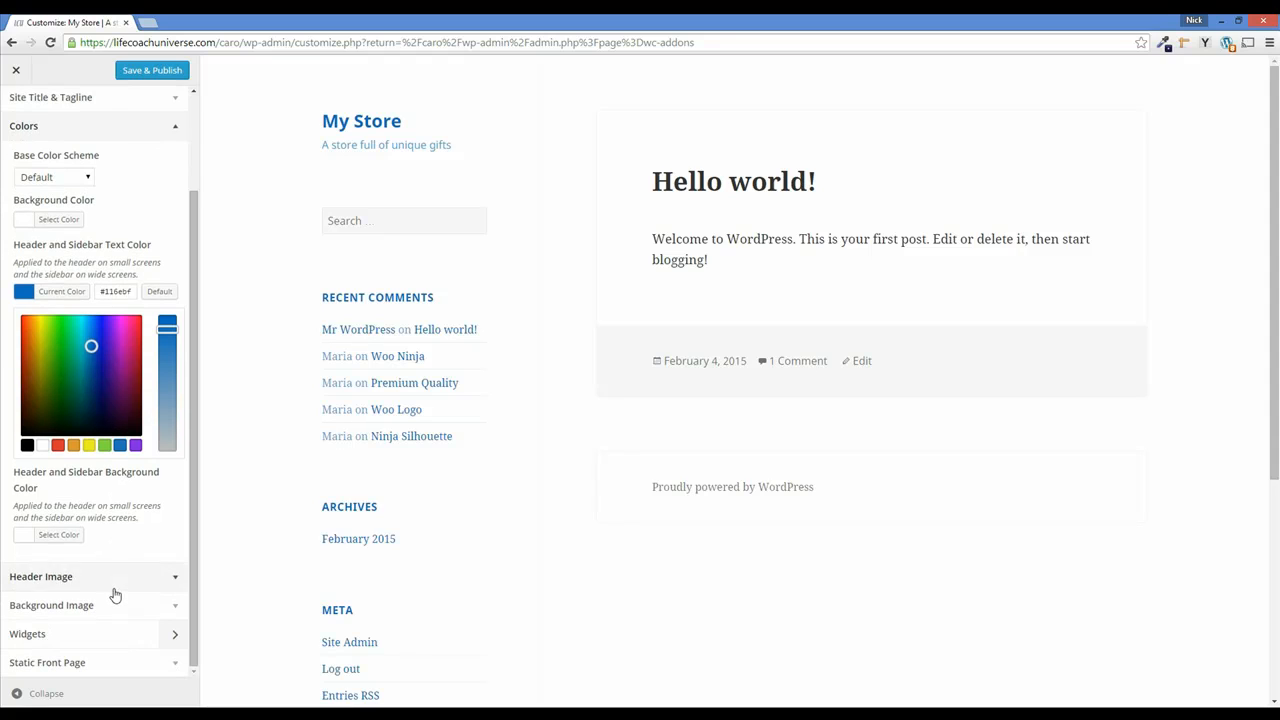
{"action": "left_click", "coordinate": [30, 541]}
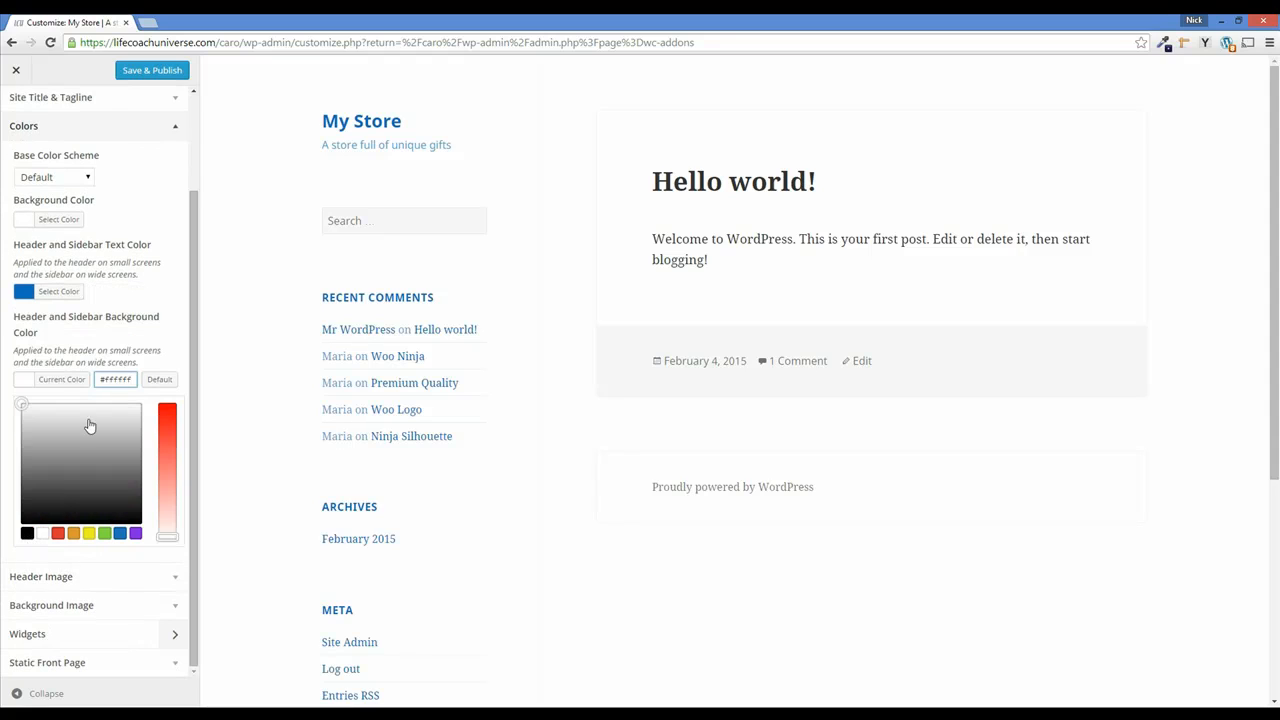
{"action": "left_click", "coordinate": [119, 530]}
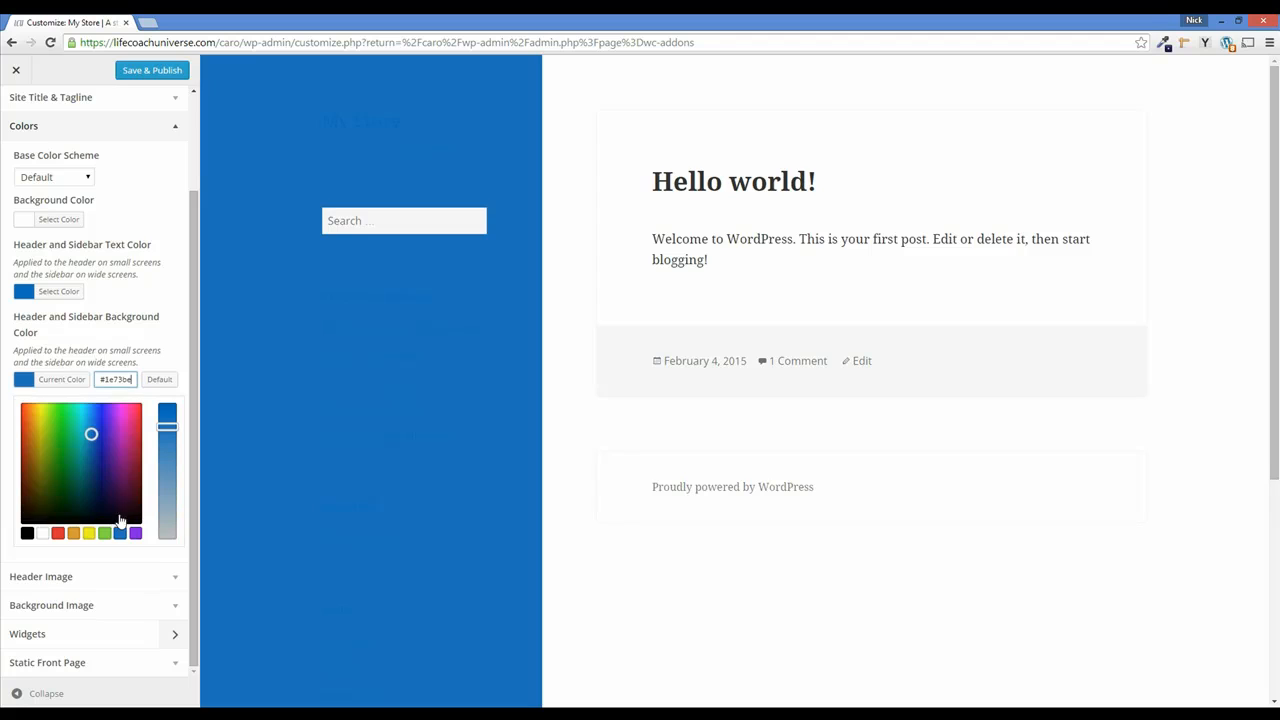
{"action": "left_click", "coordinate": [156, 301]}
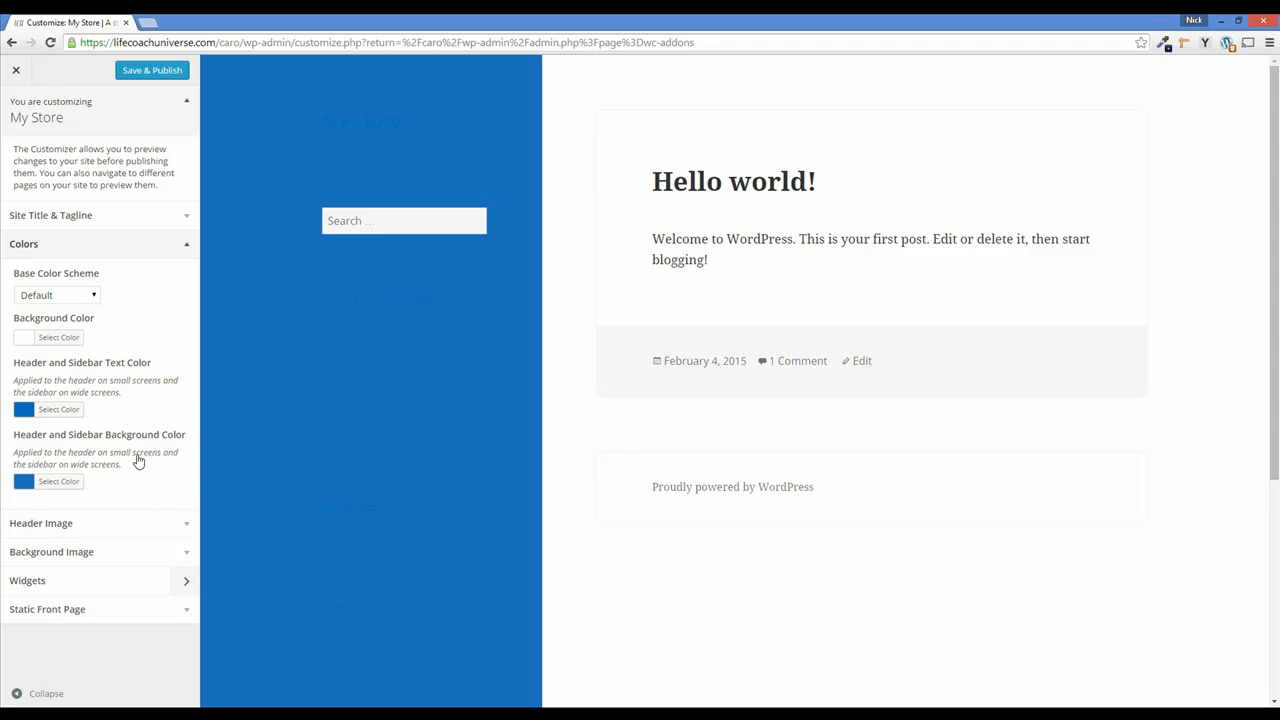
{"action": "left_click", "coordinate": [21, 410]}
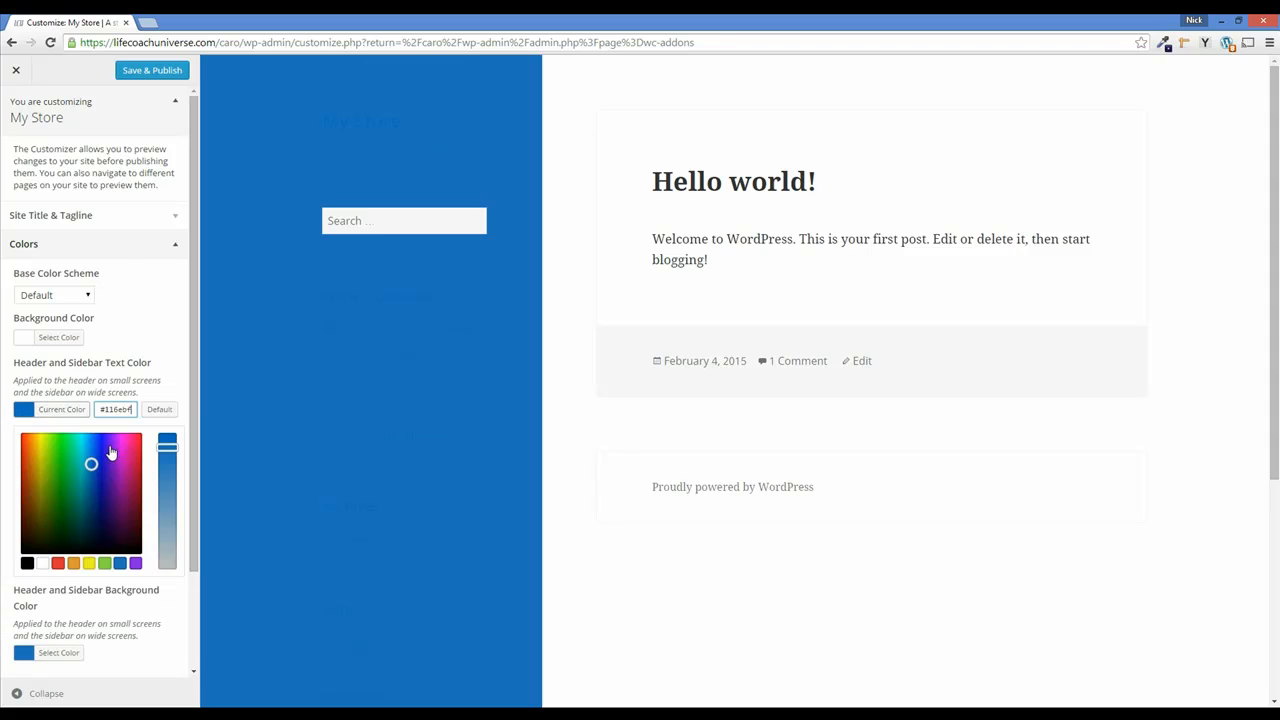
{"action": "left_click", "coordinate": [26, 562]}
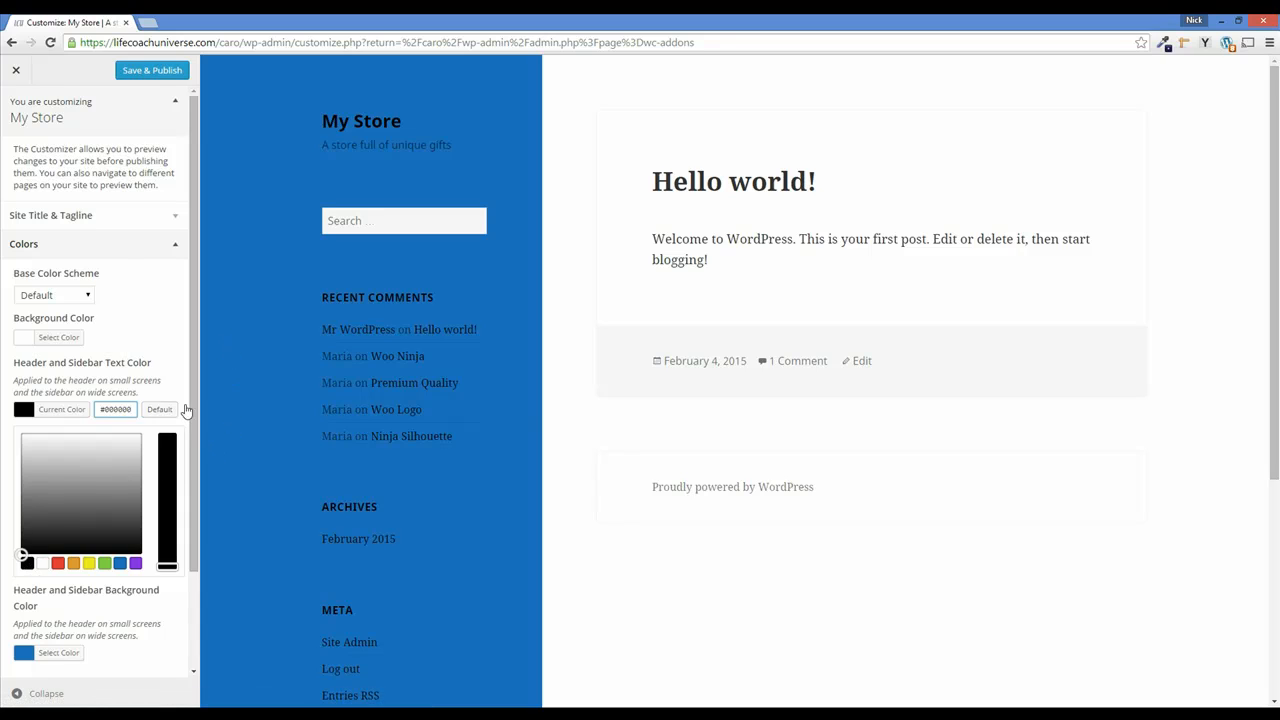
{"action": "left_click_drag", "start_coordinate": [194, 408], "coordinate": [220, 566]}
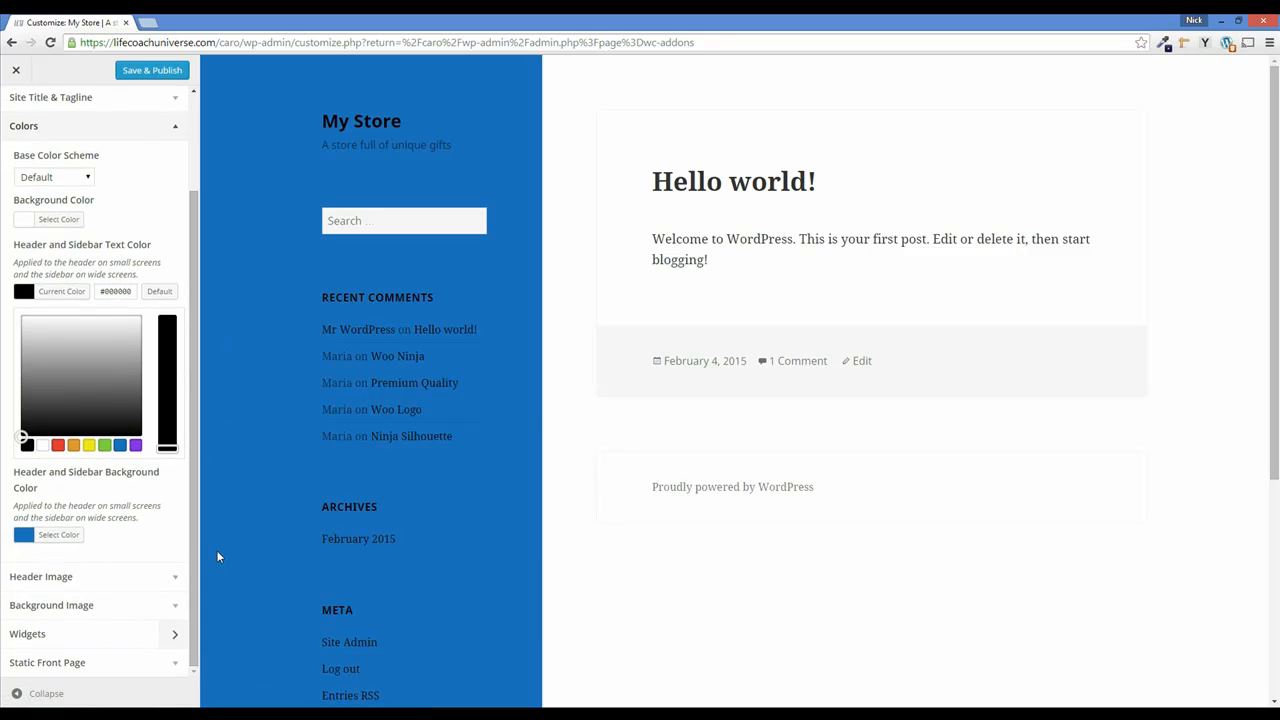
Choose the blue Woo poster from the Media Library as header image and crop it
{"action": "left_click", "coordinate": [176, 582]}
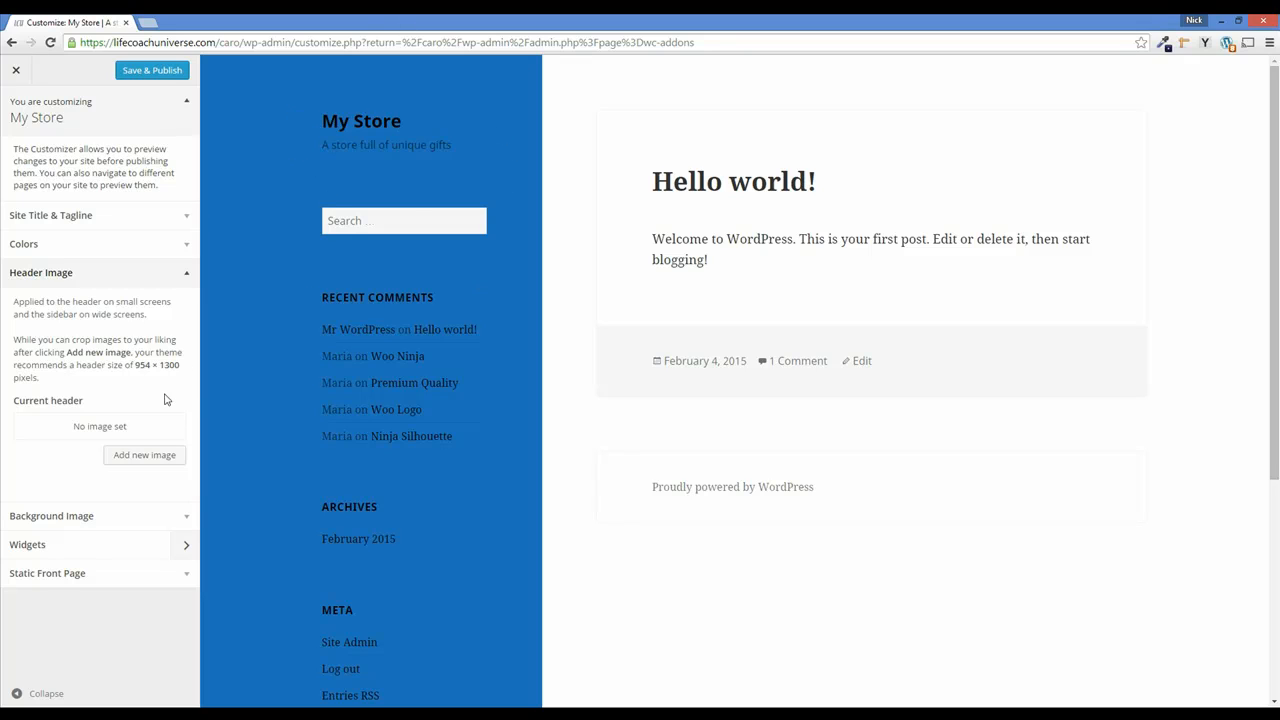
{"action": "left_click", "coordinate": [141, 458]}
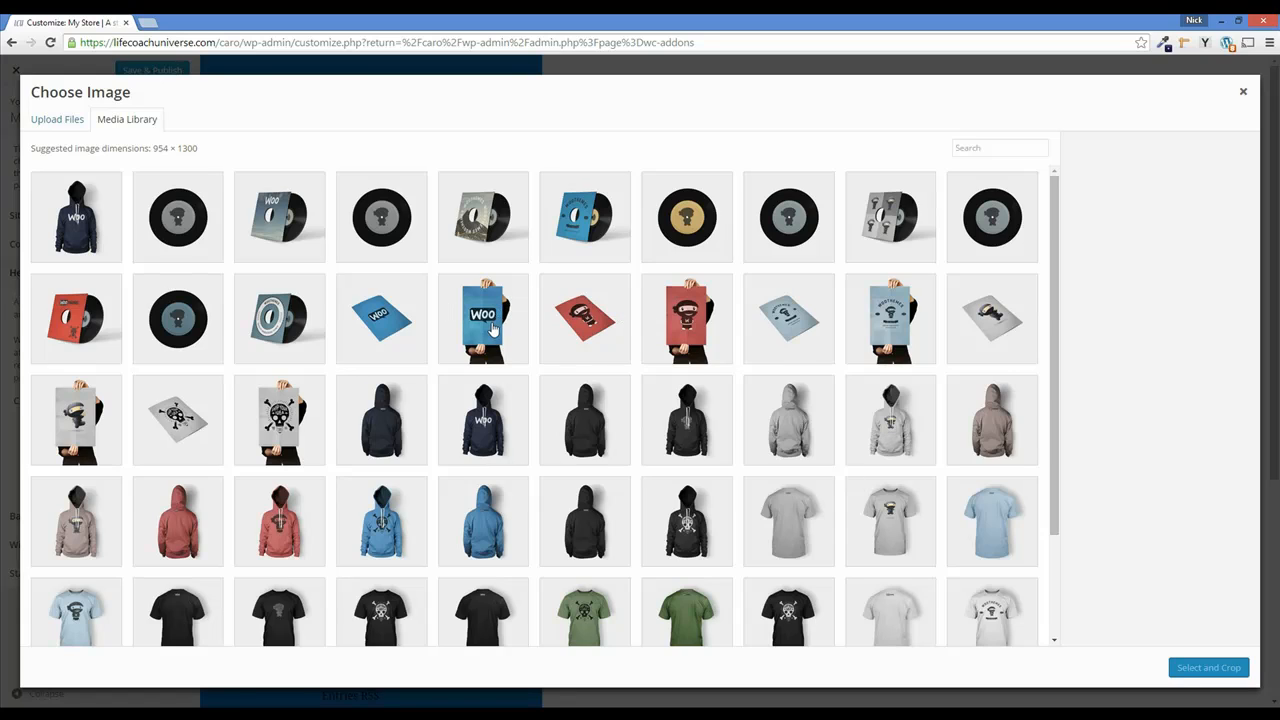
{"action": "left_click", "coordinate": [58, 121]}
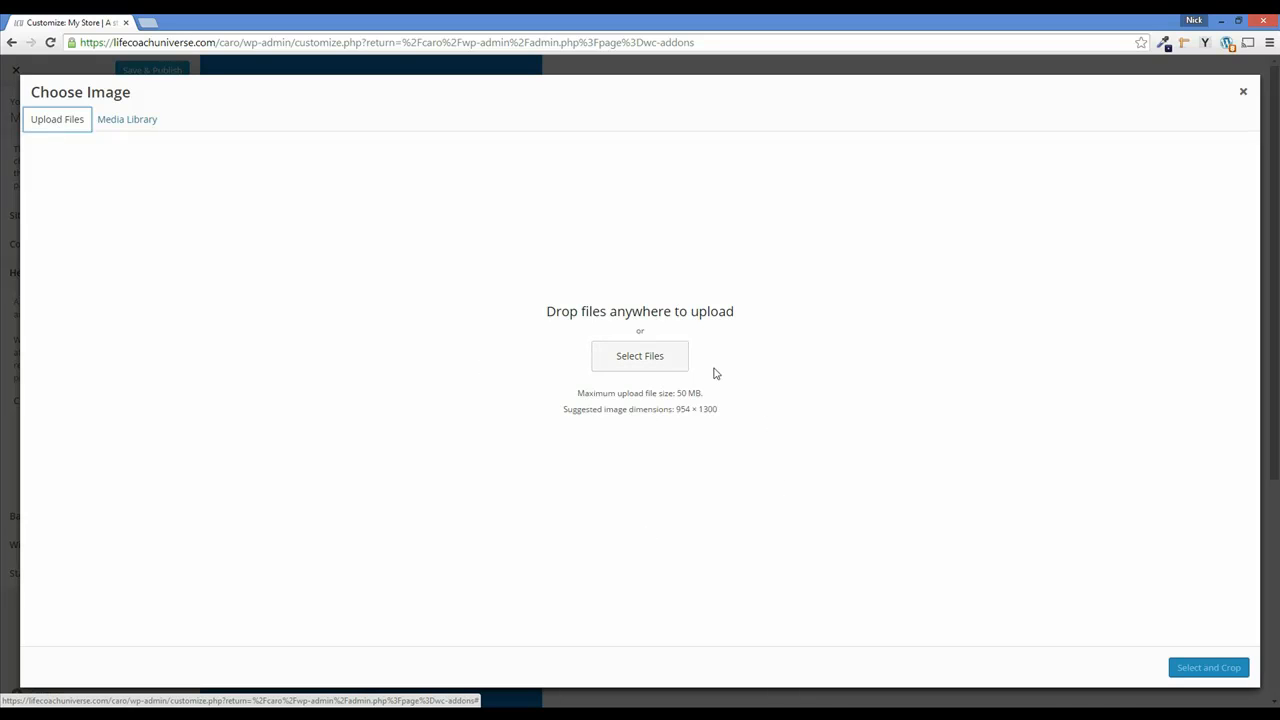
{"action": "left_click", "coordinate": [124, 121]}
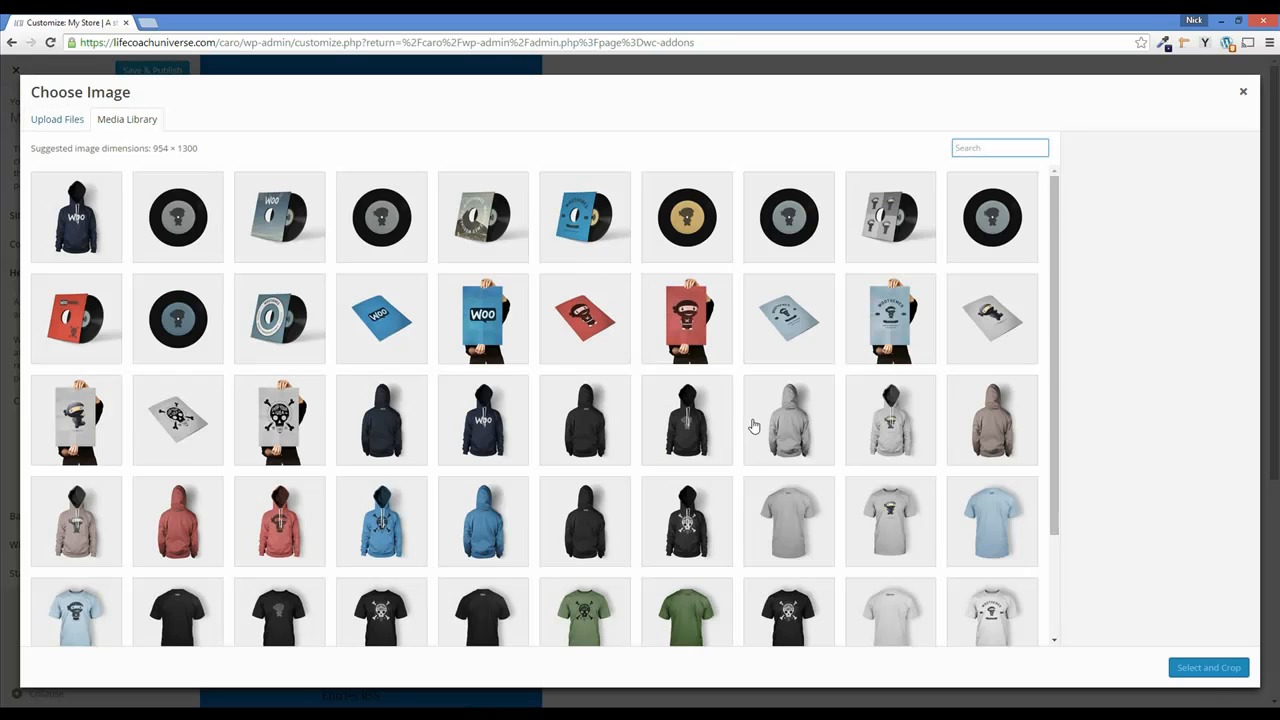
{"action": "left_click", "coordinate": [479, 311]}
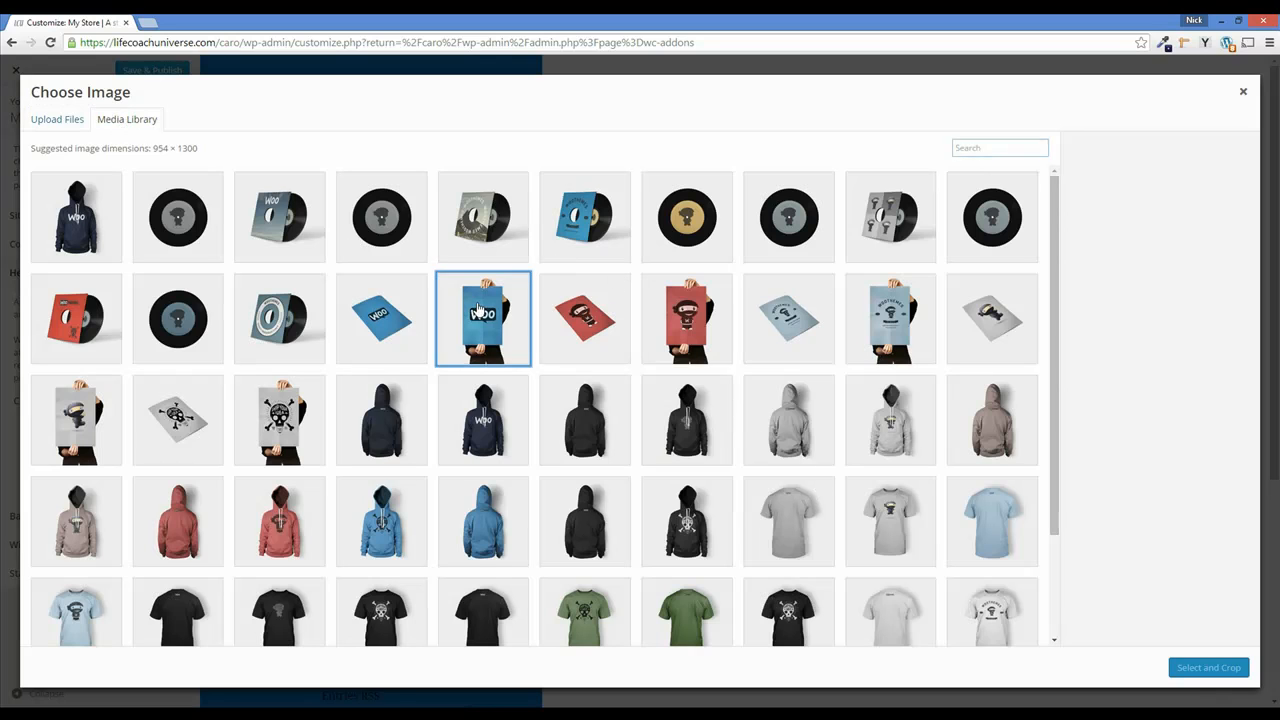
{"action": "left_click", "coordinate": [1220, 670]}
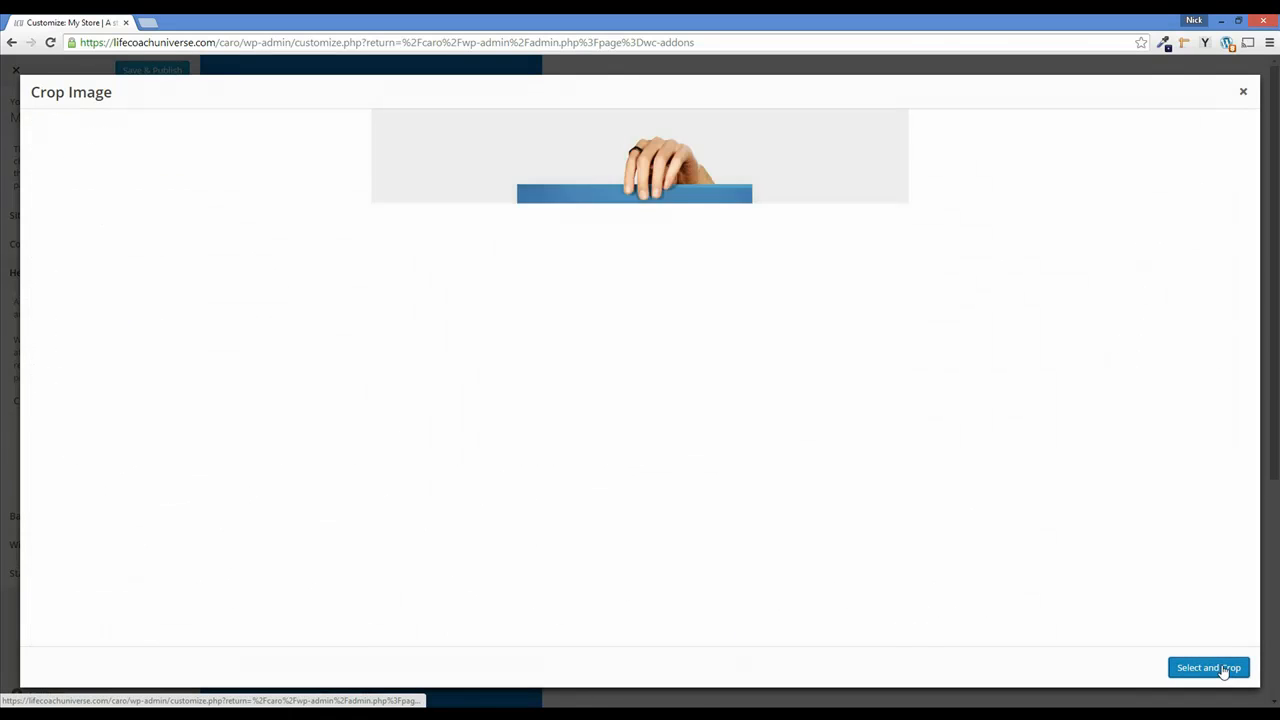
{"action": "left_click", "coordinate": [1203, 674]}
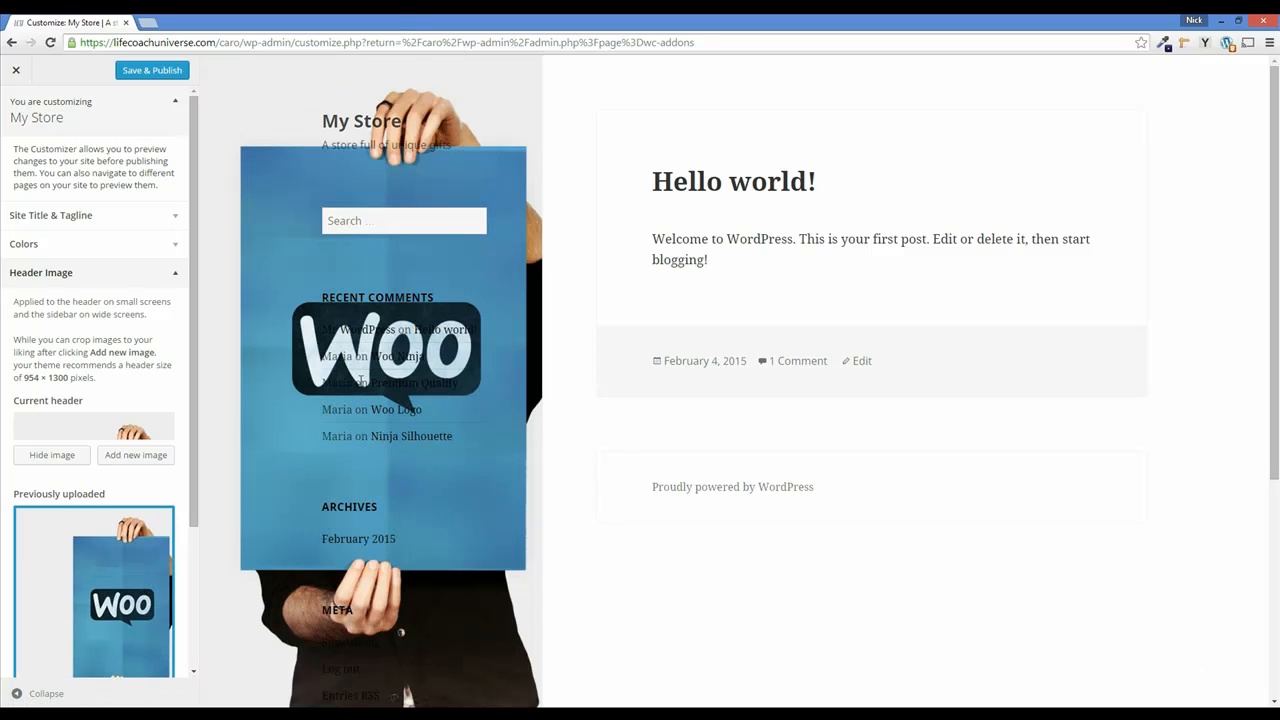
Look at the Background Image settings, then bring up the sidebar Widget Area
{"action": "scroll", "coordinate": [318, 343], "scroll_direction": "down", "scroll_amount": 3}
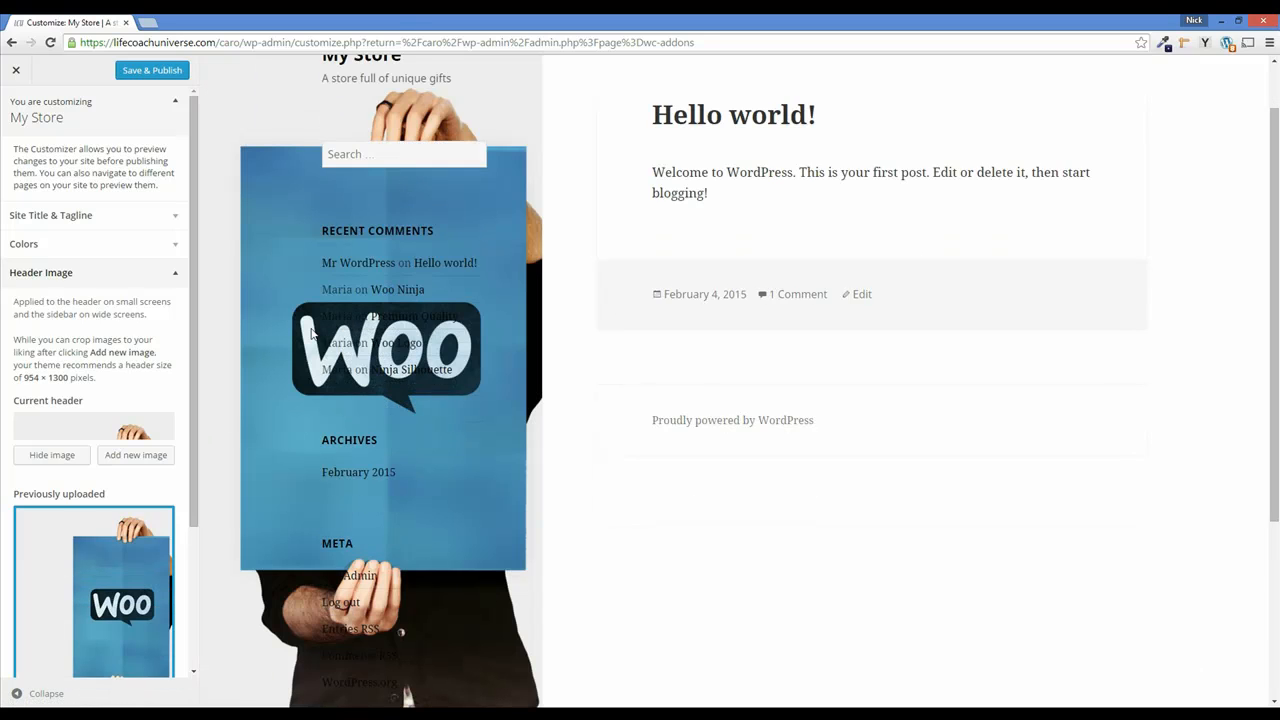
{"action": "scroll", "coordinate": [183, 460], "scroll_direction": "down", "scroll_amount": 3}
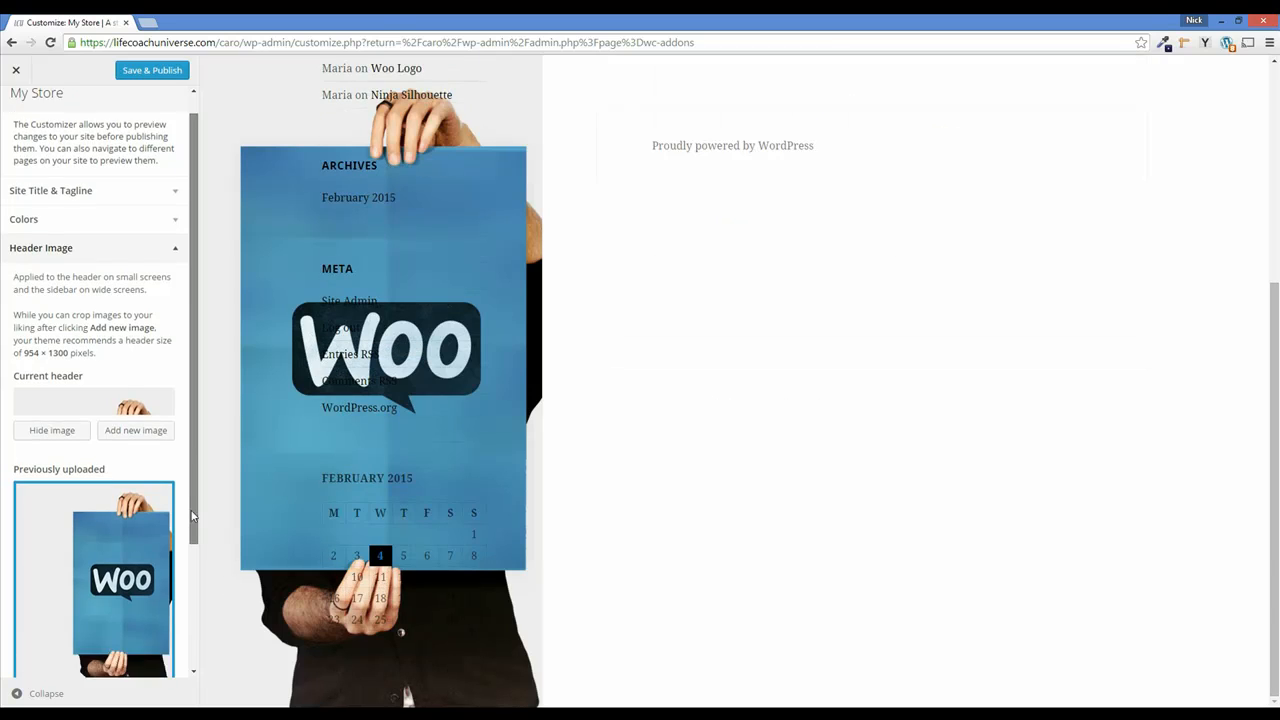
{"action": "left_click", "coordinate": [177, 608]}
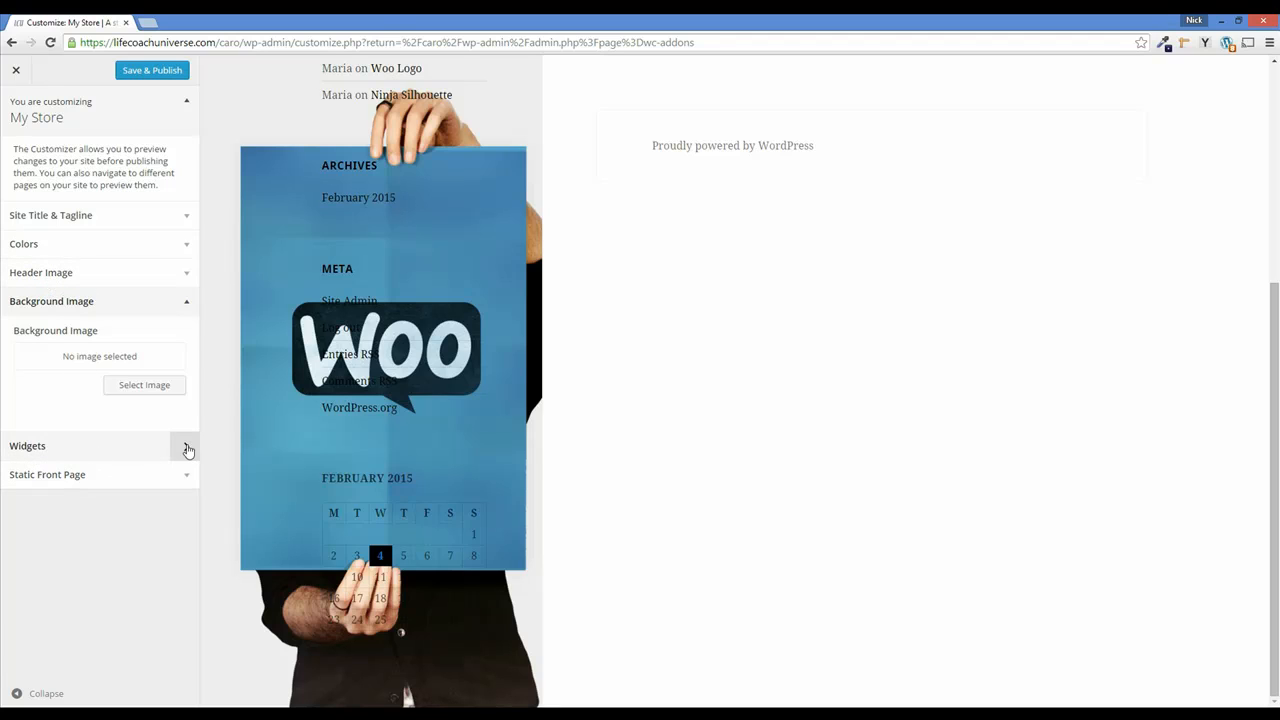
{"action": "left_click", "coordinate": [188, 450]}
Expand the sidebar widget area and delete the Archives and Meta widgets
{"action": "left_click", "coordinate": [188, 150]}
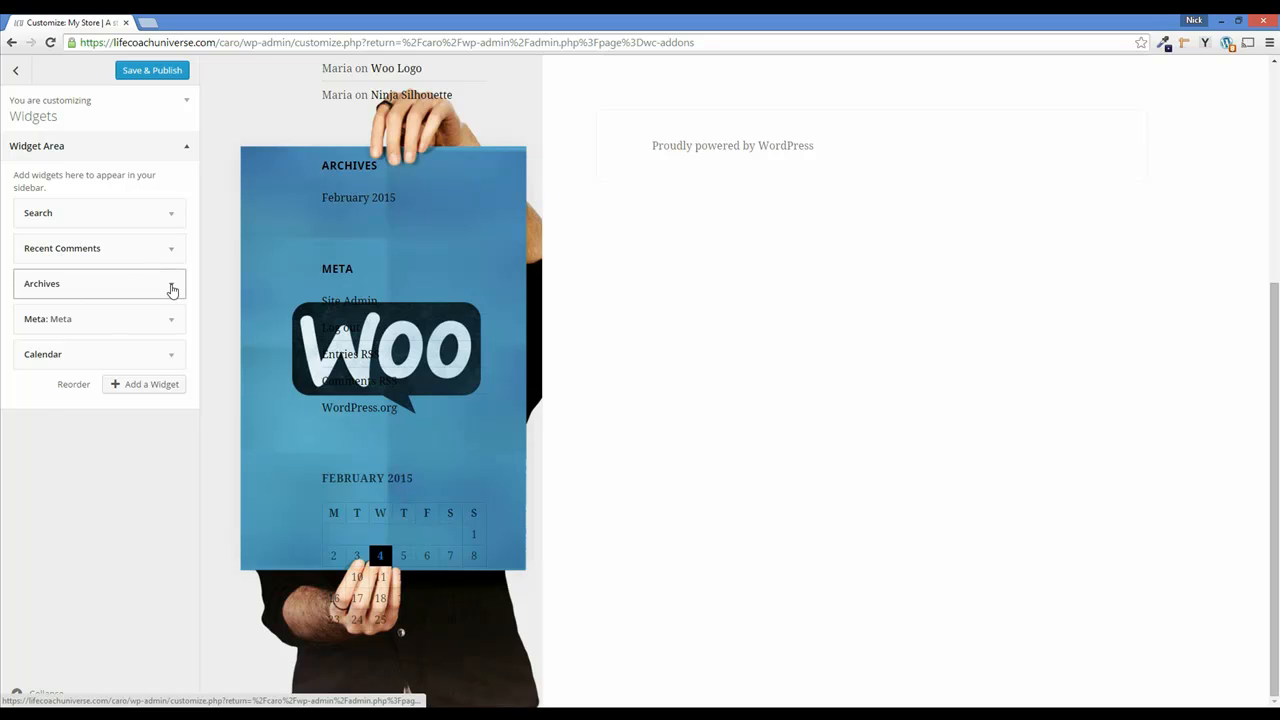
{"action": "left_click", "coordinate": [171, 288]}
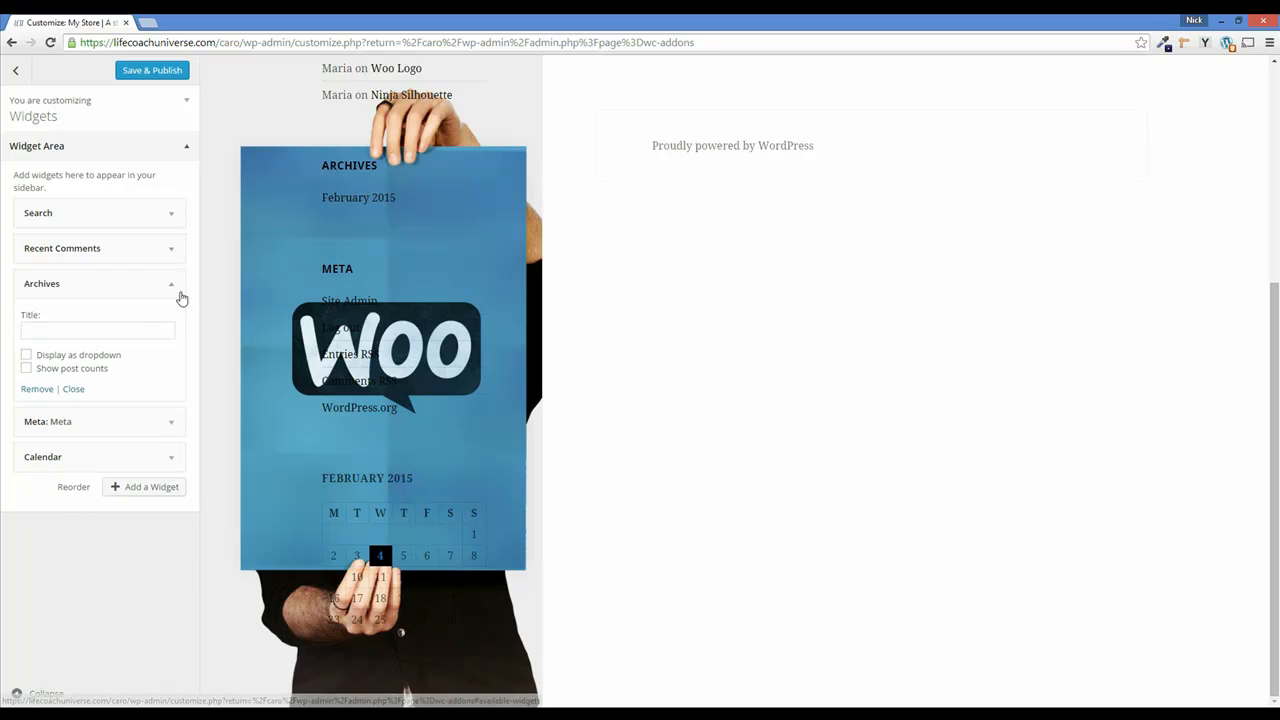
{"action": "left_click", "coordinate": [40, 390]}
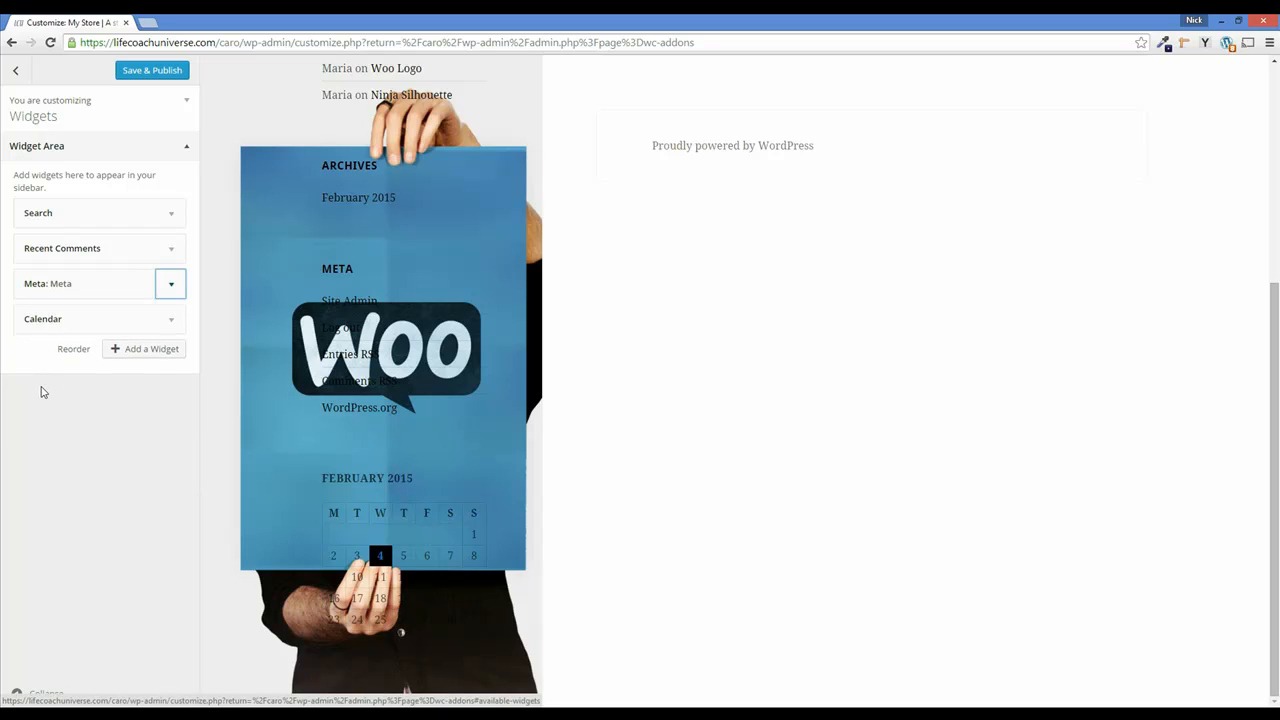
{"action": "left_click", "coordinate": [172, 289]}
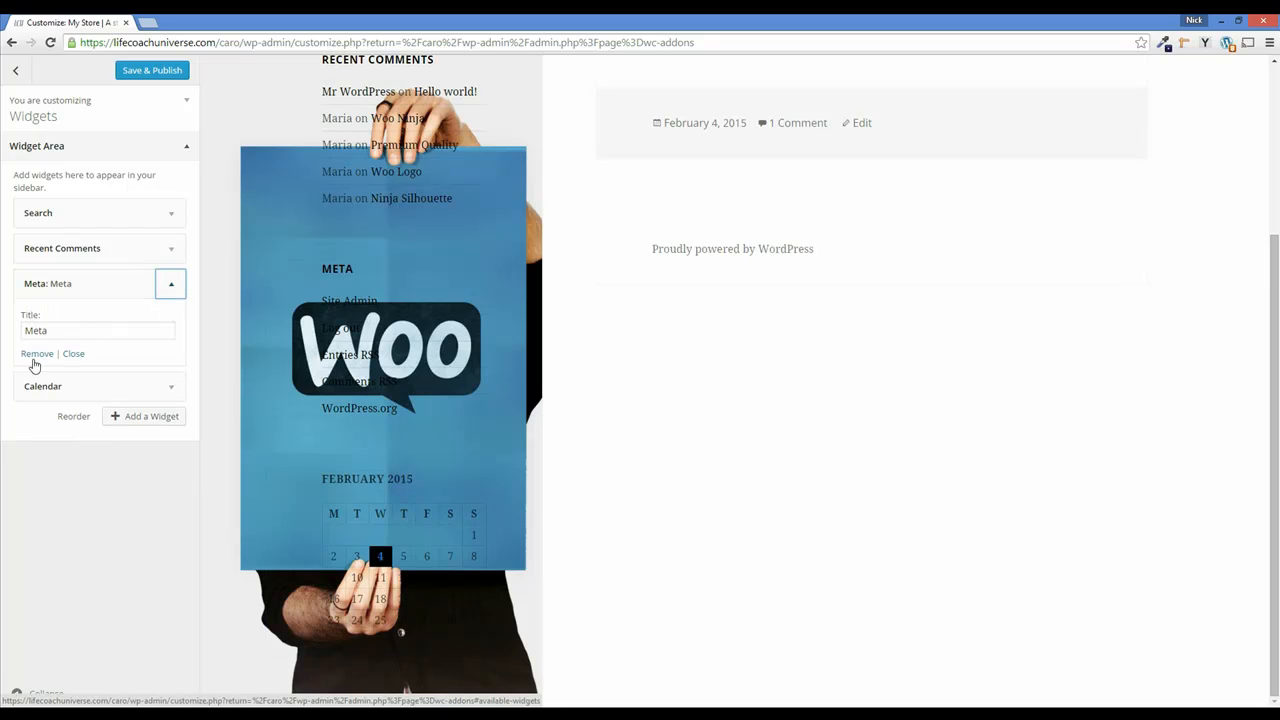
{"action": "left_click", "coordinate": [34, 355]}
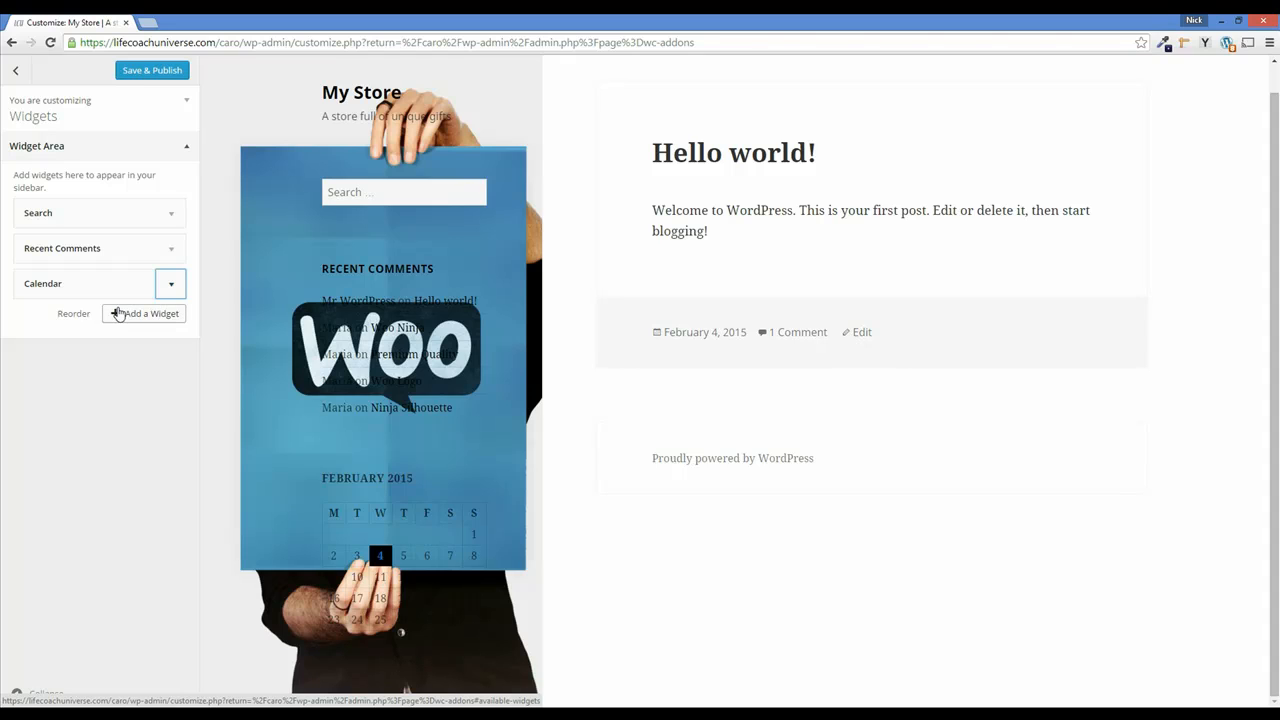
Add a WooCommerce Cart widget to the sidebar and move it just below Search
{"action": "left_click", "coordinate": [117, 314]}
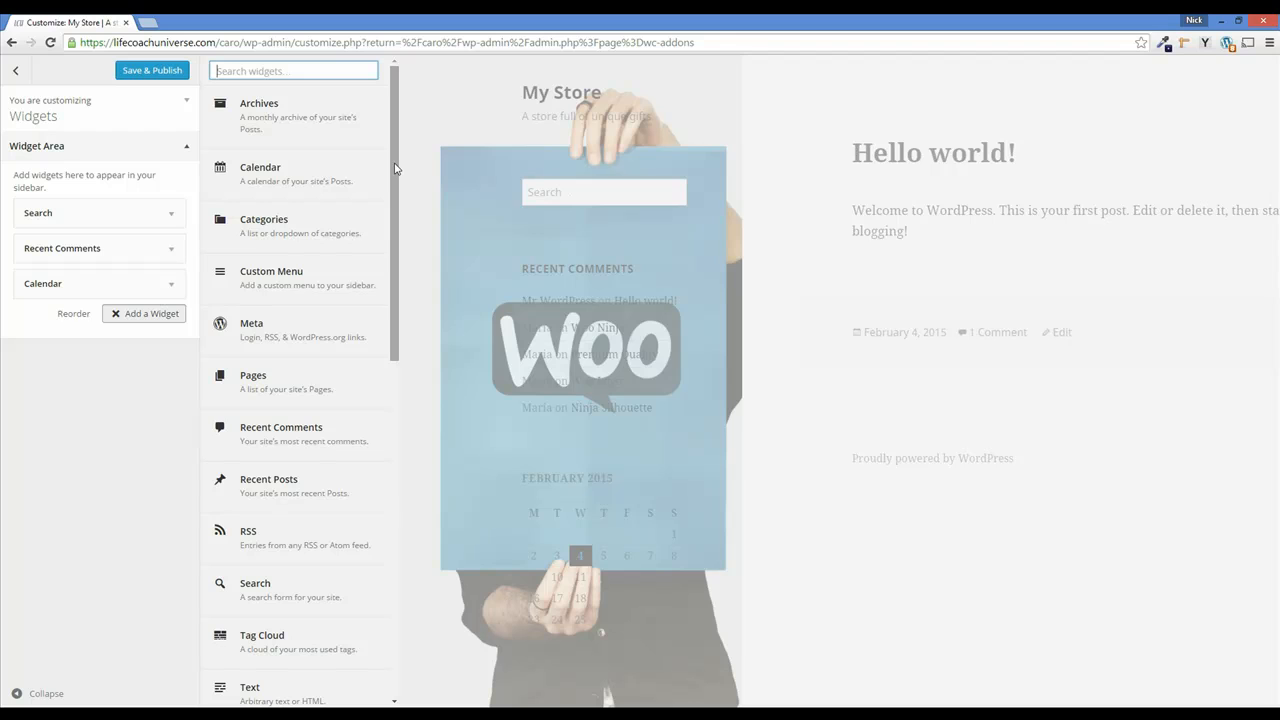
{"action": "left_click_drag", "start_coordinate": [395, 168], "coordinate": [446, 445]}
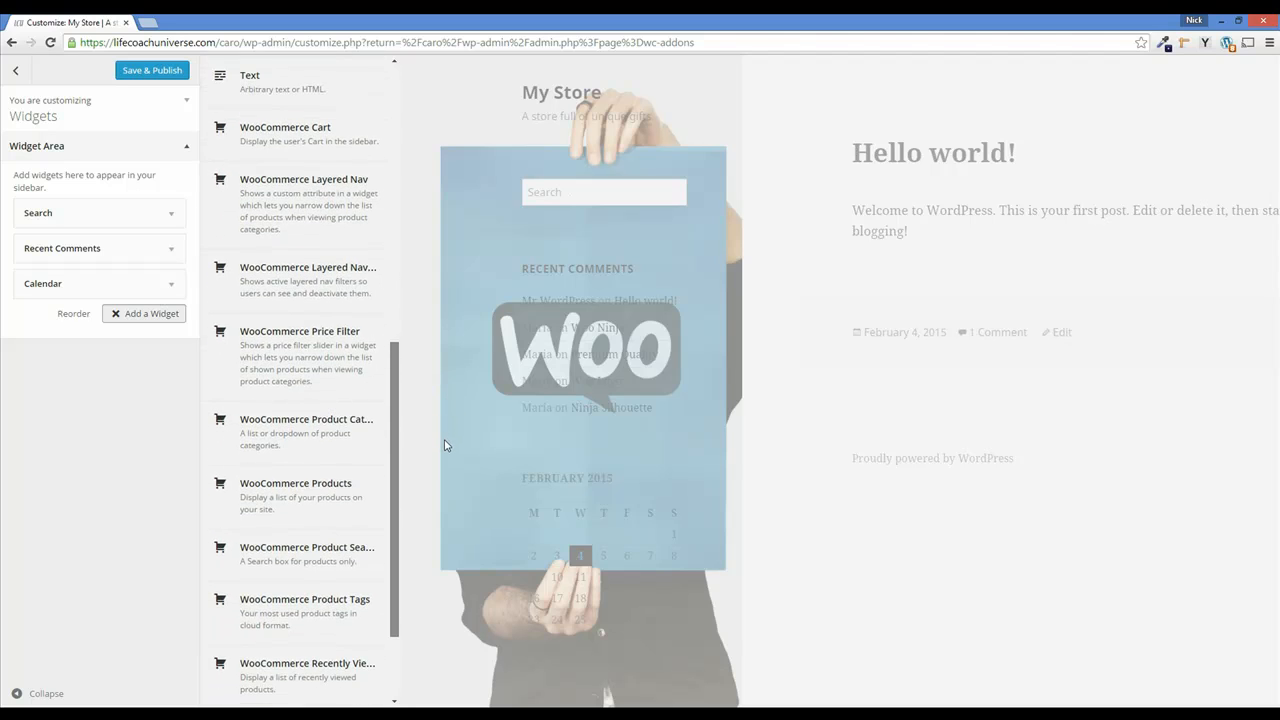
{"action": "left_click", "coordinate": [282, 131]}
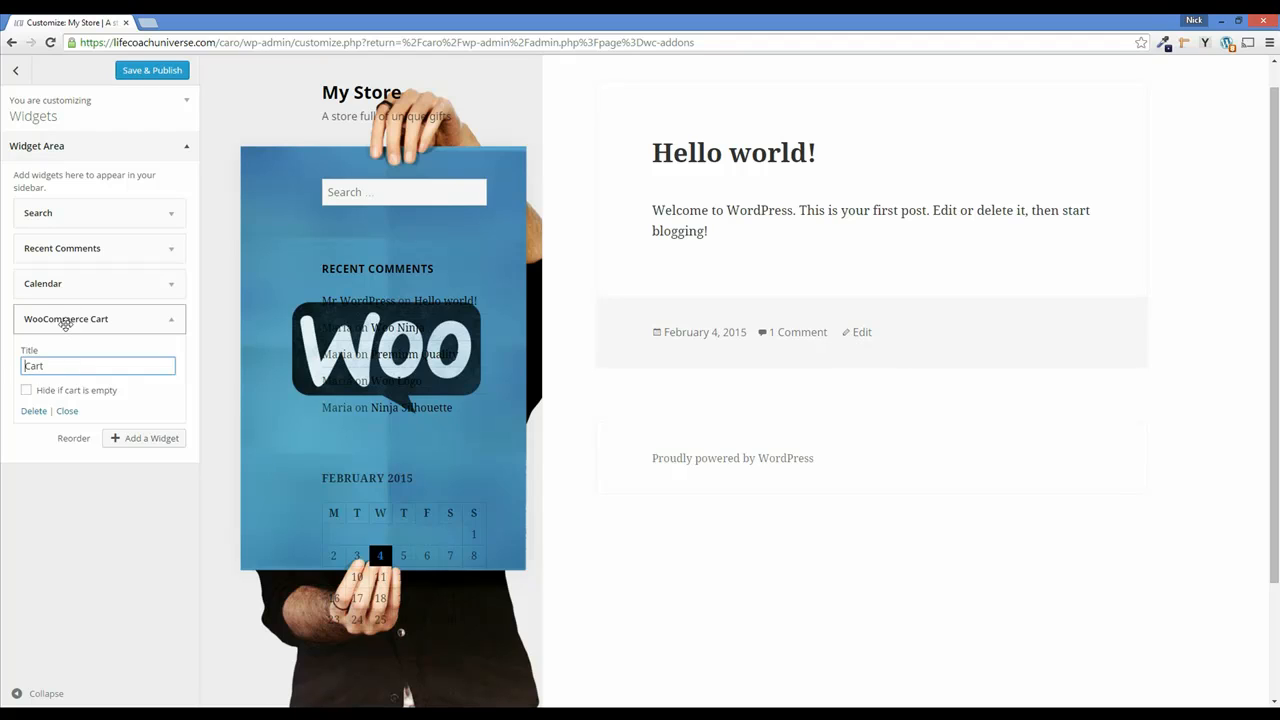
{"action": "left_click_drag", "start_coordinate": [65, 323], "coordinate": [90, 252]}
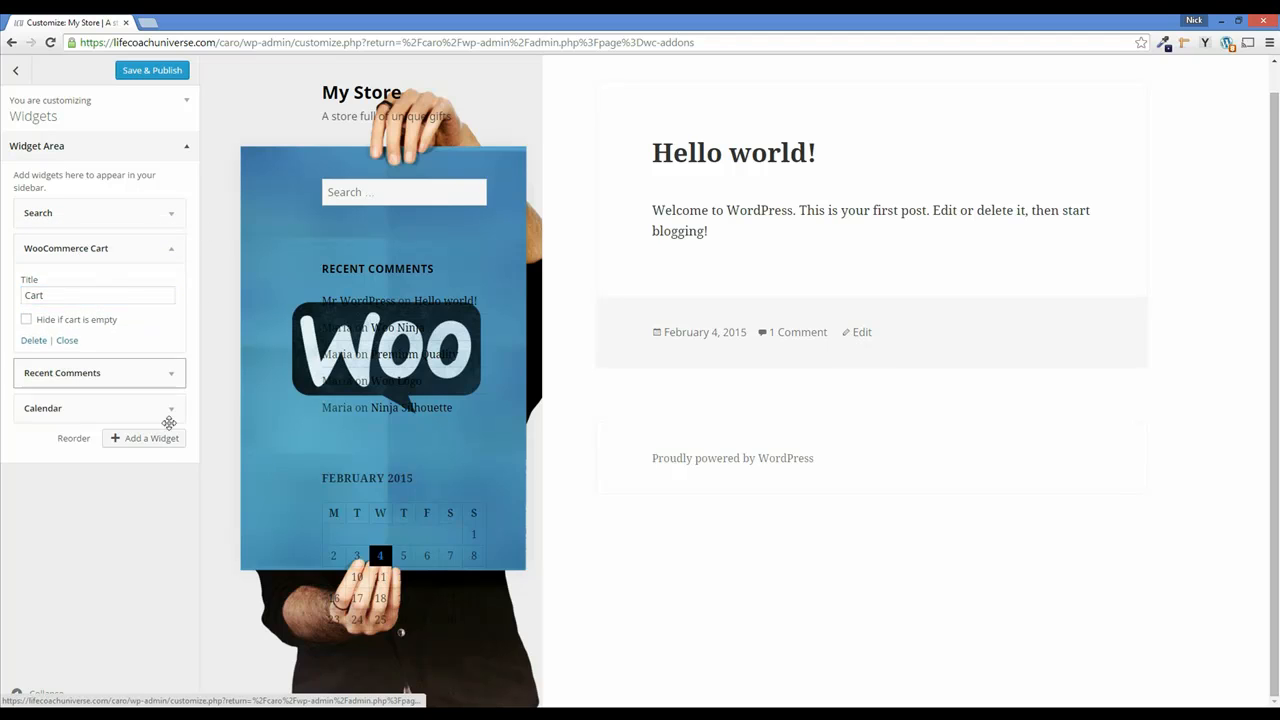
Save & Publish the updated sidebar widgets and return to the main Customizer sections
{"action": "left_click", "coordinate": [115, 441]}
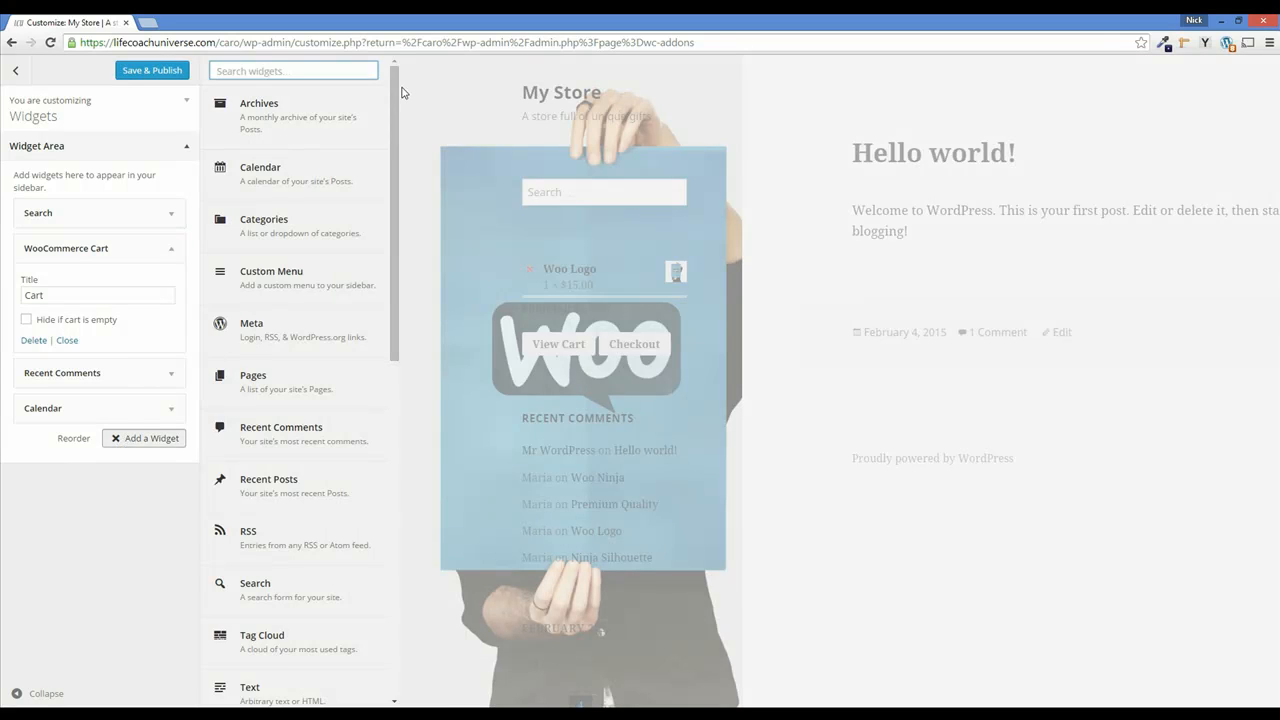
{"action": "left_click_drag", "start_coordinate": [394, 93], "coordinate": [404, 60]}
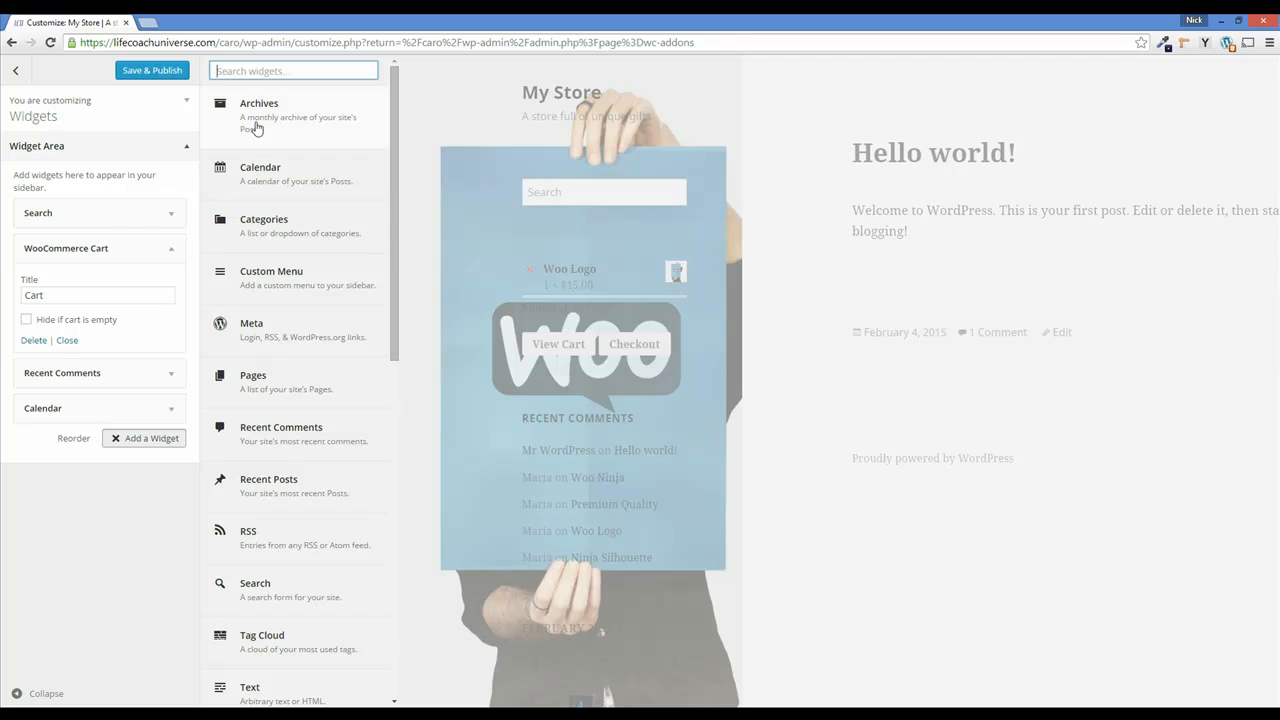
{"action": "left_click", "coordinate": [153, 72]}
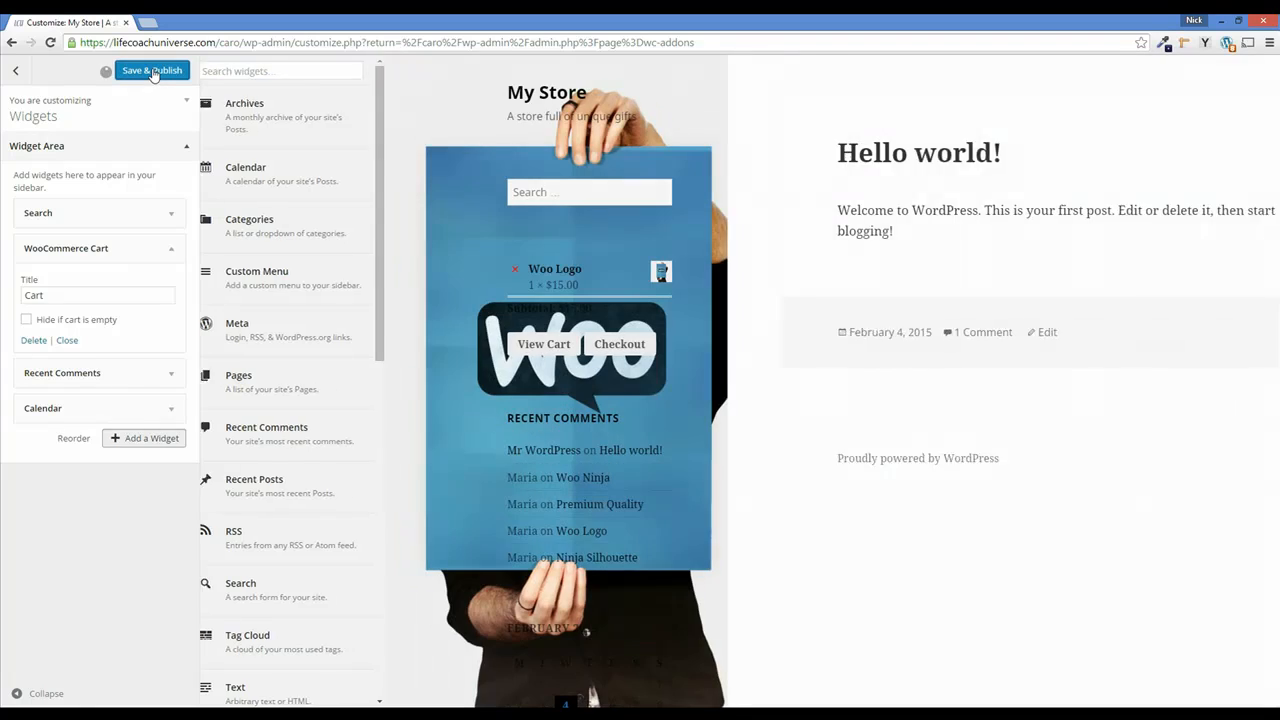
{"action": "left_click", "coordinate": [15, 71]}
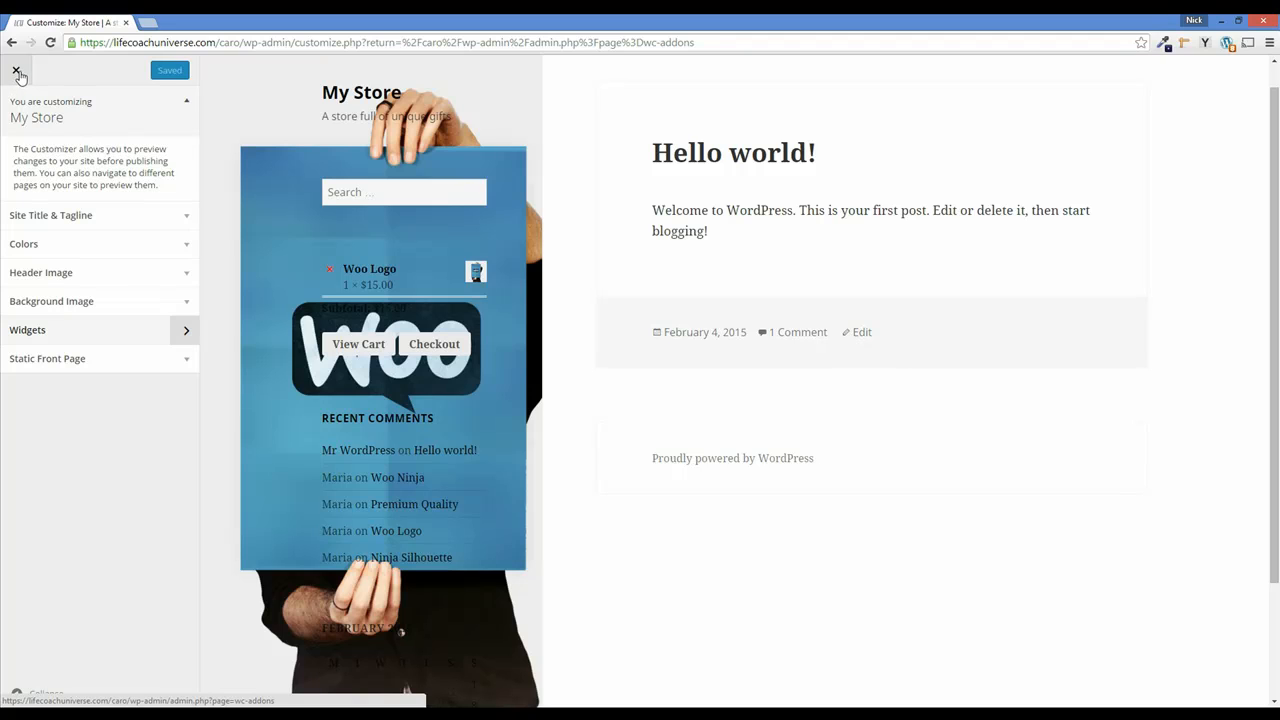
Create a new menu named Main Menu and assign it to the Primary Menu location
{"action": "left_click", "coordinate": [17, 72]}
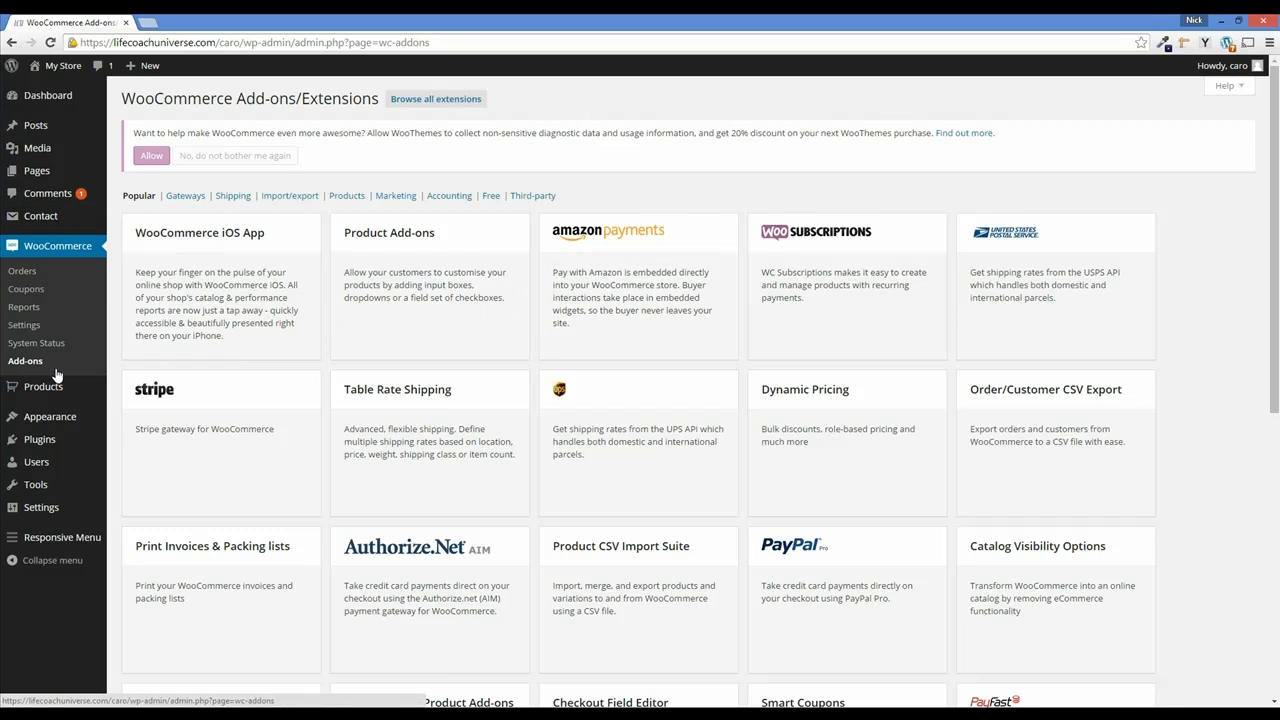
{"action": "mouse_move", "coordinate": [33, 426]}
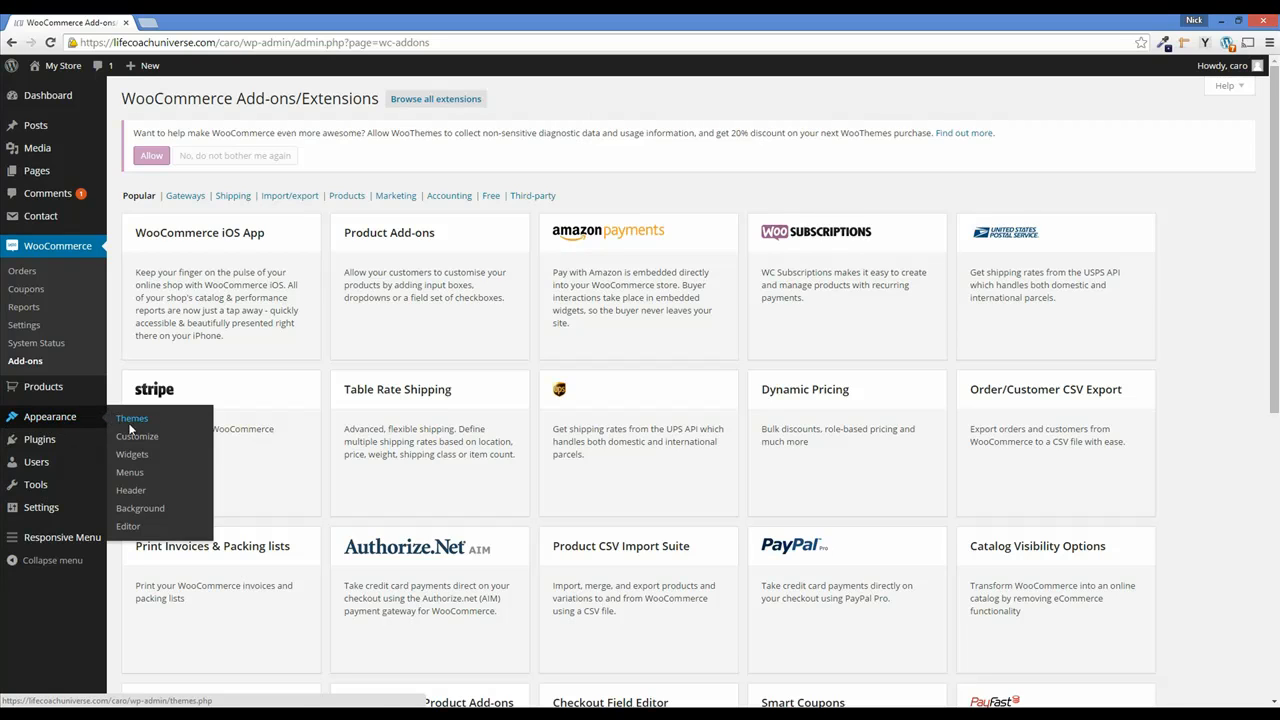
{"action": "left_click", "coordinate": [129, 474]}
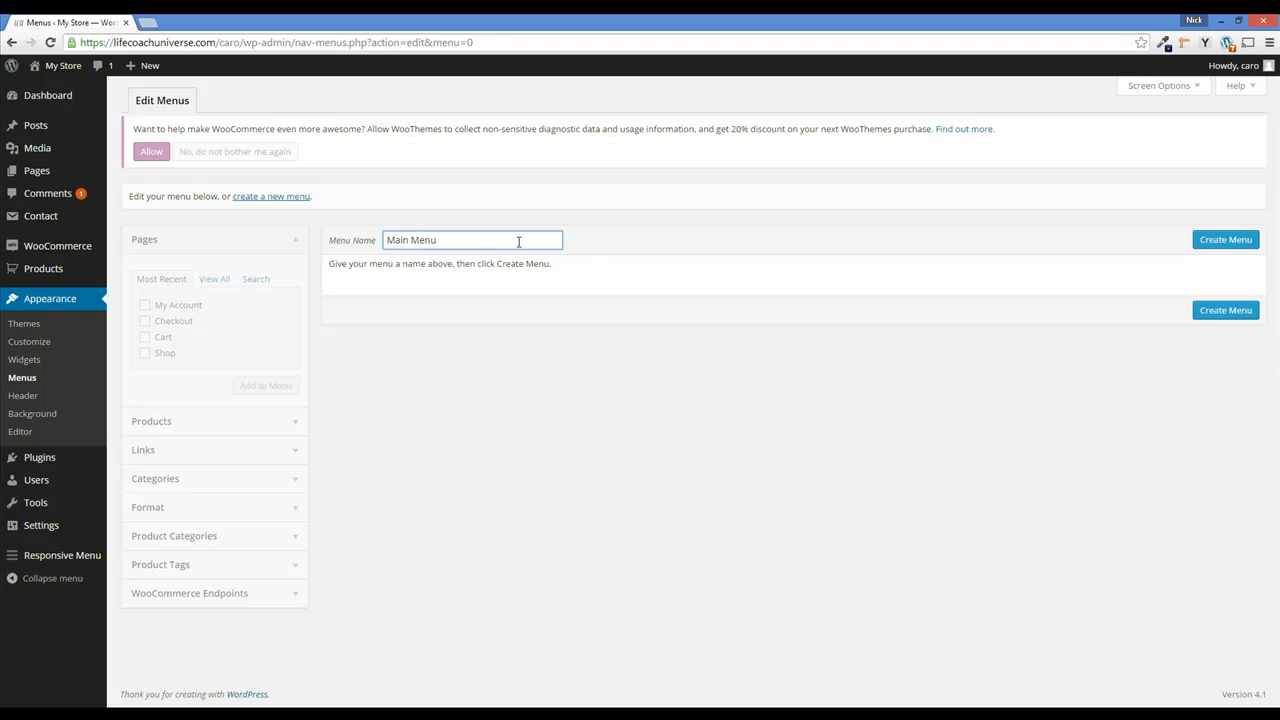
{"action": "left_click", "coordinate": [1225, 242]}
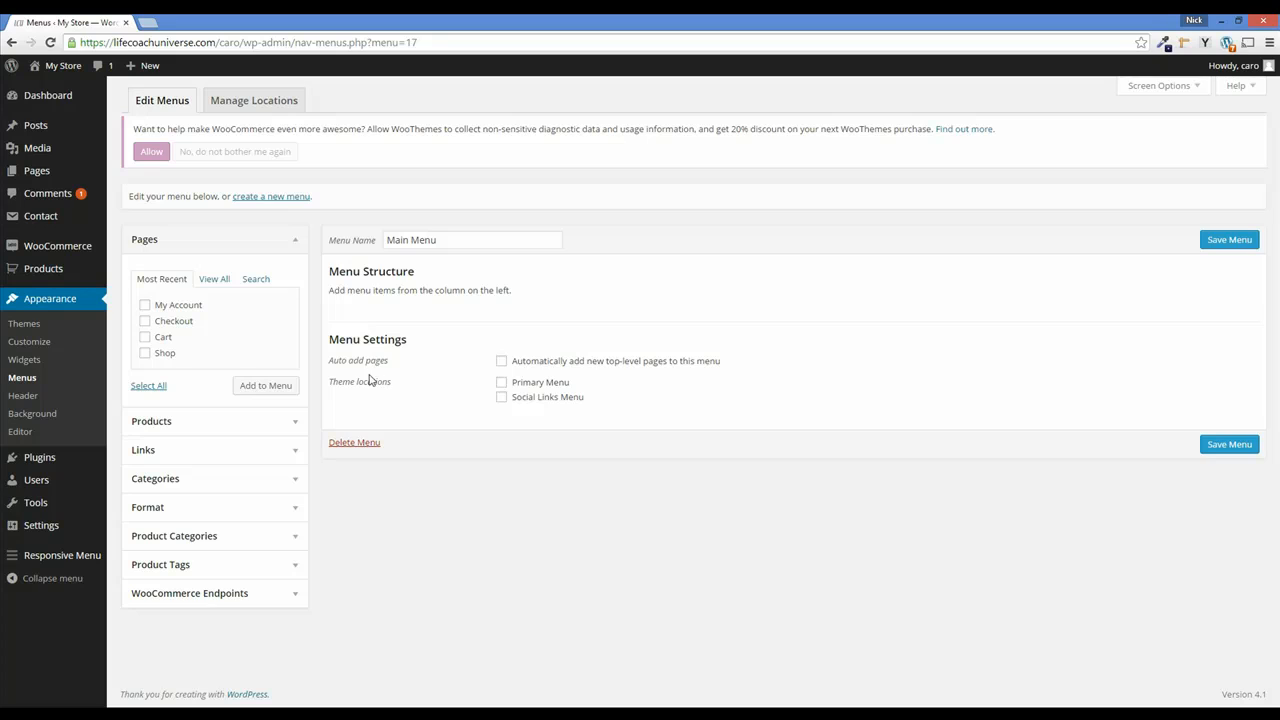
{"action": "left_click", "coordinate": [501, 383]}
Add the Shop, Cart, Checkout and My Account pages to Main Menu
{"action": "left_click", "coordinate": [145, 353]}
{"action": "left_click", "coordinate": [145, 337]}
{"action": "left_click", "coordinate": [145, 321]}
{"action": "left_click", "coordinate": [145, 305]}
{"action": "left_click", "coordinate": [266, 386]}
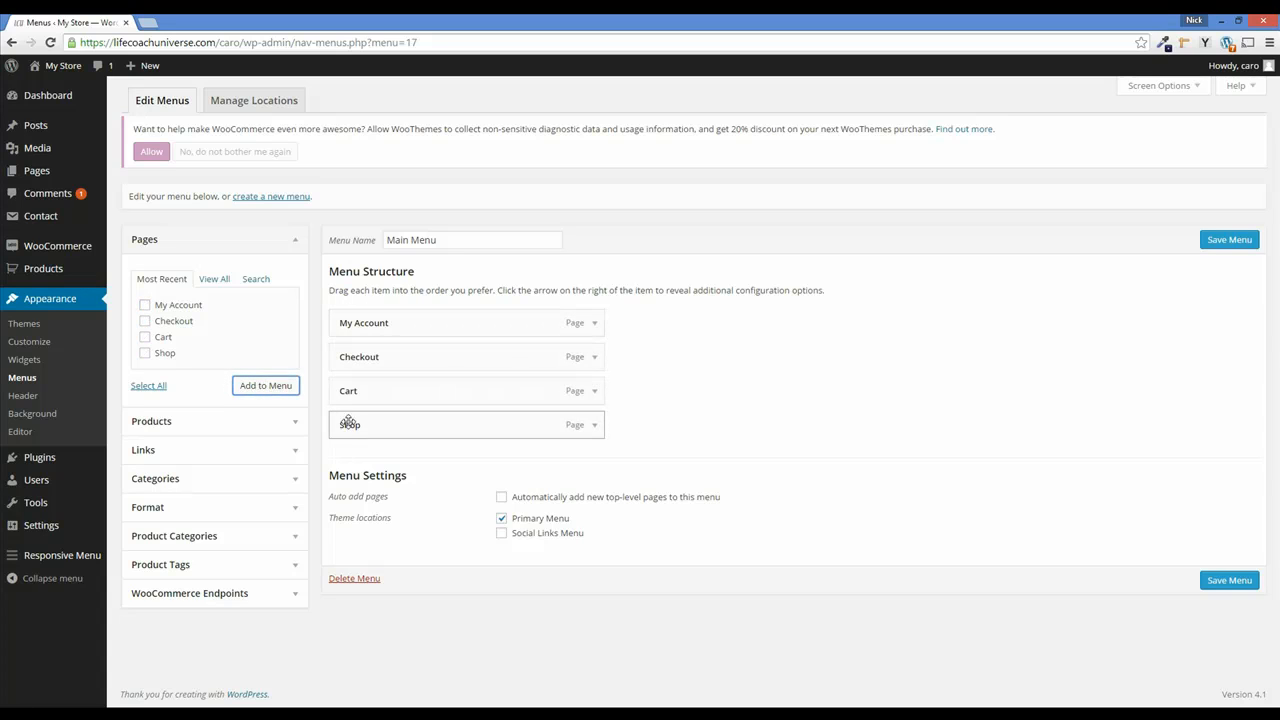
Reorder the items to Shop, Cart, Checkout, My Account and save the menu
{"action": "left_click_drag", "start_coordinate": [348, 422], "coordinate": [348, 326]}
{"action": "left_click_drag", "start_coordinate": [371, 427], "coordinate": [372, 352]}
{"action": "left_click_drag", "start_coordinate": [426, 424], "coordinate": [385, 390]}
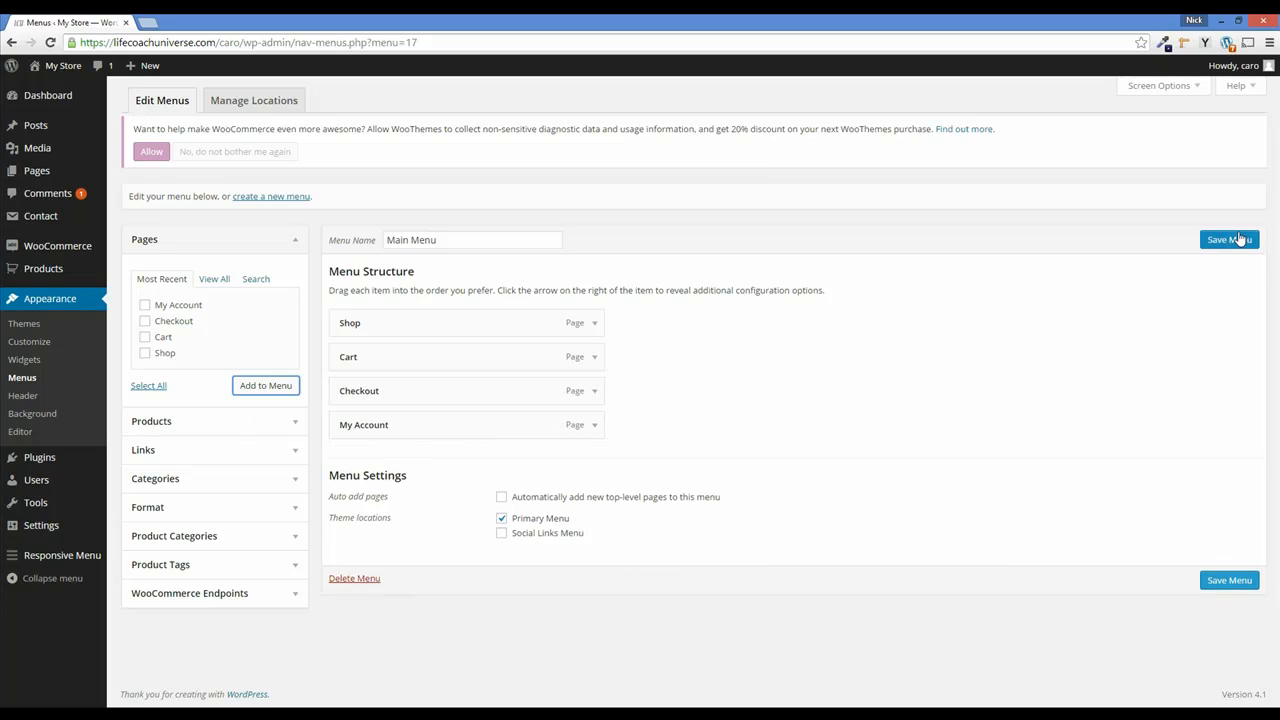
{"action": "left_click", "coordinate": [1230, 240]}
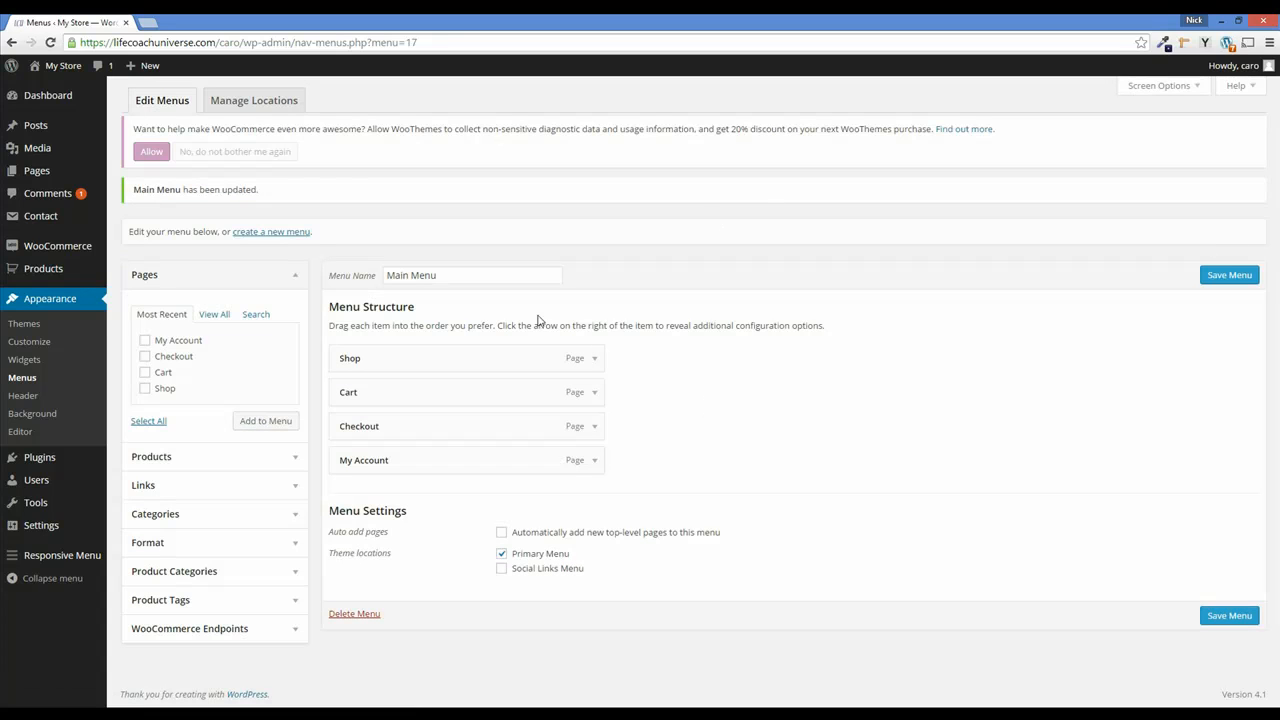
{"action": "mouse_move", "coordinate": [55, 66]}
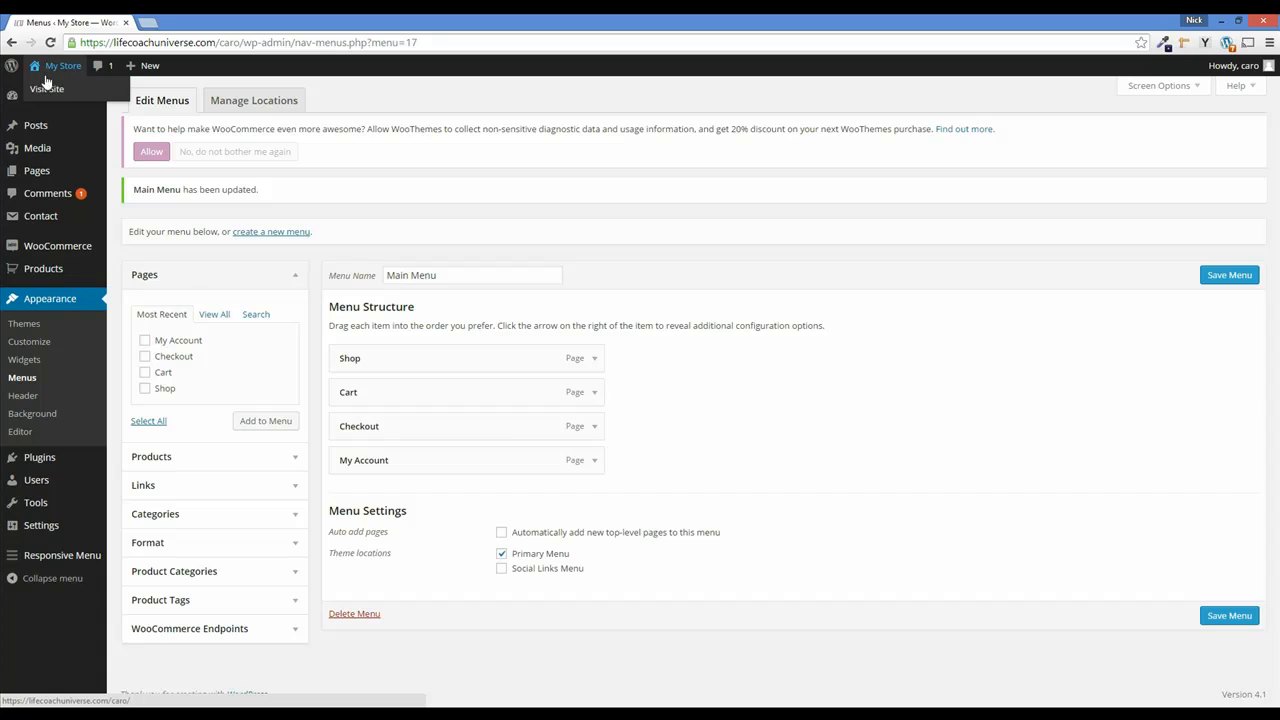
{"action": "left_click", "coordinate": [45, 91]}
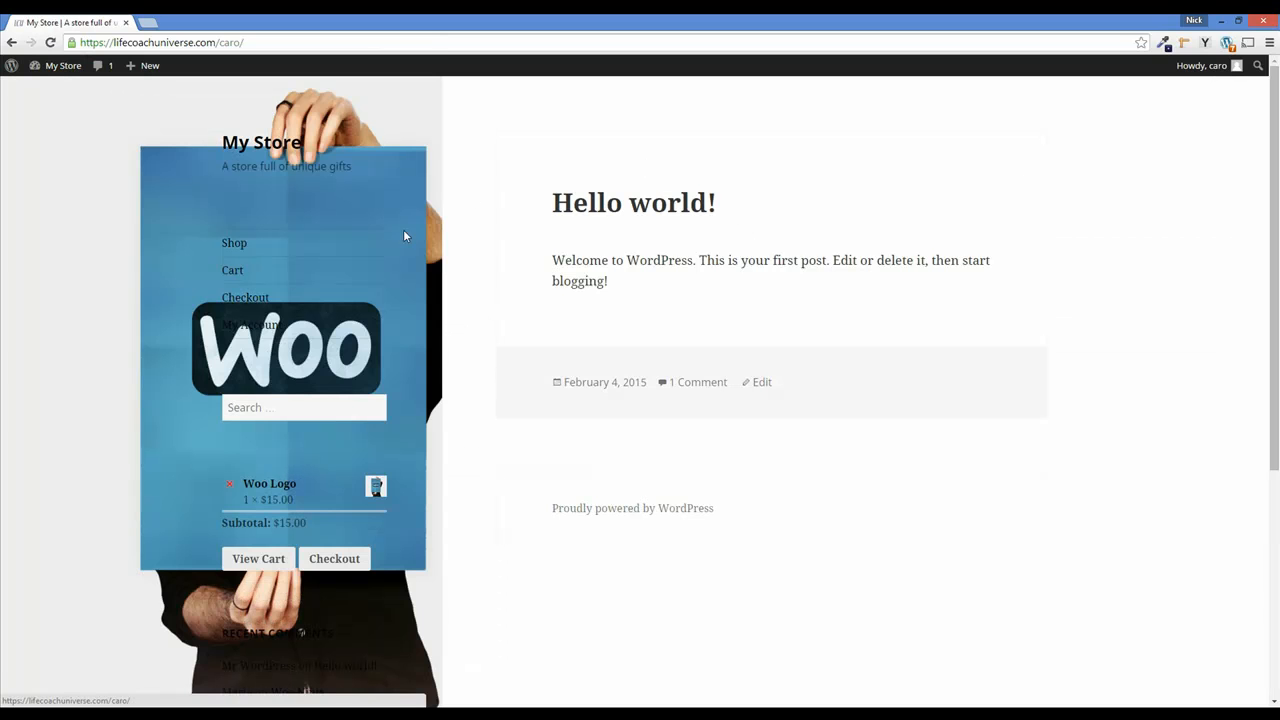
{"action": "scroll", "coordinate": [380, 371], "scroll_direction": "down", "scroll_amount": 1}
{"action": "scroll", "coordinate": [381, 371], "scroll_direction": "down", "scroll_amount": 1}
{"action": "scroll", "coordinate": [381, 371], "scroll_direction": "up", "scroll_amount": 2}
{"action": "left_click", "coordinate": [235, 245]}
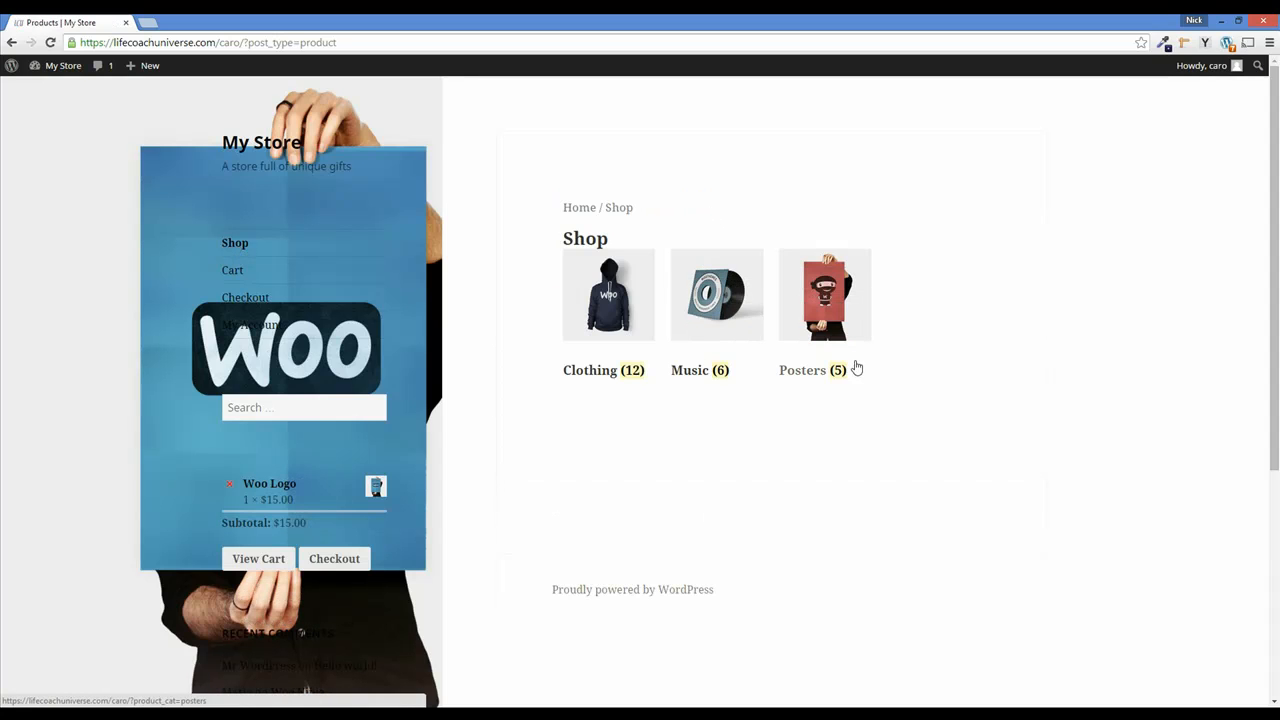
{"action": "left_click", "coordinate": [231, 271]}
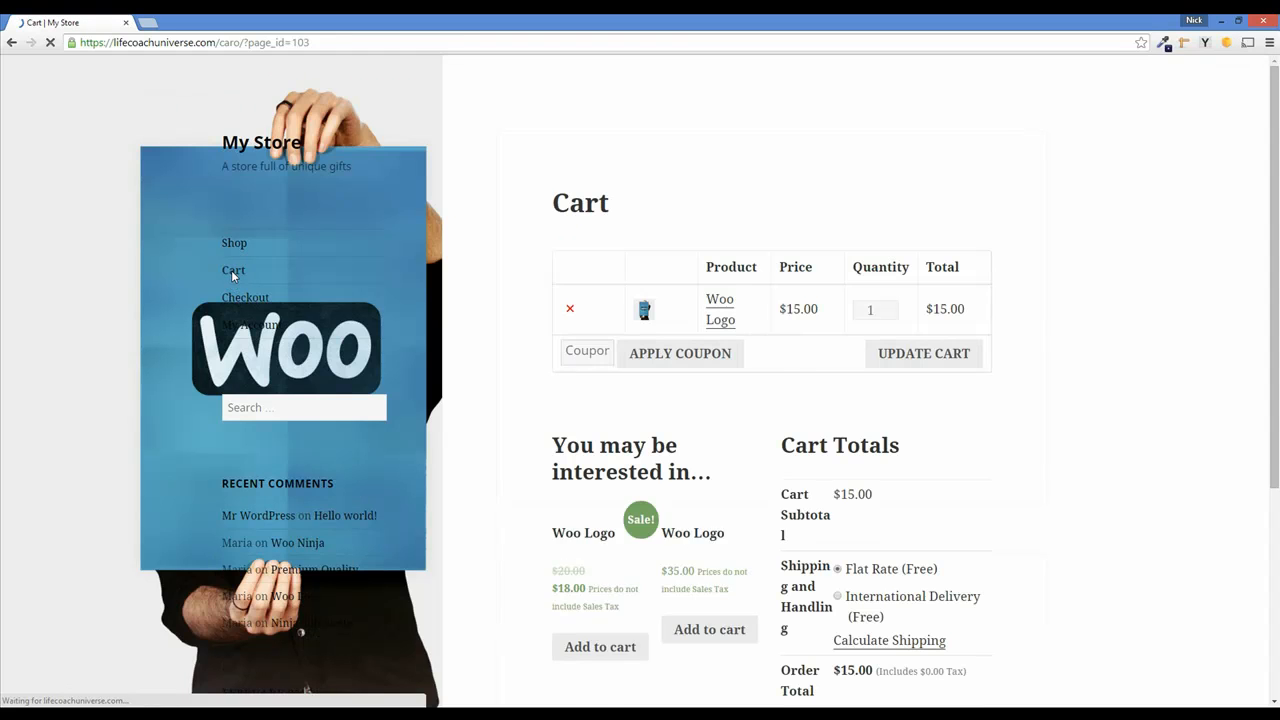
{"action": "scroll", "coordinate": [631, 537], "scroll_direction": "down", "scroll_amount": 3}
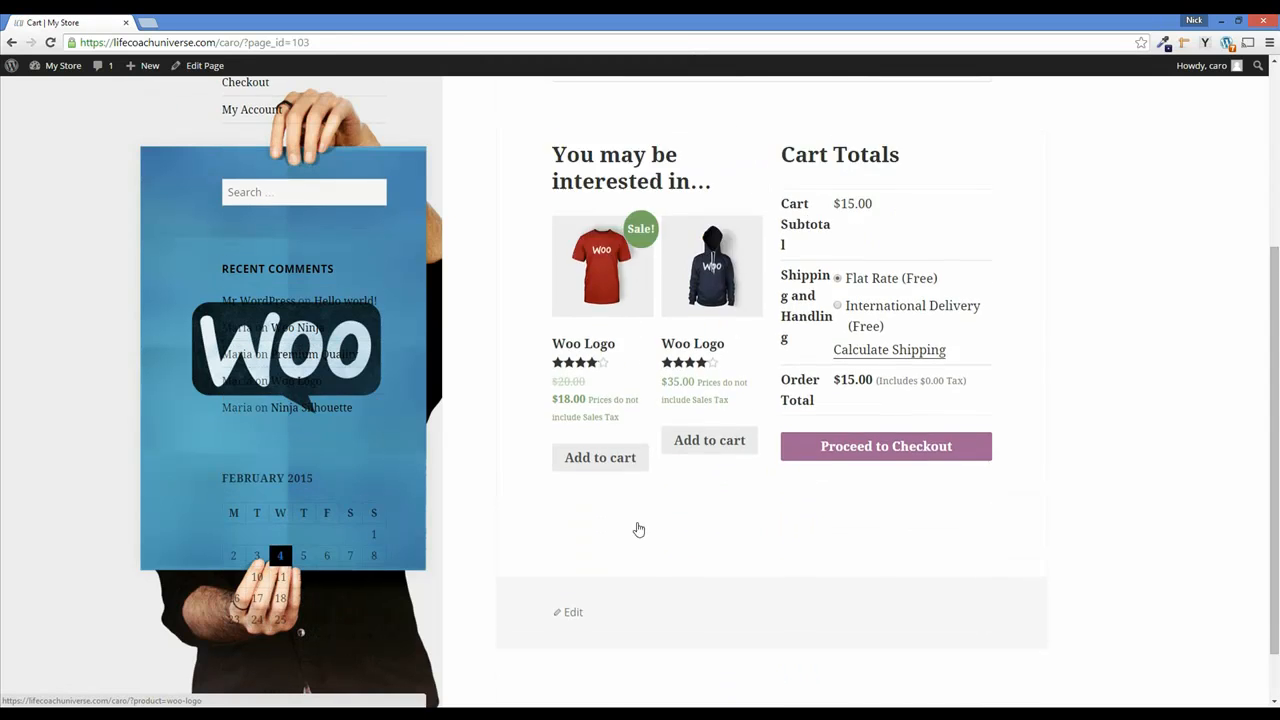
{"action": "scroll", "coordinate": [634, 528], "scroll_direction": "up", "scroll_amount": 4}
{"action": "left_click", "coordinate": [253, 300]}
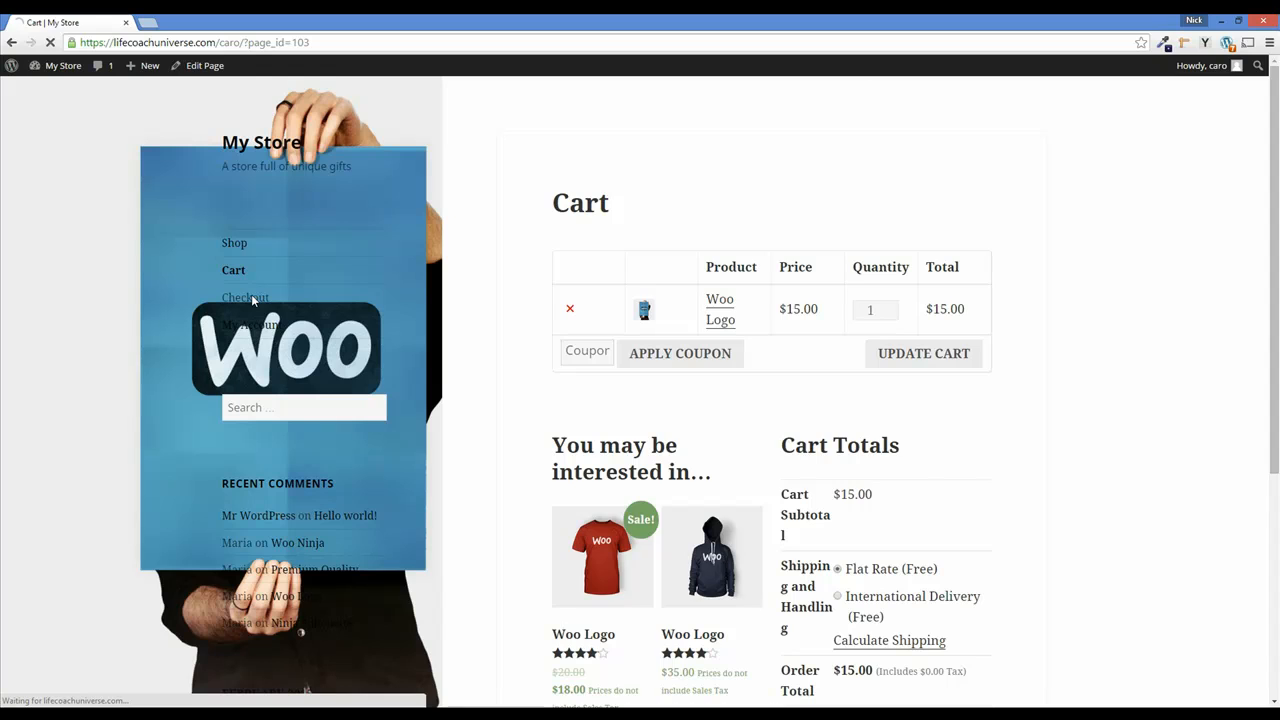
{"action": "scroll", "coordinate": [742, 246], "scroll_direction": "down", "scroll_amount": 4}
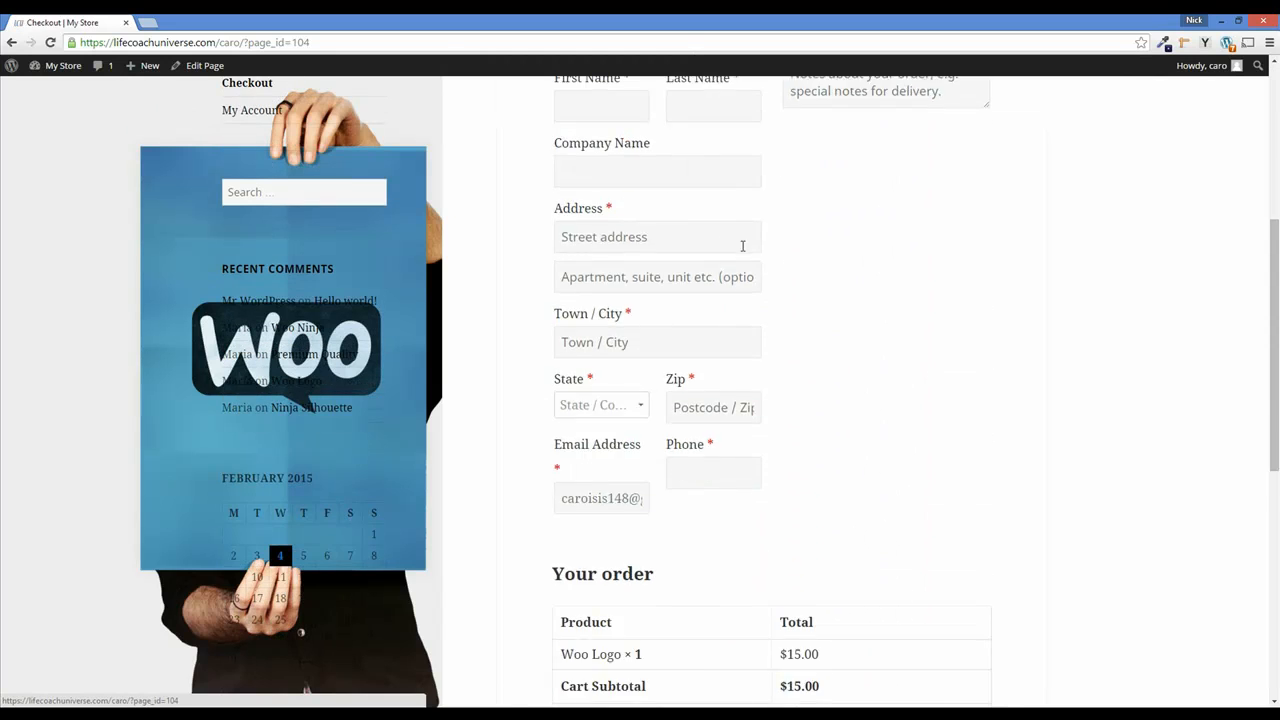
{"action": "scroll", "coordinate": [742, 246], "scroll_direction": "down", "scroll_amount": 5}
{"action": "scroll", "coordinate": [740, 252], "scroll_direction": "up", "scroll_amount": 4}
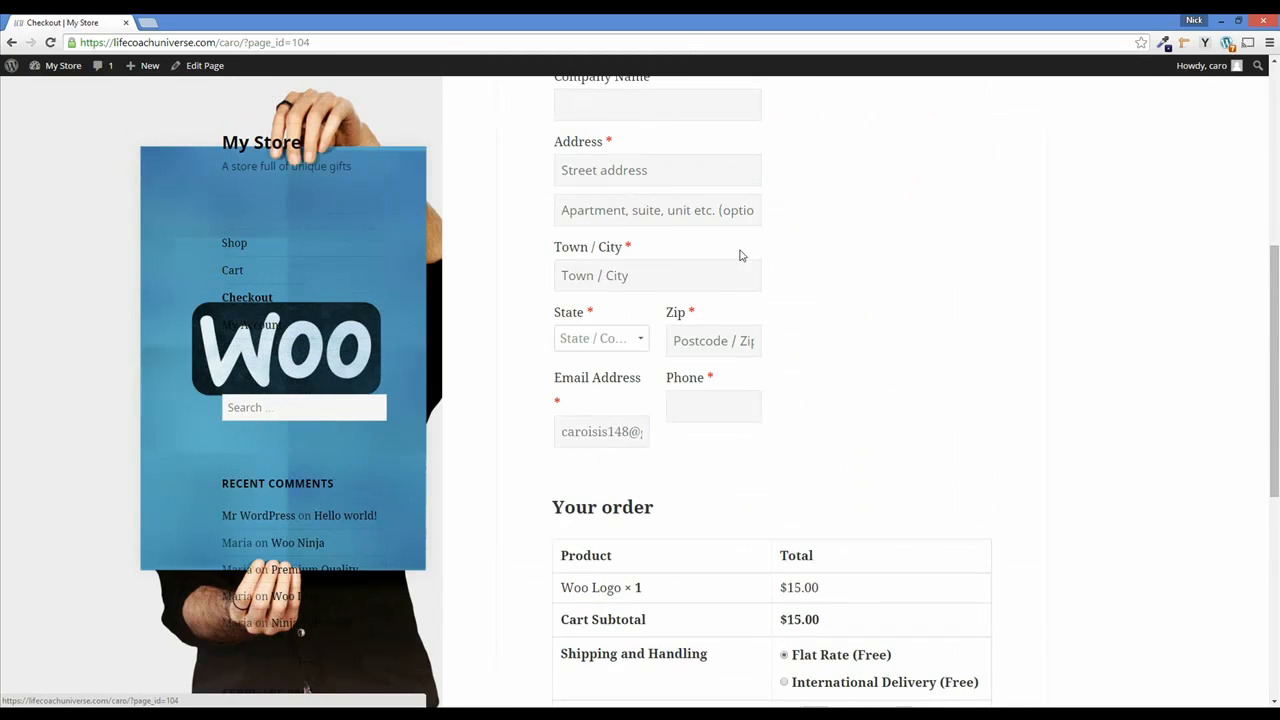
{"action": "scroll", "coordinate": [741, 255], "scroll_direction": "up", "scroll_amount": 5}
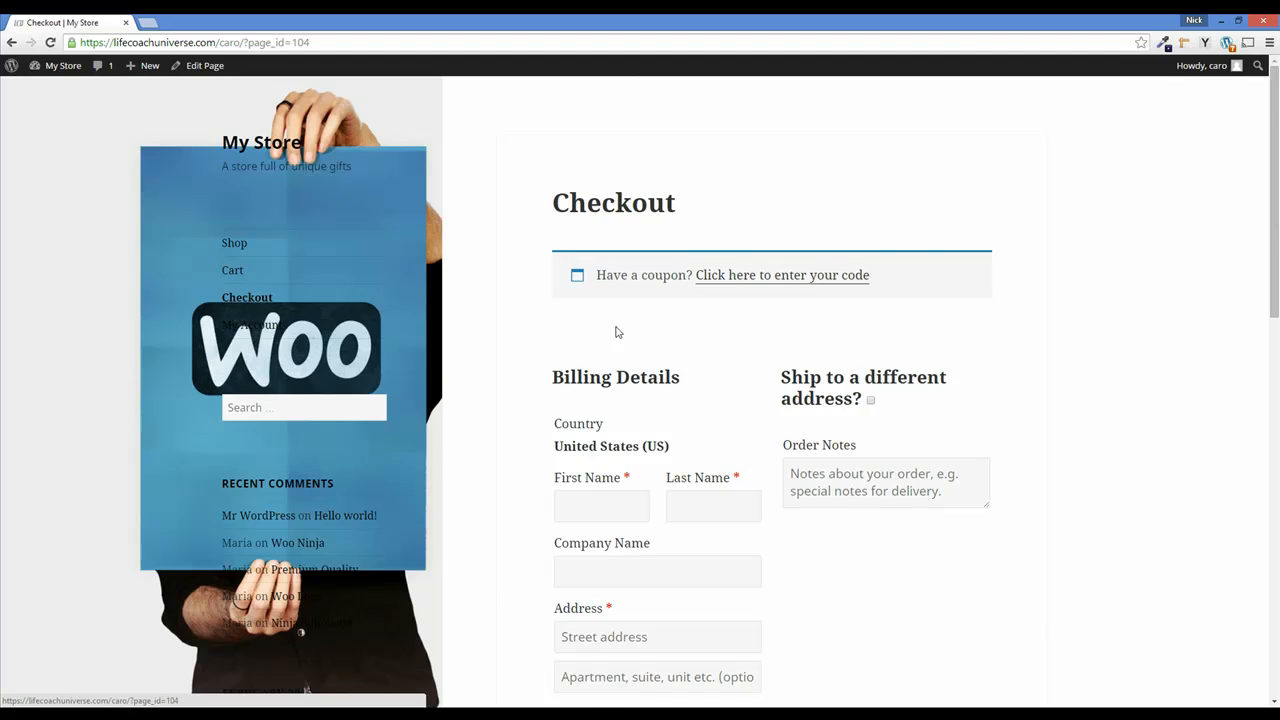
{"action": "scroll", "coordinate": [614, 331], "scroll_direction": "down", "scroll_amount": 5}
{"action": "scroll", "coordinate": [609, 343], "scroll_direction": "up", "scroll_amount": 4}
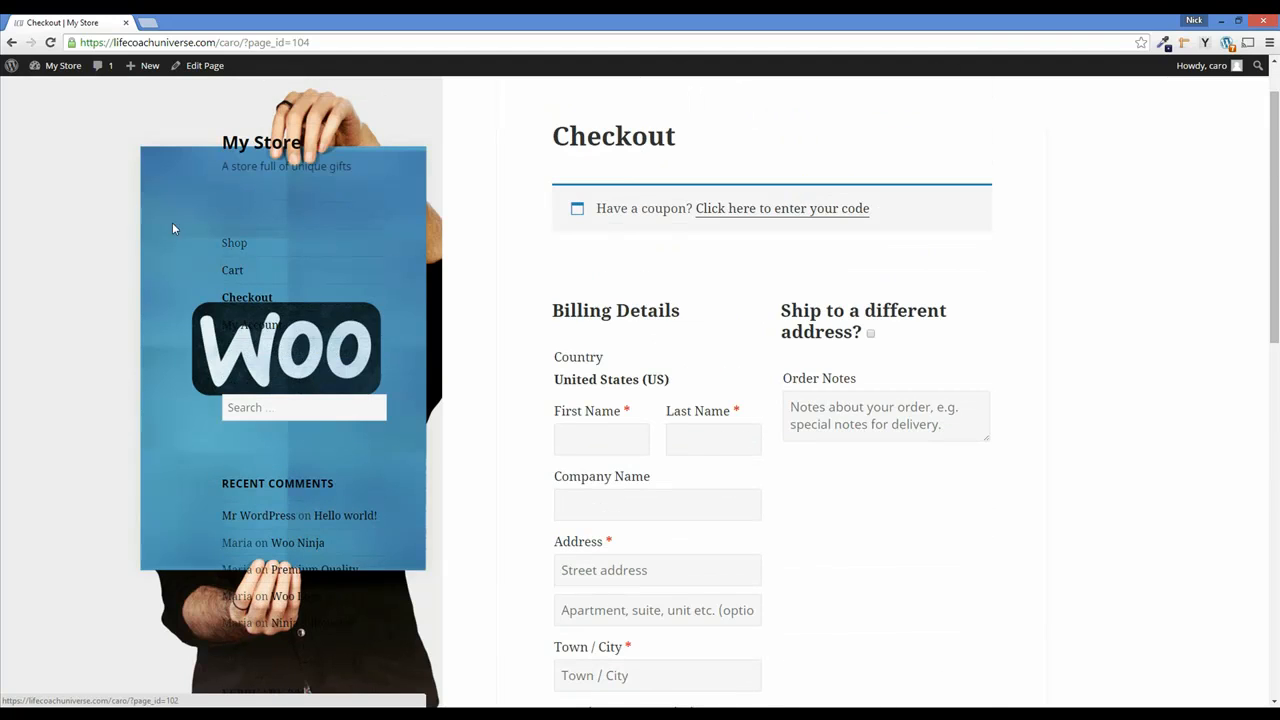
{"action": "left_click", "coordinate": [262, 328]}
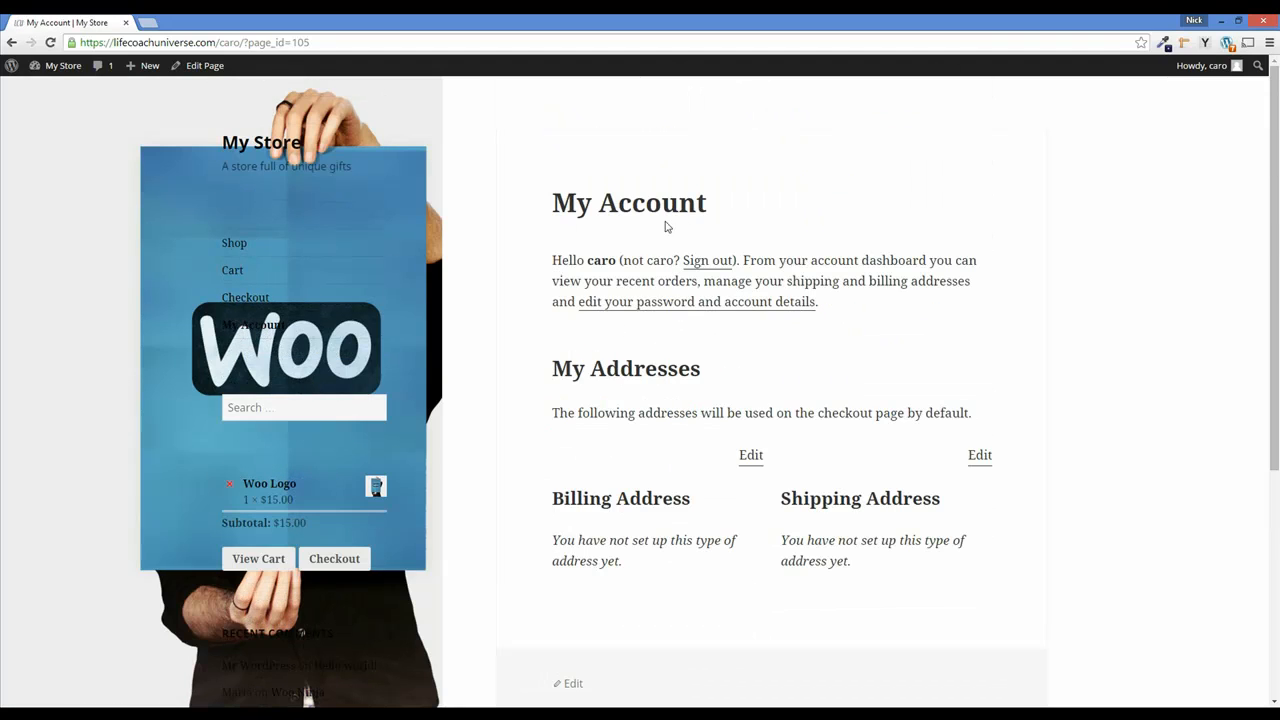
{"action": "scroll", "coordinate": [666, 226], "scroll_direction": "down", "scroll_amount": 1}
{"action": "scroll", "coordinate": [640, 309], "scroll_direction": "down", "scroll_amount": 3}
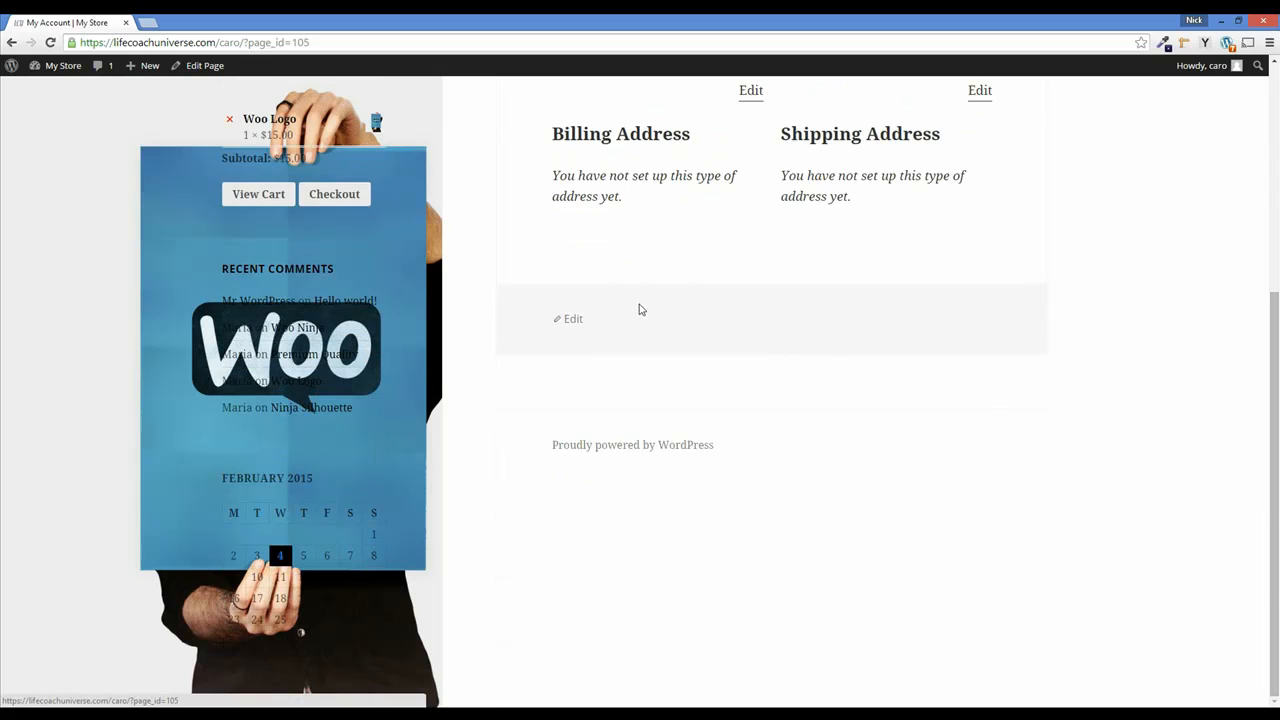
{"action": "scroll", "coordinate": [640, 309], "scroll_direction": "up", "scroll_amount": 4}
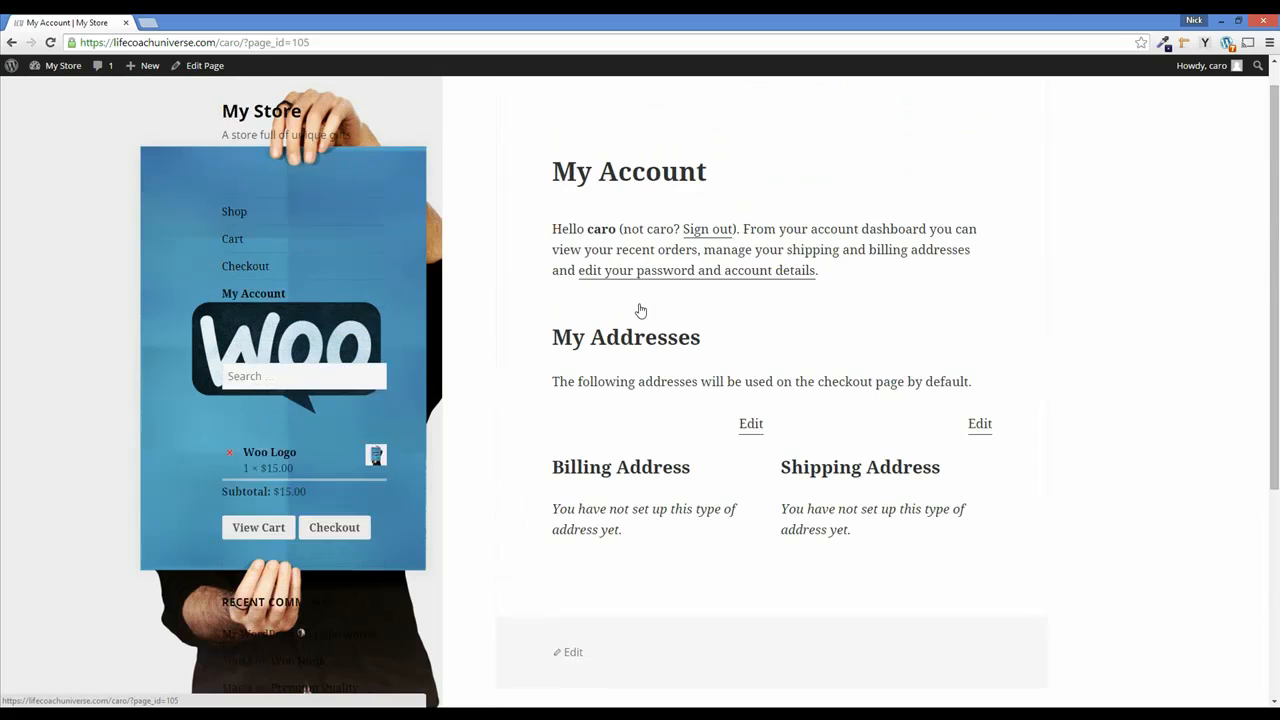
Go from the Dashboard through WooCommerce Orders to the Coupons list
{"action": "mouse_move", "coordinate": [55, 68]}
{"action": "left_click", "coordinate": [52, 91]}
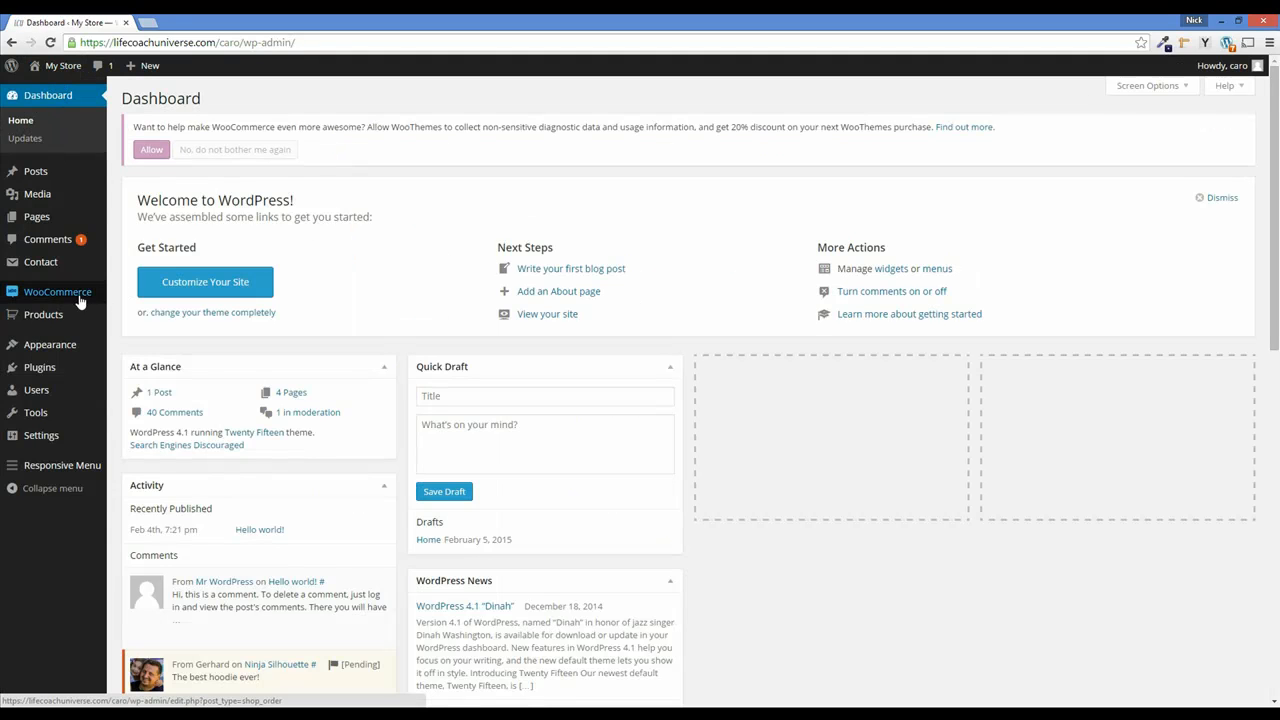
{"action": "mouse_move", "coordinate": [55, 322]}
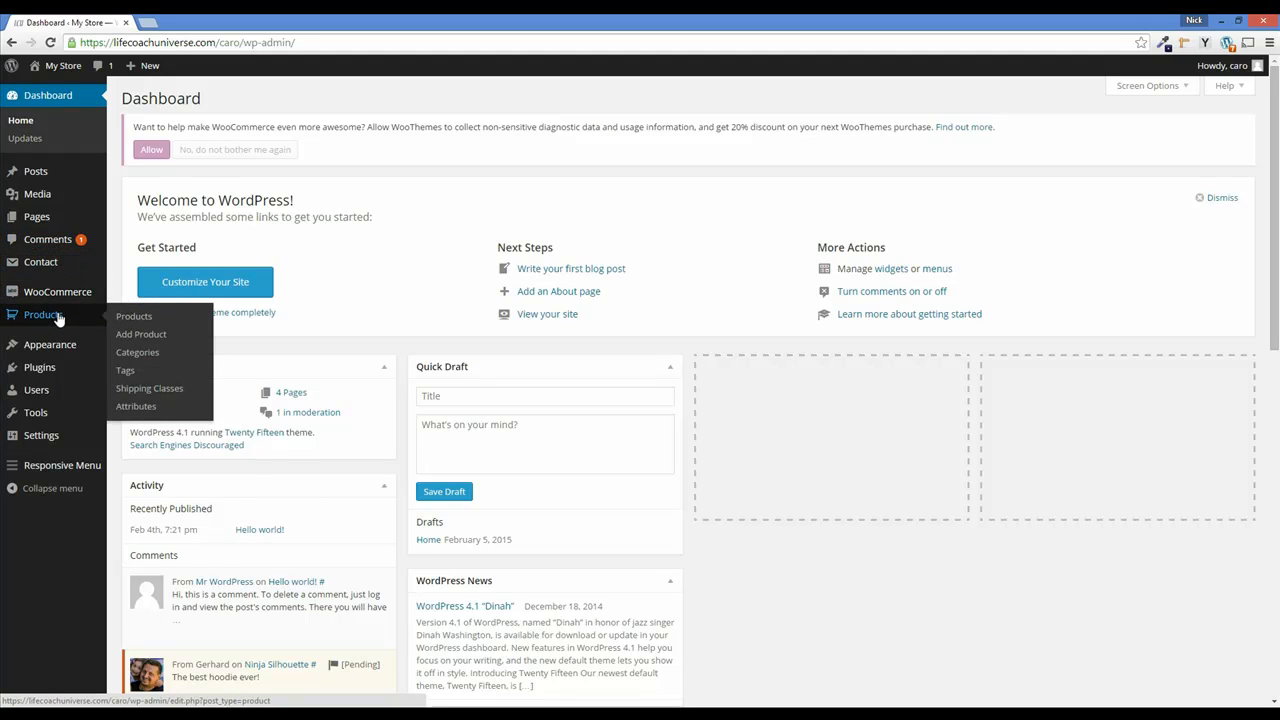
{"action": "mouse_move", "coordinate": [45, 297]}
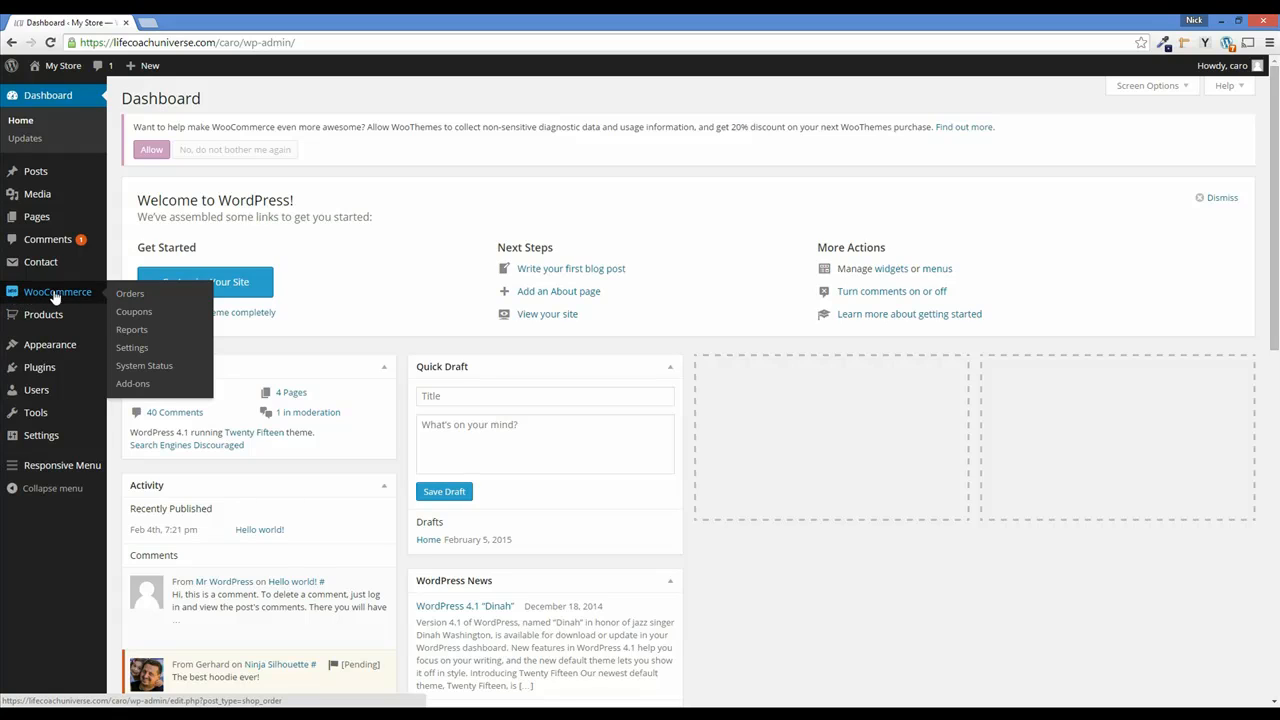
{"action": "left_click", "coordinate": [126, 295]}
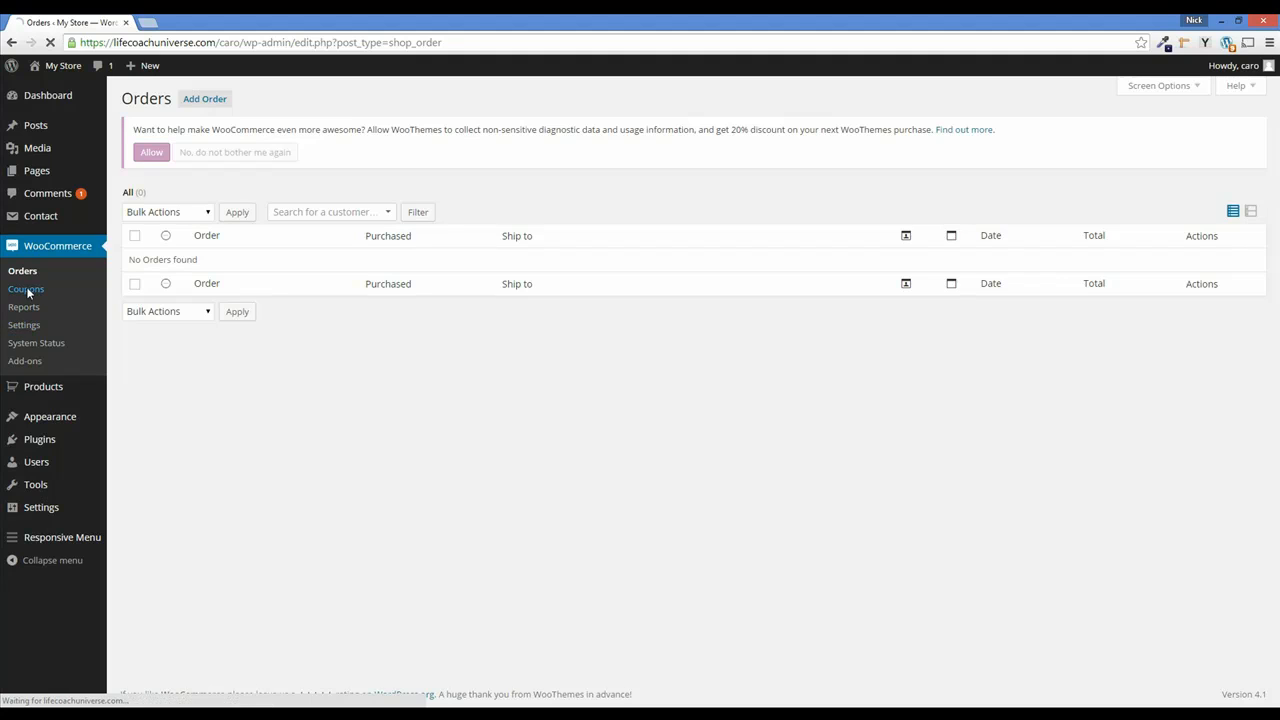
{"action": "left_click", "coordinate": [27, 290]}
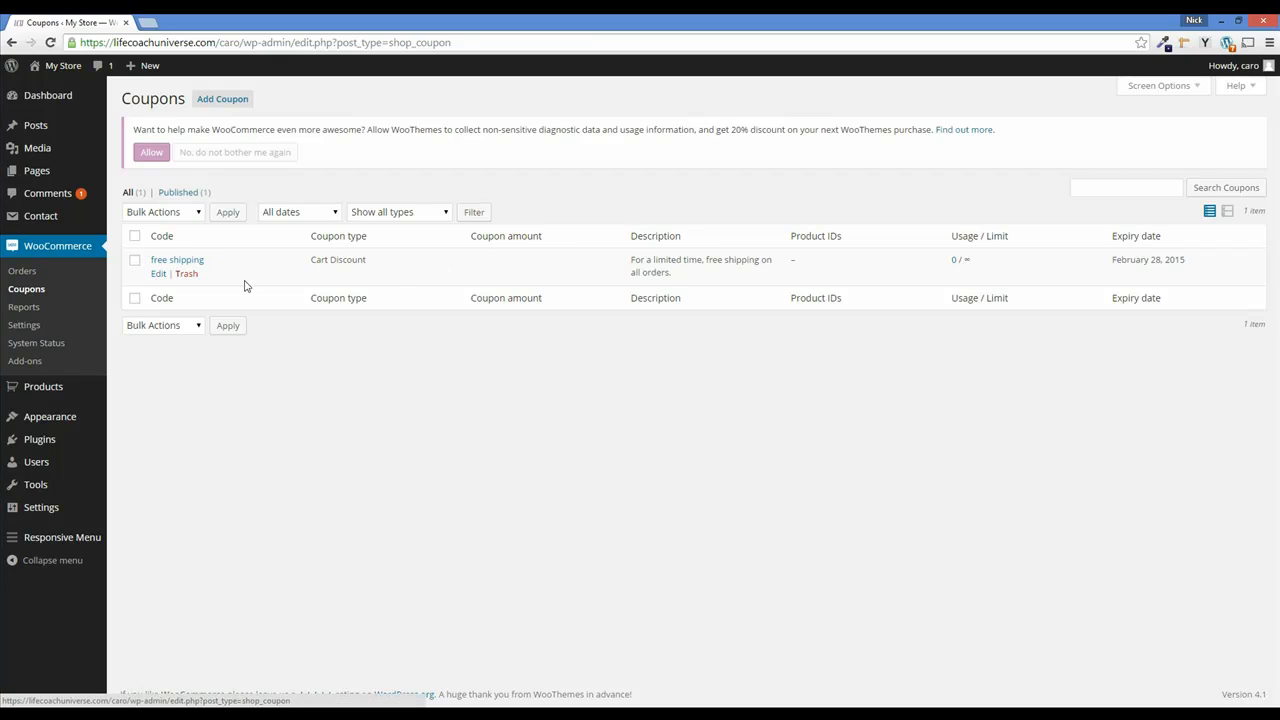
Open the free shipping coupon for editing from the Coupons list
{"action": "left_click", "coordinate": [134, 263]}
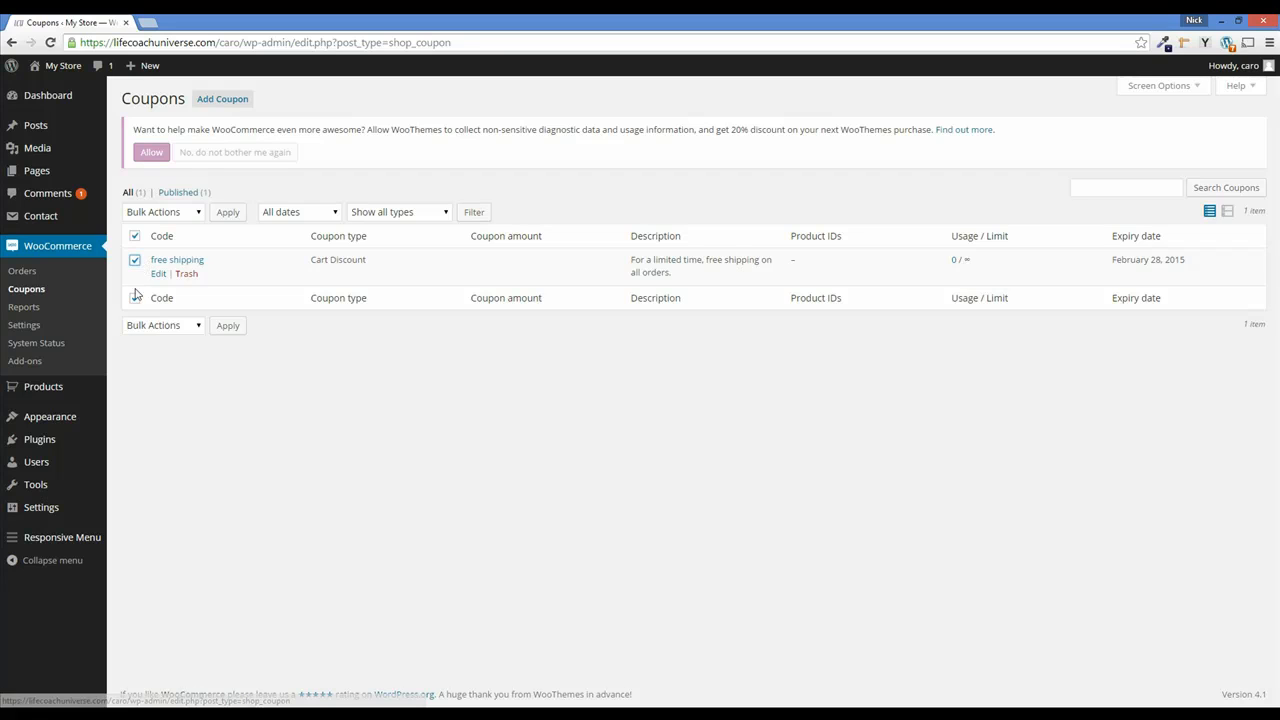
{"action": "left_click", "coordinate": [229, 214]}
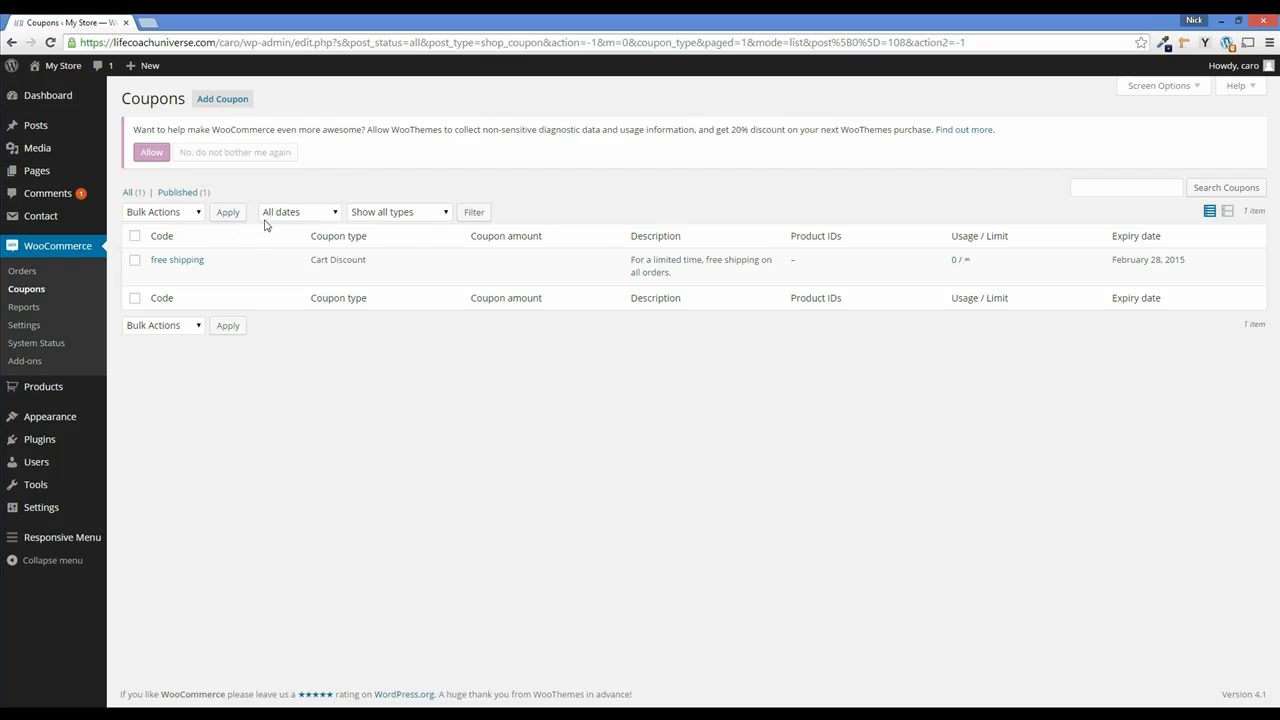
{"action": "left_click", "coordinate": [196, 212]}
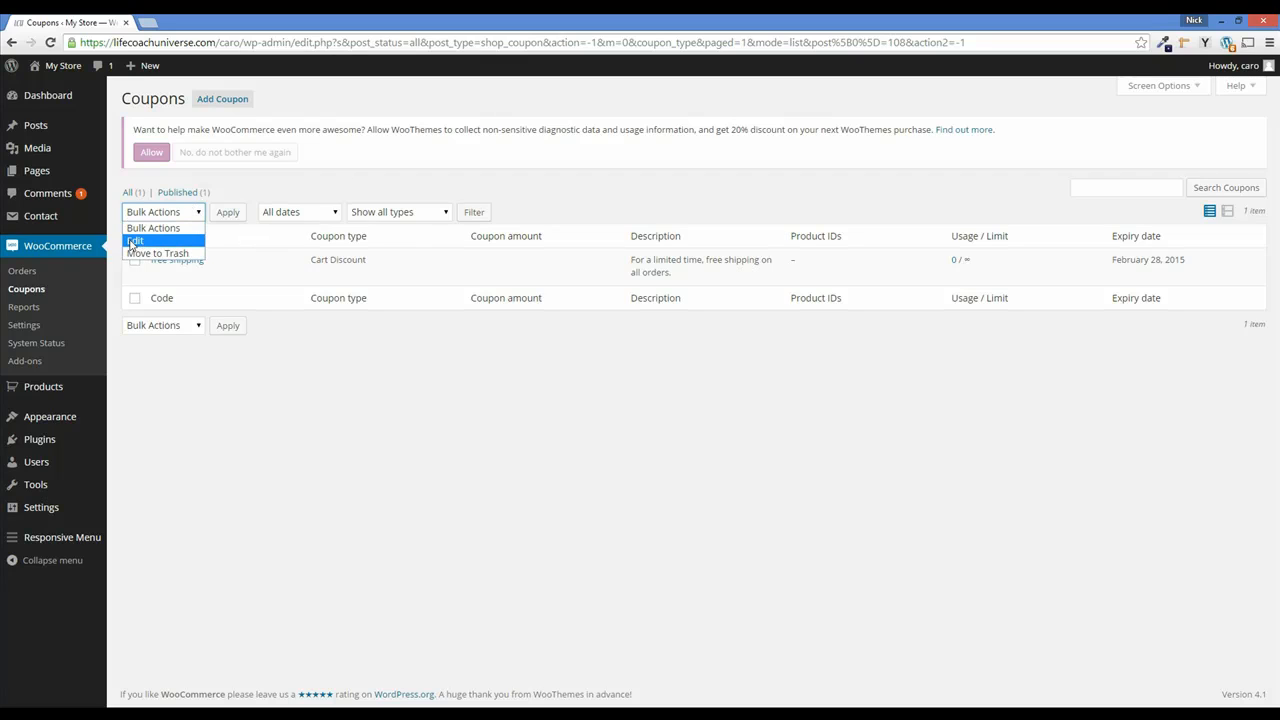
{"action": "left_click", "coordinate": [157, 253]}
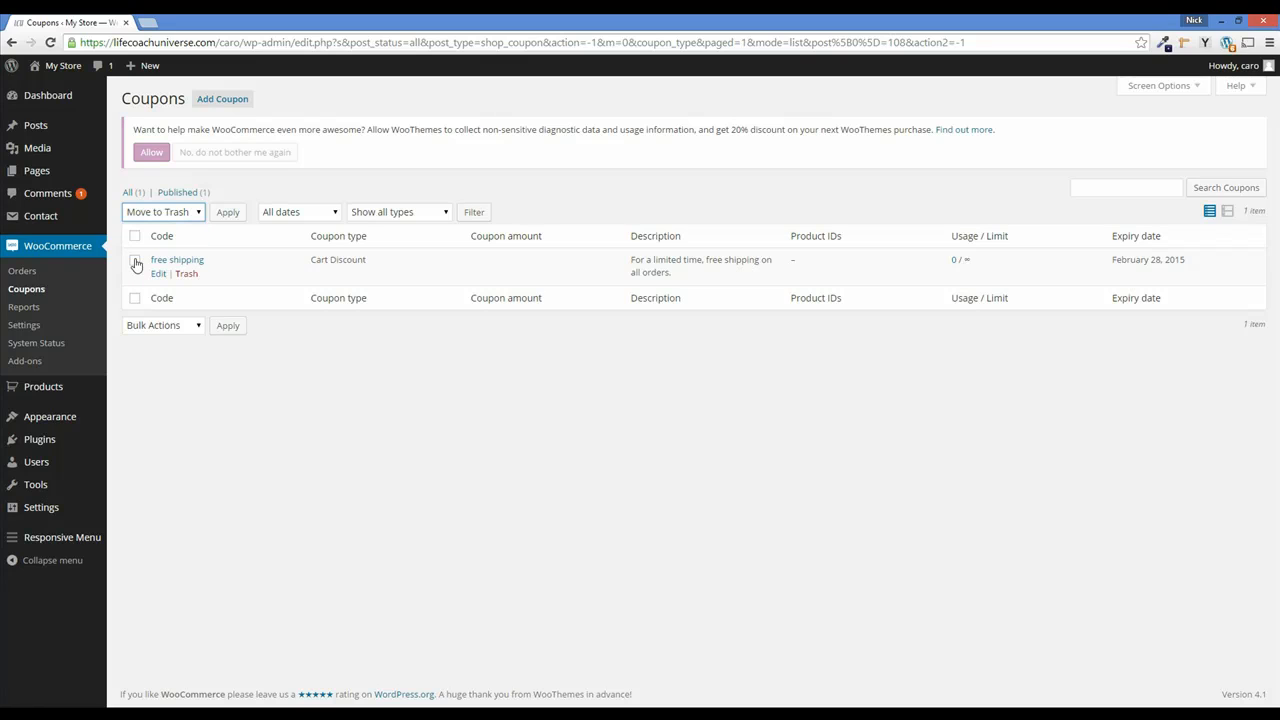
{"action": "left_click", "coordinate": [134, 260]}
{"action": "left_click", "coordinate": [199, 212]}
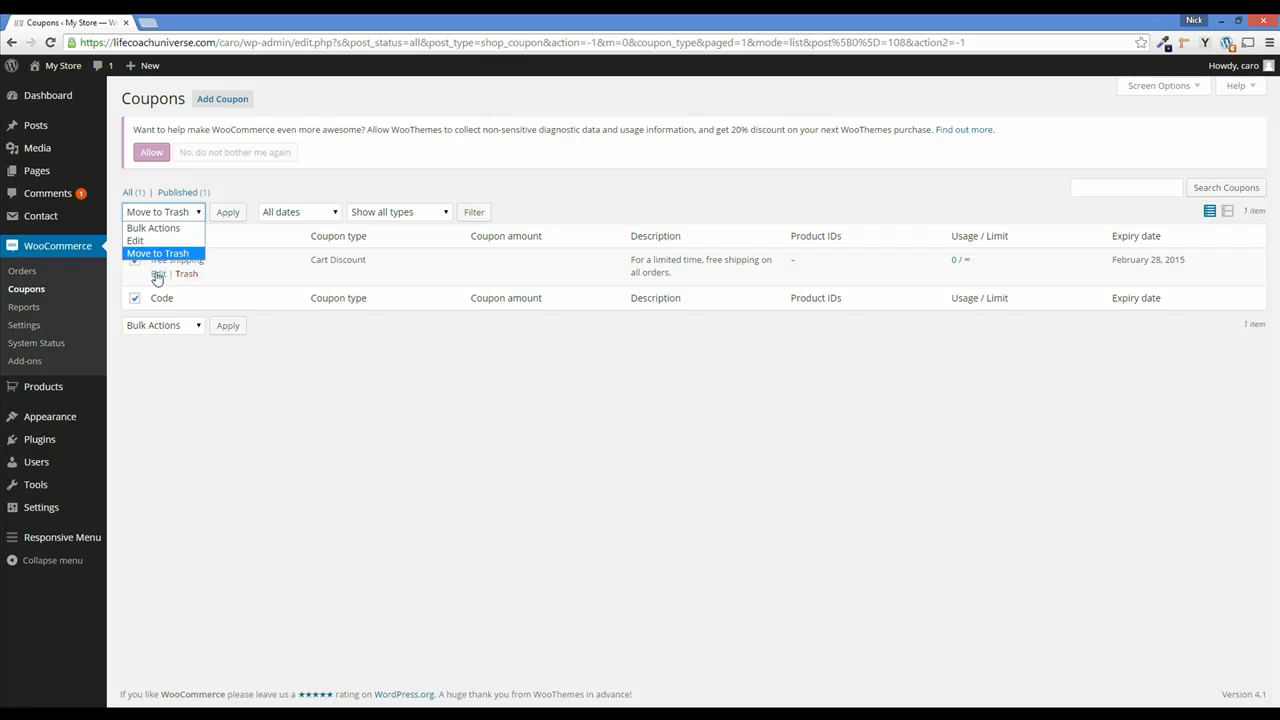
{"action": "left_click", "coordinate": [157, 273]}
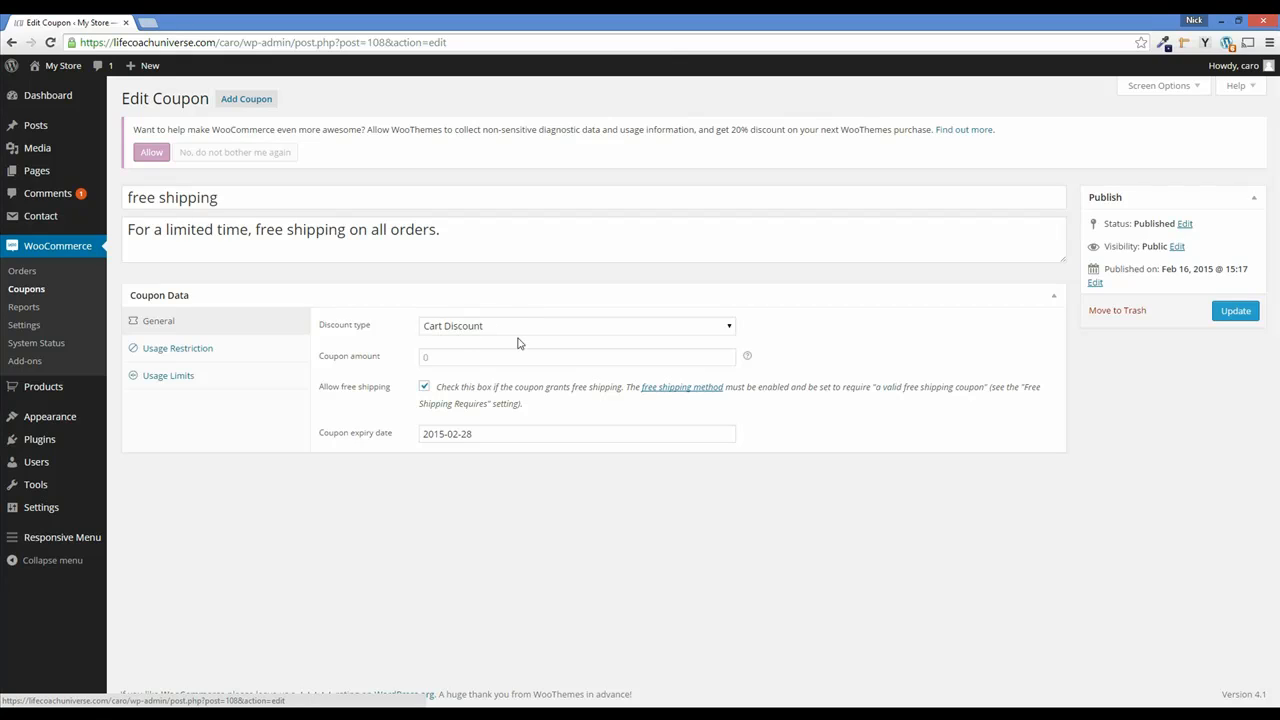
Rename the coupon title to FREE SHIPPING
{"action": "left_click", "coordinate": [250, 200]}
{"action": "key", "text": "ctrl+a"}
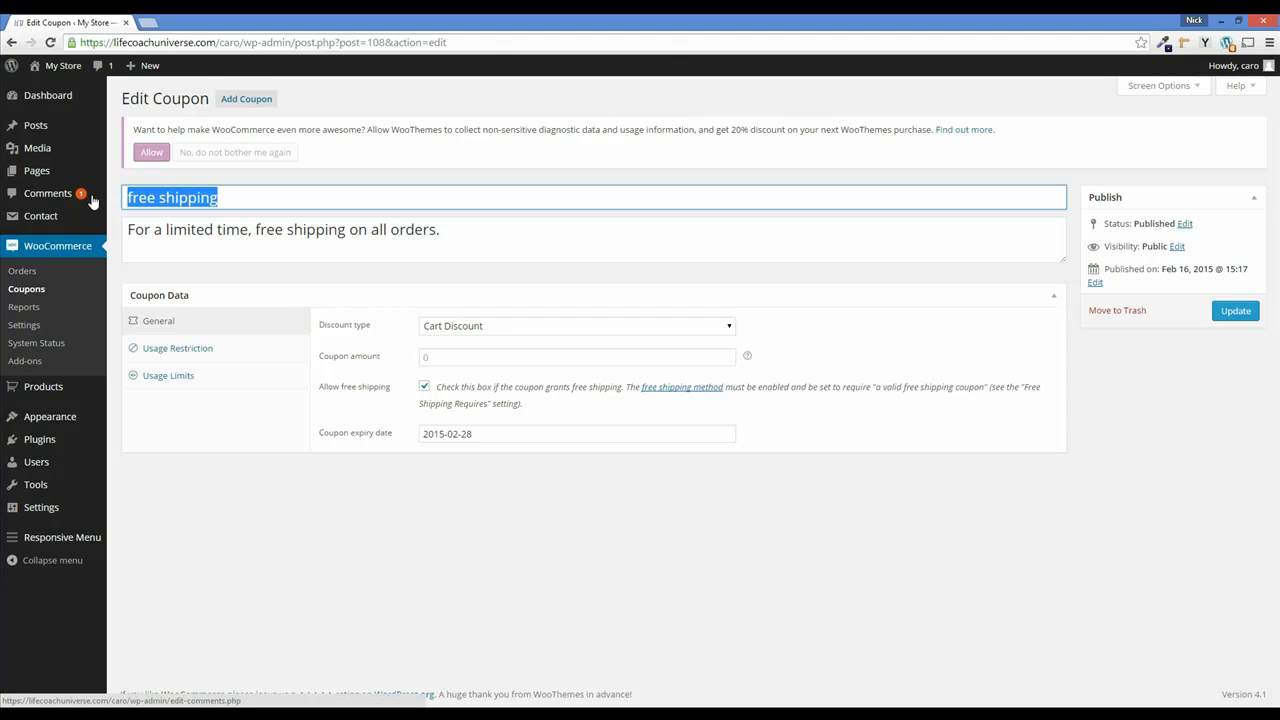
{"action": "type", "text": "F"}
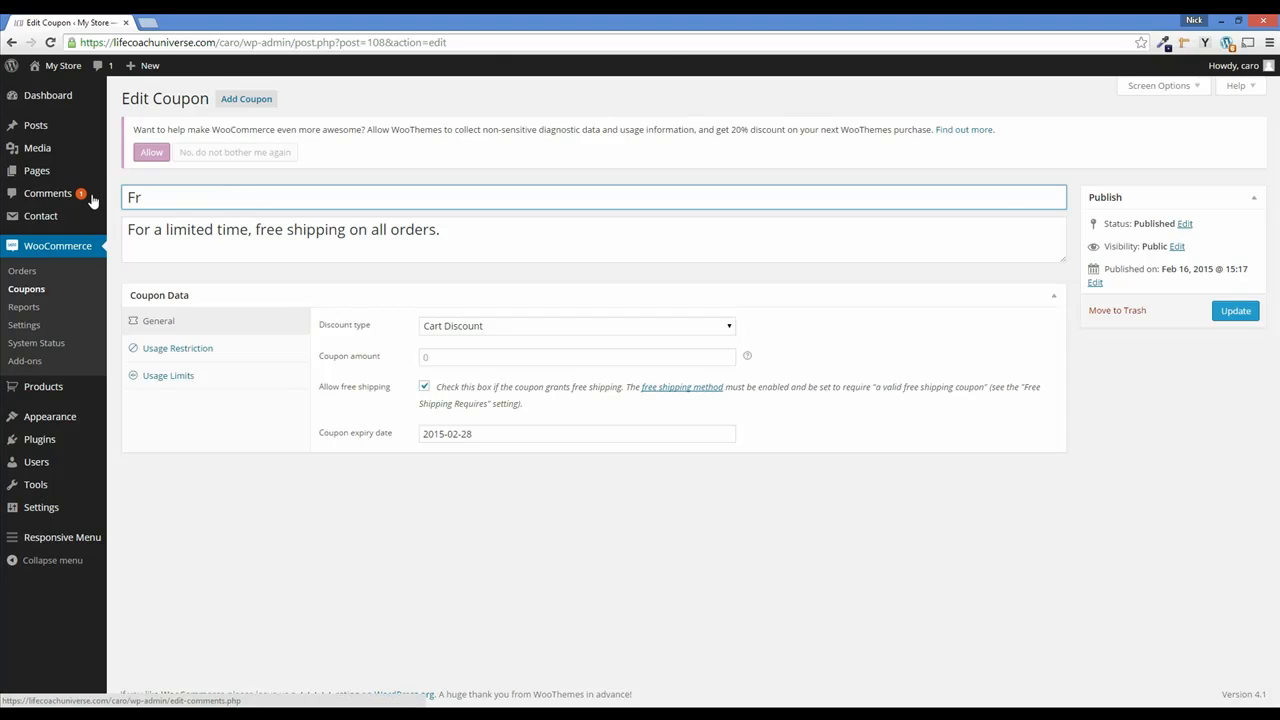
{"action": "type", "text": "REE SHIPPING"}
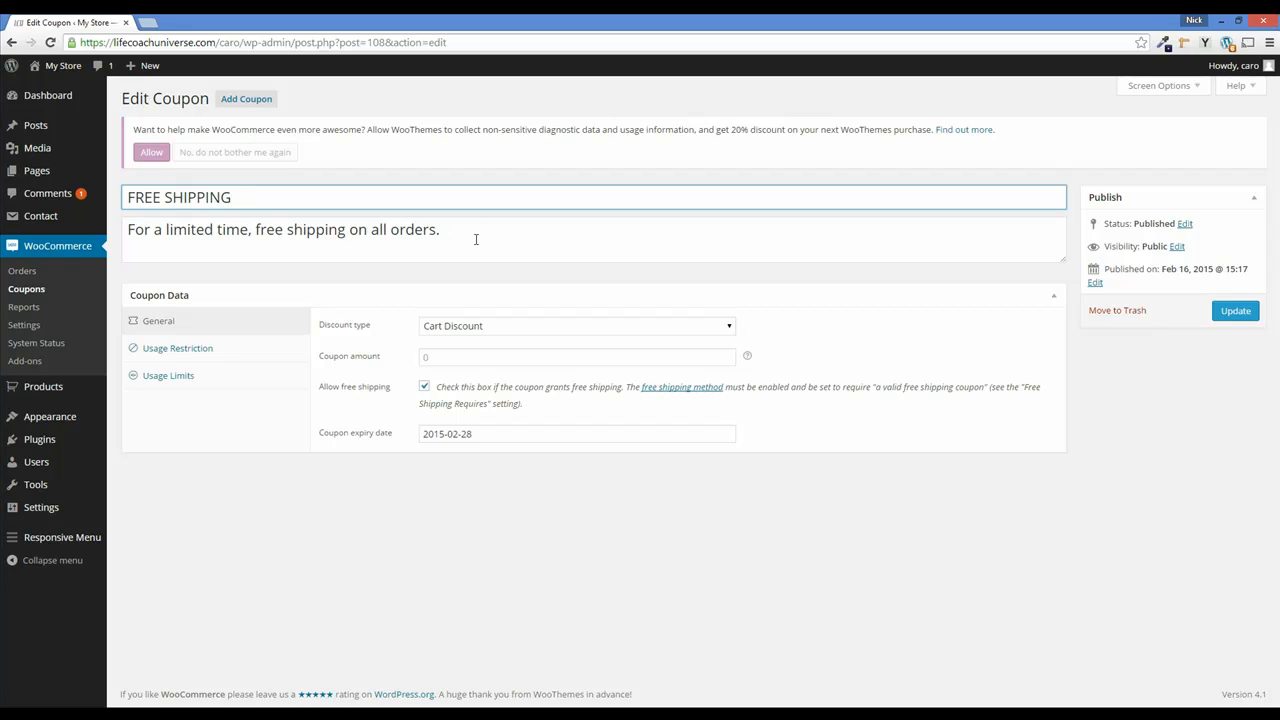
Replace the coupon description with 'Free Shipping until July 4th, 2015.'
{"action": "left_click_drag", "start_coordinate": [463, 229], "coordinate": [110, 240]}
{"action": "type", "text": "UNt"}
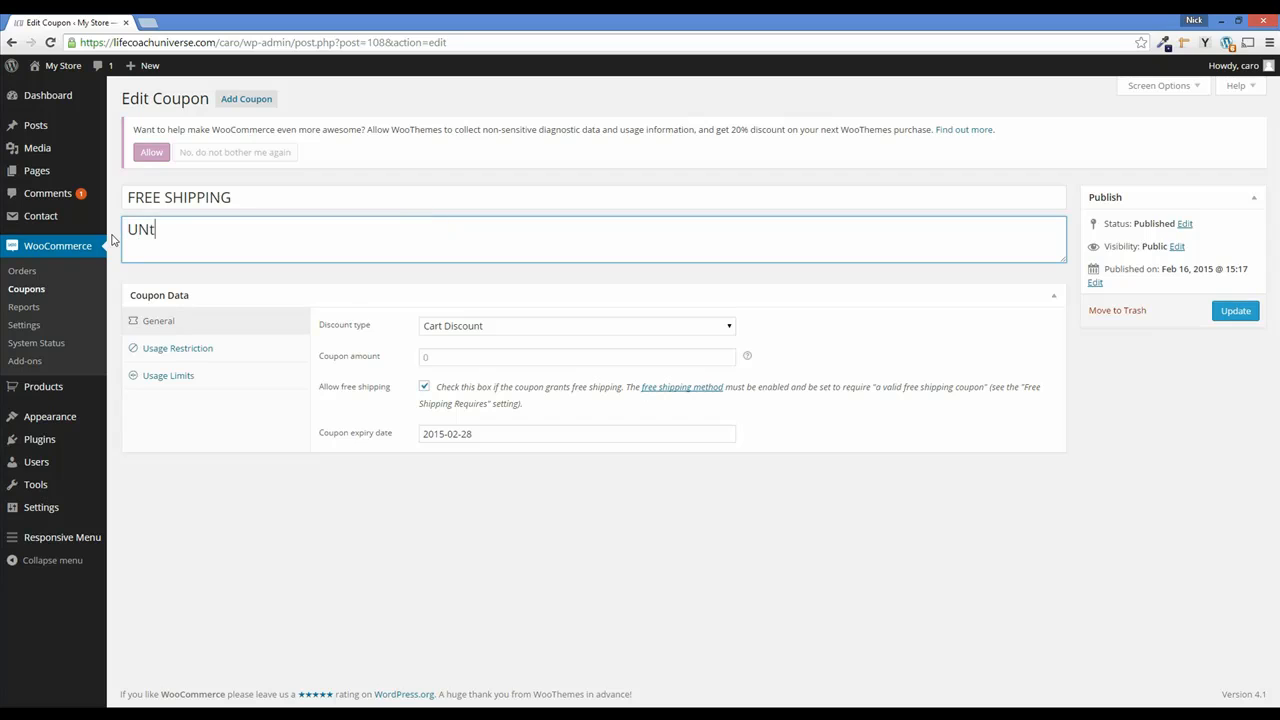
{"action": "key", "text": "BackSpace"}
{"action": "key", "text": "BackSpace"}
{"action": "key", "text": "BackSpace"}
{"action": "key", "text": "BackSpace"}
{"action": "type", "text": "ntil July 4th, 2015."}
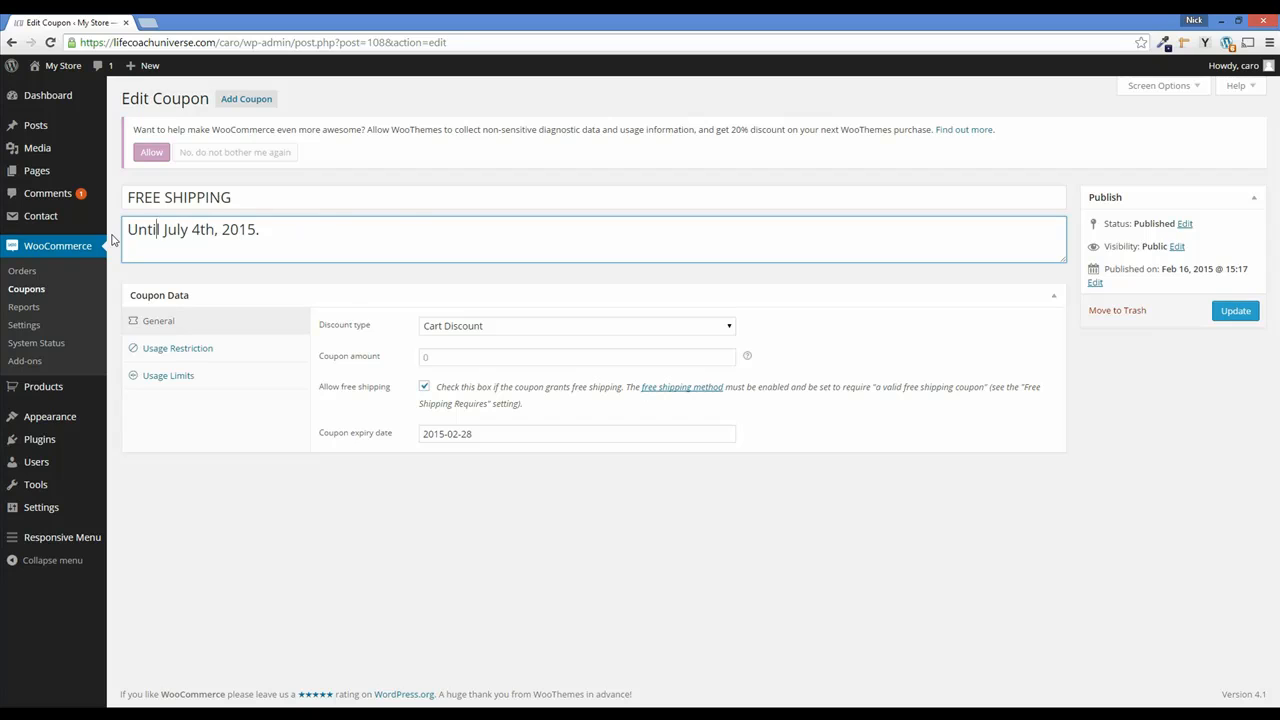
{"action": "type", "text": "fre"}
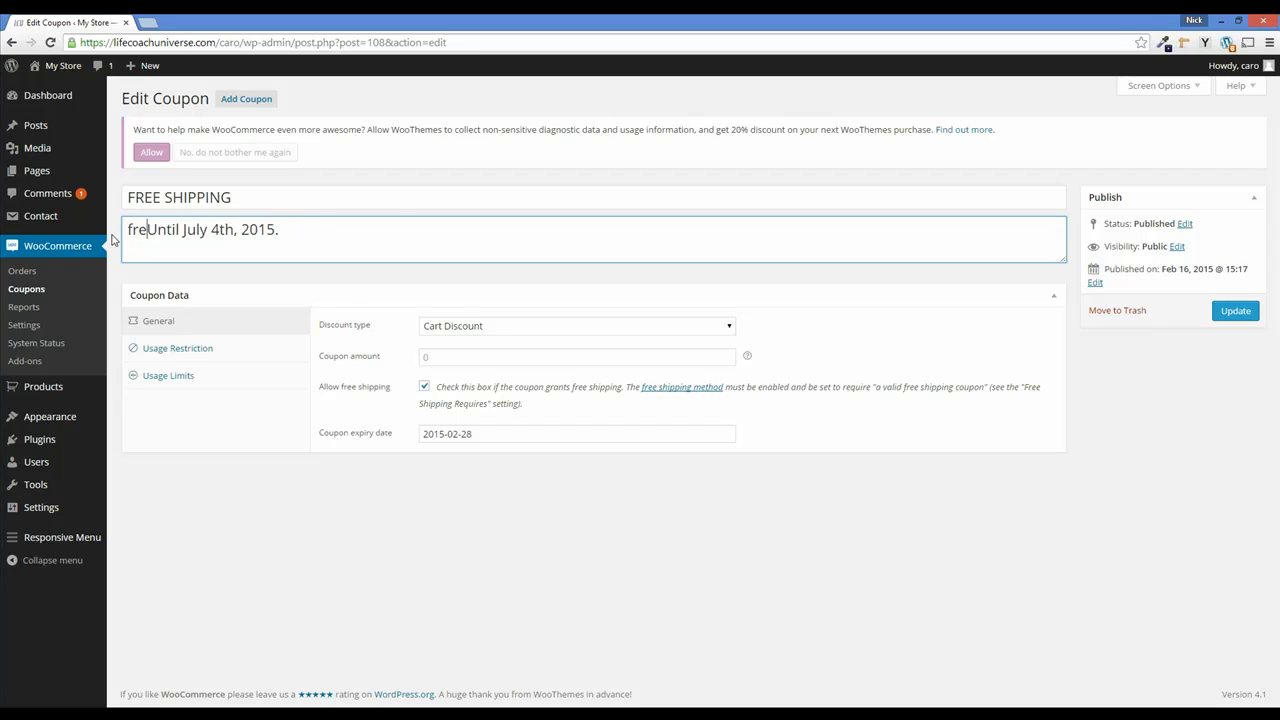
{"action": "key", "text": "BackSpace"}
{"action": "key", "text": "BackSpace"}
{"action": "key", "text": "BackSpace"}
{"action": "type", "text": "Free Shipping"}
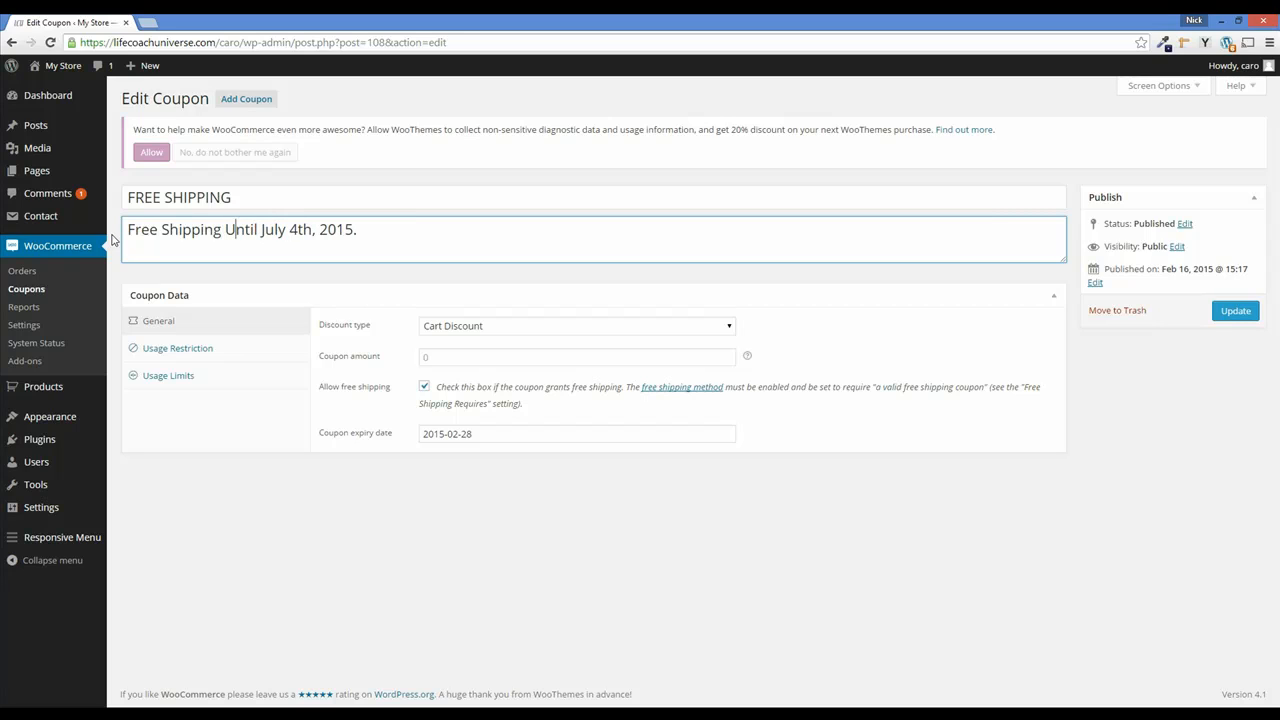
{"action": "key", "text": "BackSpace"}
{"action": "type", "text": "u"}
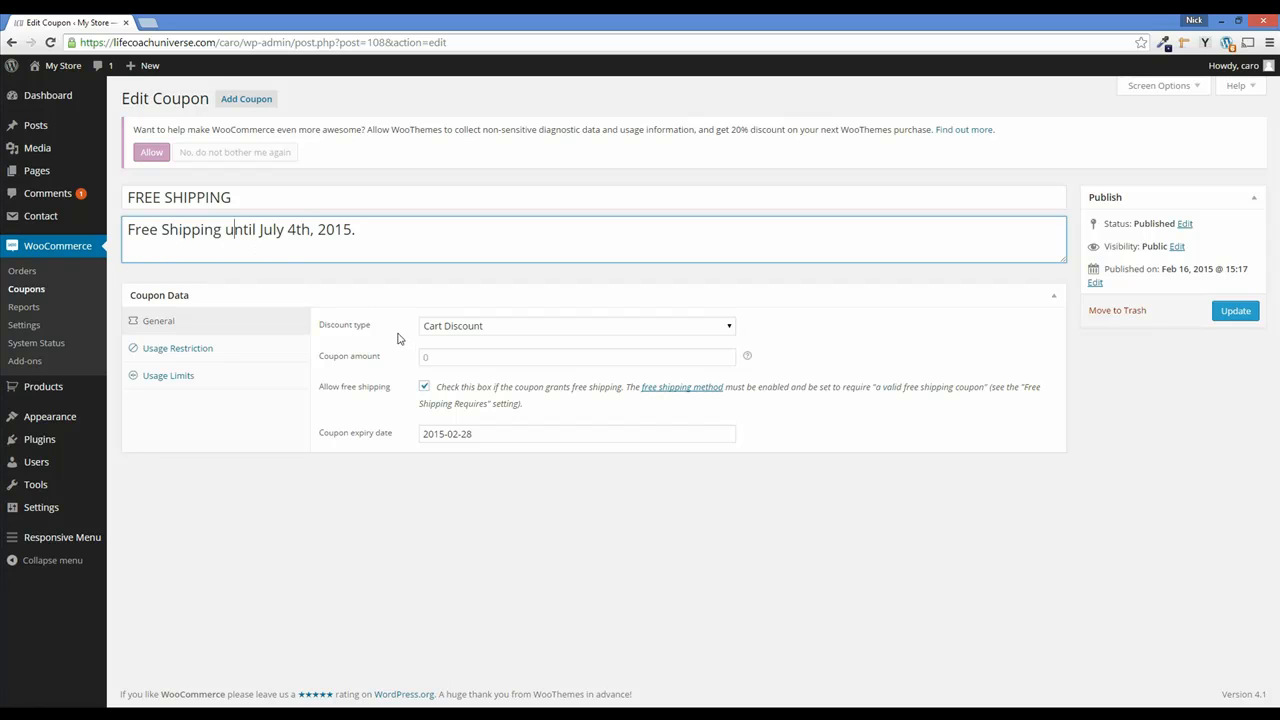
Check the Usage Restriction and Usage Limits tabs, both left unlimited, then select the coupon title
{"action": "left_click", "coordinate": [167, 350]}
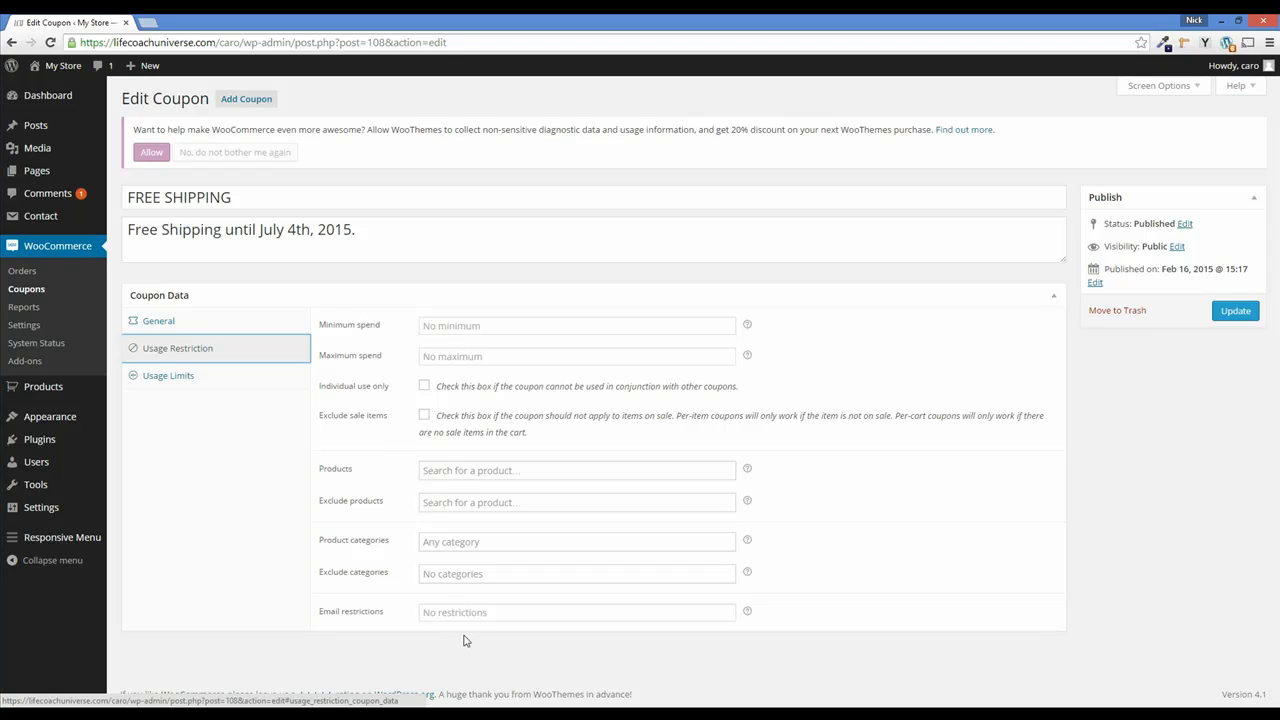
{"action": "left_click", "coordinate": [168, 377]}
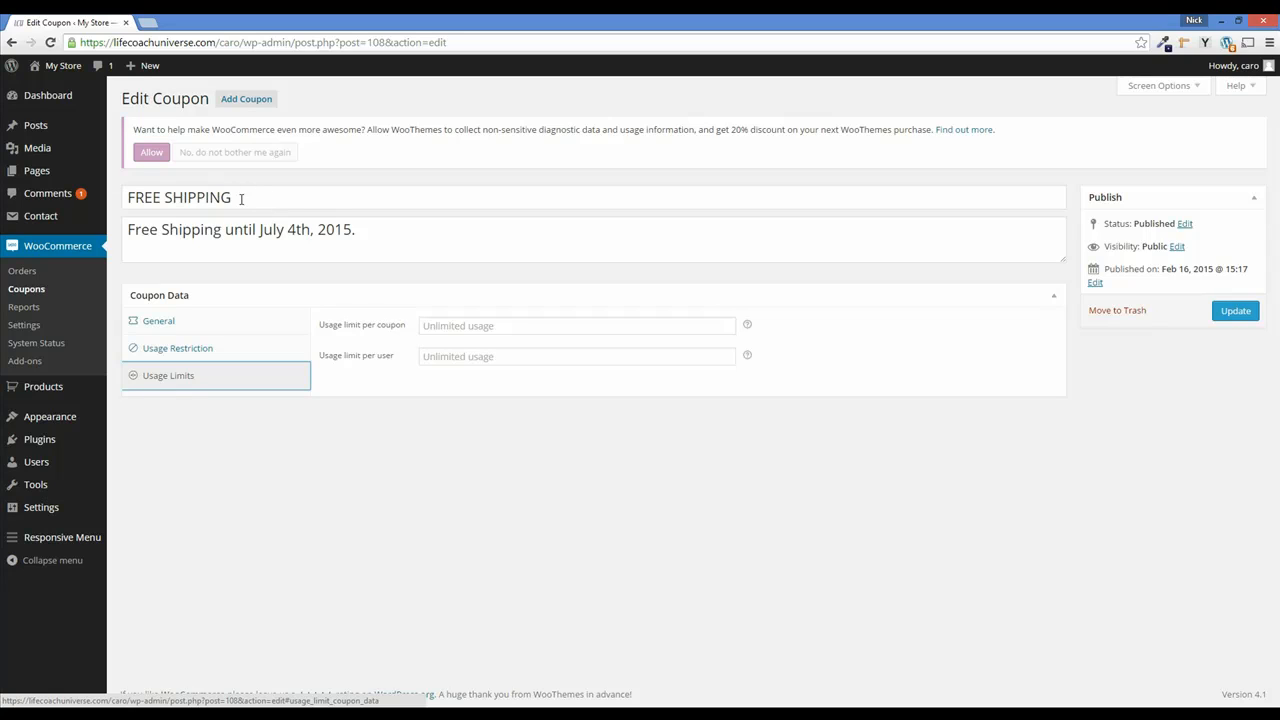
{"action": "left_click_drag", "start_coordinate": [241, 198], "coordinate": [117, 189]}
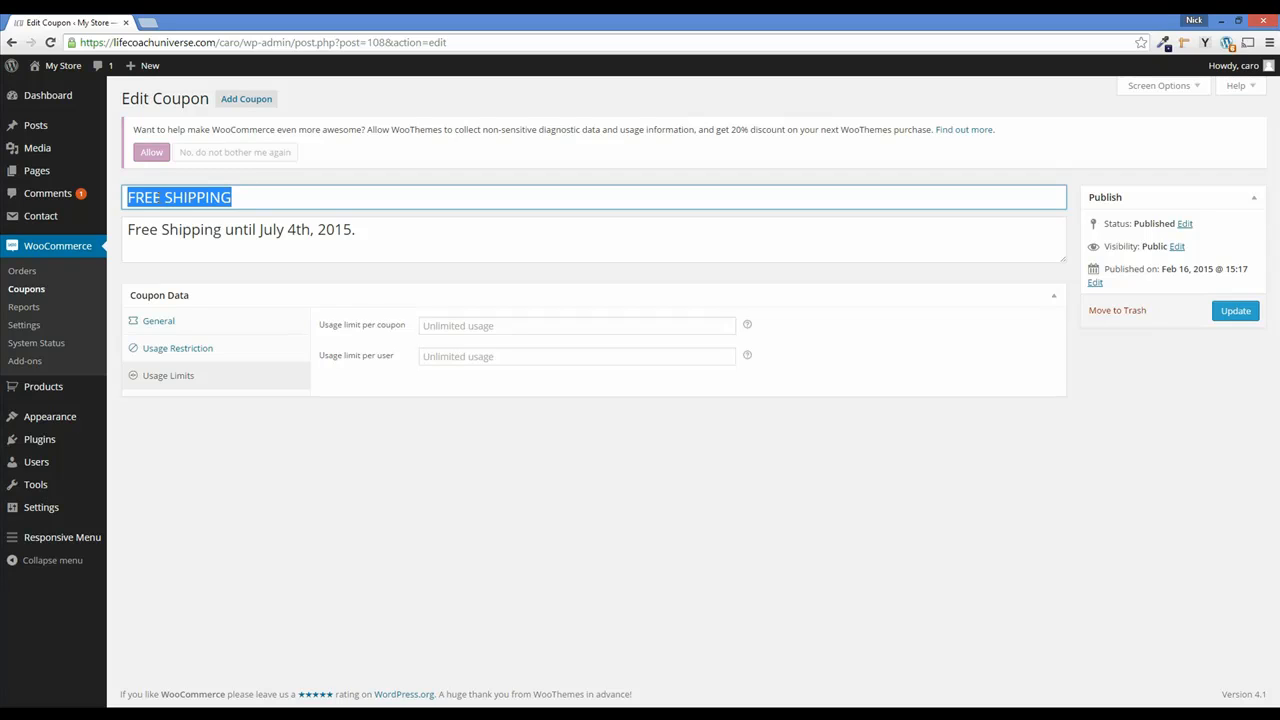
Replace the coupon title with the code f6786f
{"action": "type", "text": "f6786f"}
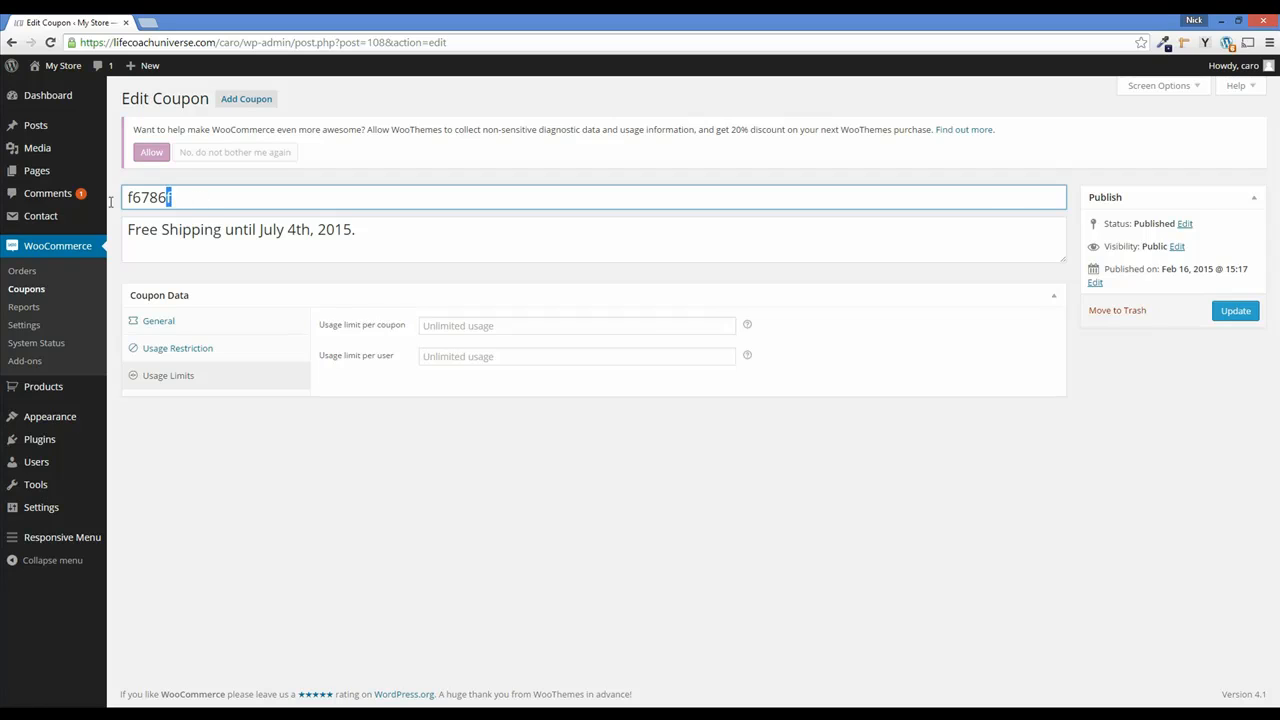
{"action": "left_click_drag", "start_coordinate": [110, 202], "coordinate": [91, 206]}
{"action": "left_click", "coordinate": [223, 248]}
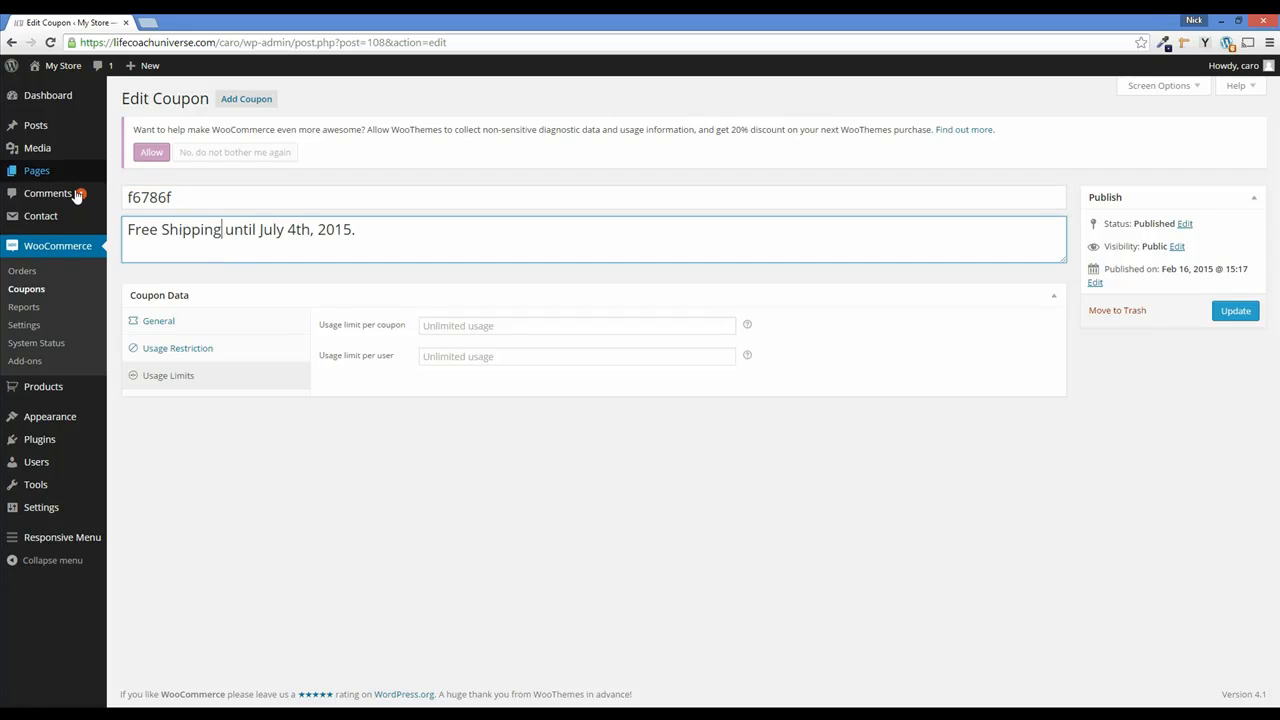
Update the coupon and start a blank Add New Coupon form
{"action": "left_click", "coordinate": [1226, 317]}
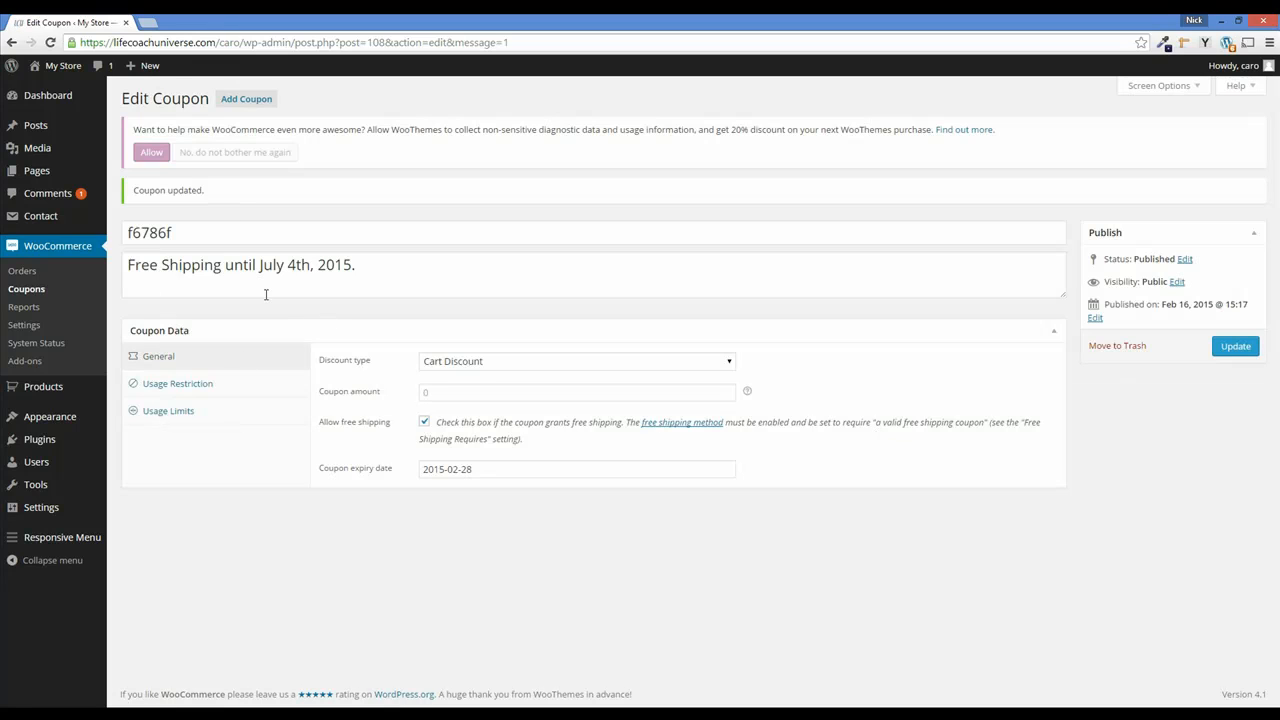
{"action": "left_click", "coordinate": [246, 102]}
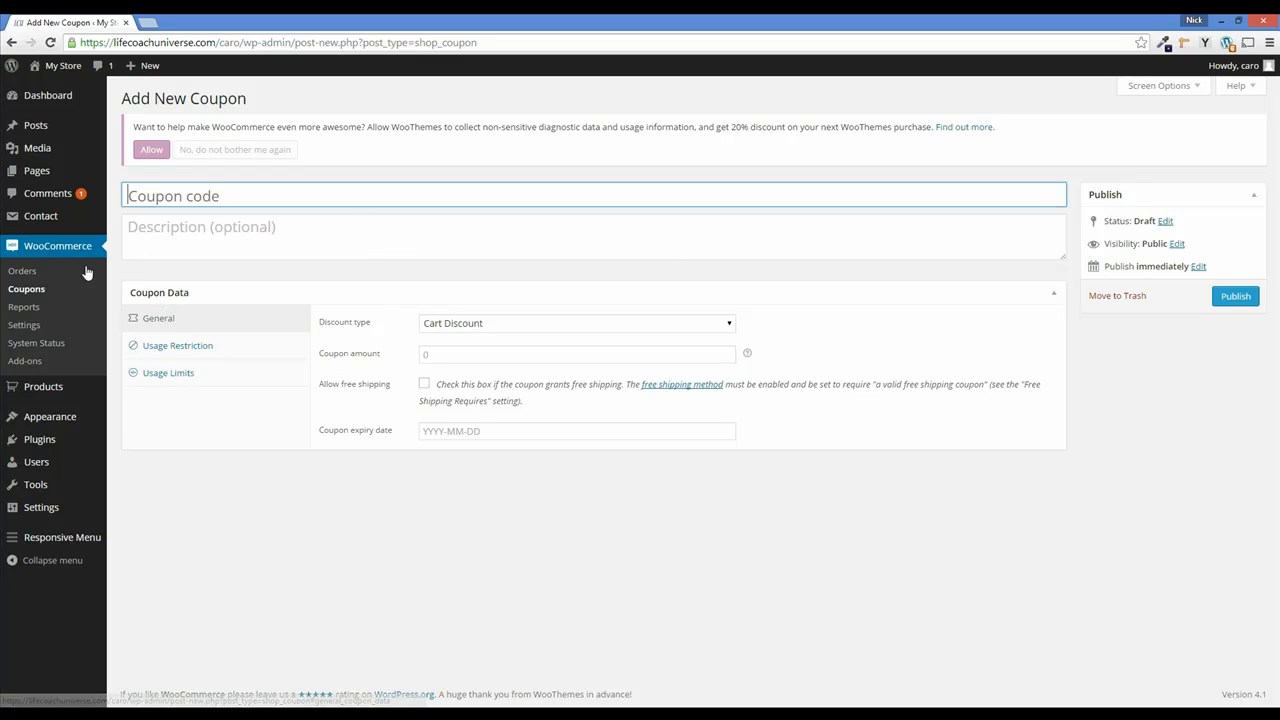
{"action": "mouse_move", "coordinate": [36, 390]}
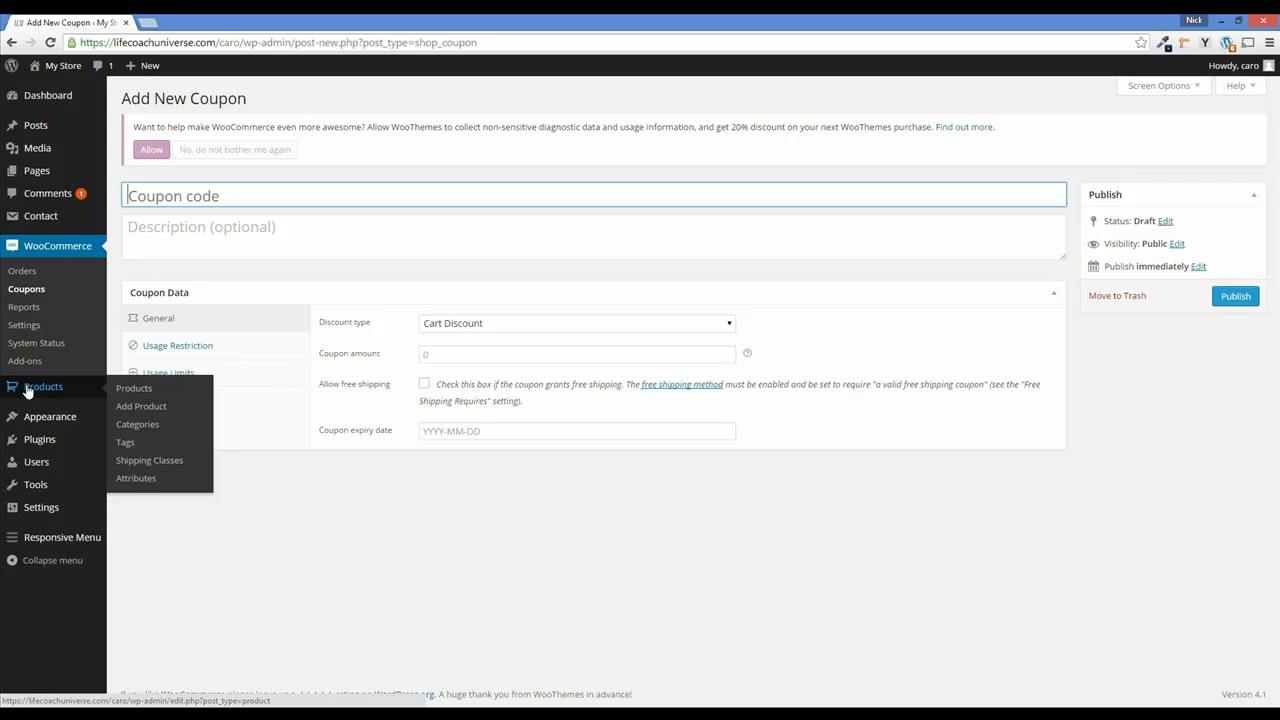
Browse the Products list and start a new blank Simple product draft
{"action": "left_click", "coordinate": [136, 390]}
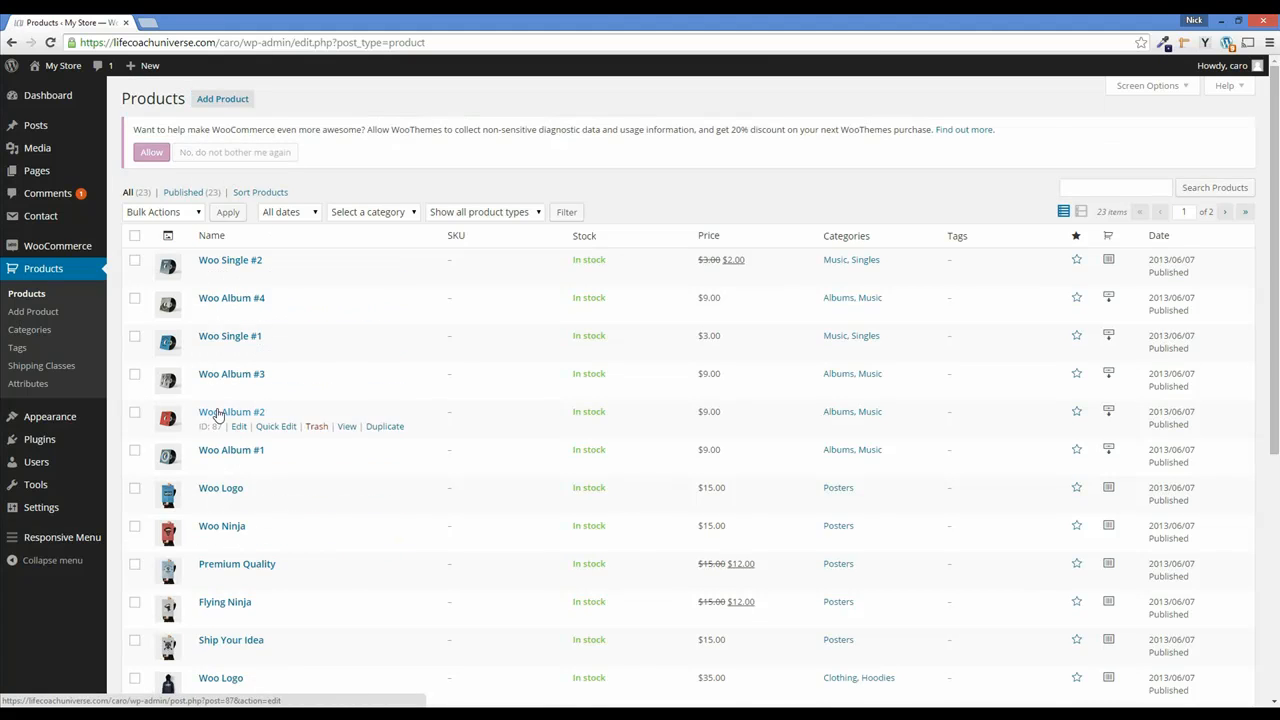
{"action": "scroll", "coordinate": [214, 412], "scroll_direction": "down", "scroll_amount": 3}
{"action": "scroll", "coordinate": [218, 413], "scroll_direction": "down", "scroll_amount": 2}
{"action": "scroll", "coordinate": [300, 534], "scroll_direction": "up", "scroll_amount": 5}
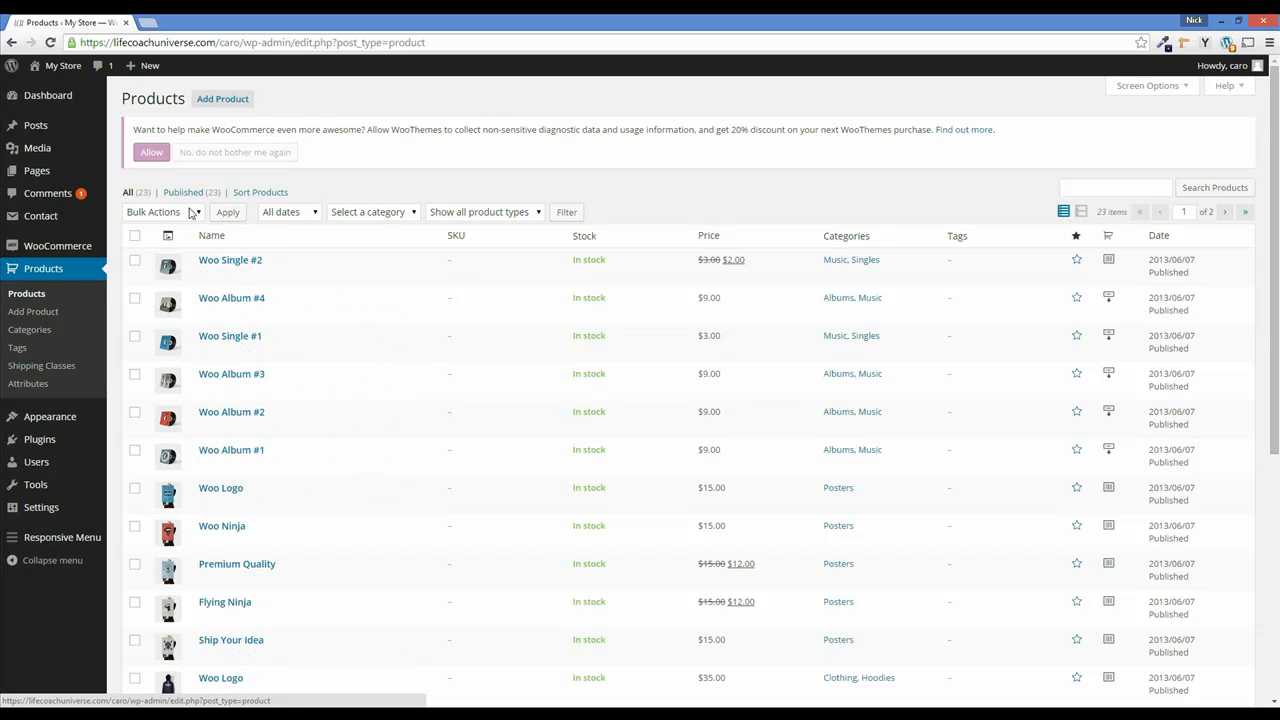
{"action": "left_click", "coordinate": [30, 316]}
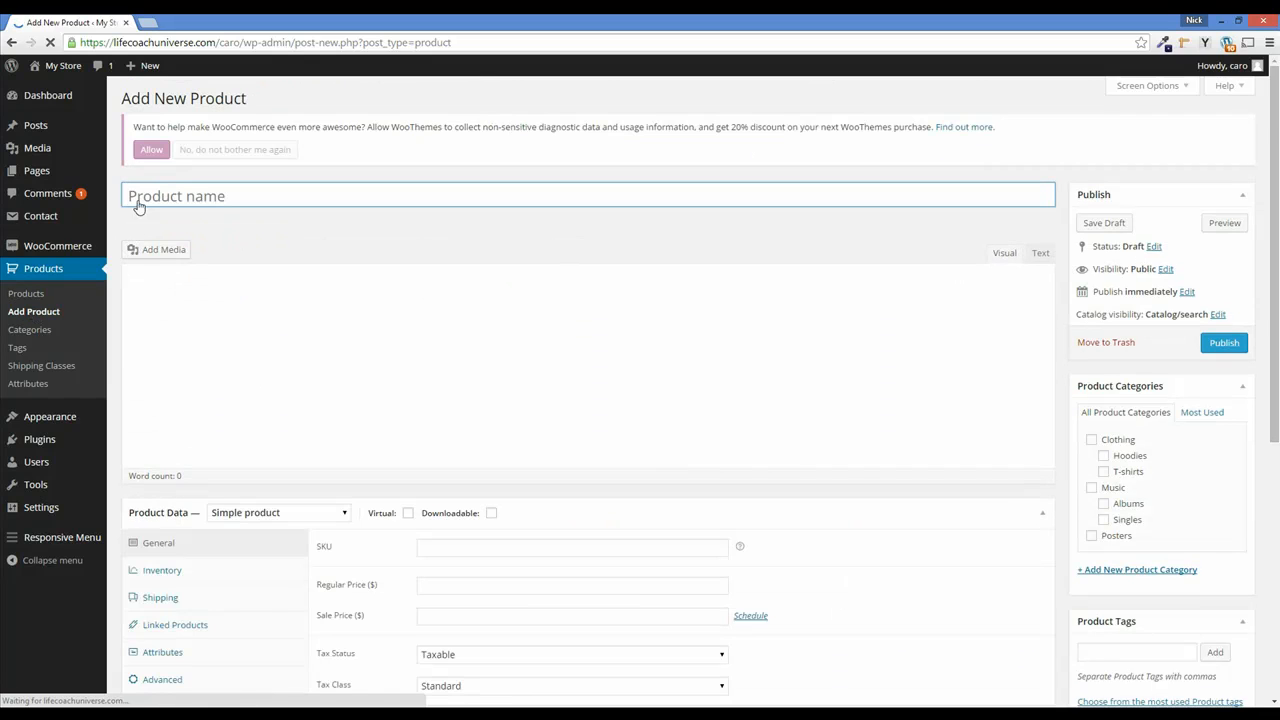
{"action": "left_click", "coordinate": [150, 254]}
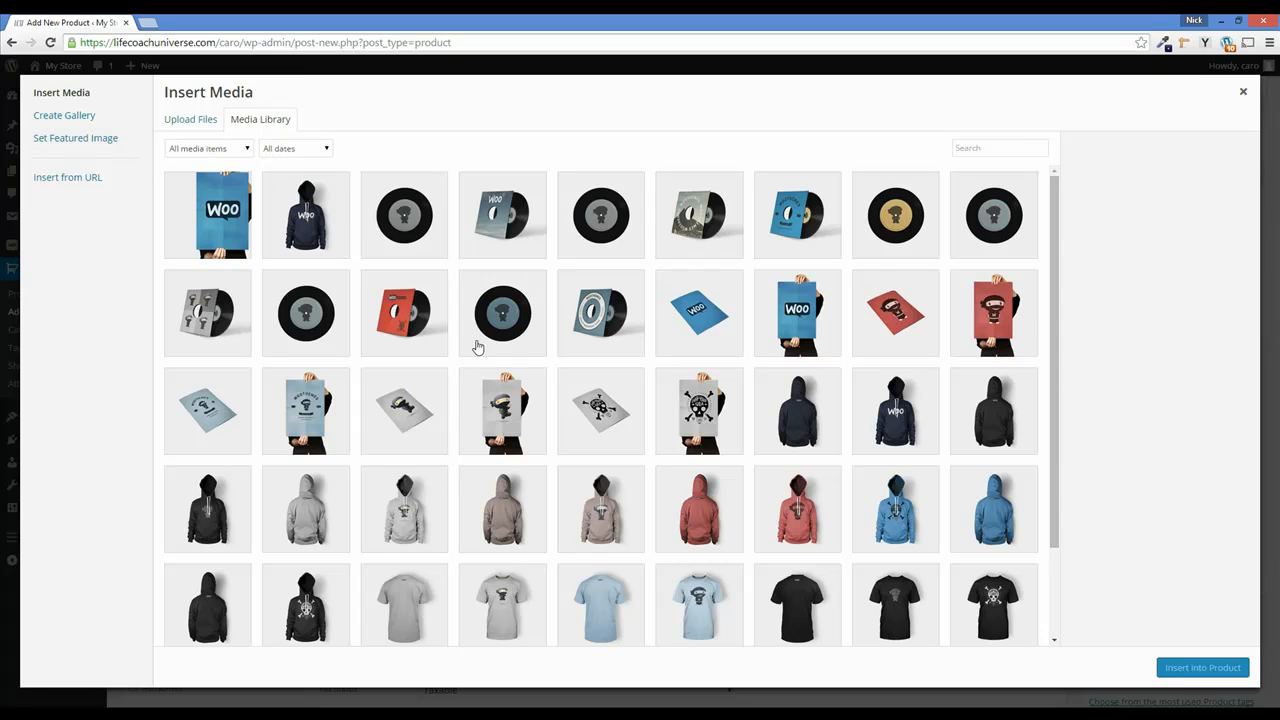
{"action": "left_click", "coordinate": [174, 121]}
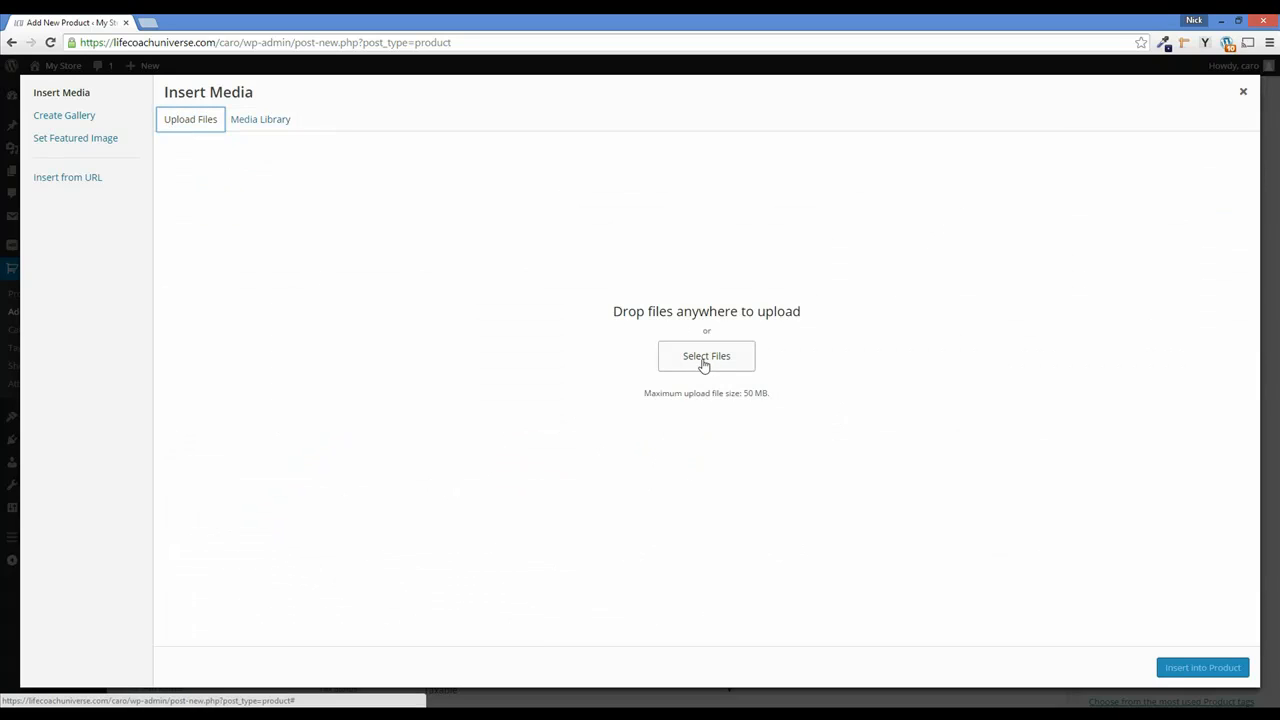
{"action": "left_click", "coordinate": [261, 122]}
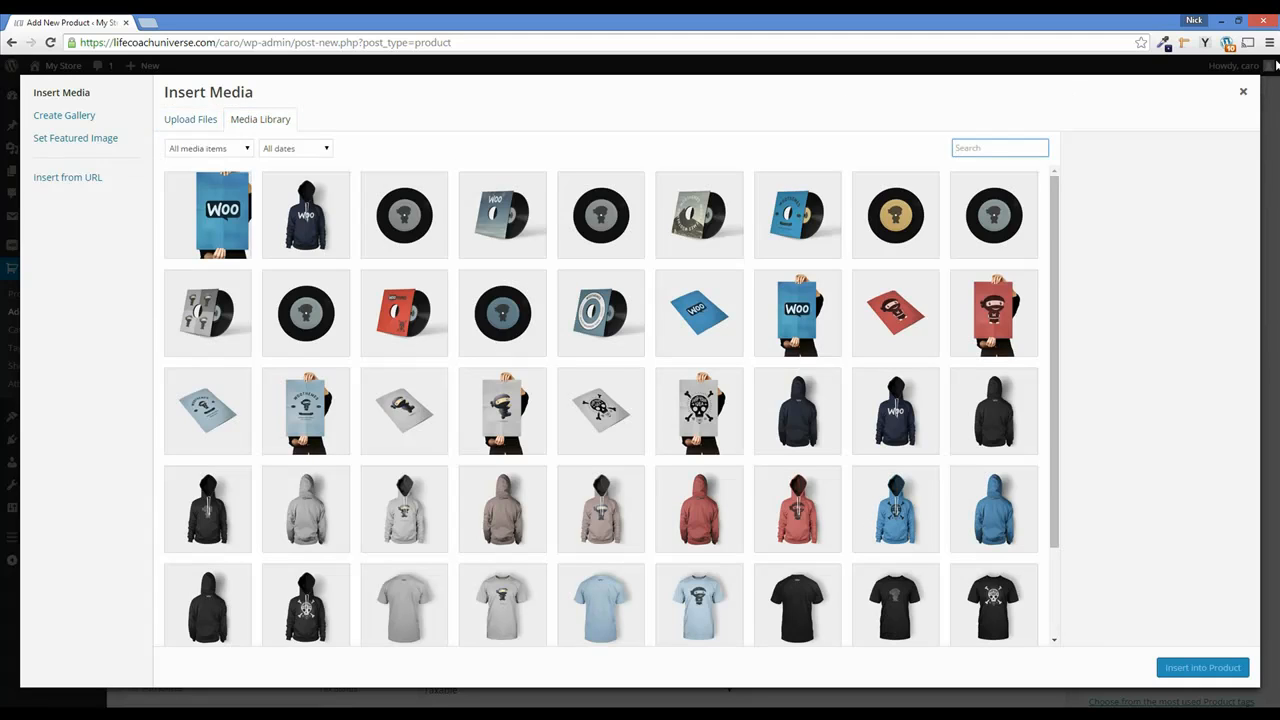
{"action": "left_click", "coordinate": [1243, 91]}
{"action": "scroll", "coordinate": [300, 350], "scroll_direction": "down", "scroll_amount": 1}
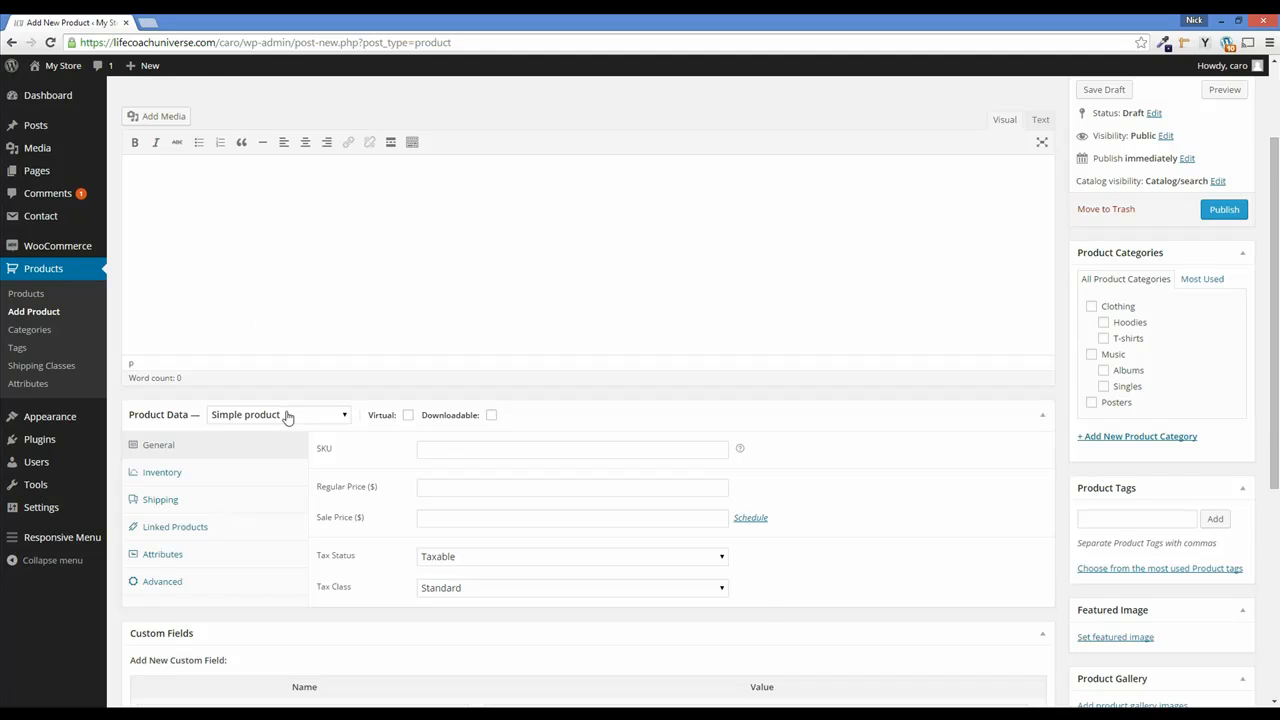
Keep the product type as Simple product and place the caret in Regular price
{"action": "scroll", "coordinate": [287, 417], "scroll_direction": "down", "scroll_amount": 1}
{"action": "left_click", "coordinate": [344, 352]}
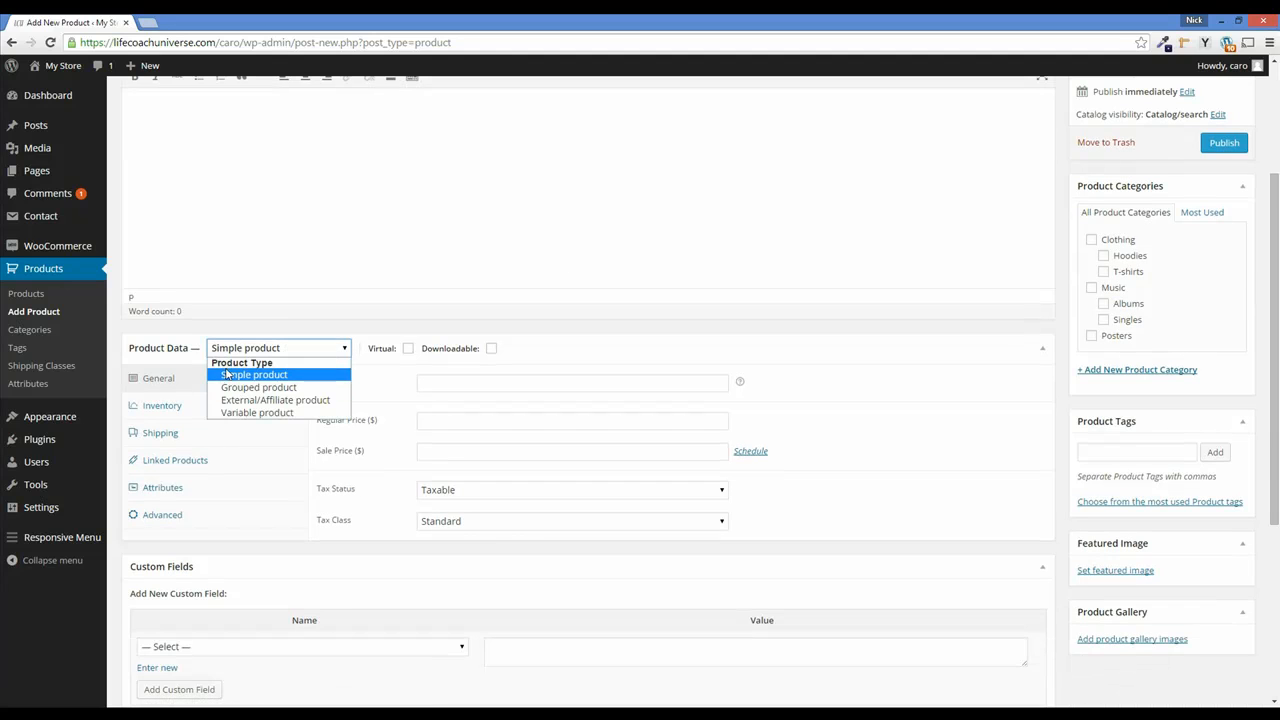
{"action": "left_click", "coordinate": [341, 350]}
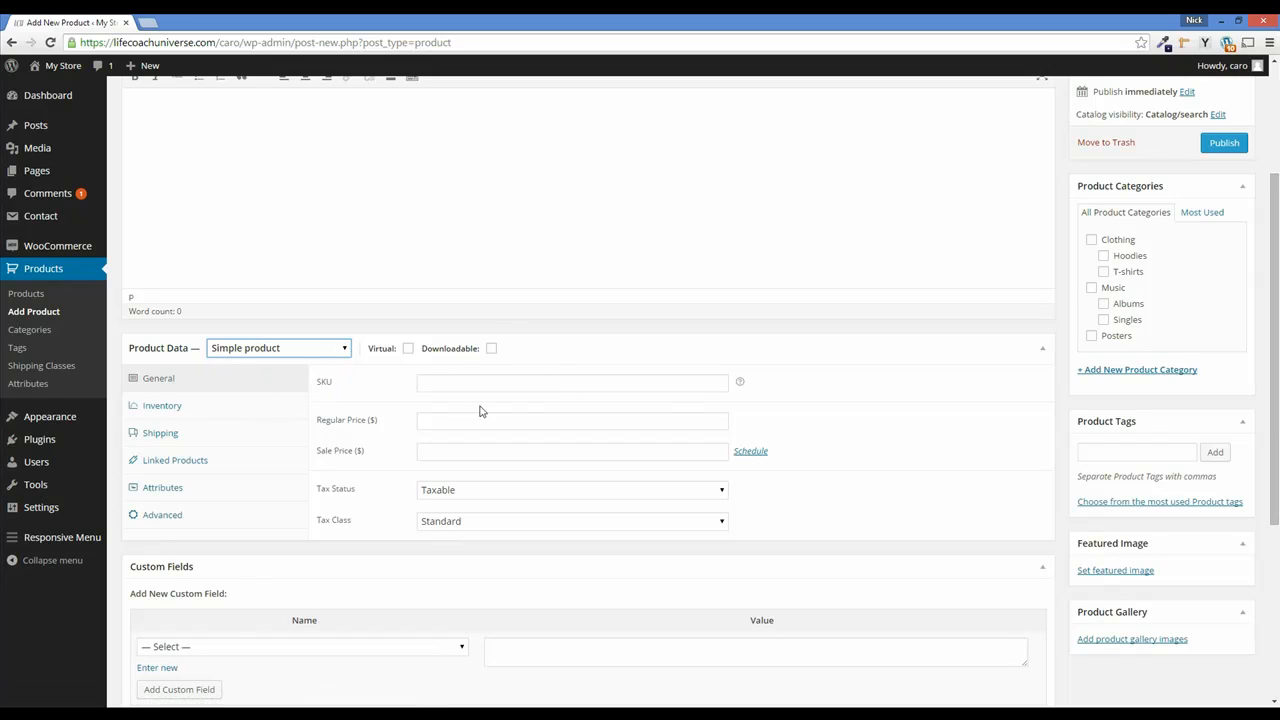
{"action": "left_click", "coordinate": [413, 428]}
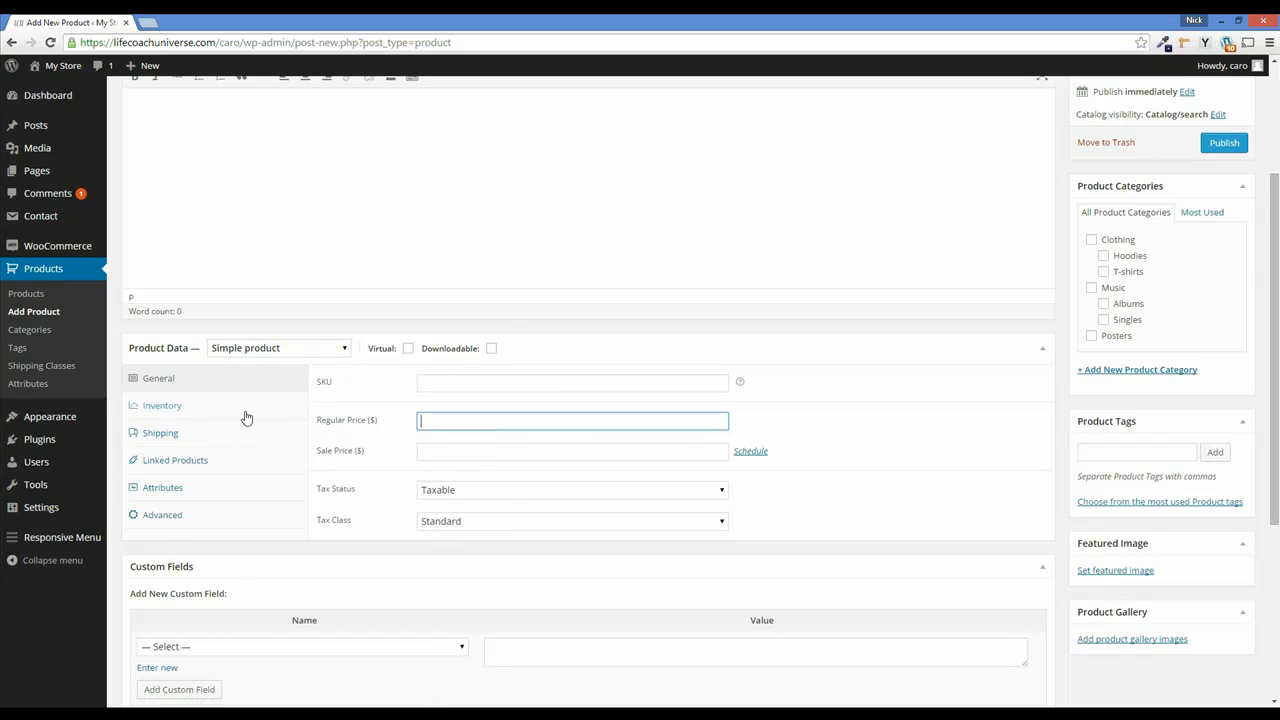
{"action": "scroll", "coordinate": [240, 395], "scroll_direction": "down", "scroll_amount": 1}
Review the Inventory, Shipping, Linked Products, Attributes and Advanced product data tabs
{"action": "left_click", "coordinate": [163, 278]}
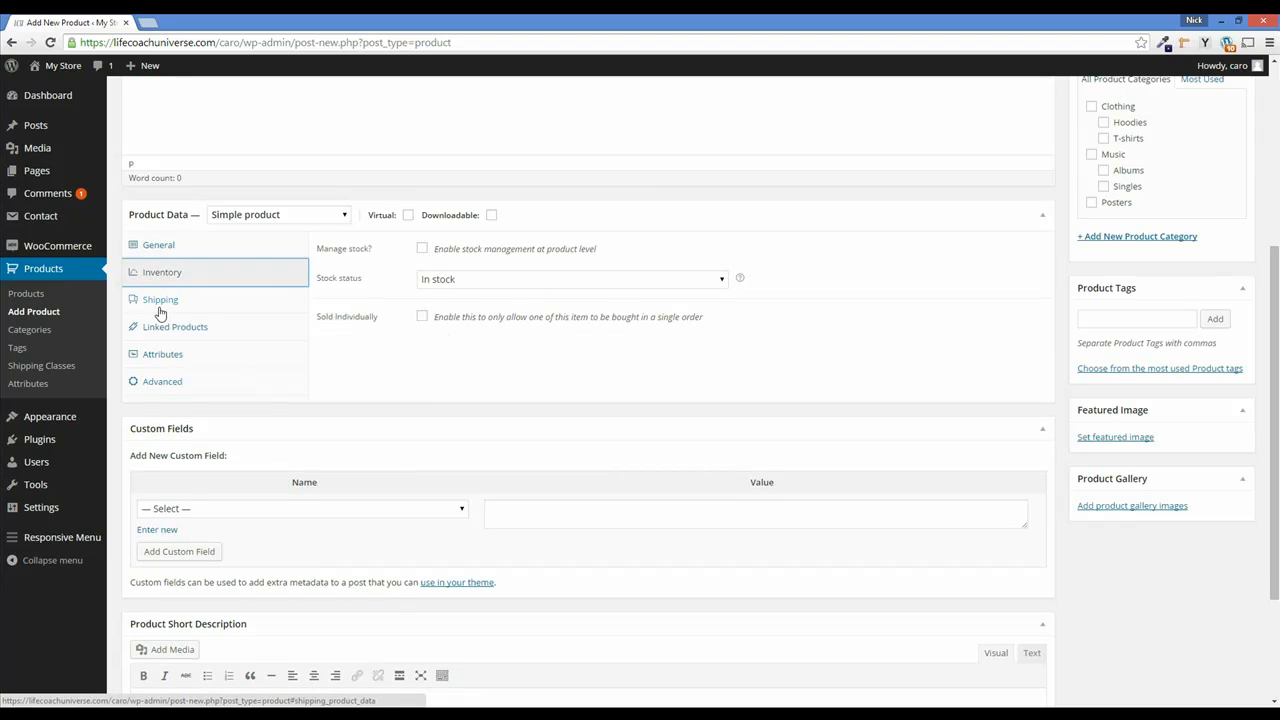
{"action": "left_click", "coordinate": [192, 303]}
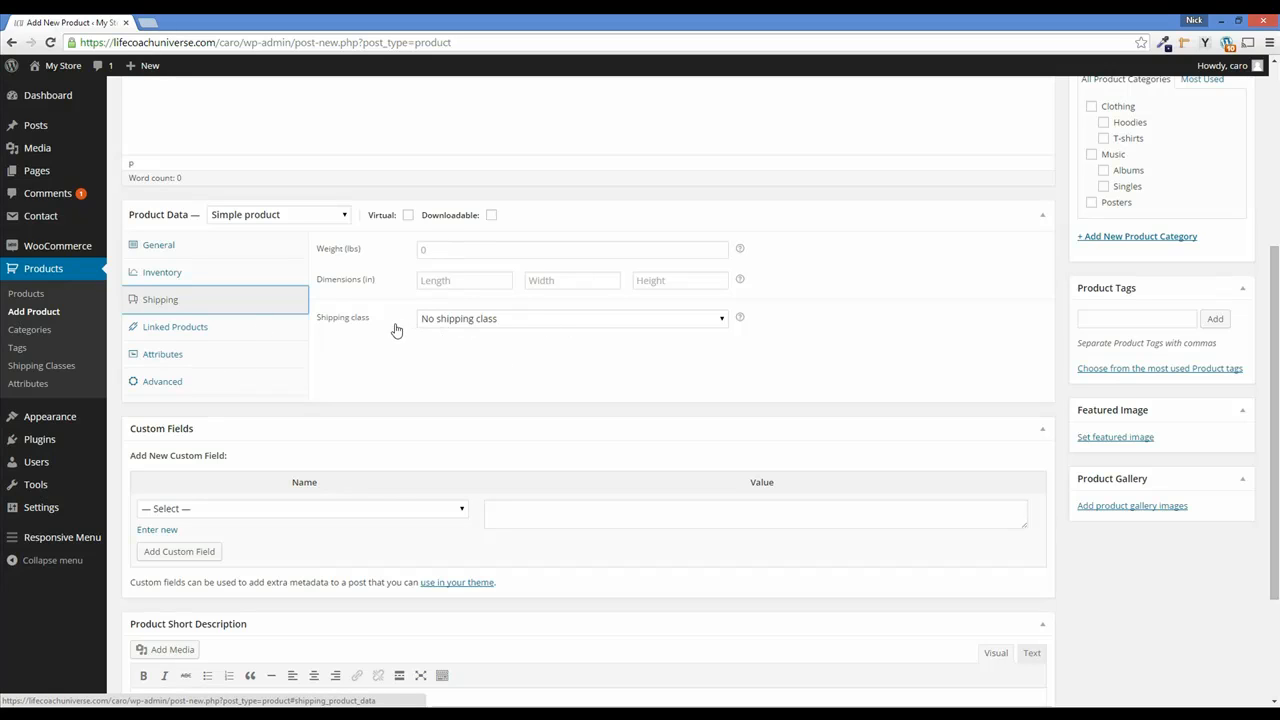
{"action": "left_click", "coordinate": [182, 334]}
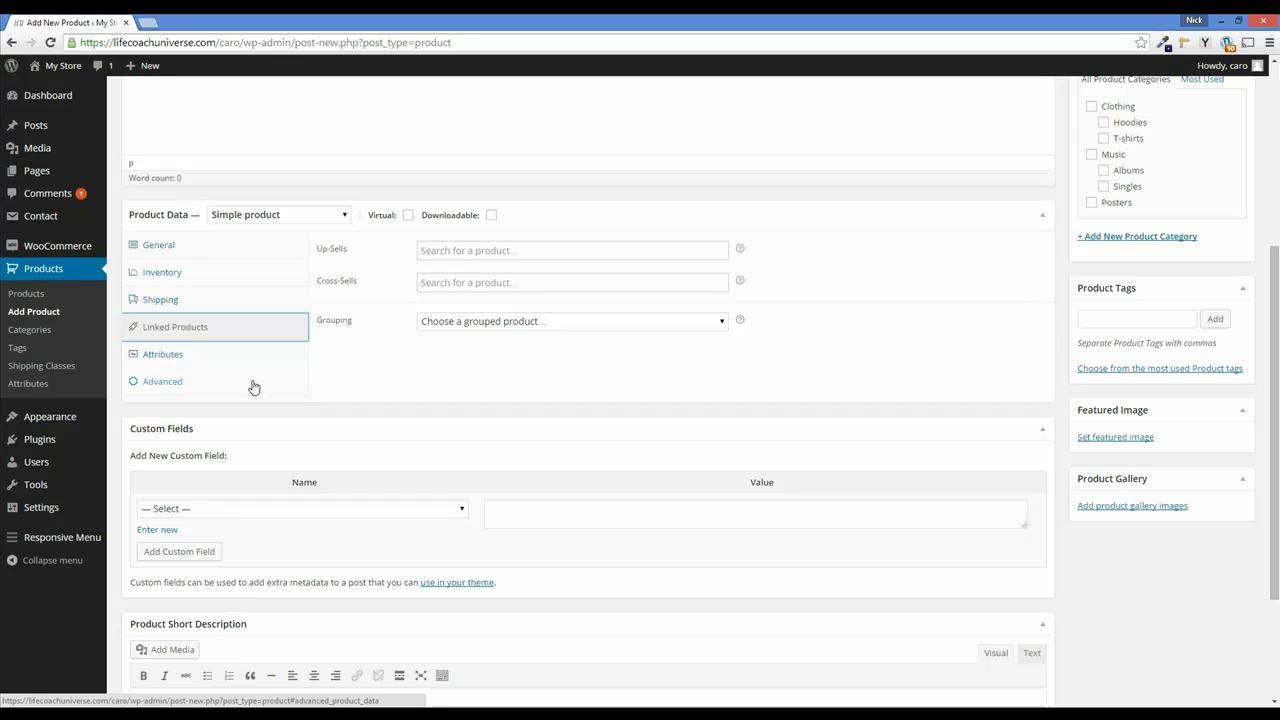
{"action": "left_click", "coordinate": [156, 358]}
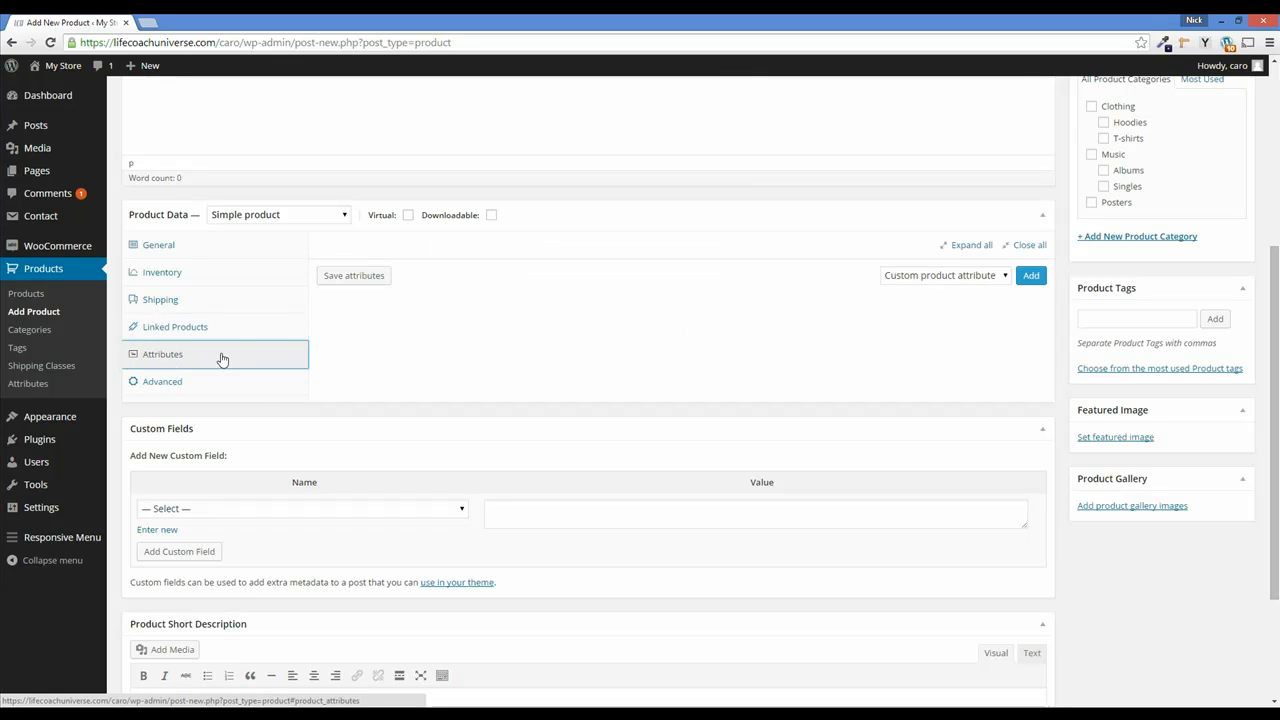
{"action": "left_click", "coordinate": [149, 387]}
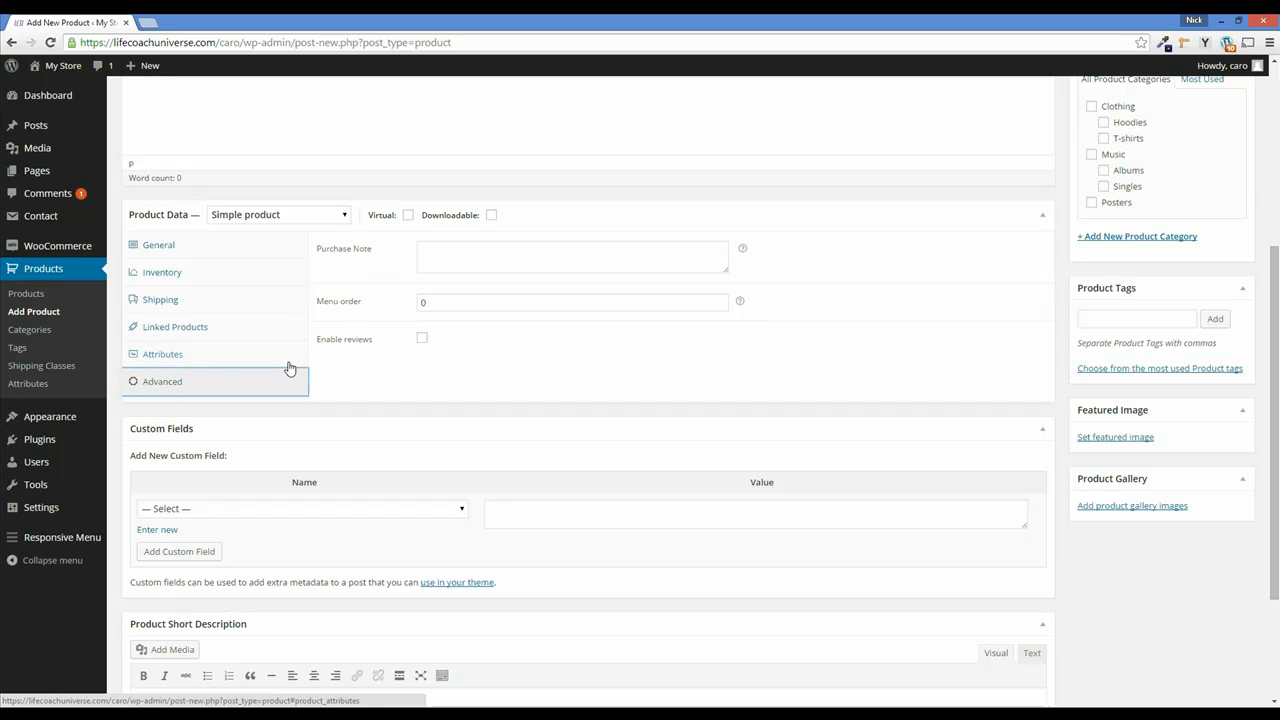
{"action": "scroll", "coordinate": [286, 366], "scroll_direction": "down", "scroll_amount": 3}
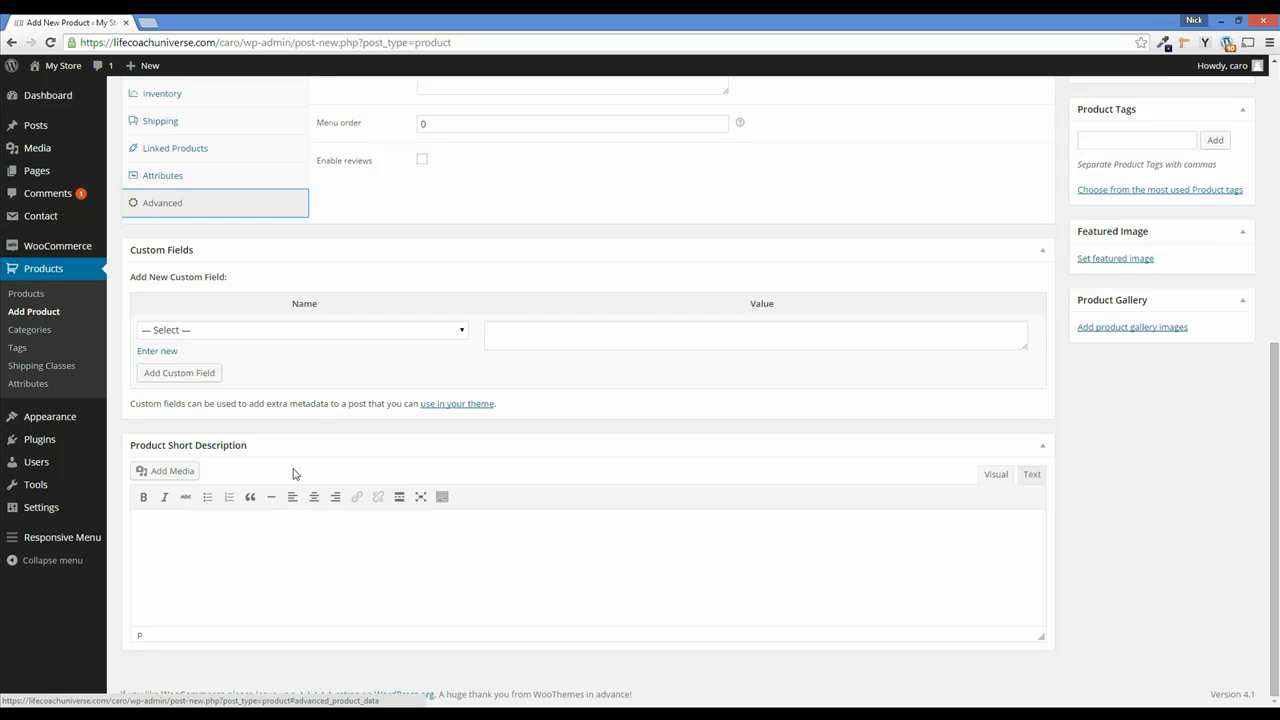
{"action": "scroll", "coordinate": [293, 472], "scroll_direction": "up", "scroll_amount": 8}
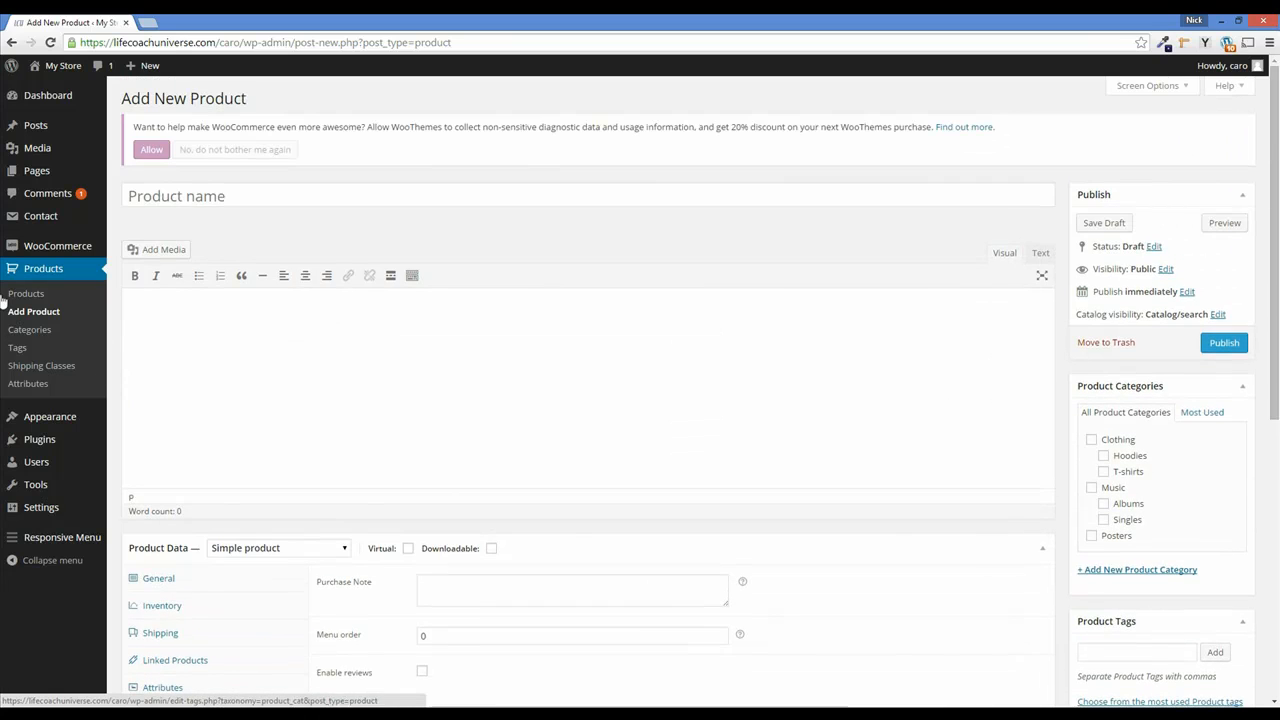
Browse the Product Categories page, then open the empty Product Tags page
{"action": "left_click", "coordinate": [30, 331]}
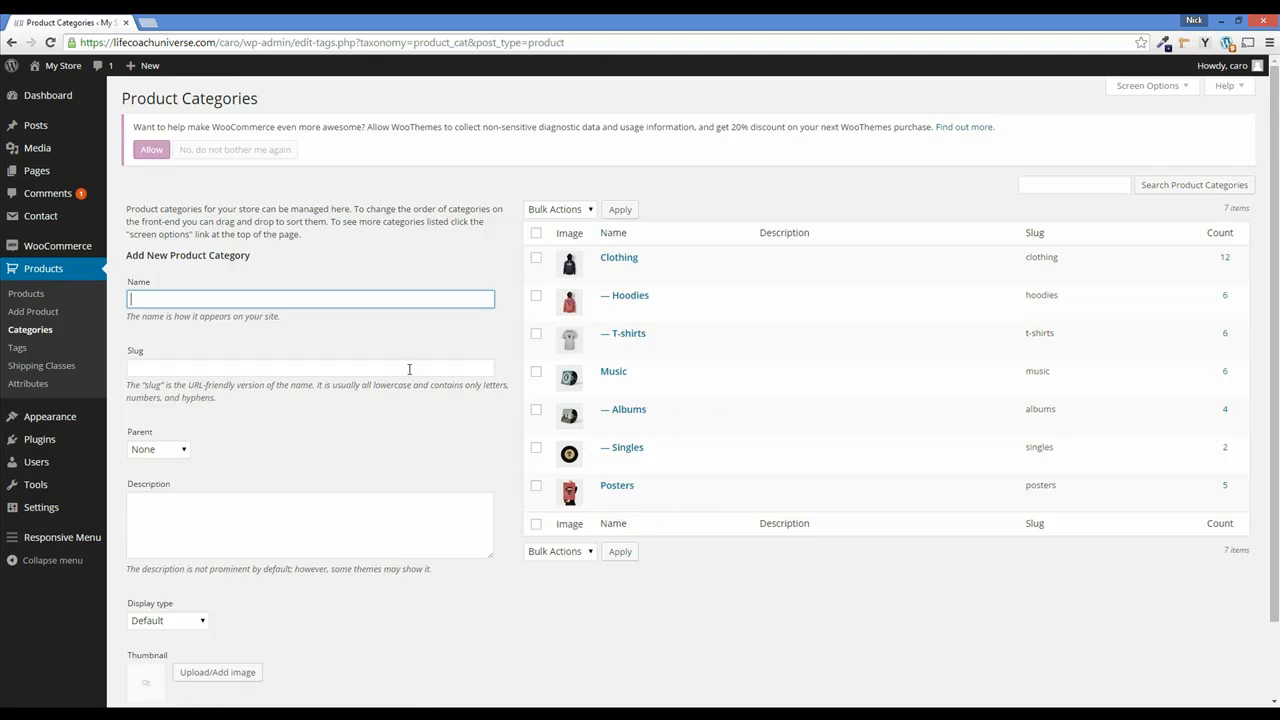
{"action": "scroll", "coordinate": [409, 367], "scroll_direction": "down", "scroll_amount": 1}
{"action": "scroll", "coordinate": [428, 357], "scroll_direction": "up", "scroll_amount": 1}
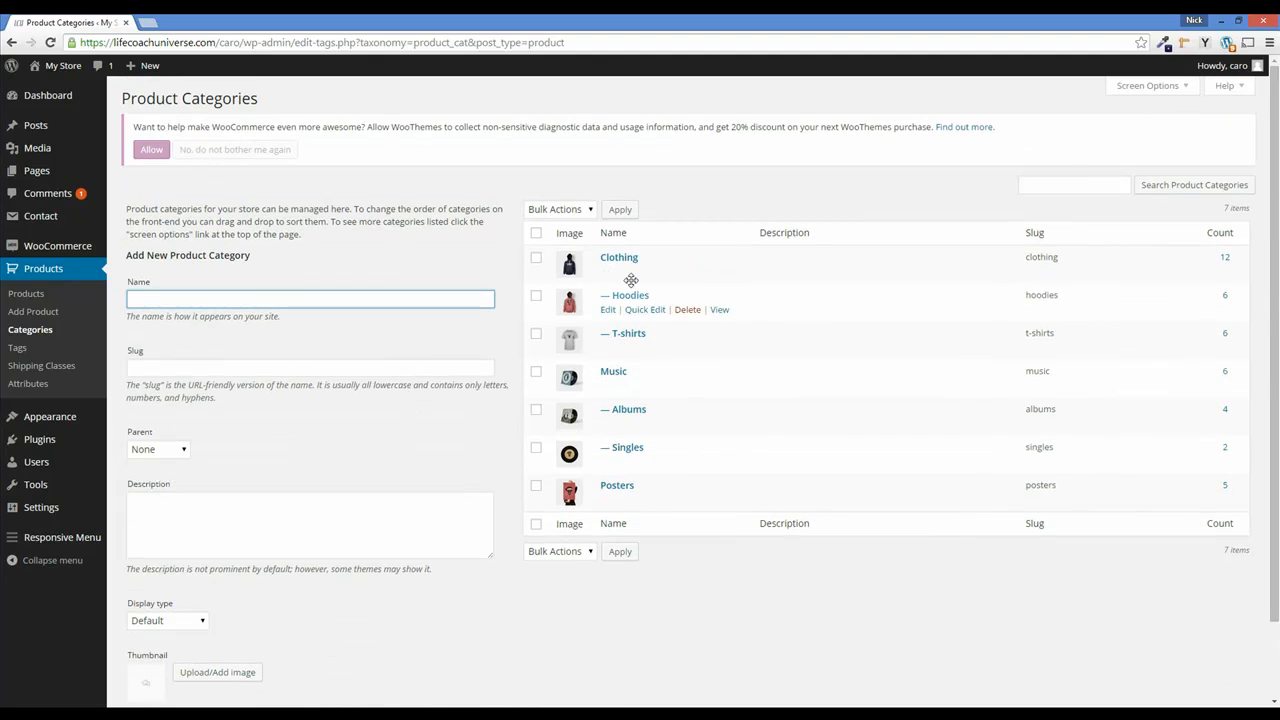
{"action": "left_click", "coordinate": [18, 347]}
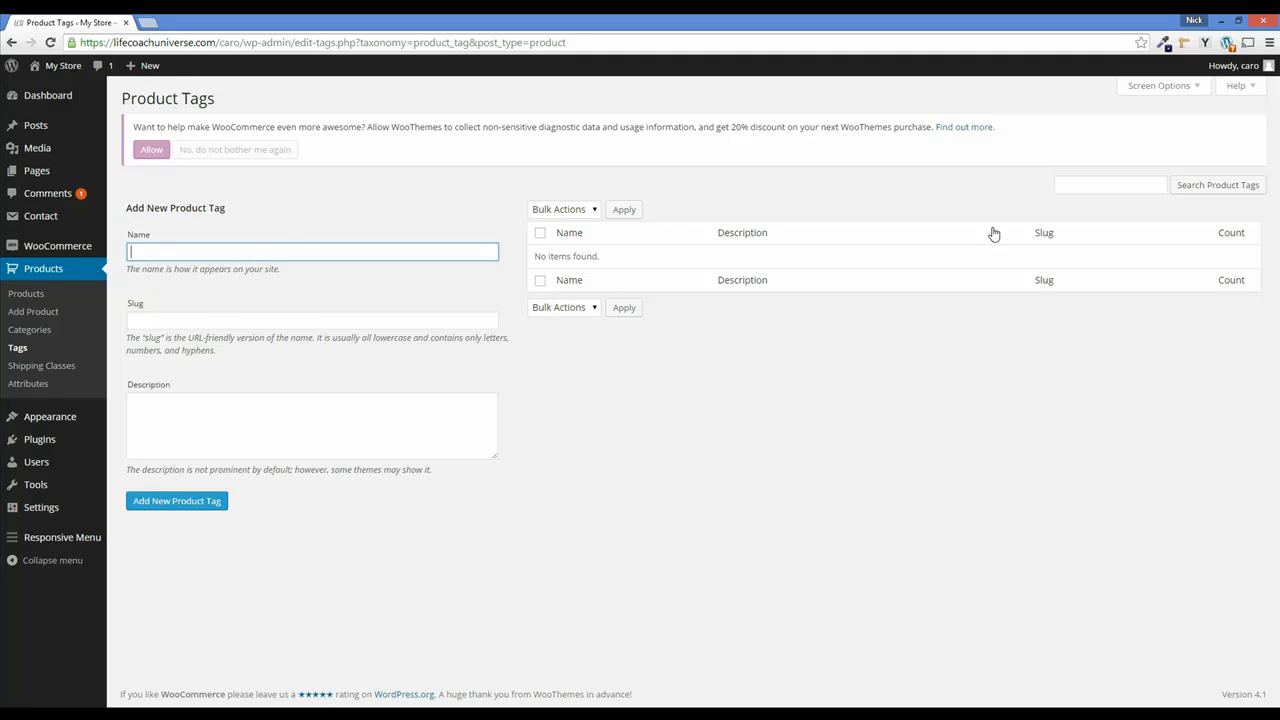
Review the Shipping Classes page and the color attribute (Black, Blue, Green), then return to all 23 products
{"action": "left_click", "coordinate": [51, 365]}
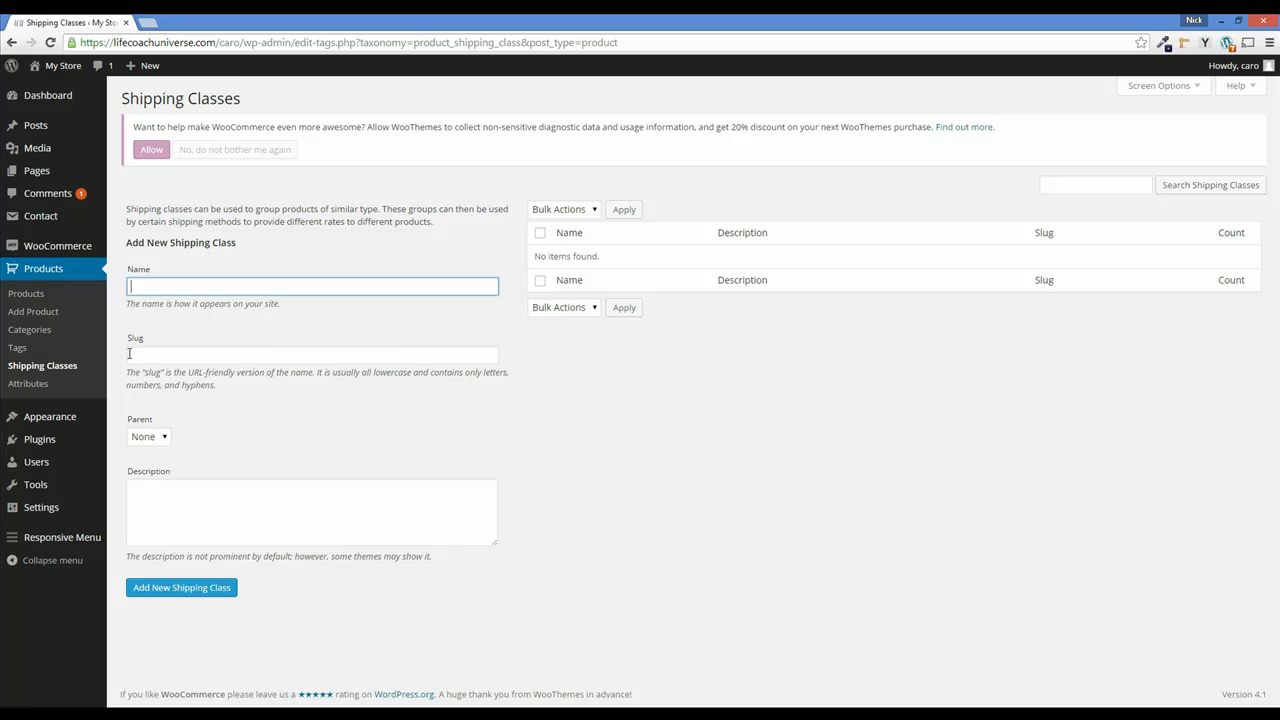
{"action": "left_click", "coordinate": [26, 386]}
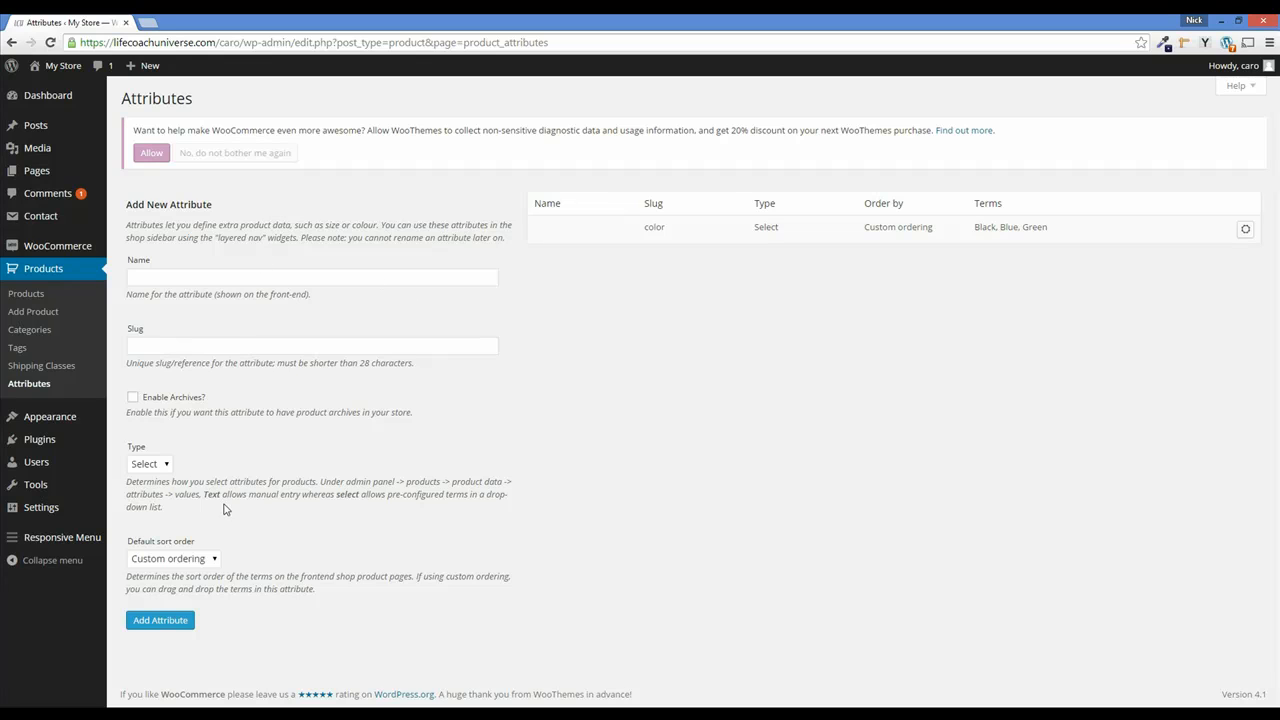
{"action": "left_click", "coordinate": [34, 290]}
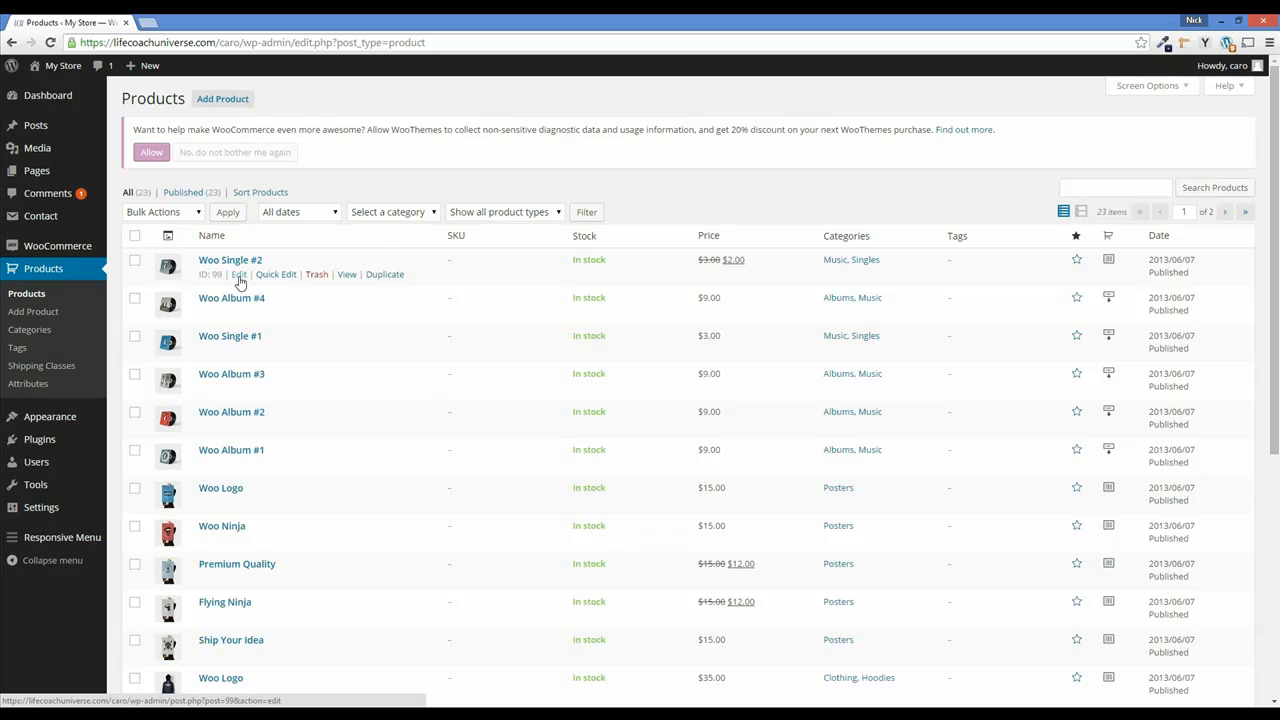
{"action": "left_click", "coordinate": [168, 270]}
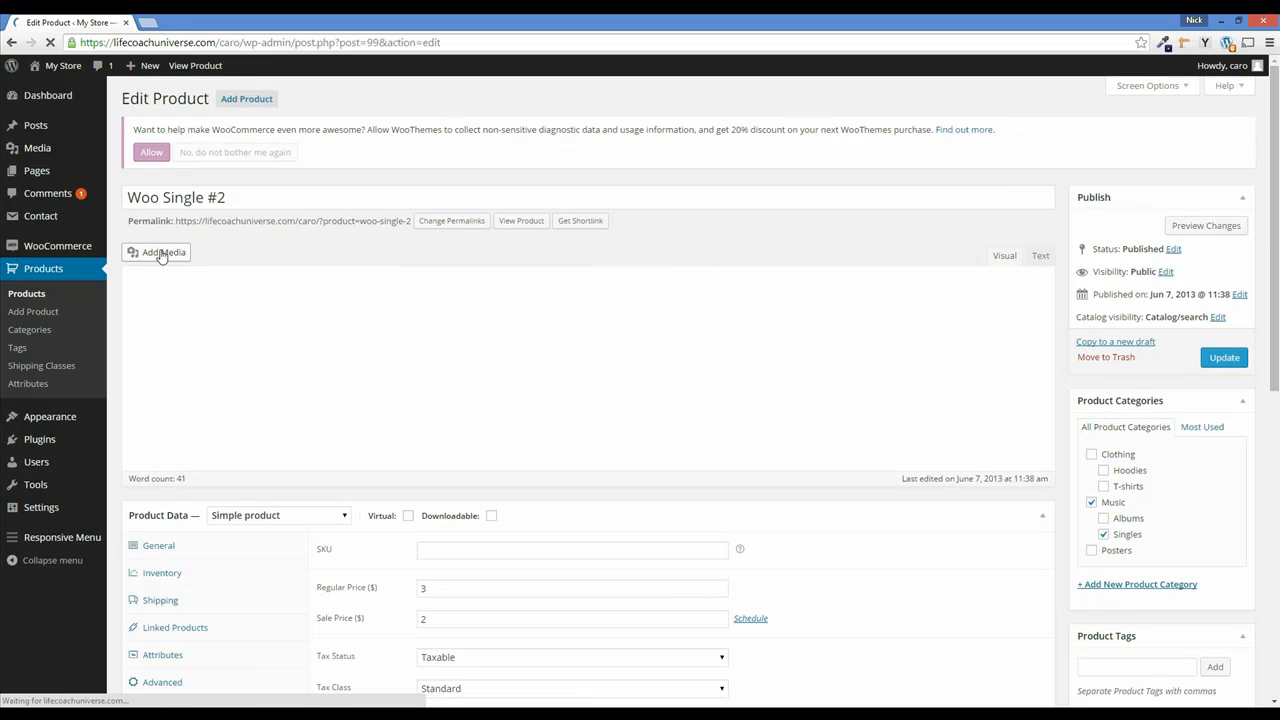
{"action": "left_click", "coordinate": [28, 293]}
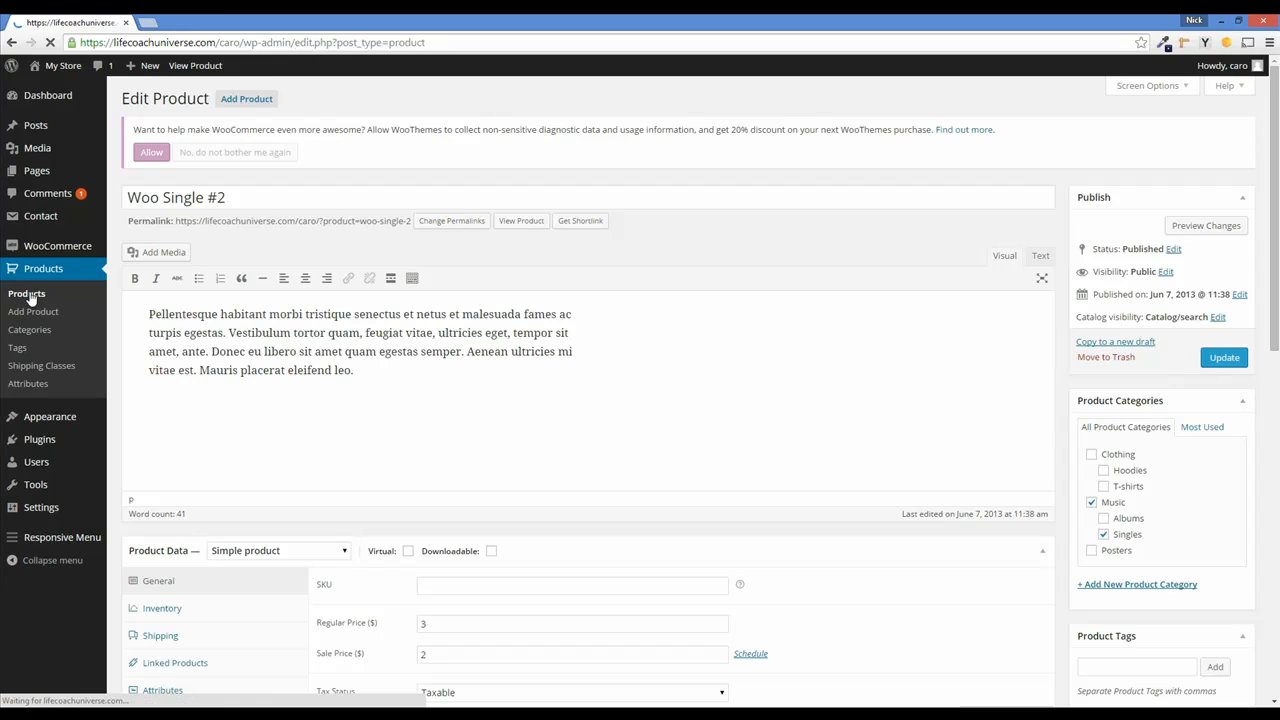
{"action": "left_click", "coordinate": [21, 333]}
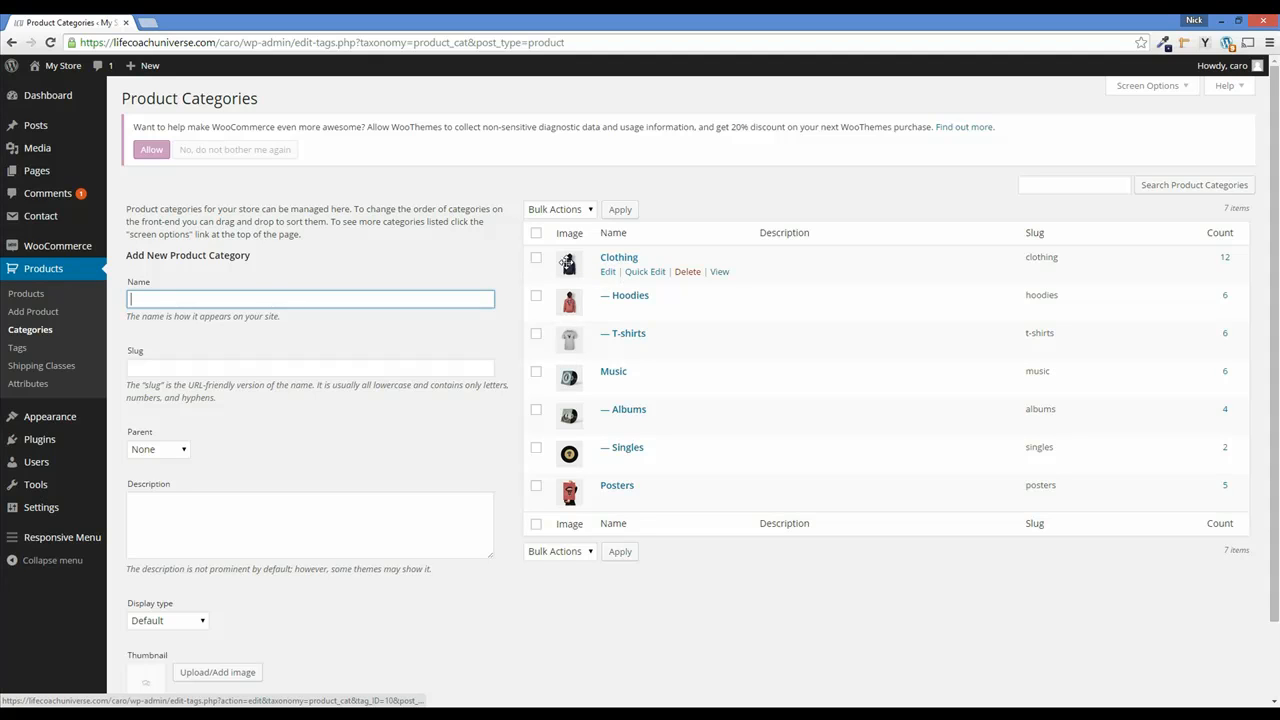
{"action": "left_click", "coordinate": [605, 273]}
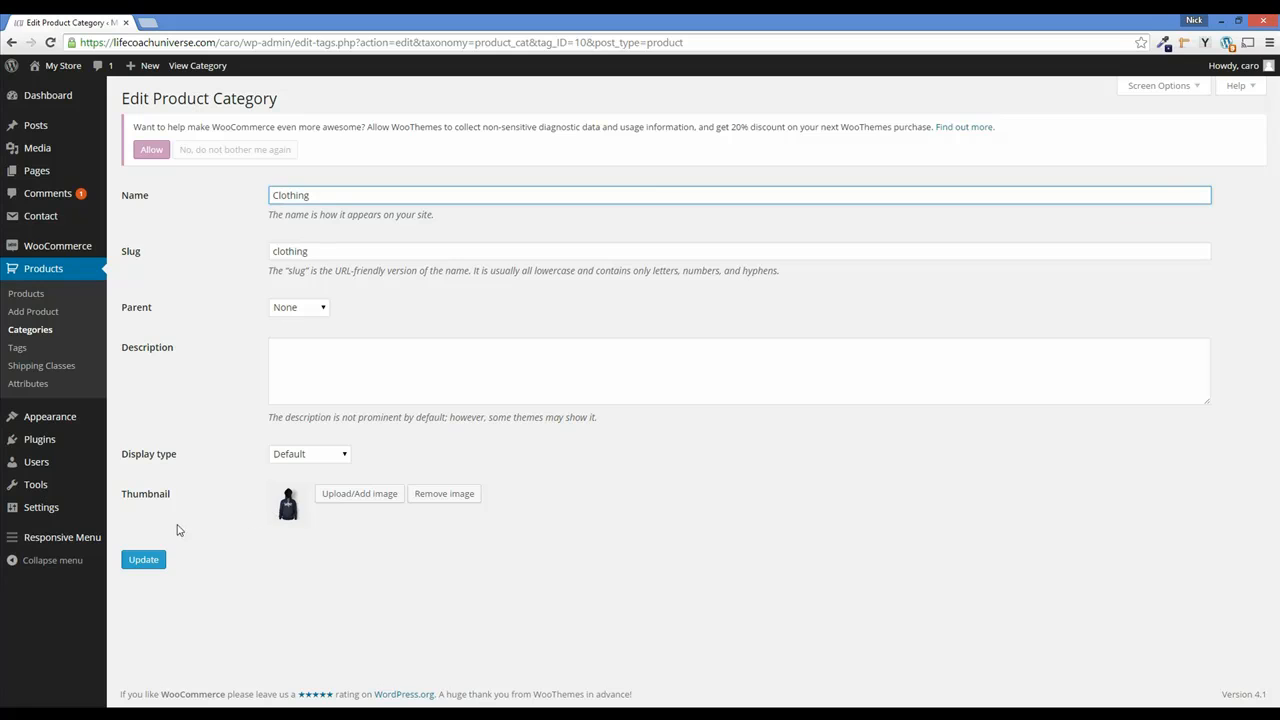
{"action": "left_click", "coordinate": [145, 559]}
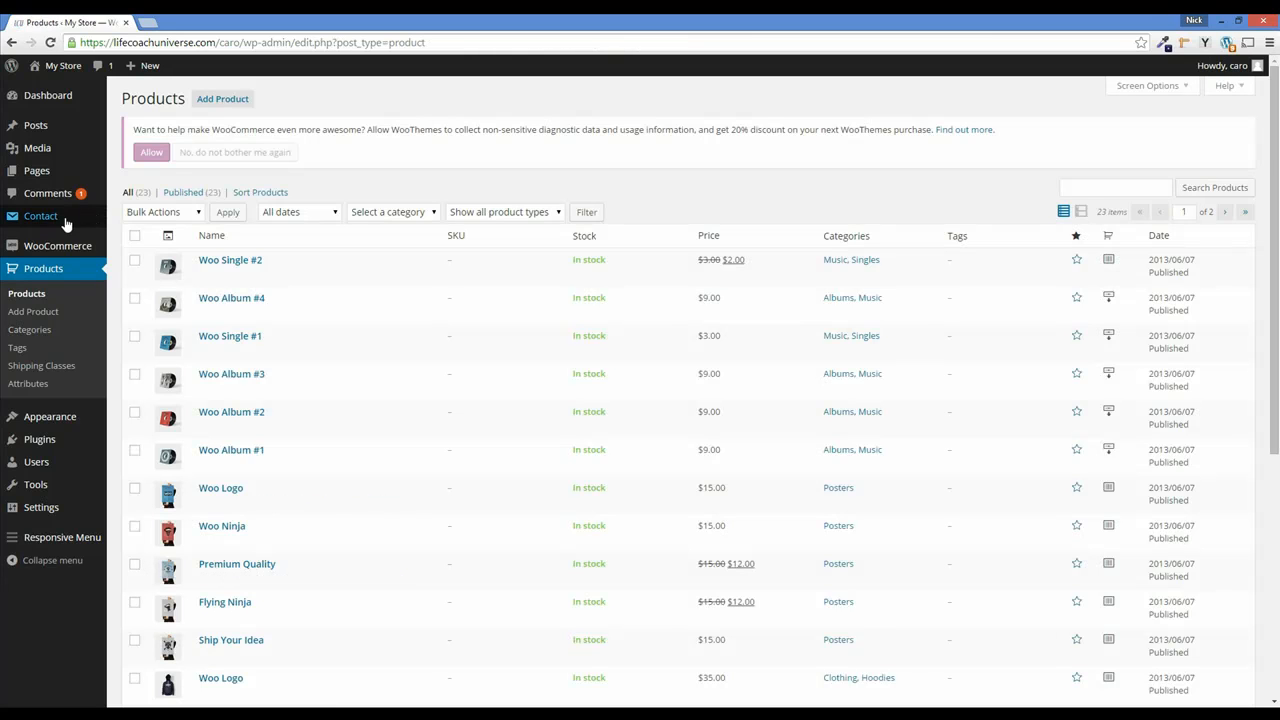